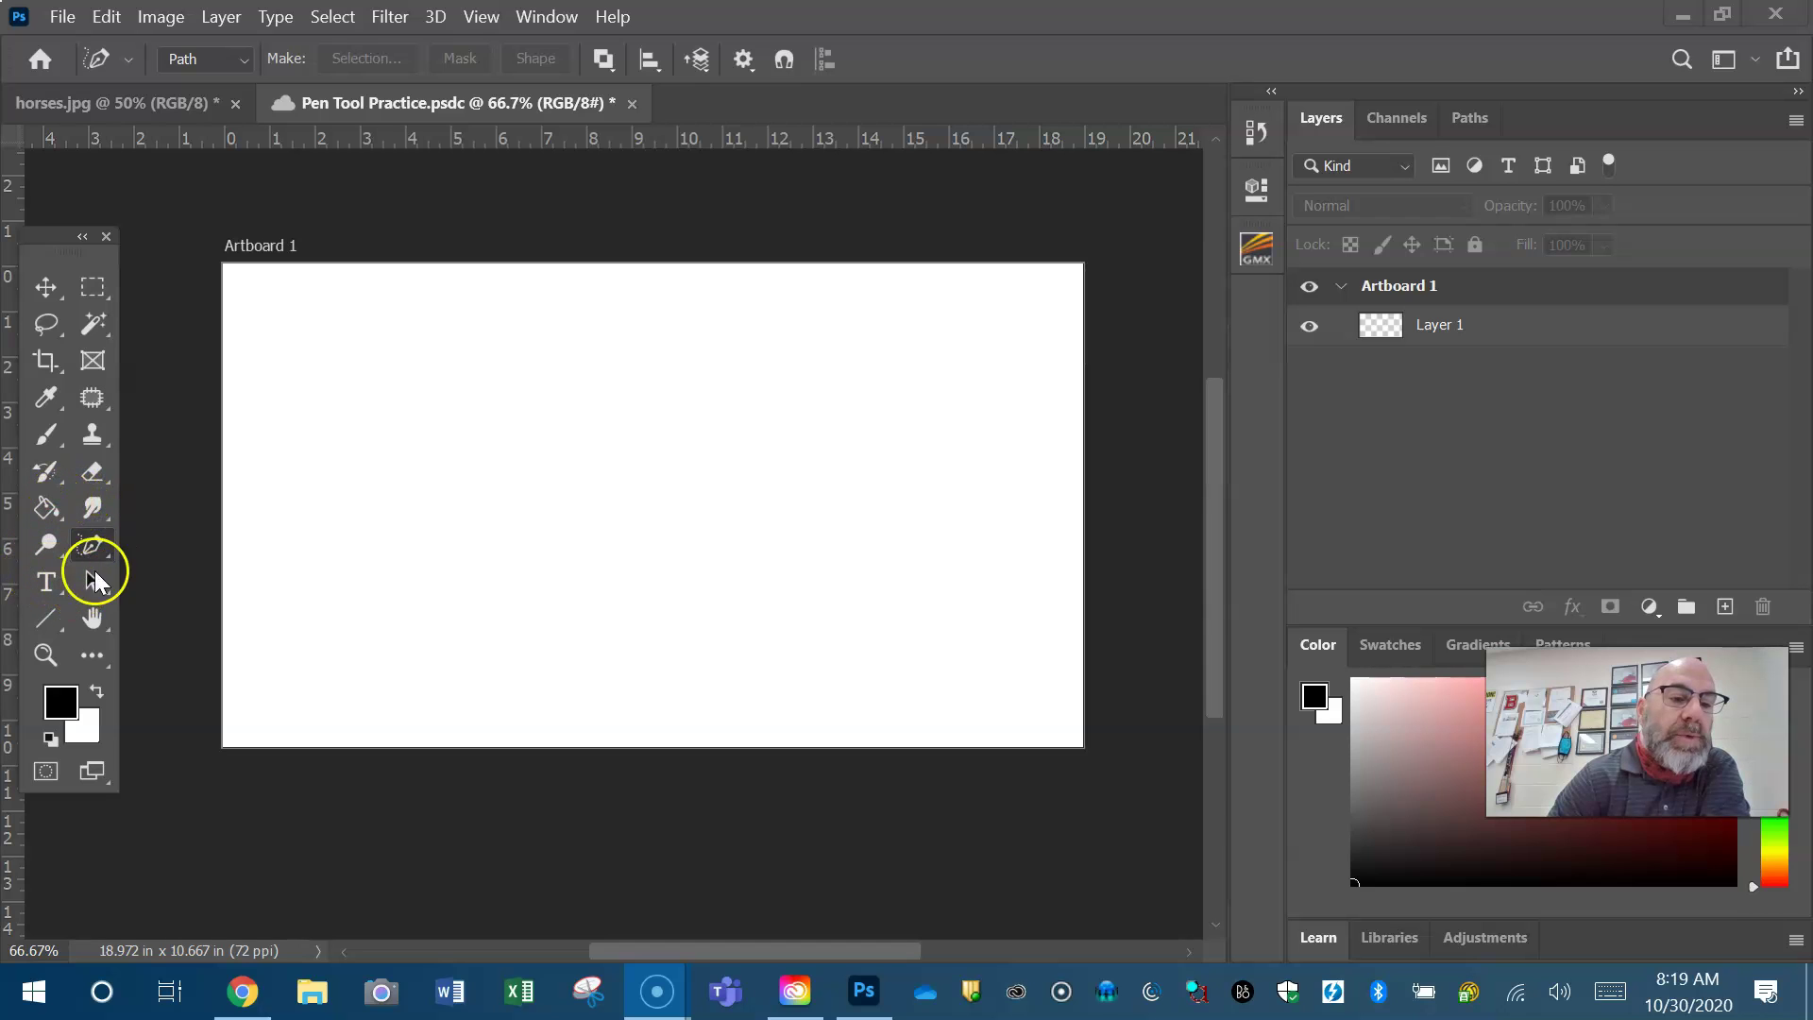
Activate the Pen Tool and set its drawing mode to Shape.
{"action": "left_click_drag", "start_coordinate": [54, 234], "coordinate": [95, 215]}
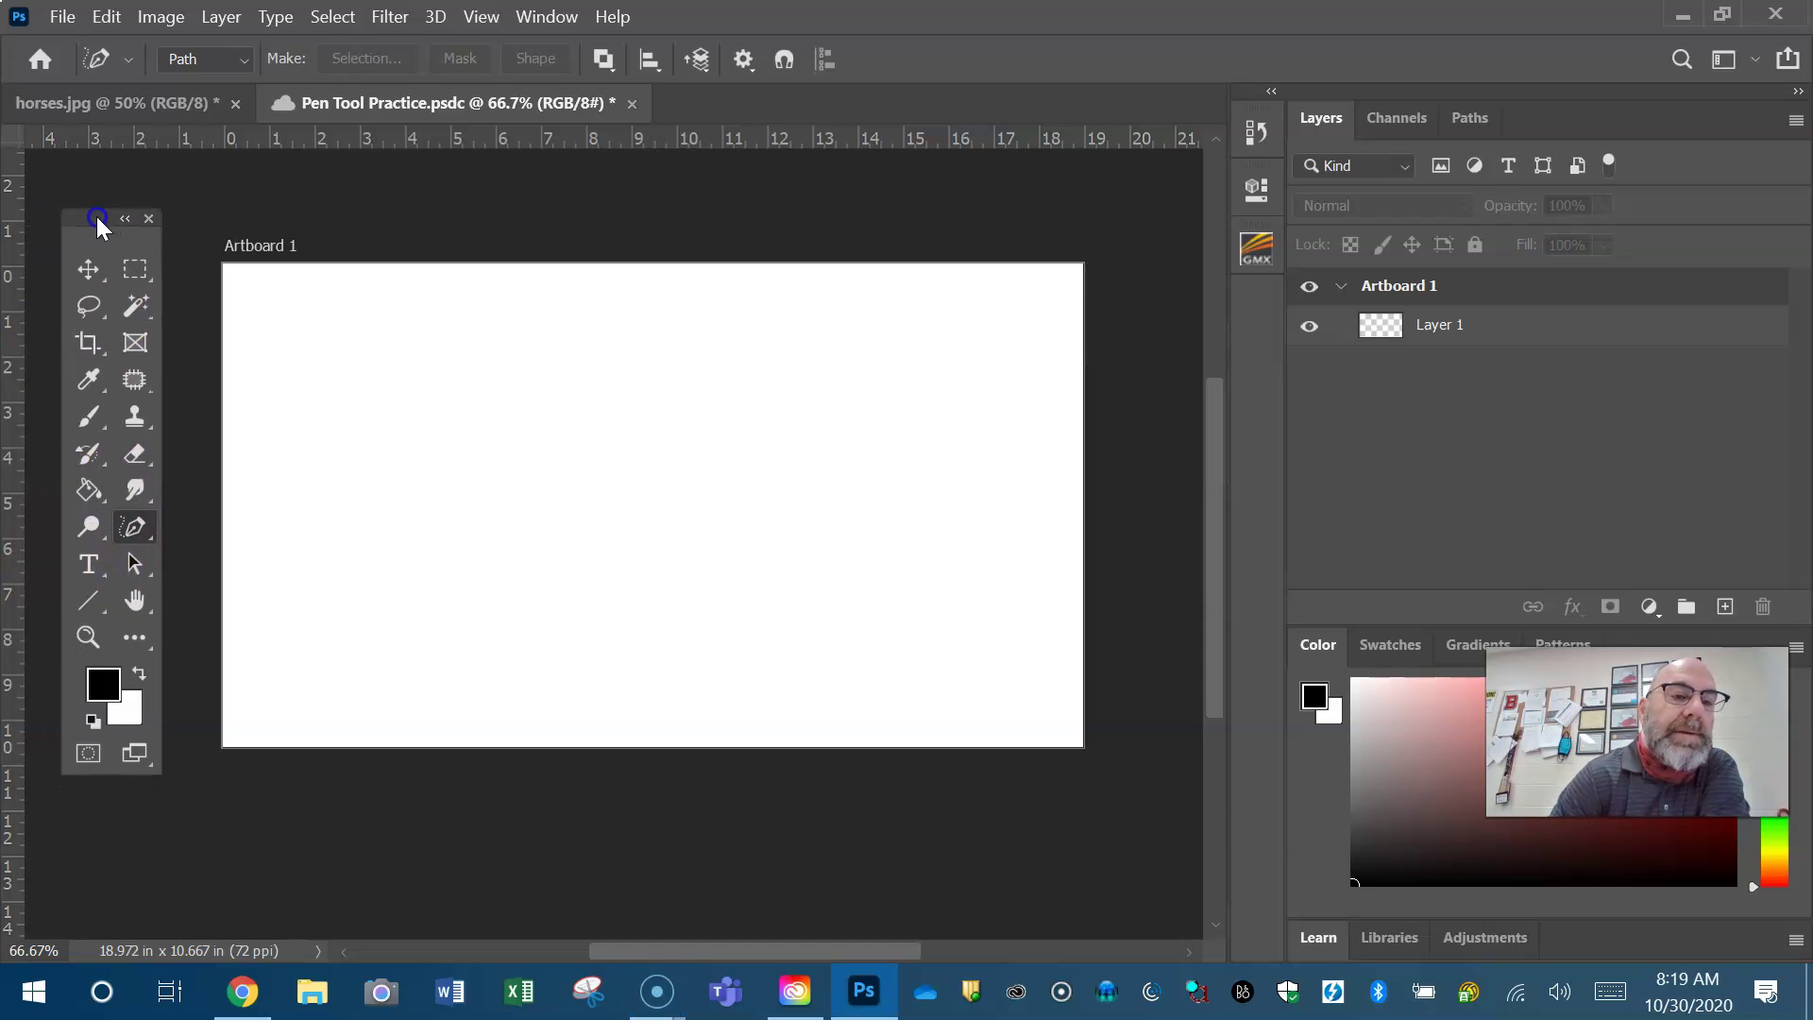
{"action": "right_click", "coordinate": [134, 524]}
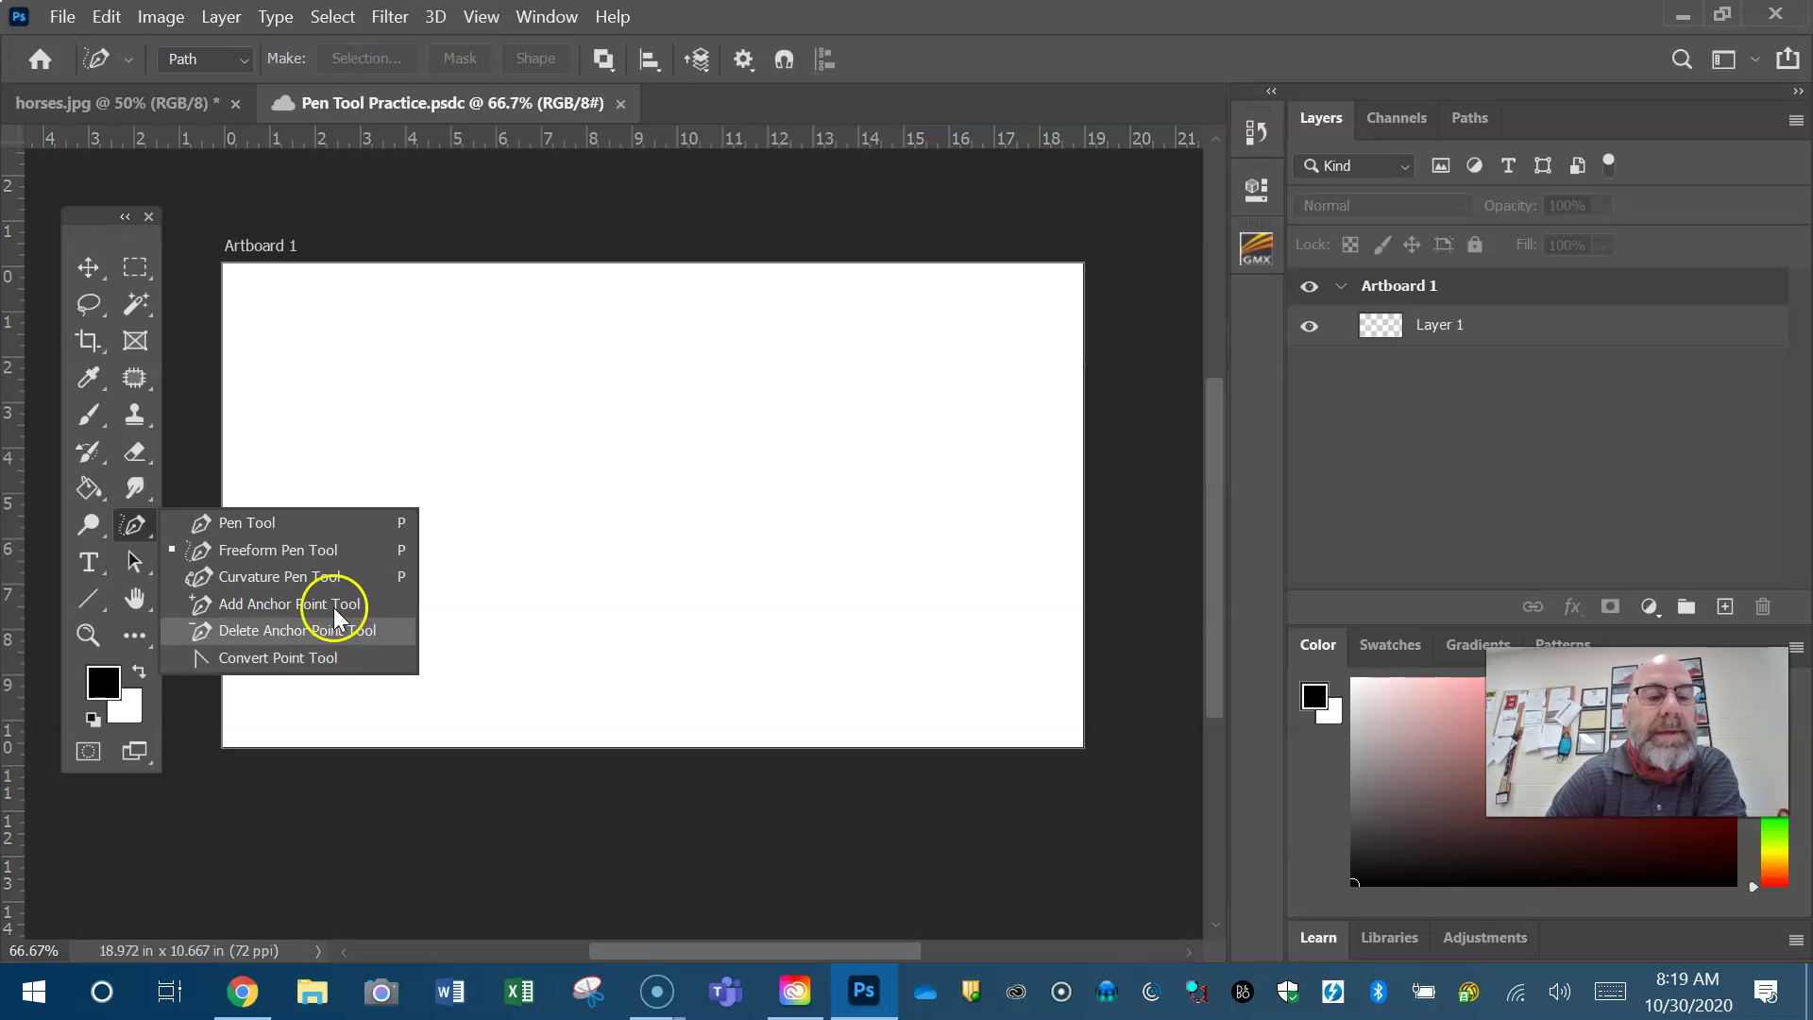
{"action": "left_click", "coordinate": [266, 521]}
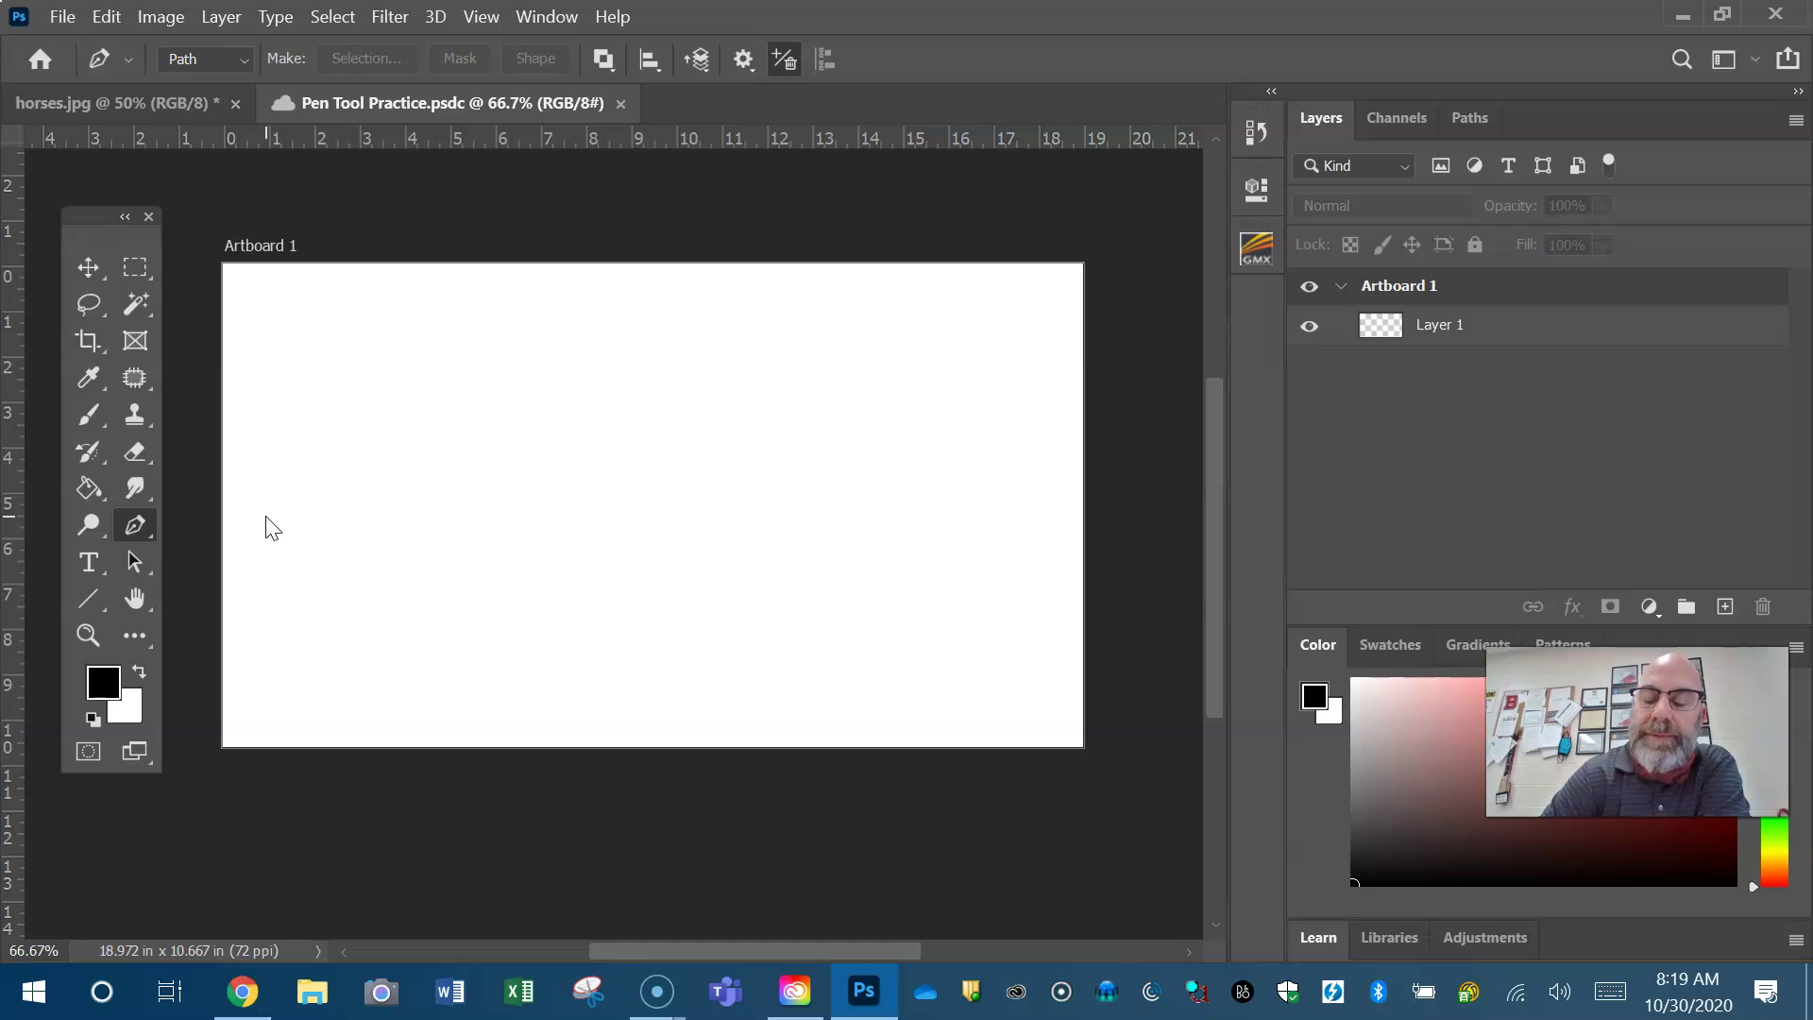
{"action": "left_click", "coordinate": [245, 59]}
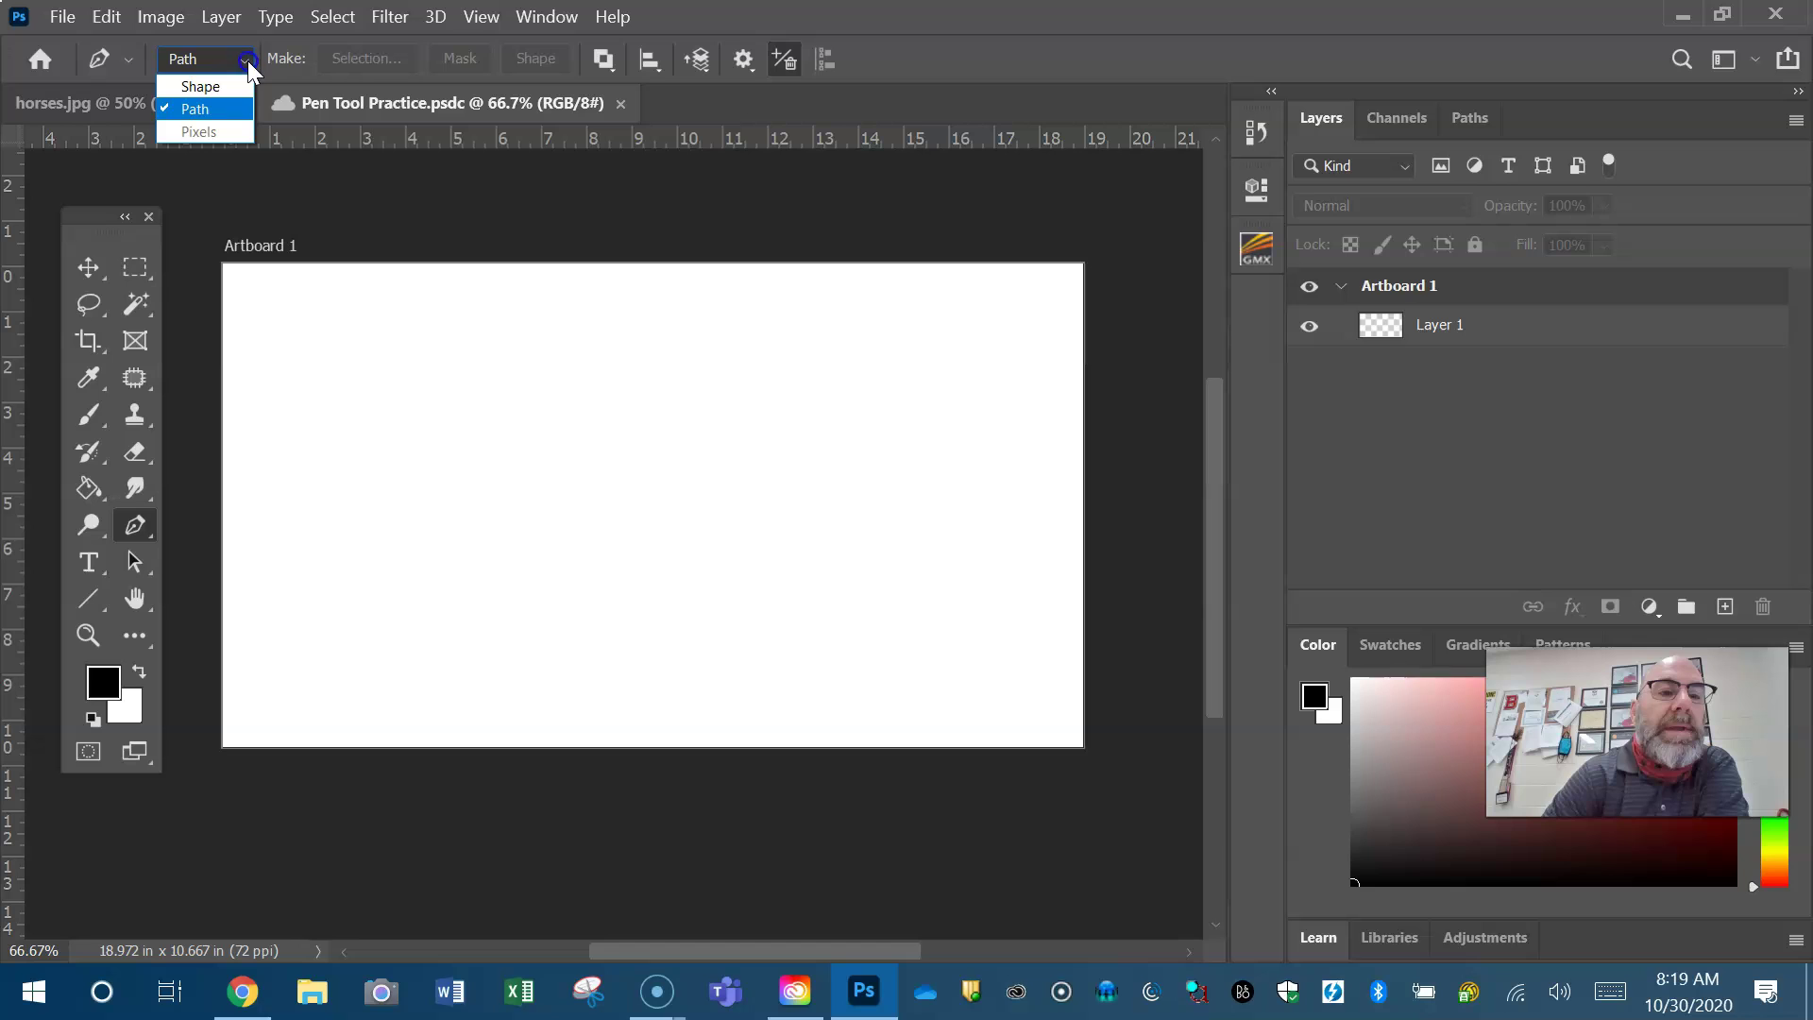
{"action": "left_click", "coordinate": [197, 87]}
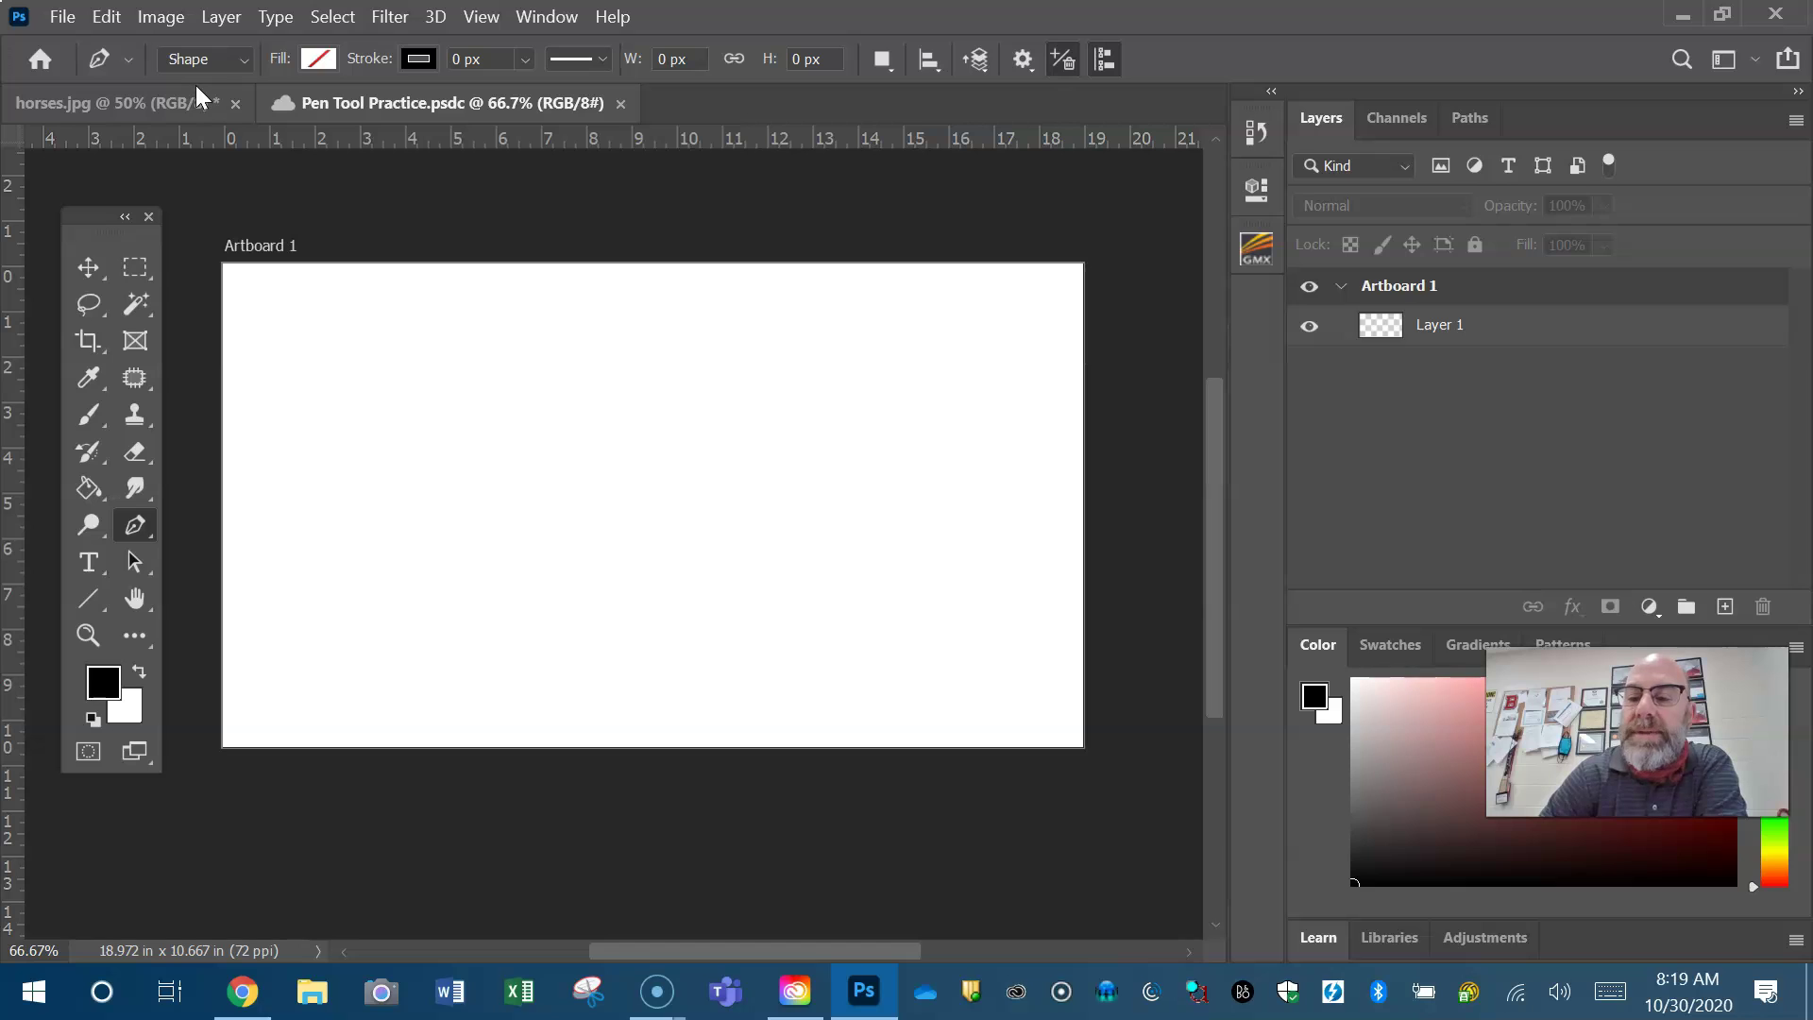
{"action": "left_click", "coordinate": [235, 57]}
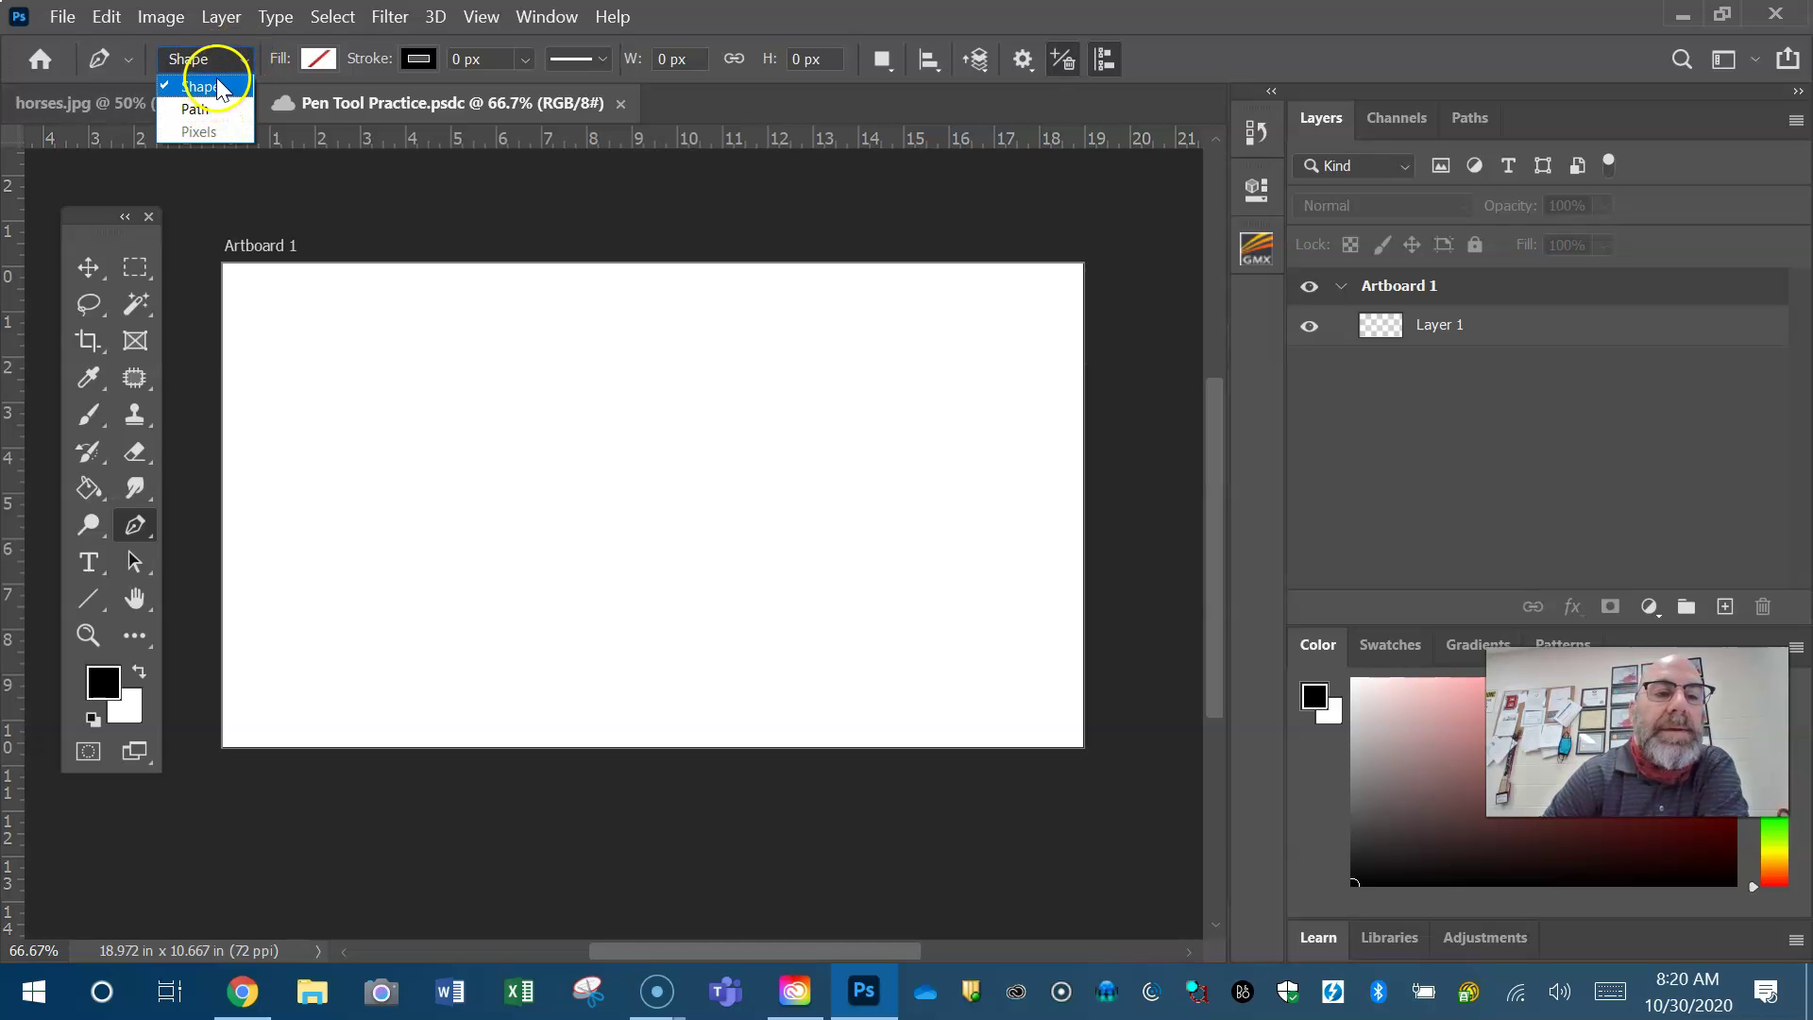
{"action": "left_click", "coordinate": [228, 85]}
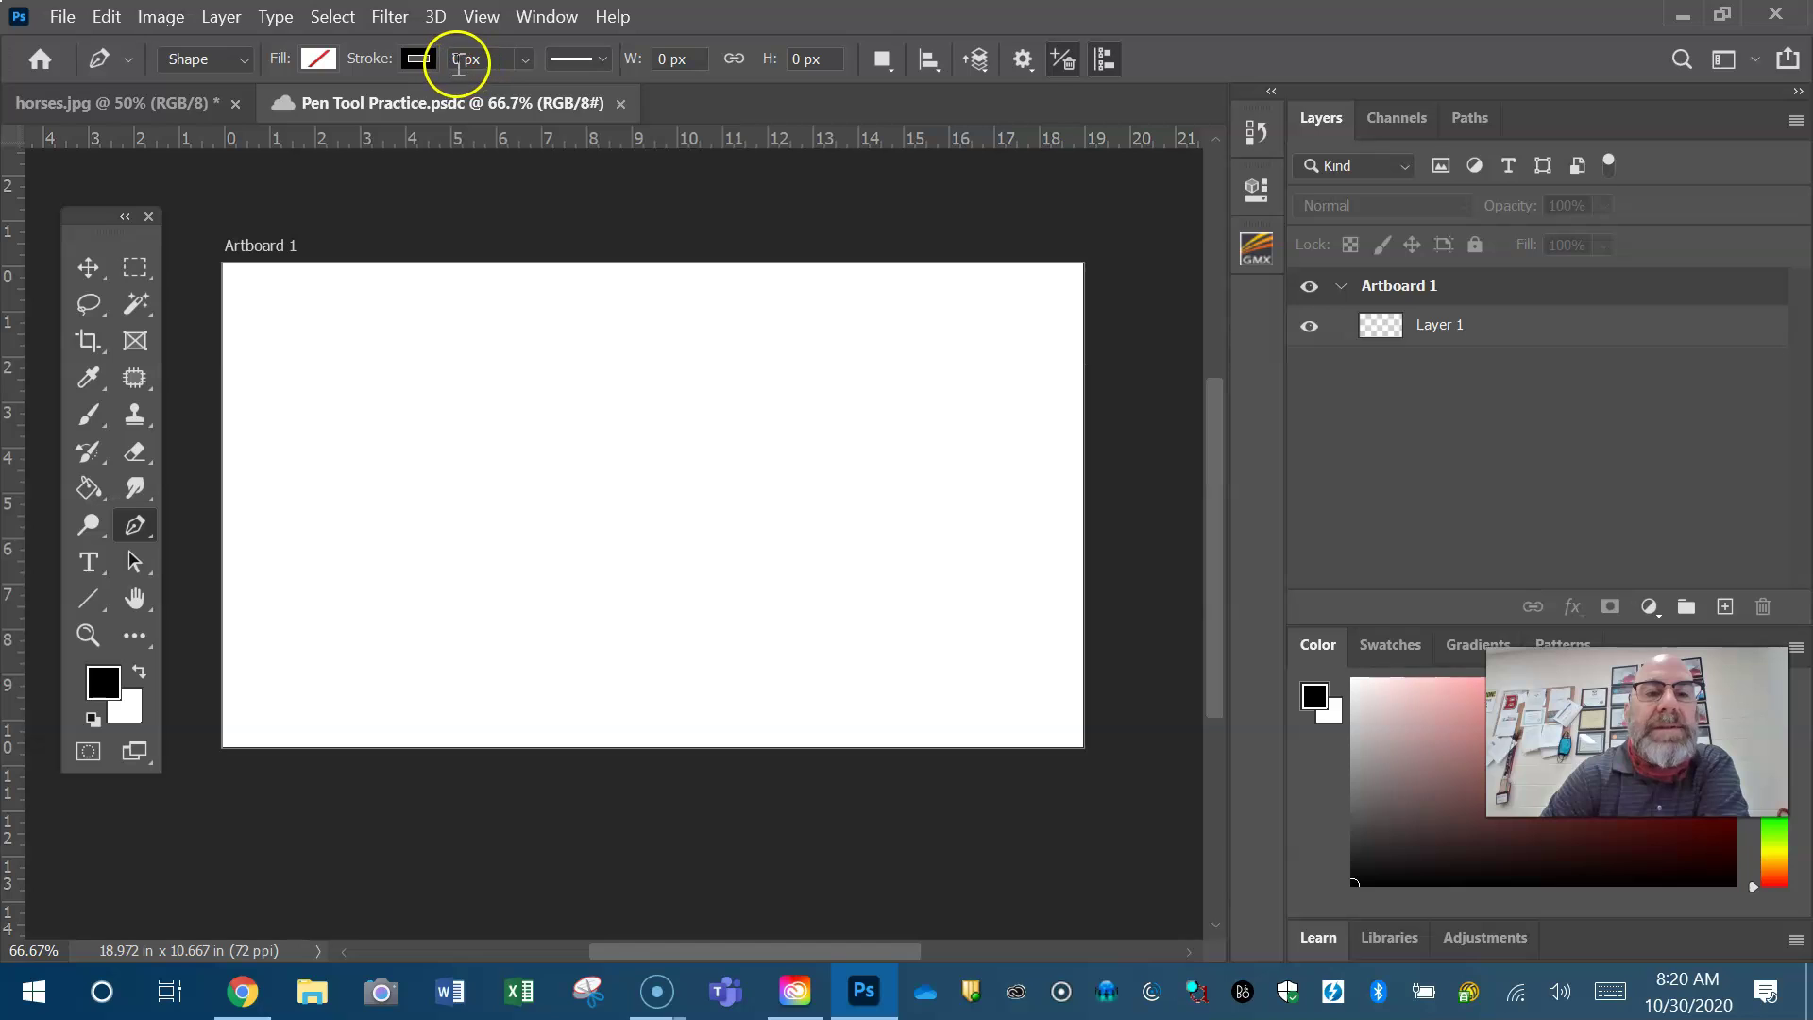
{"action": "left_click", "coordinate": [526, 60]}
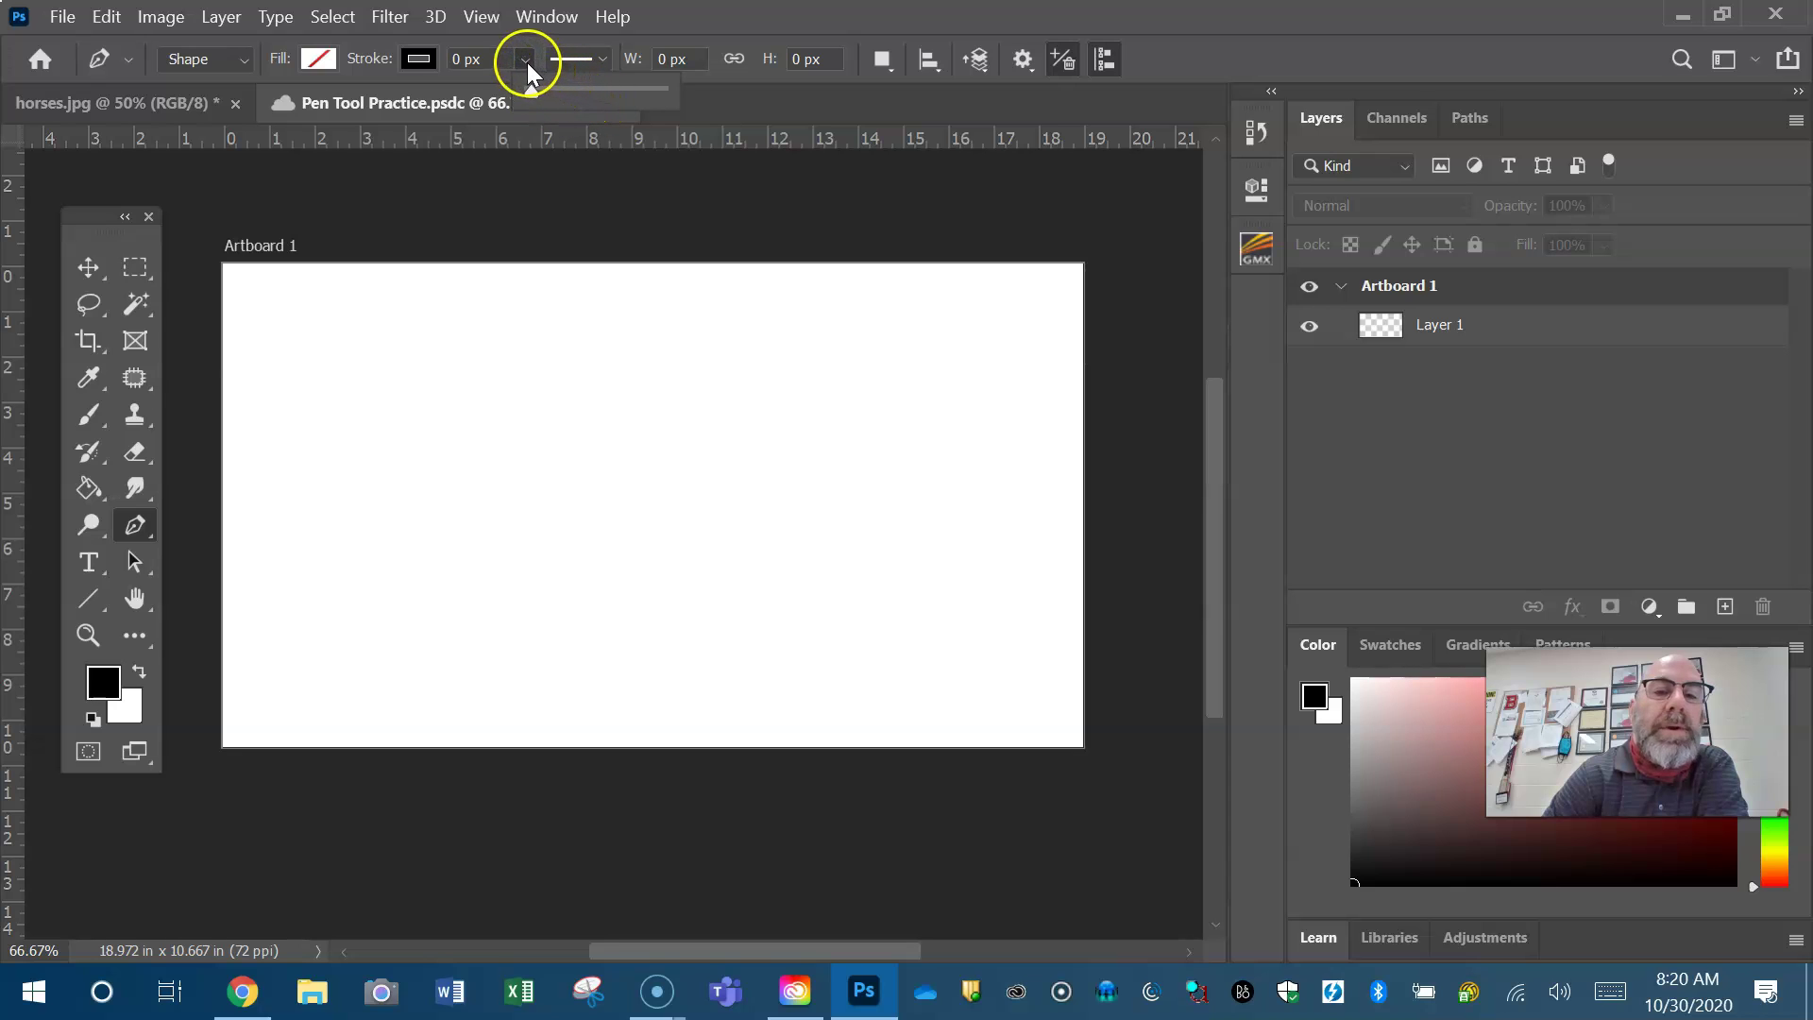
{"action": "left_click", "coordinate": [525, 58]}
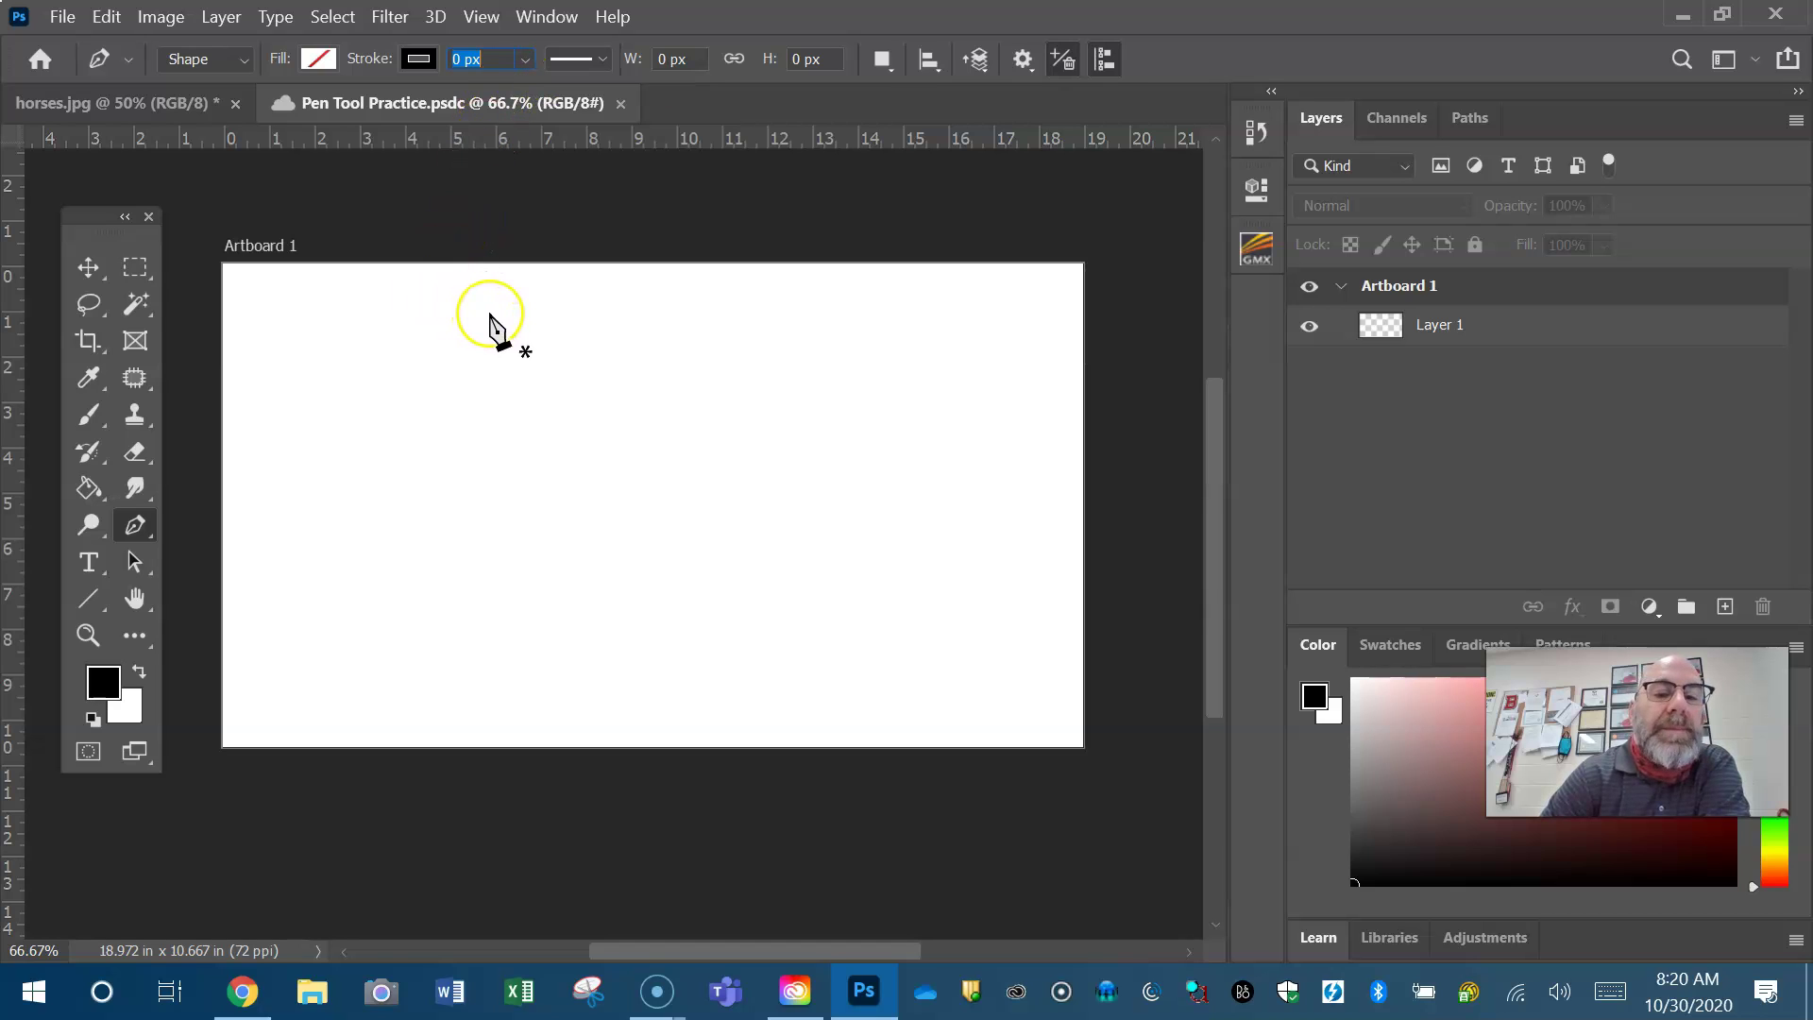
Draw a closed five-pointed star about 480 by 351 px with straight Pen segments in the artboard's upper-left area.
{"action": "left_click", "coordinate": [423, 309]}
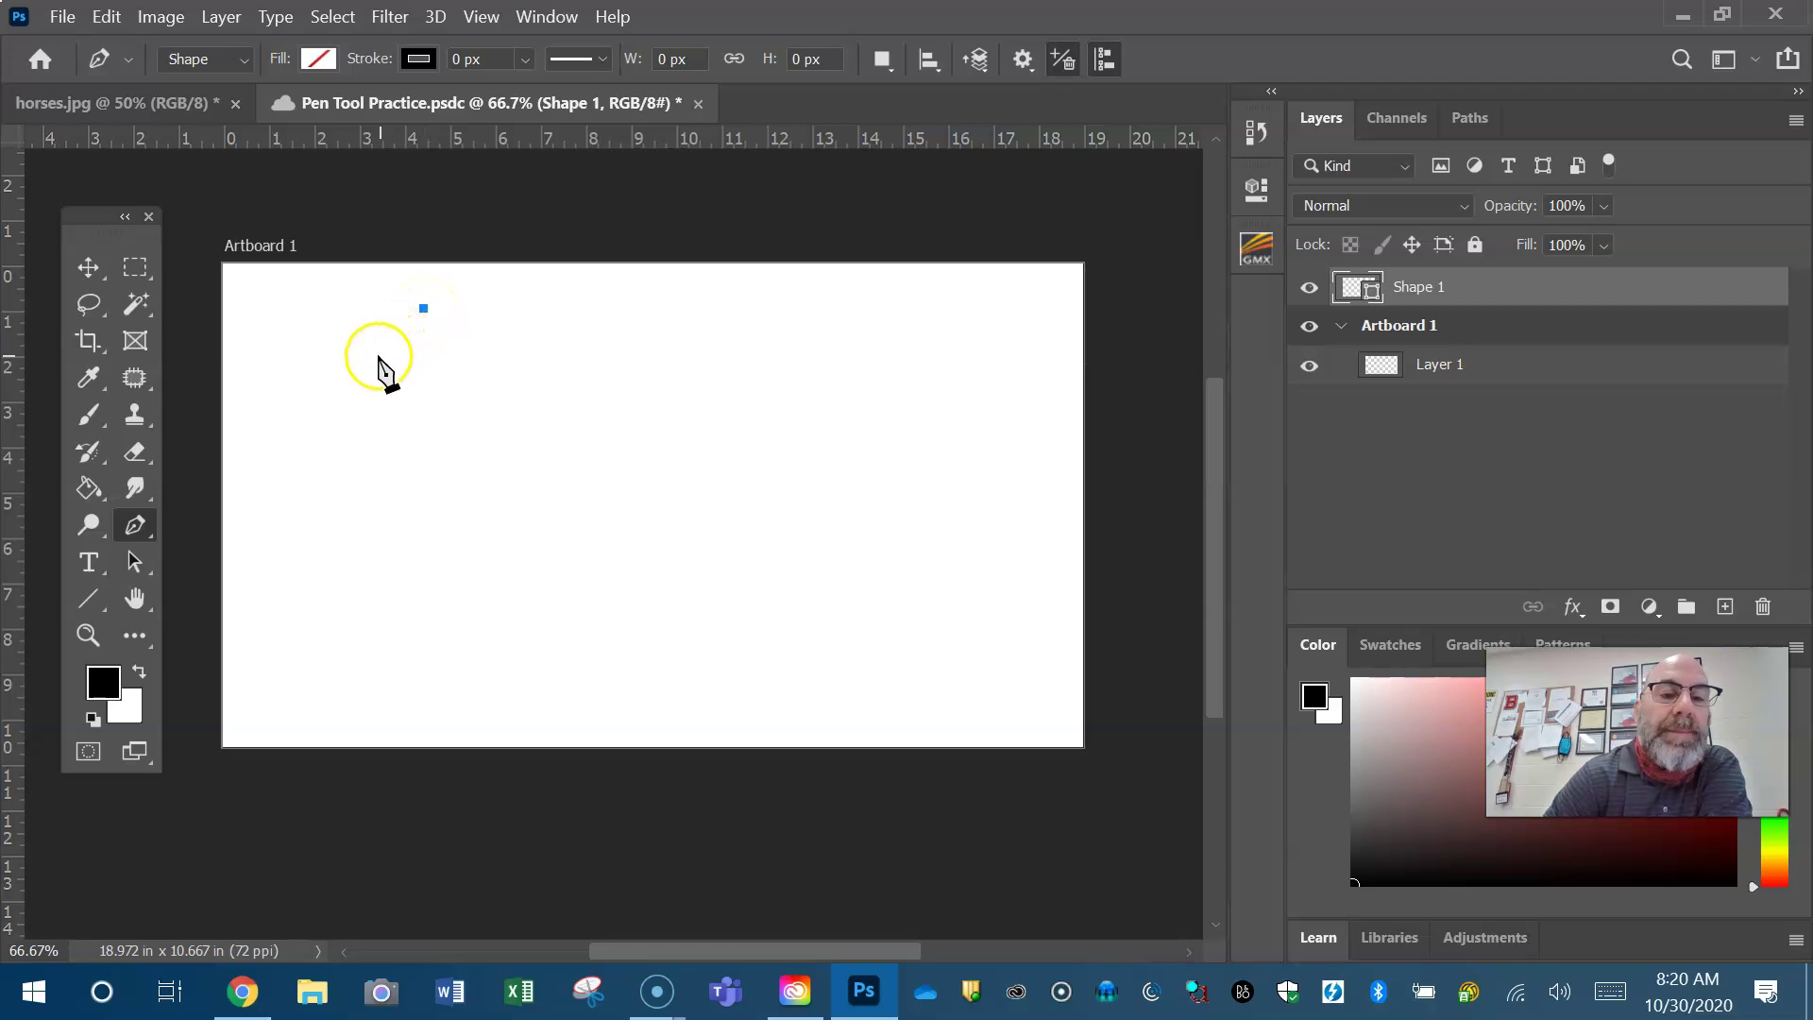
{"action": "left_click", "coordinate": [354, 374]}
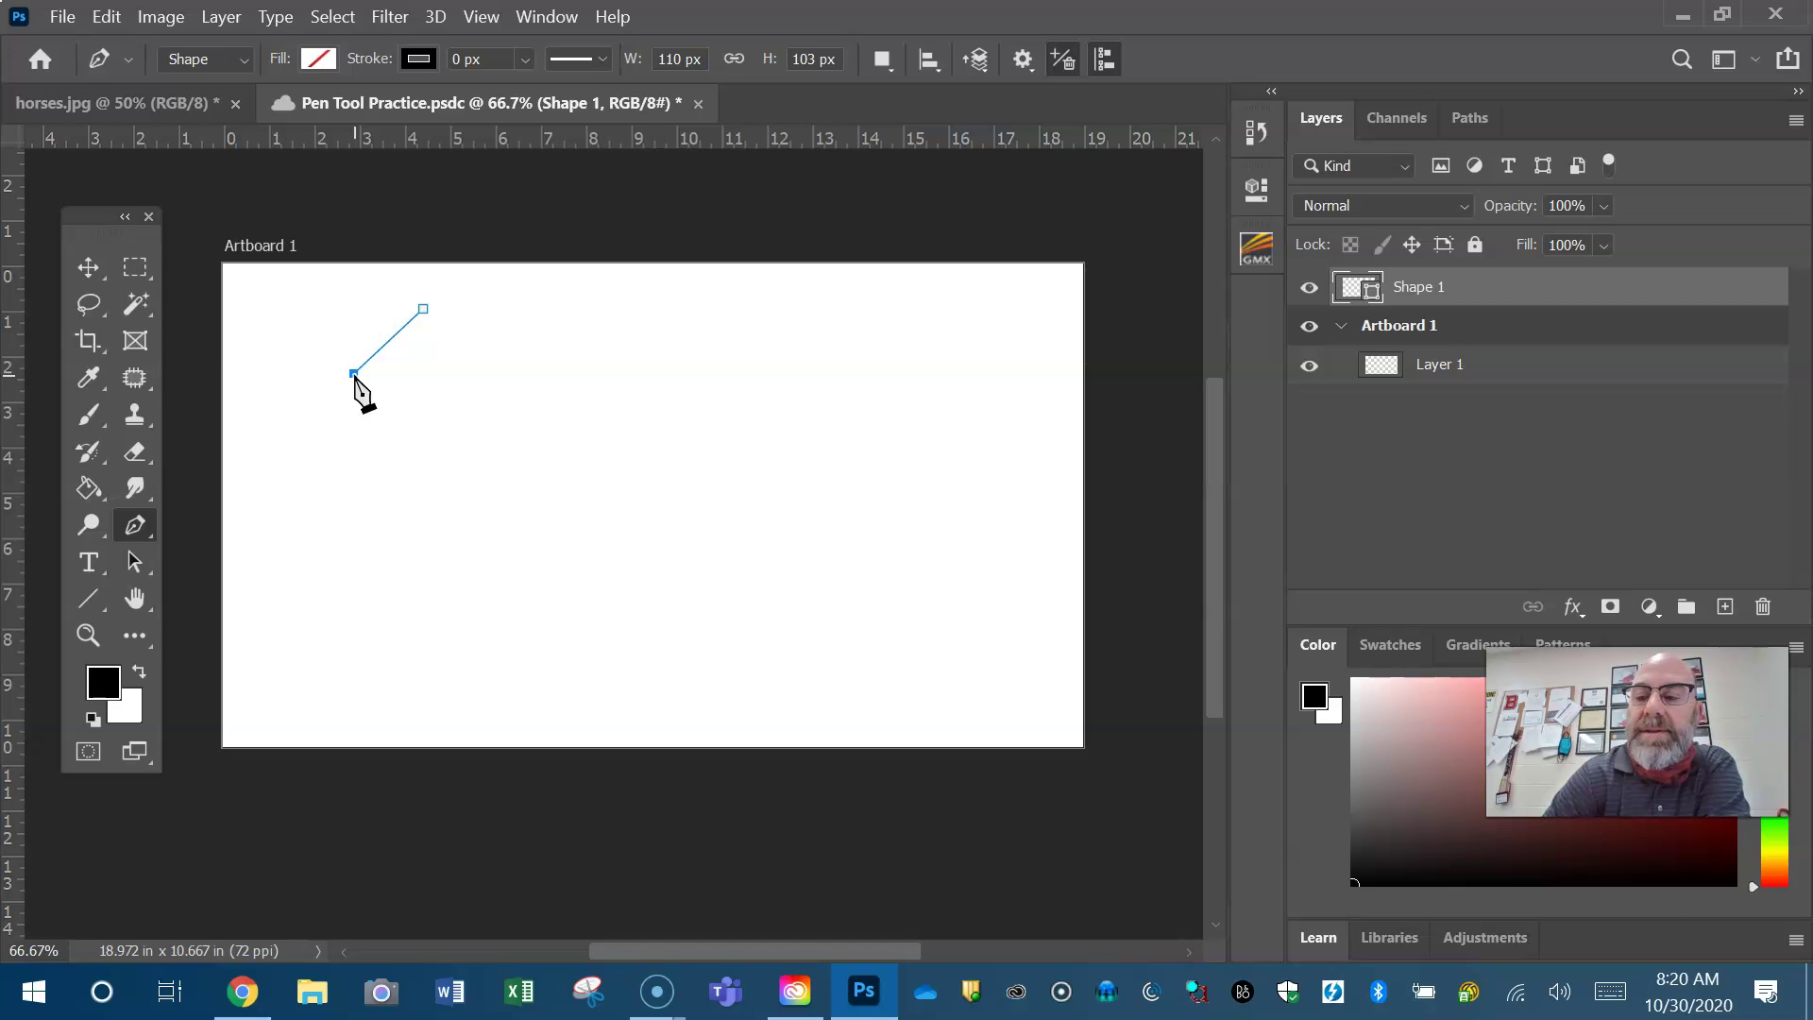
{"action": "left_click", "coordinate": [253, 373]}
{"action": "left_click", "coordinate": [350, 440]}
{"action": "left_click", "coordinate": [262, 526]}
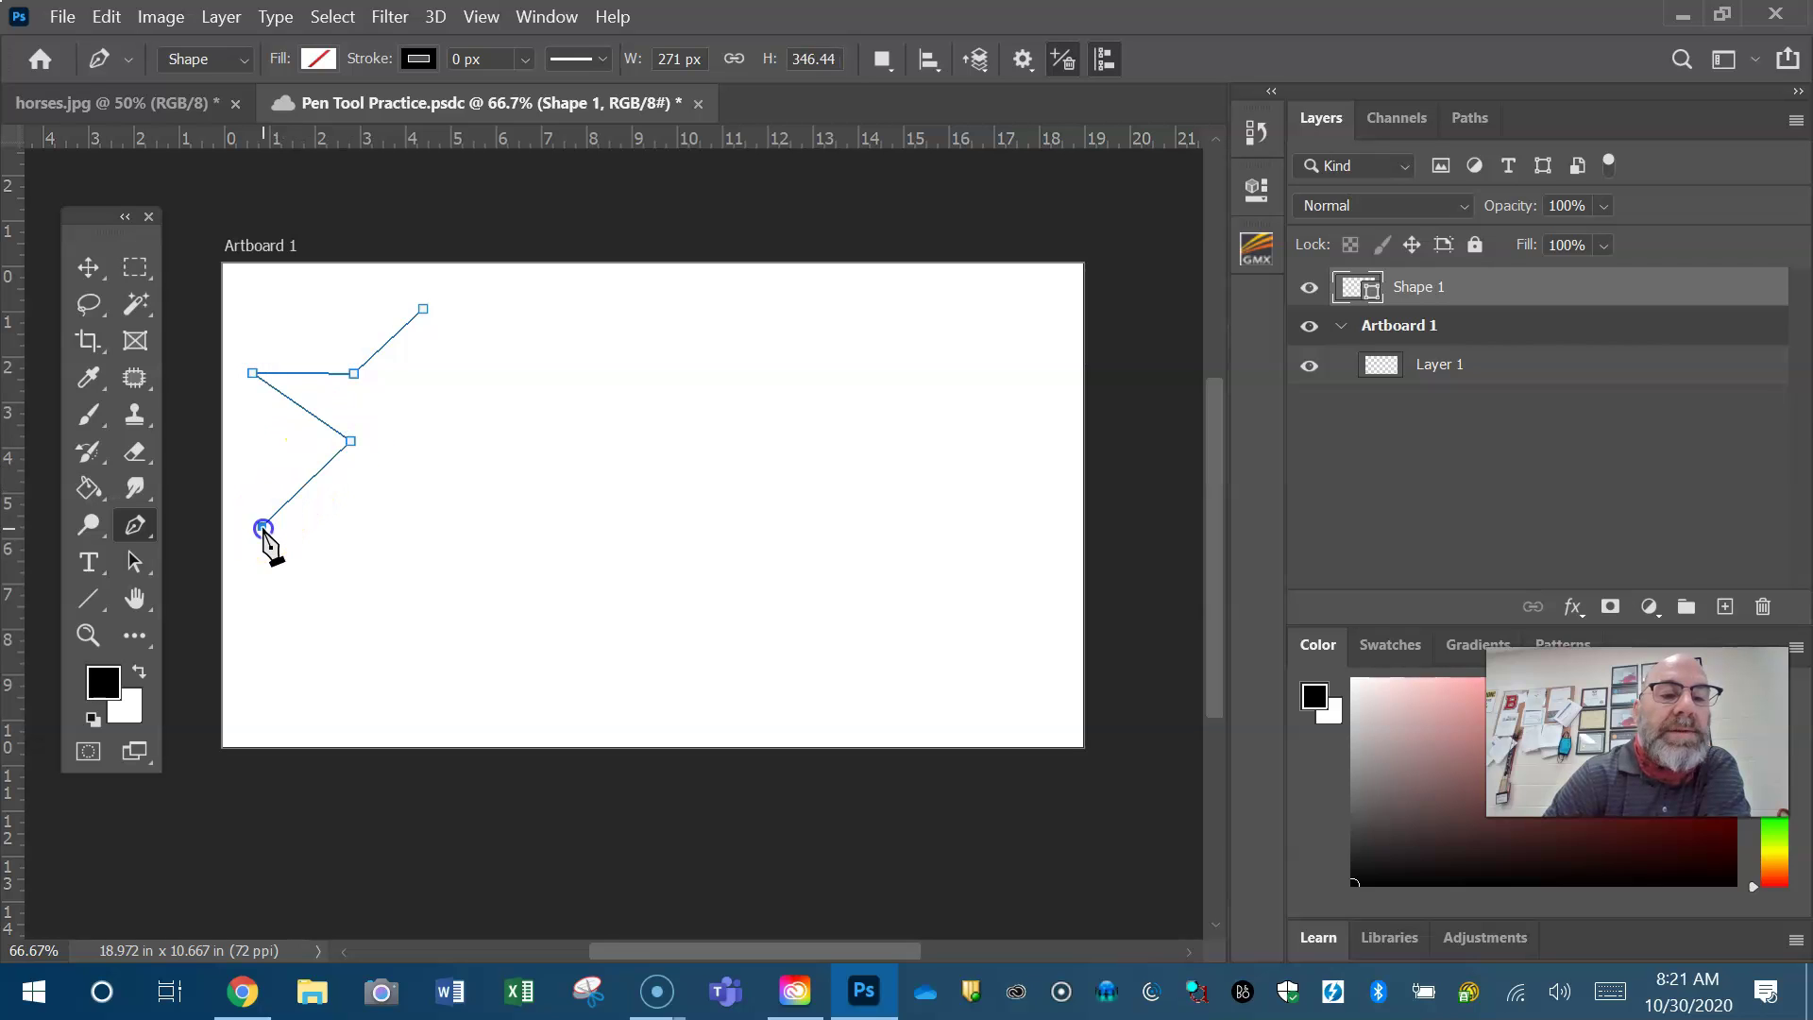
{"action": "left_click", "coordinate": [423, 453]}
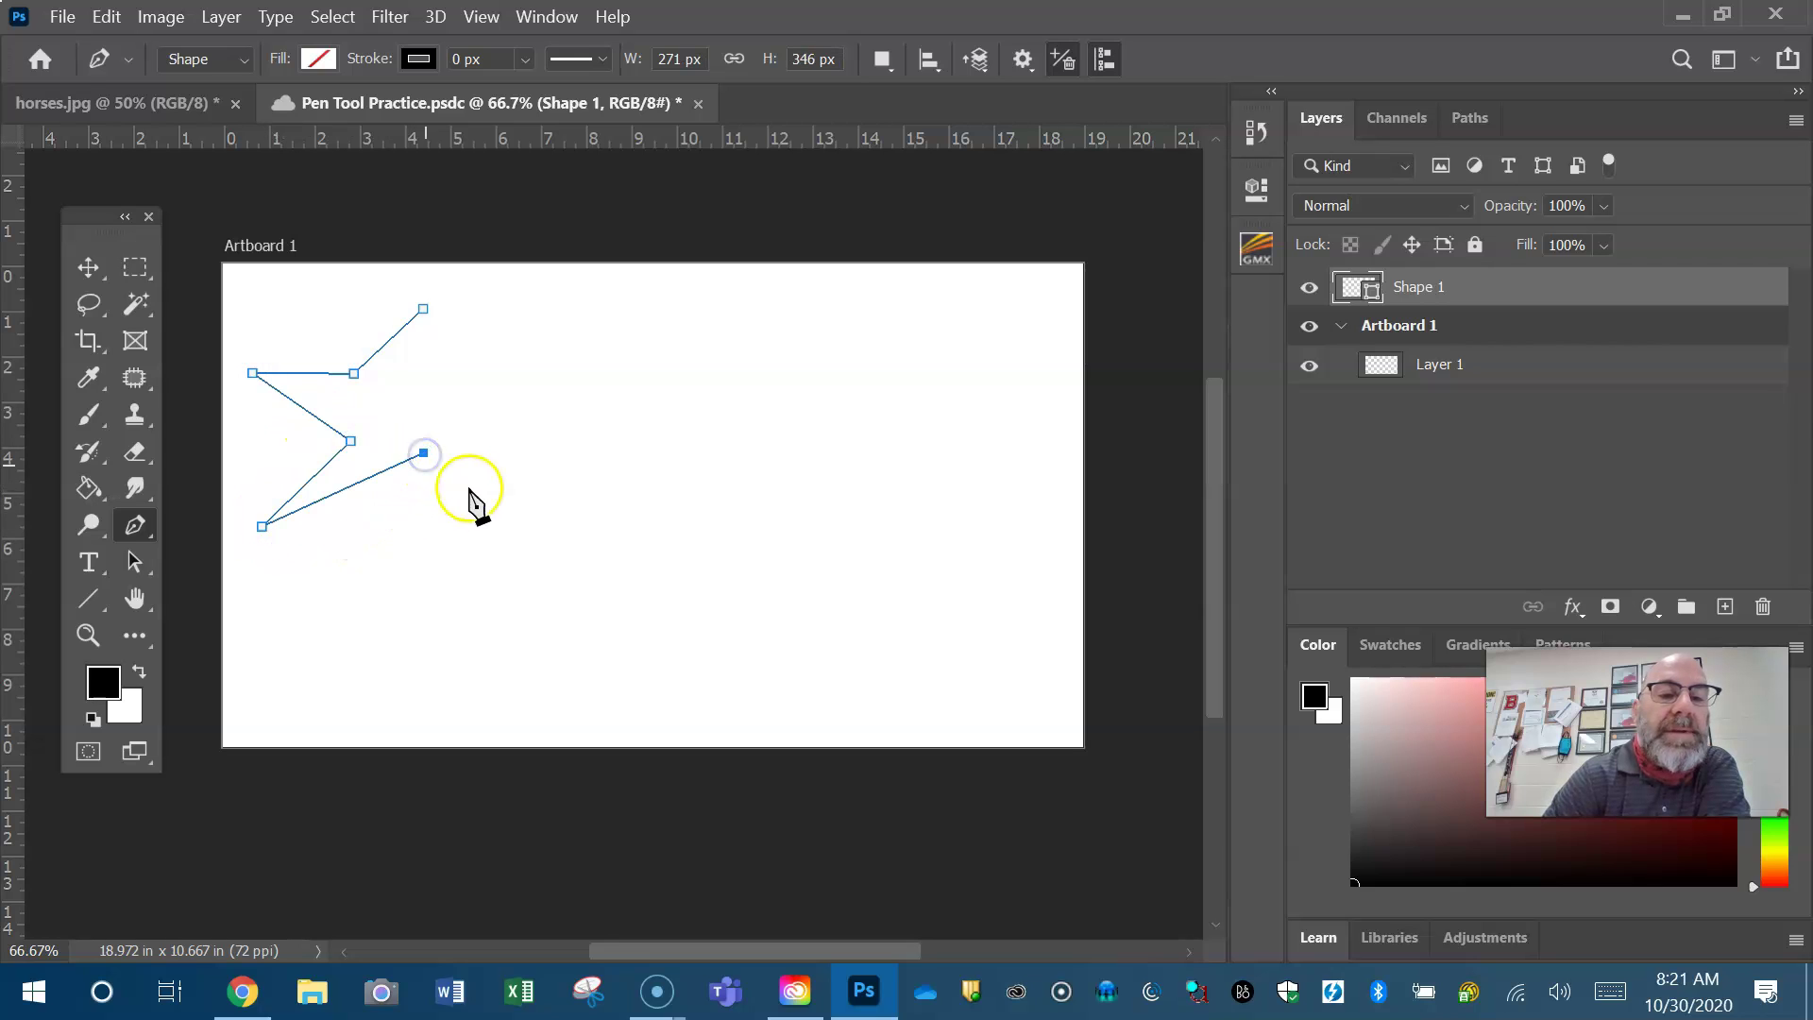
{"action": "left_click", "coordinate": [506, 529]}
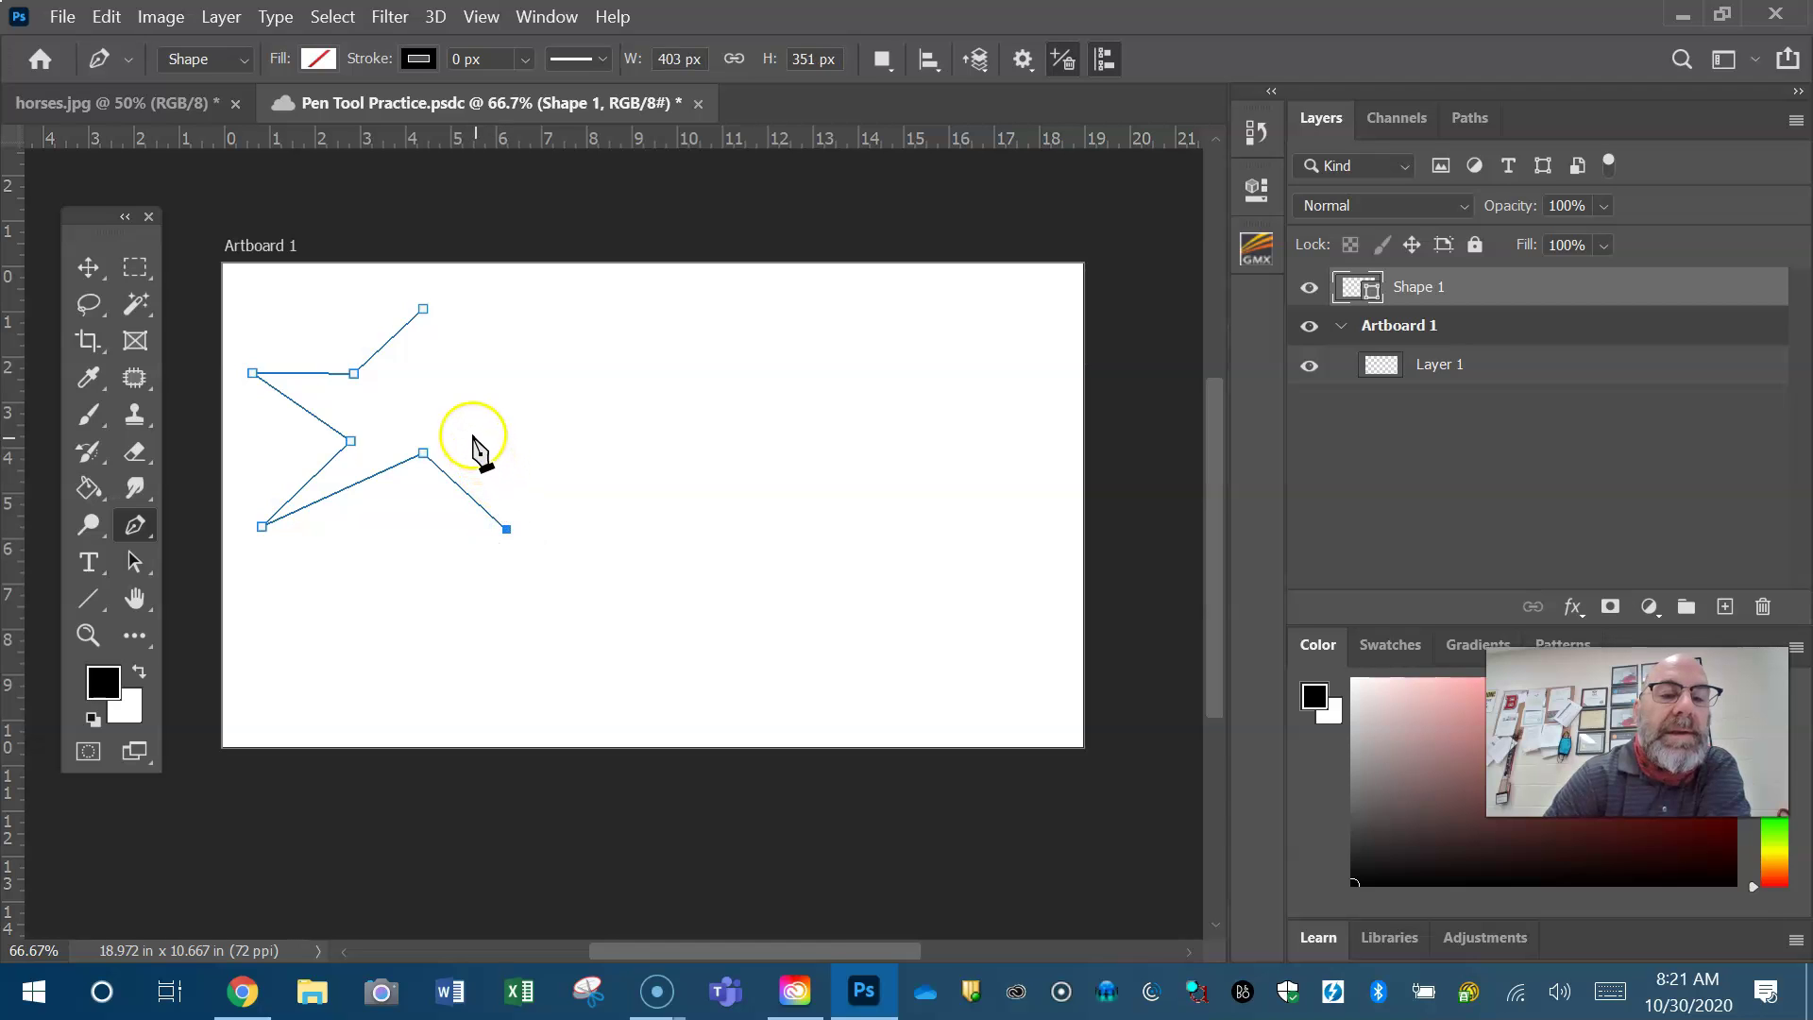
{"action": "left_click", "coordinate": [461, 397]}
{"action": "left_click", "coordinate": [555, 365]}
{"action": "left_click", "coordinate": [438, 363]}
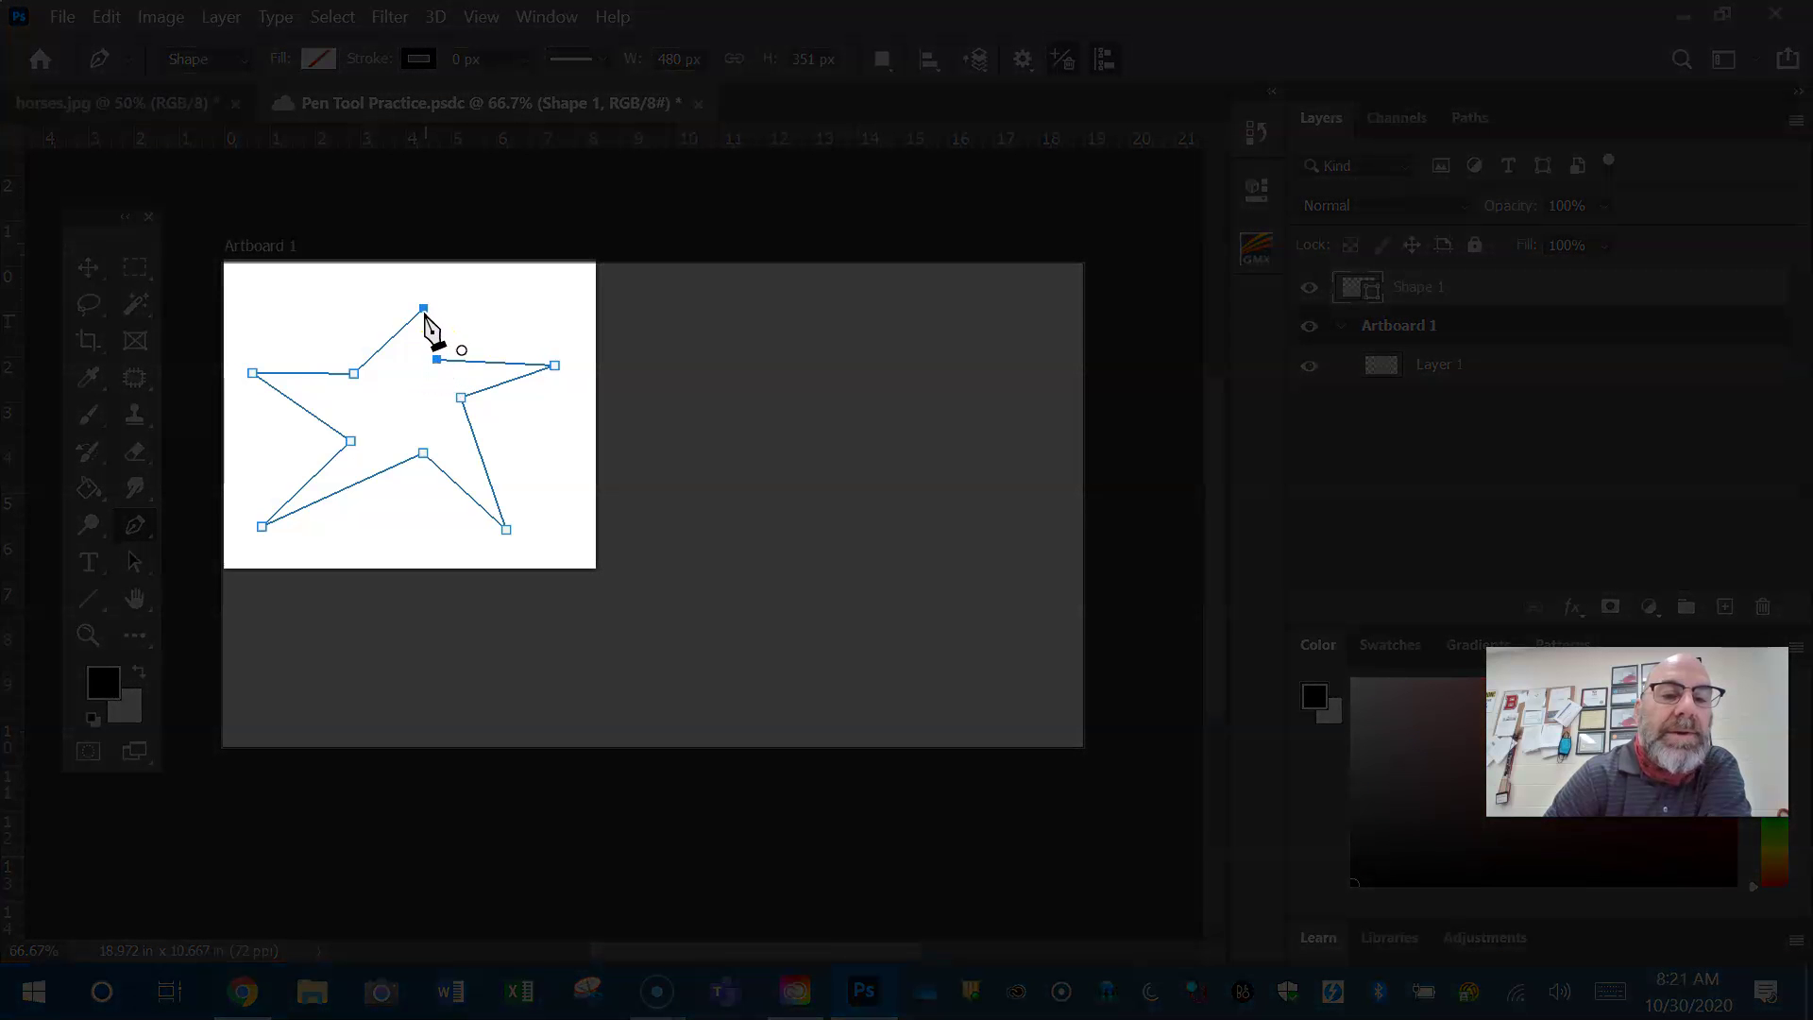
{"action": "left_click", "coordinate": [427, 330]}
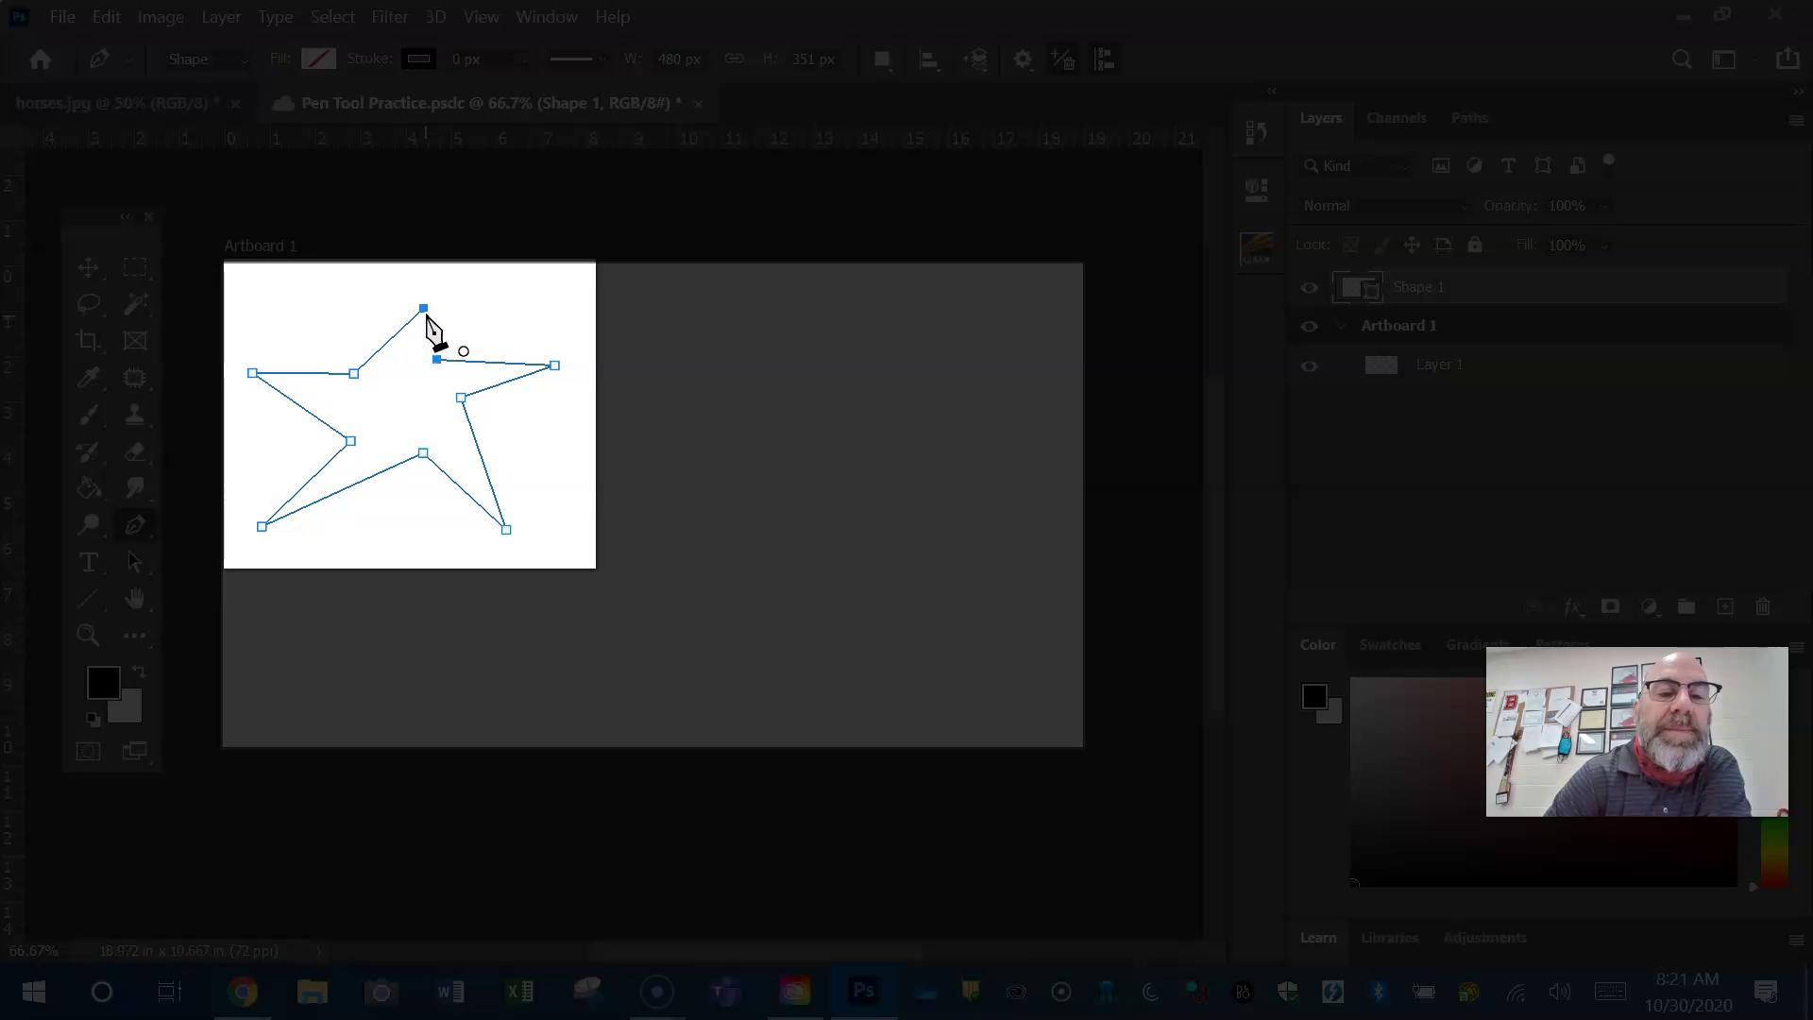
{"action": "left_click", "coordinate": [425, 313]}
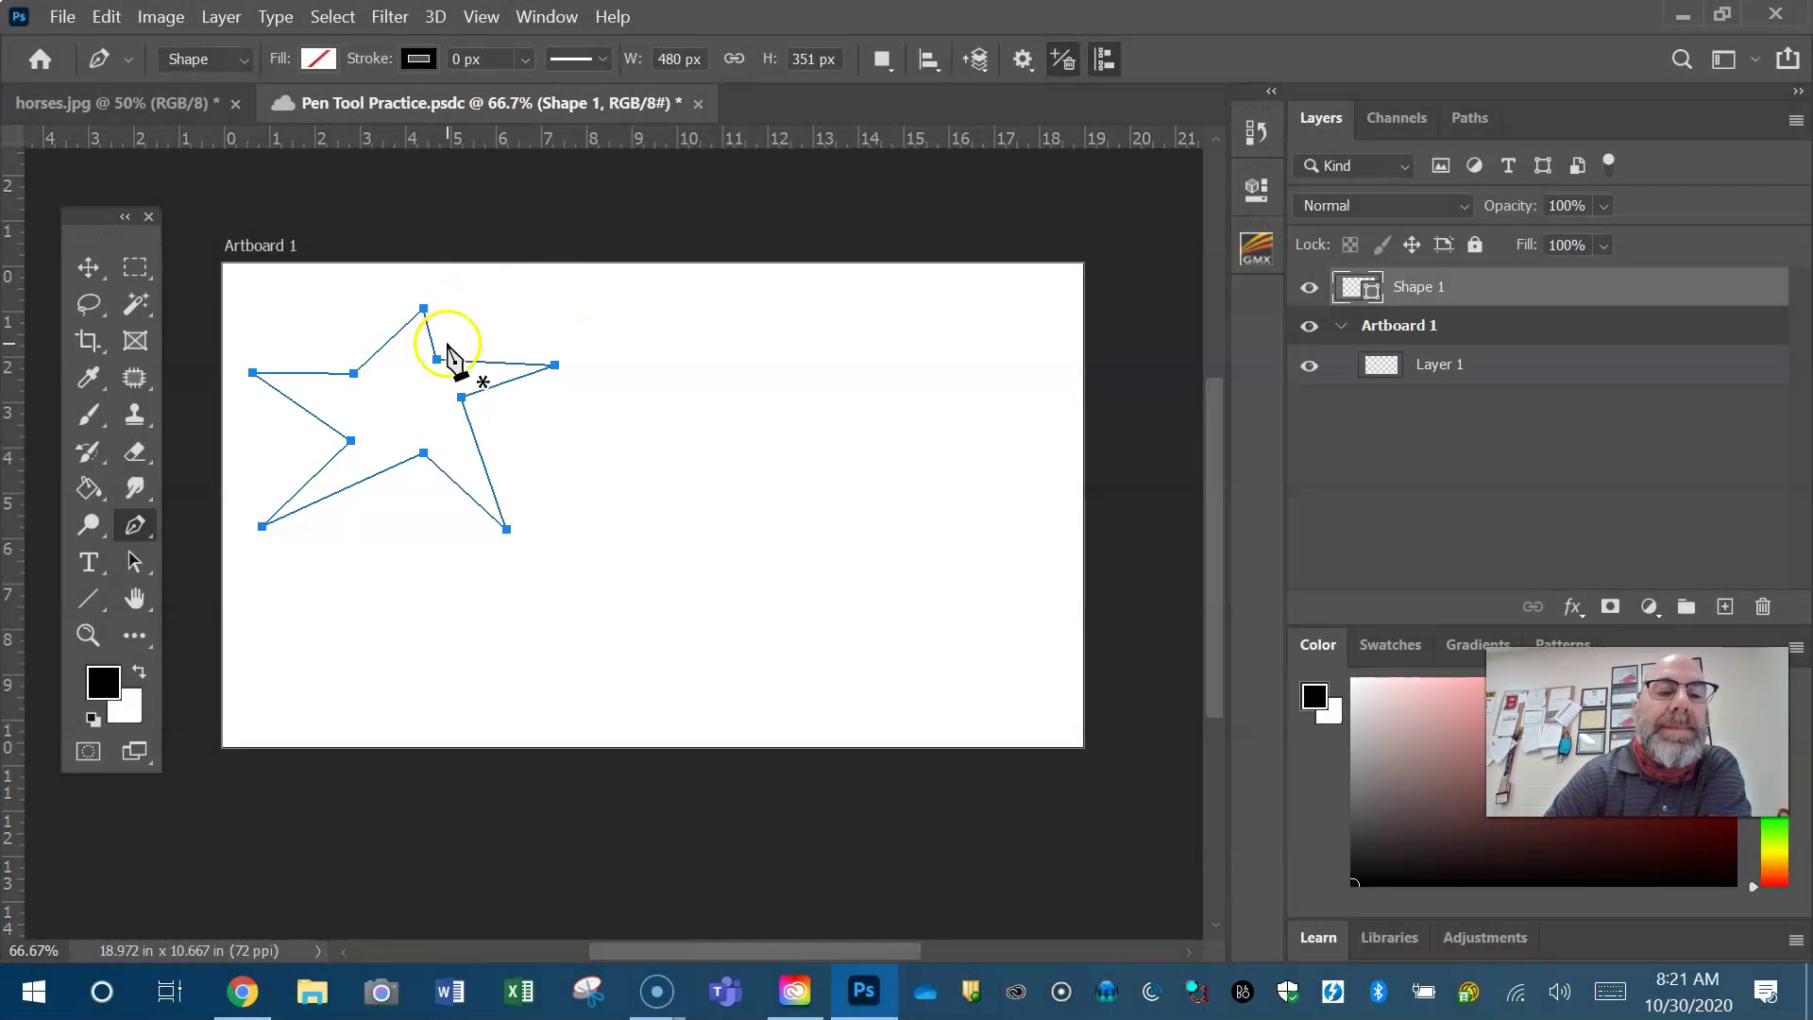
Delete the star's shape layer and reactivate the Pen Tool.
{"action": "left_click", "coordinate": [89, 267]}
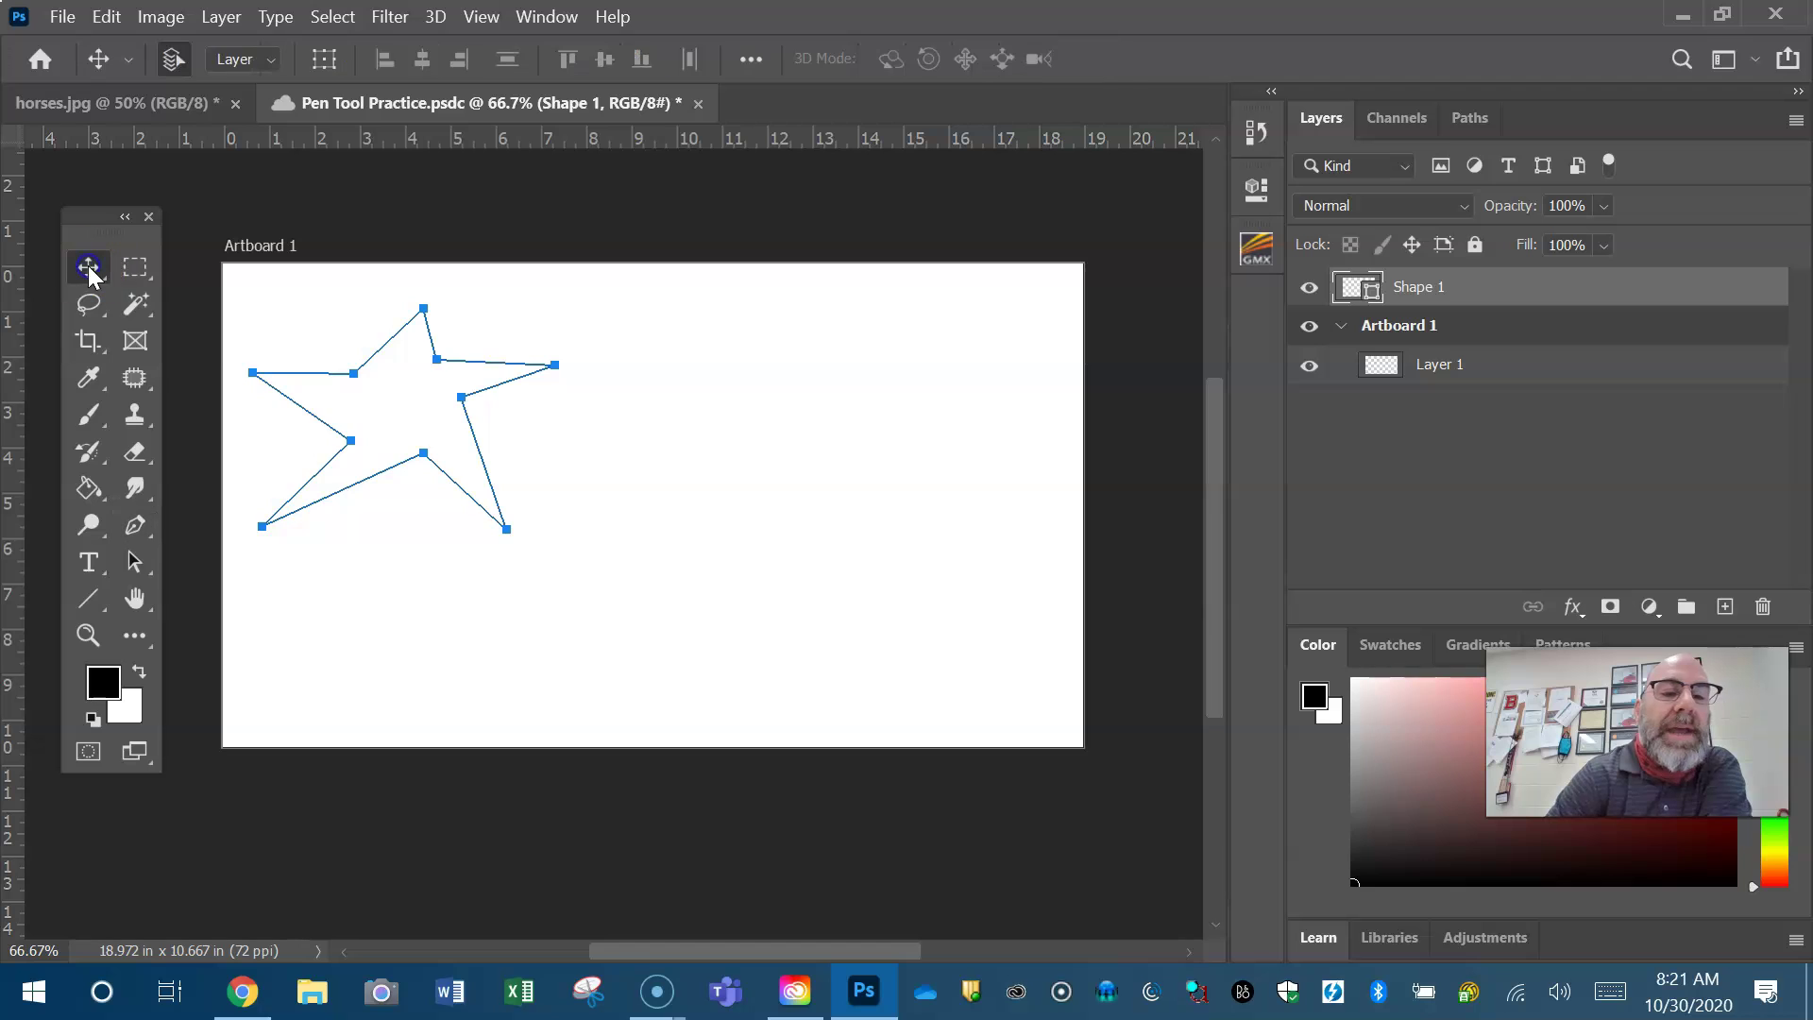
{"action": "left_click", "coordinate": [579, 322]}
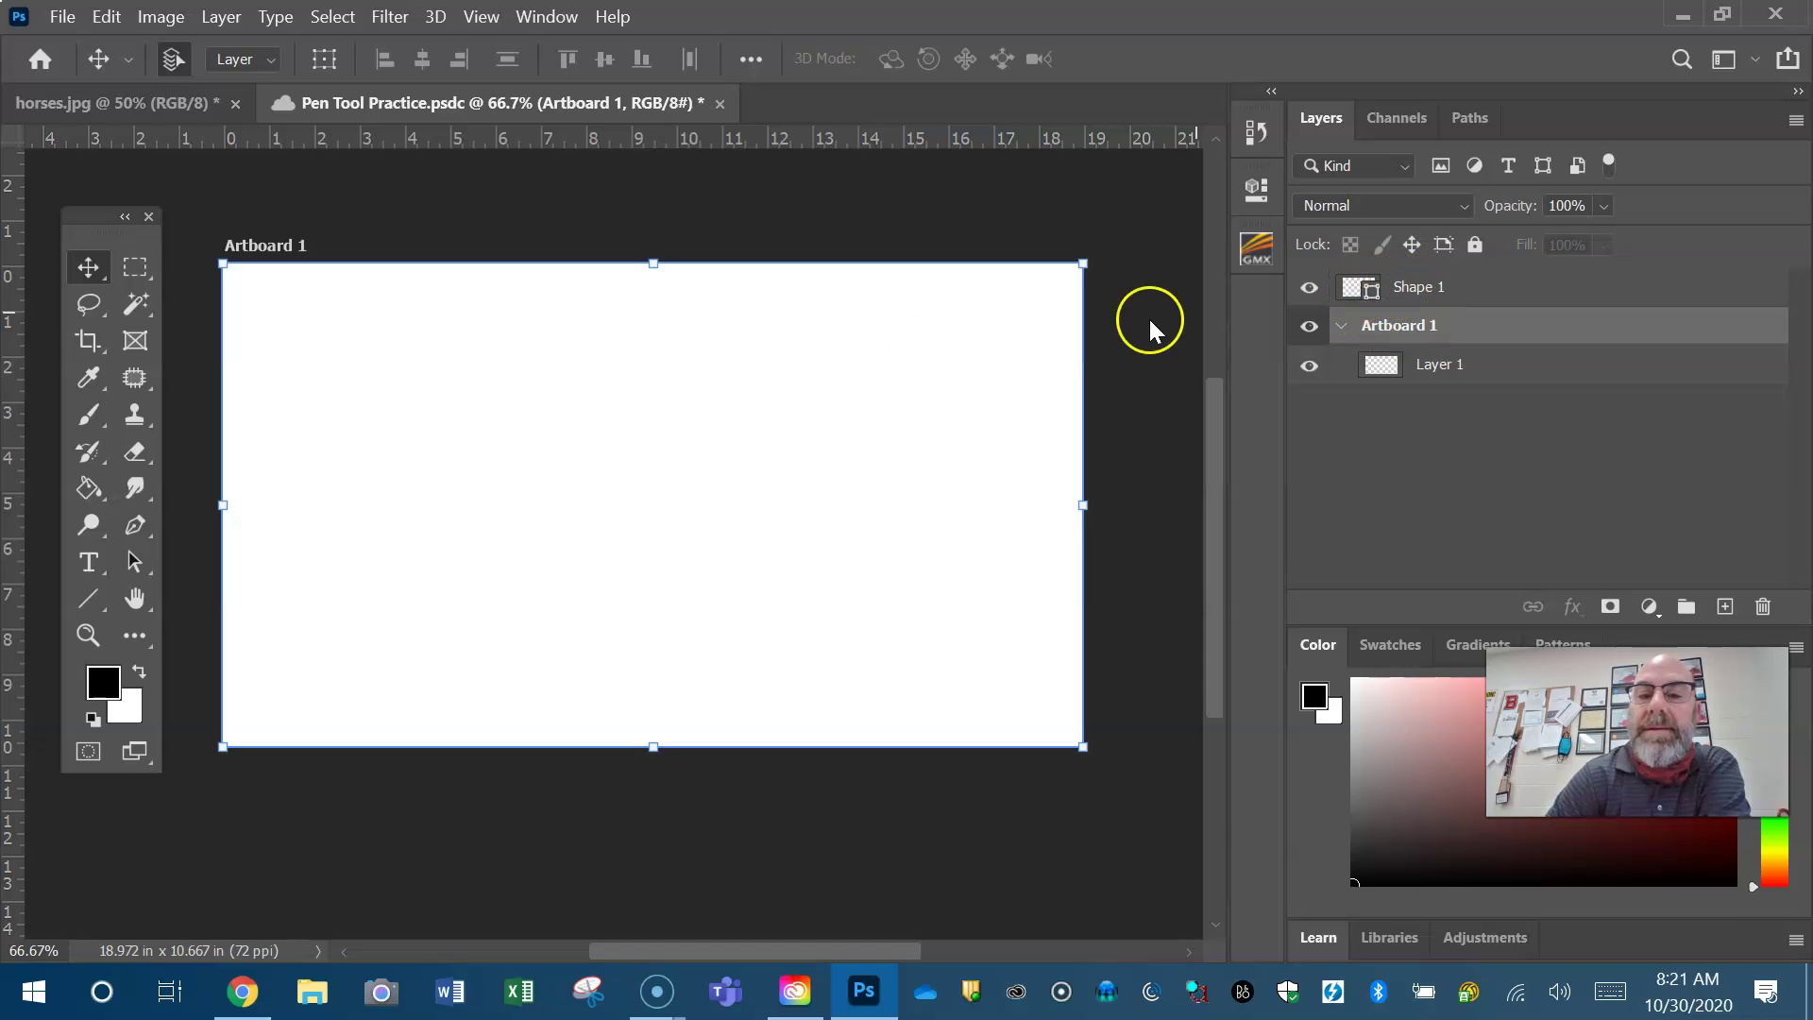
{"action": "left_click", "coordinate": [406, 246]}
{"action": "left_click_drag", "start_coordinate": [283, 310], "coordinate": [547, 566]}
{"action": "left_click", "coordinate": [254, 562]}
{"action": "left_click", "coordinate": [135, 525]}
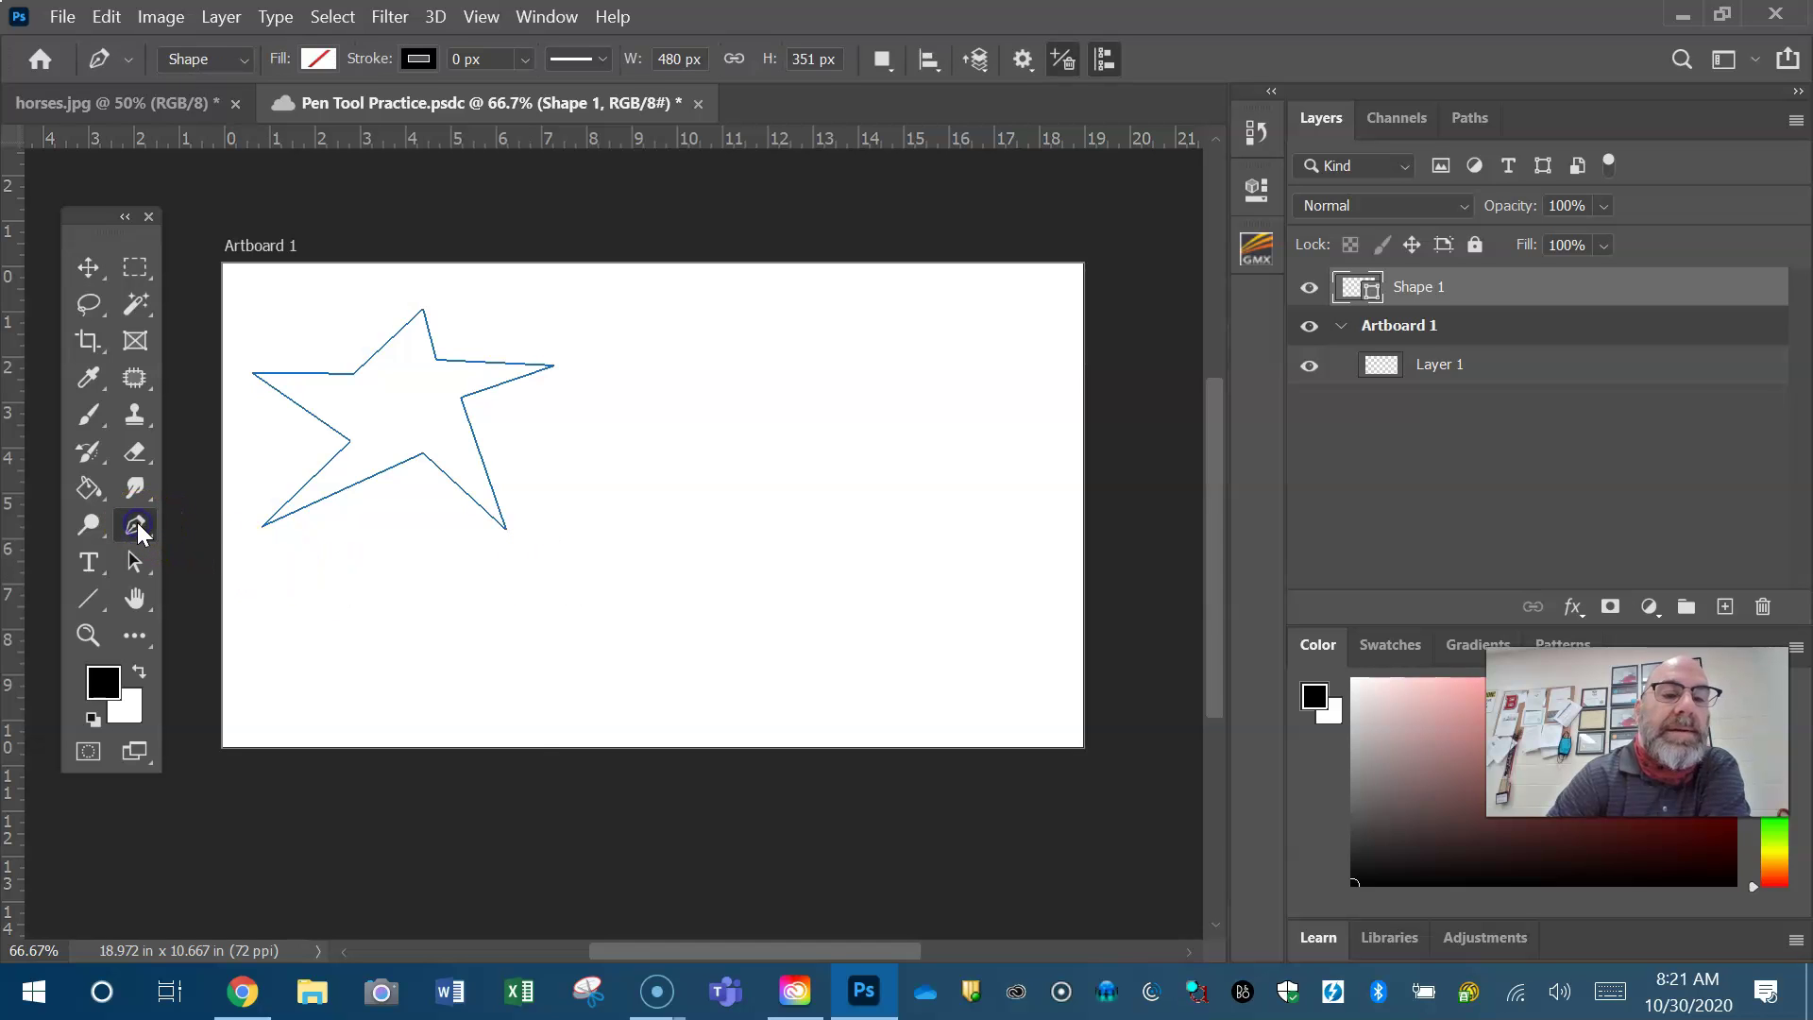
{"action": "left_click_drag", "start_coordinate": [1455, 296], "coordinate": [1764, 606]}
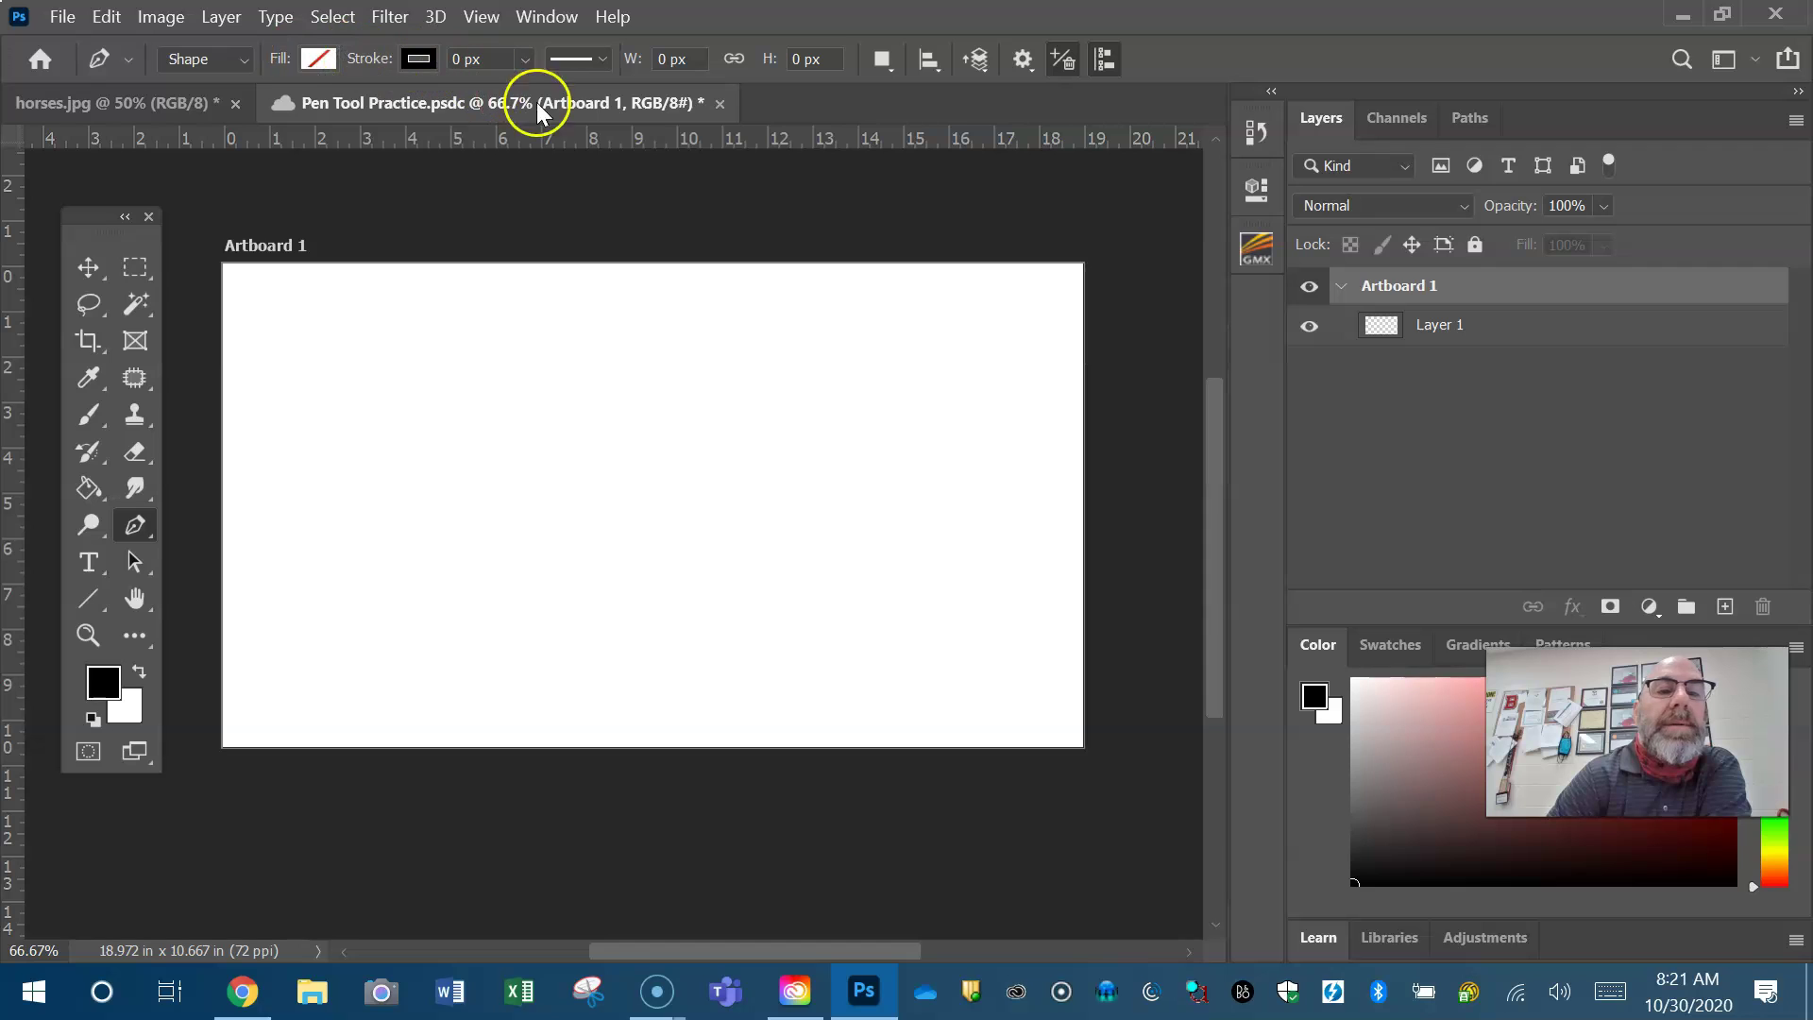
Draw a closed five-pointed star about 541 by 404 px with straight Pen segments inside Artboard 1's left half.
{"action": "left_click", "coordinate": [449, 322]}
{"action": "left_click", "coordinate": [391, 409]}
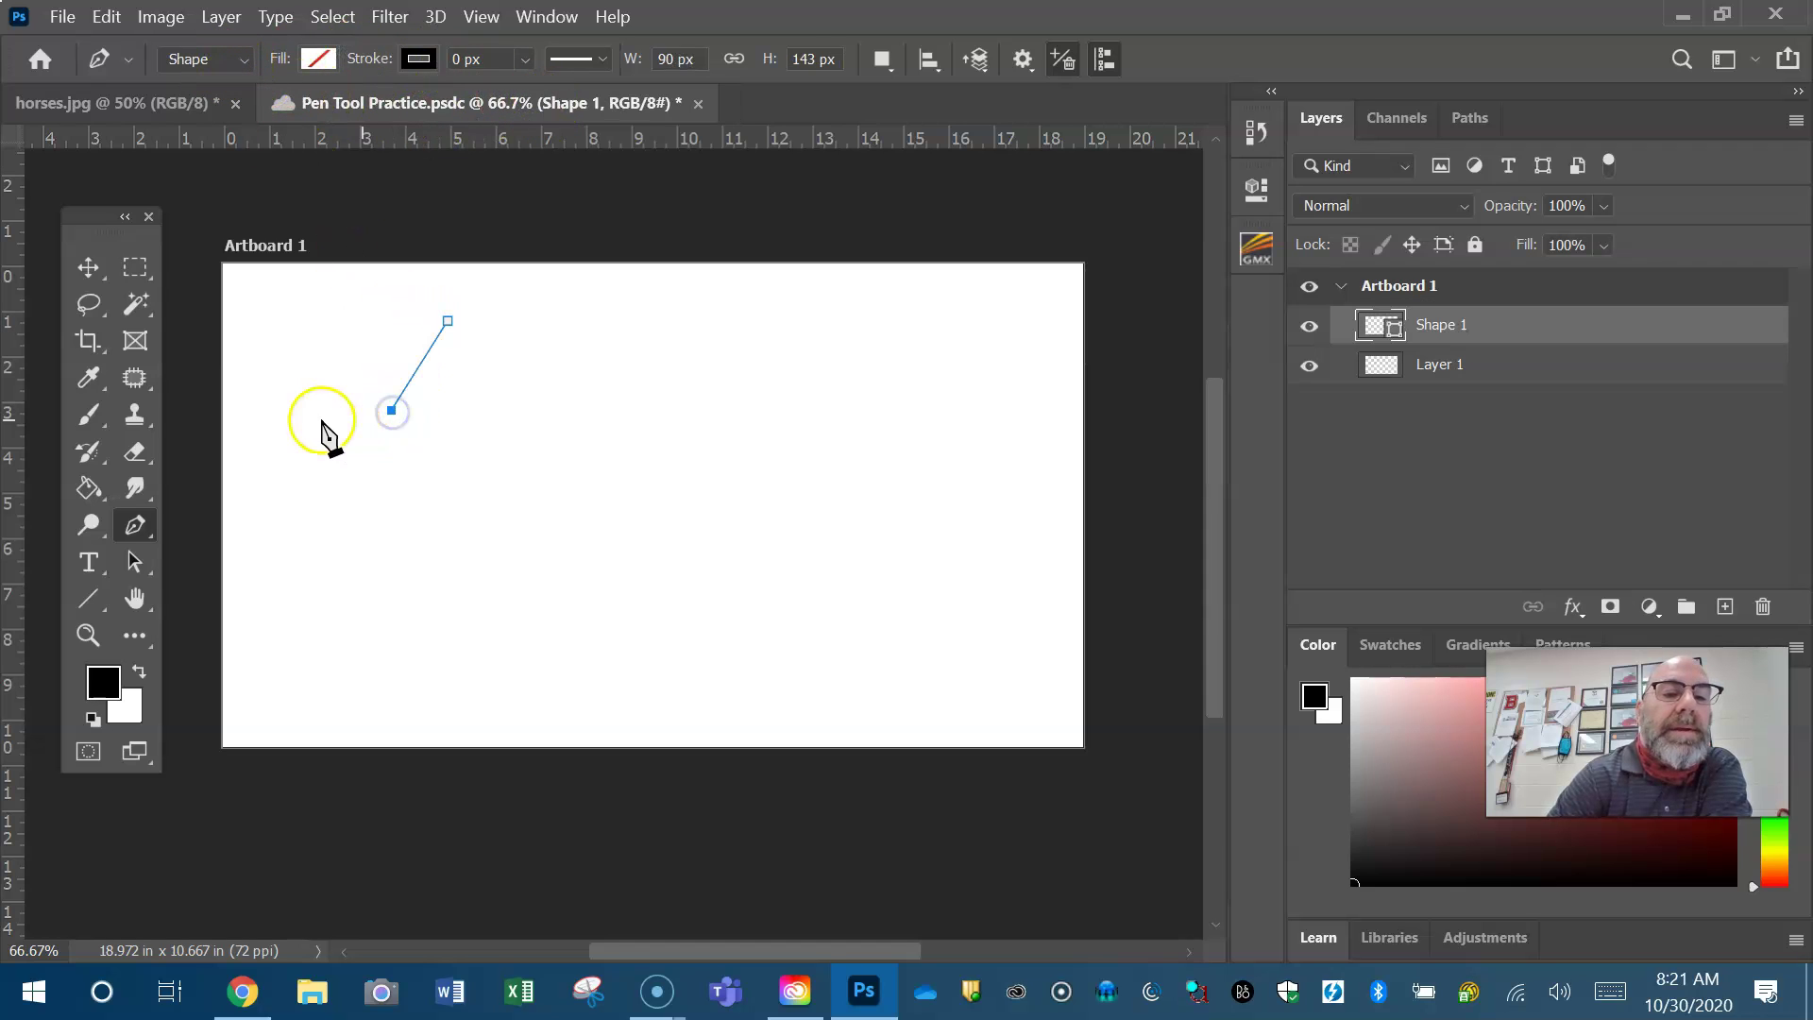
{"action": "left_click", "coordinate": [268, 418]}
{"action": "left_click", "coordinate": [395, 480]}
{"action": "left_click", "coordinate": [284, 574]}
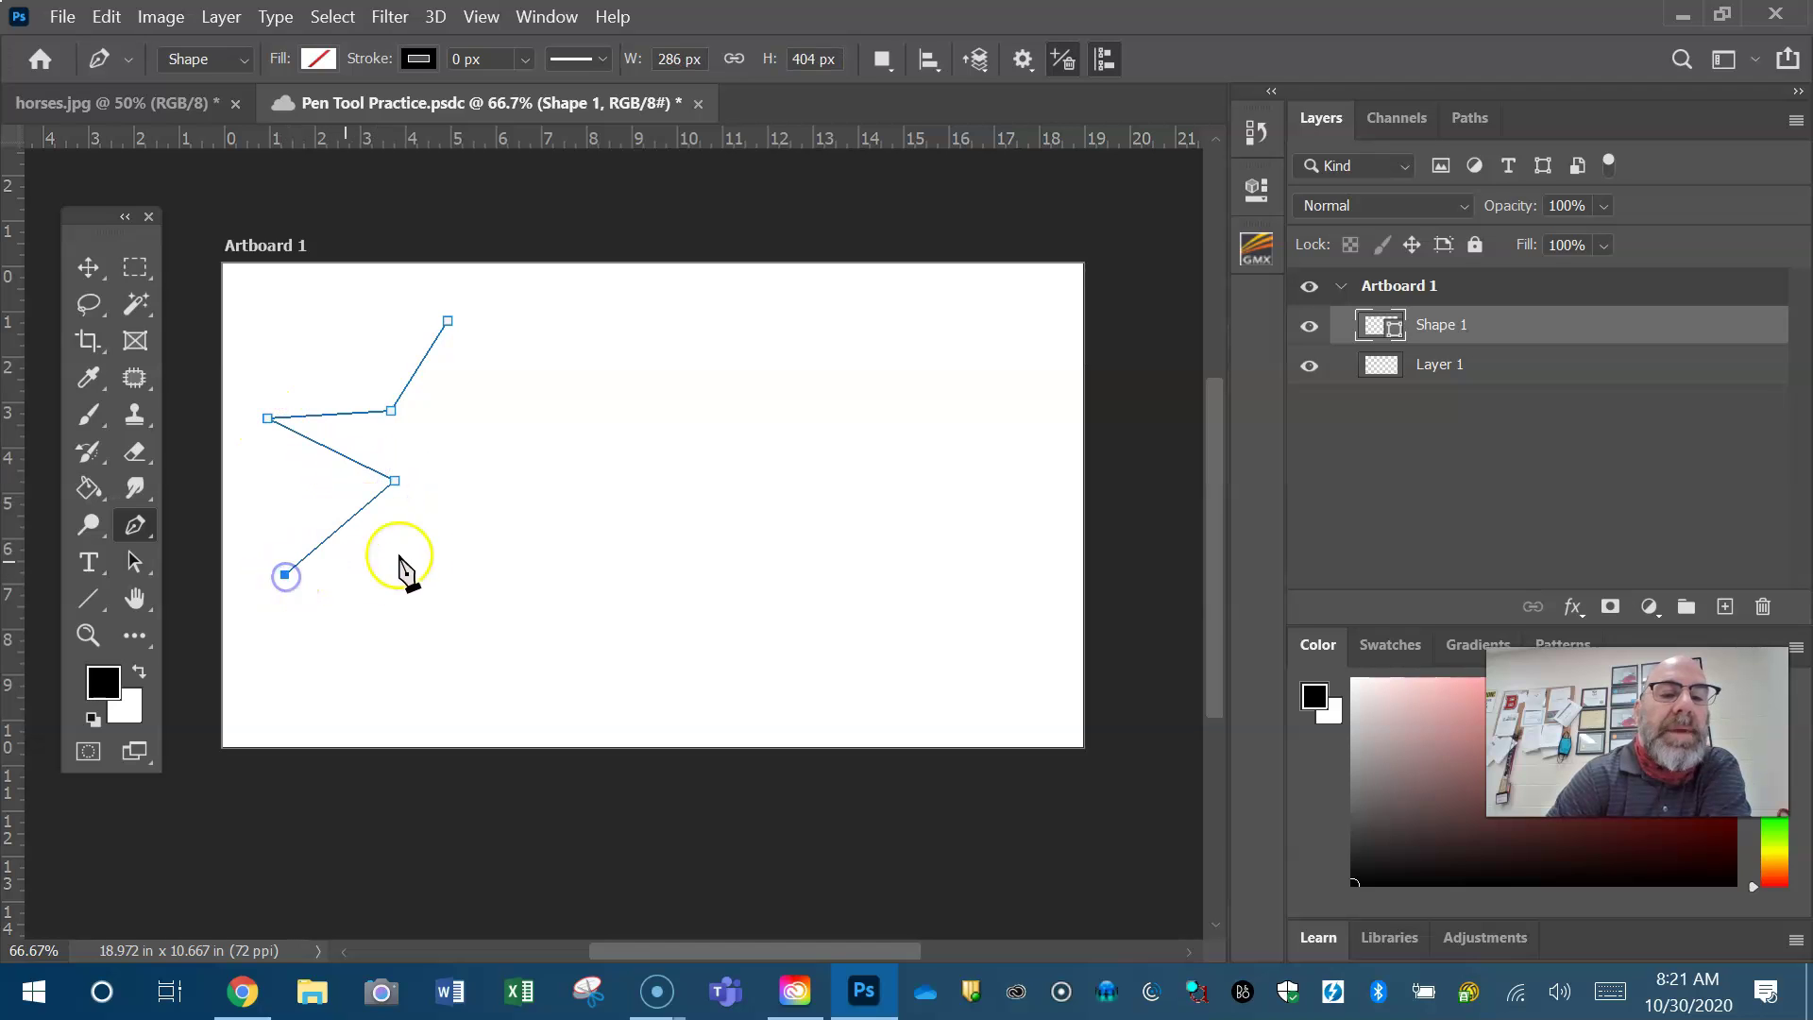
{"action": "left_click", "coordinate": [474, 508]}
{"action": "left_click", "coordinate": [580, 574]}
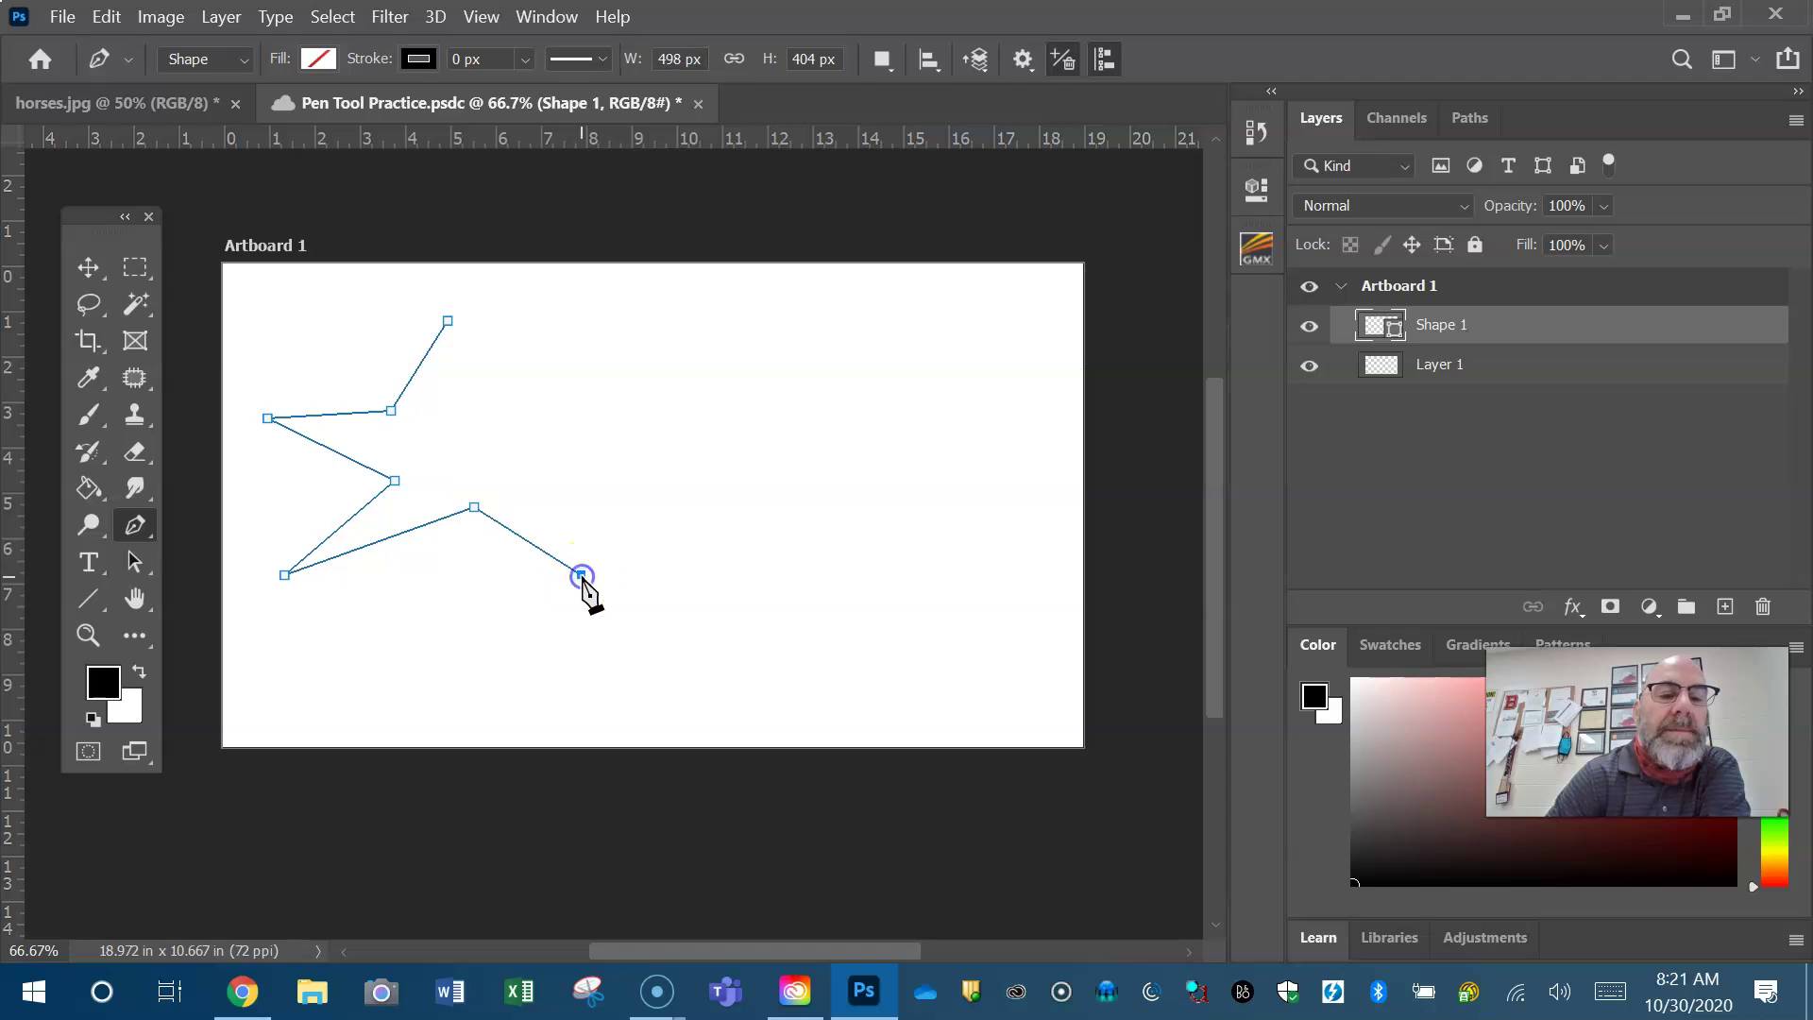
{"action": "left_click", "coordinate": [499, 442]}
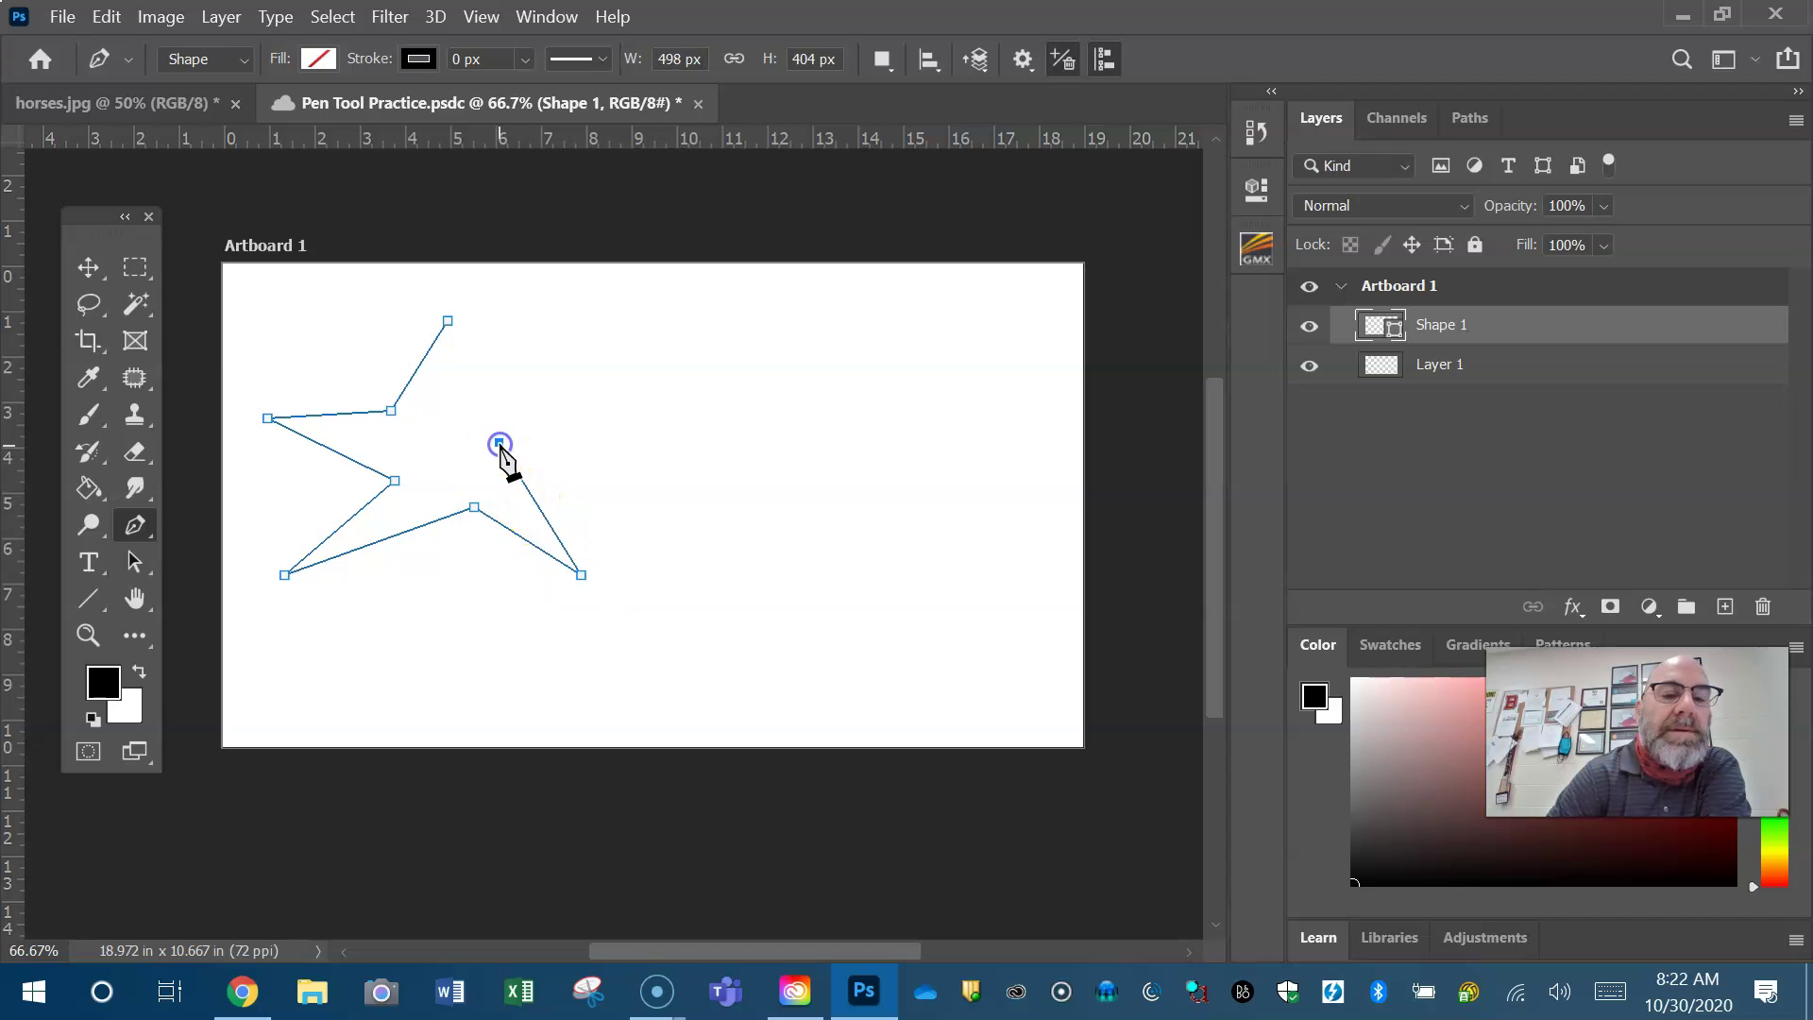
{"action": "left_click", "coordinate": [608, 395]}
{"action": "left_click", "coordinate": [472, 400]}
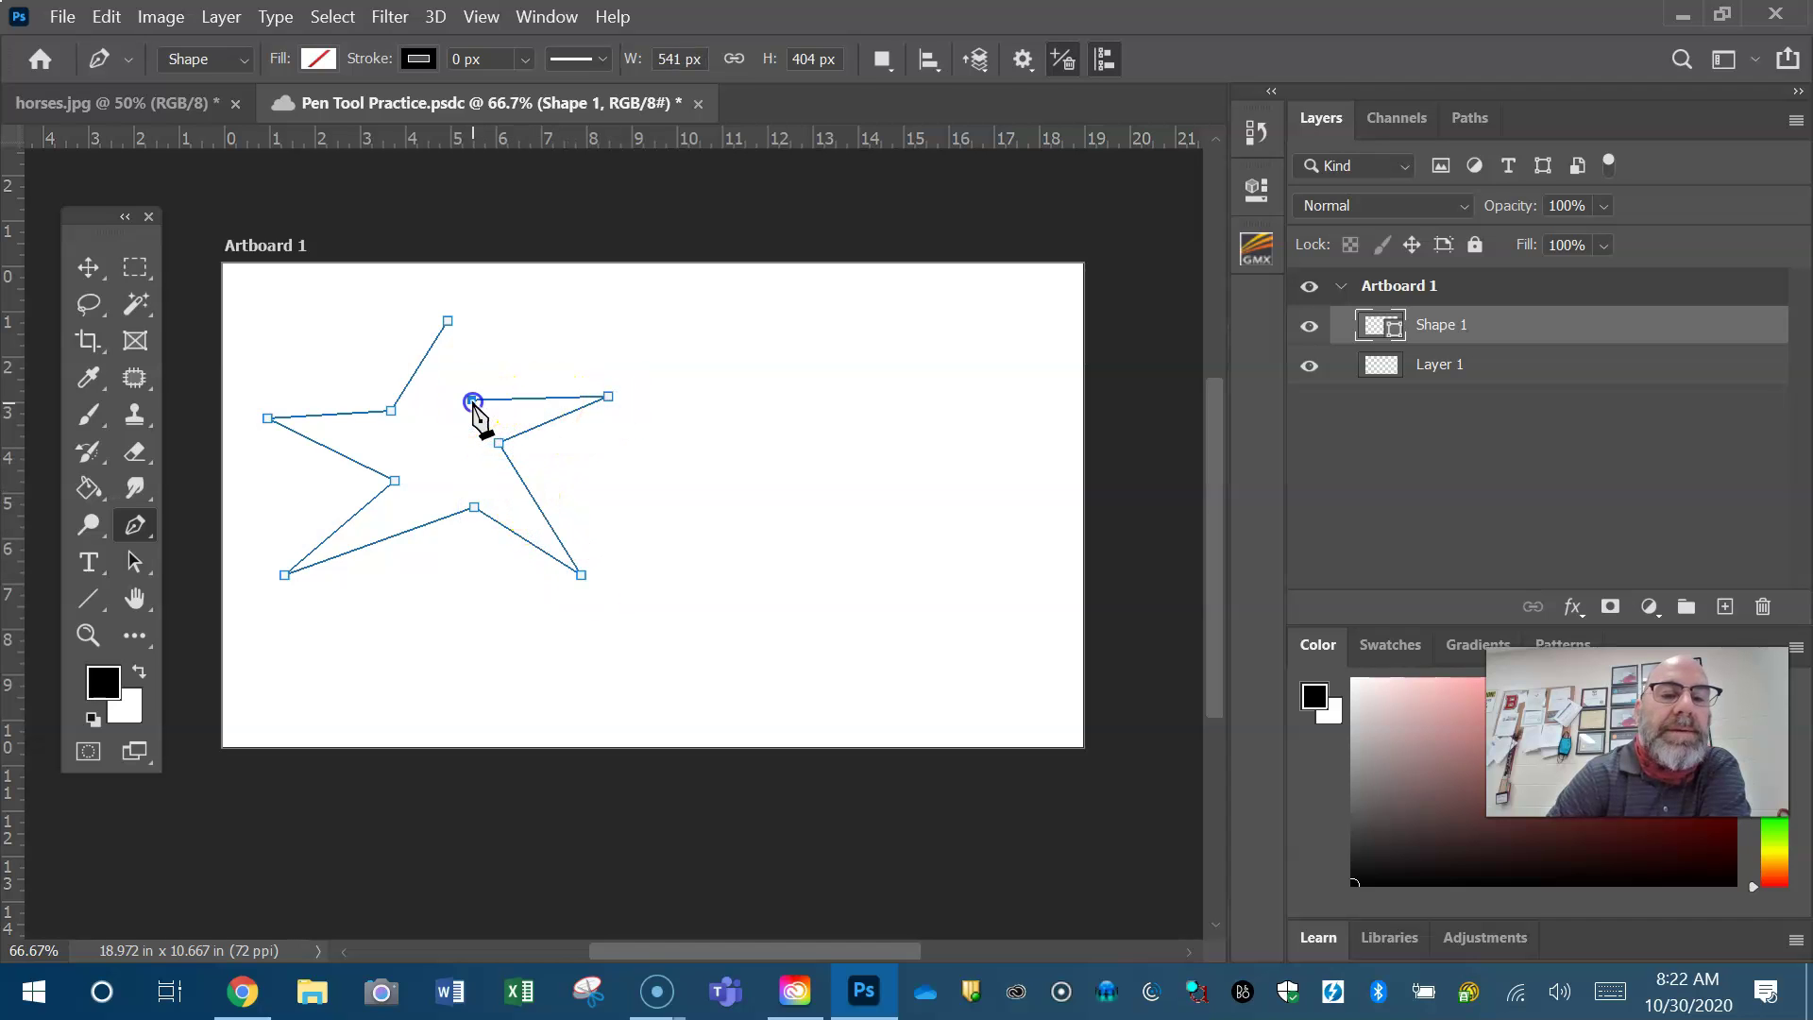
{"action": "left_click", "coordinate": [449, 322]}
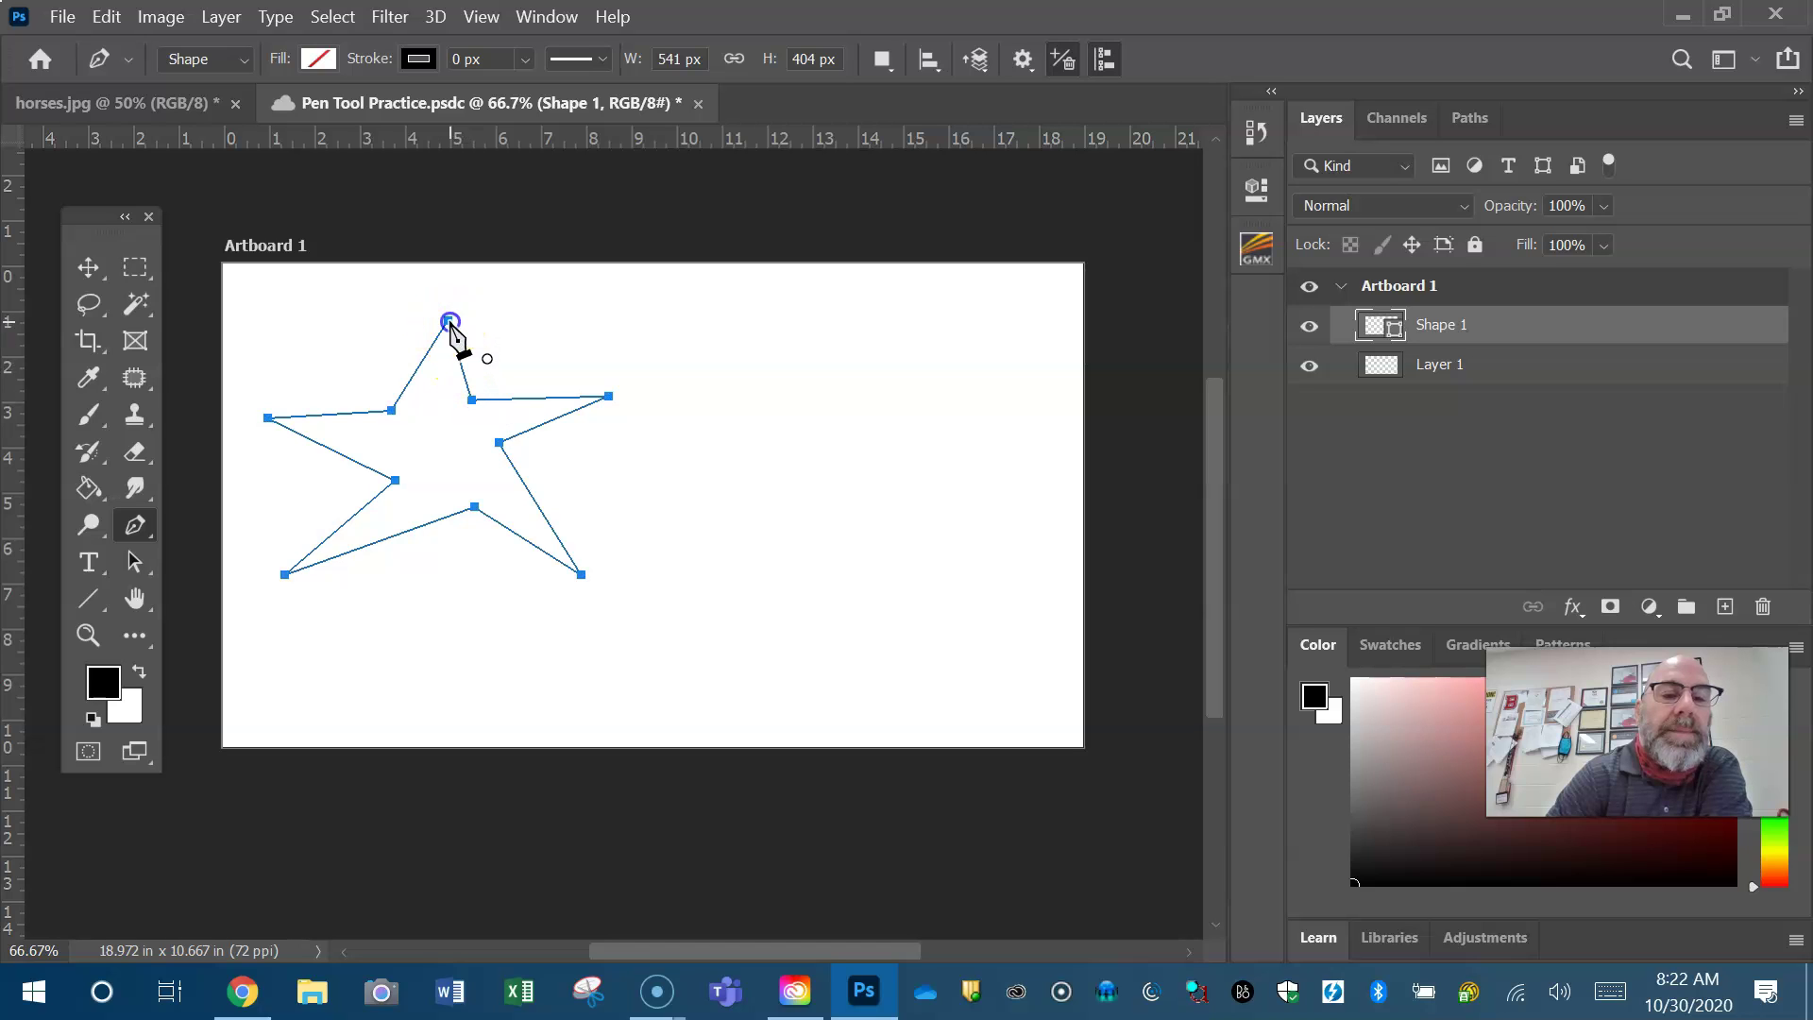
Set the star's stroke width to 8.92 px and its stroke colour to bright red from the recently used colours.
{"action": "left_click", "coordinate": [525, 60]}
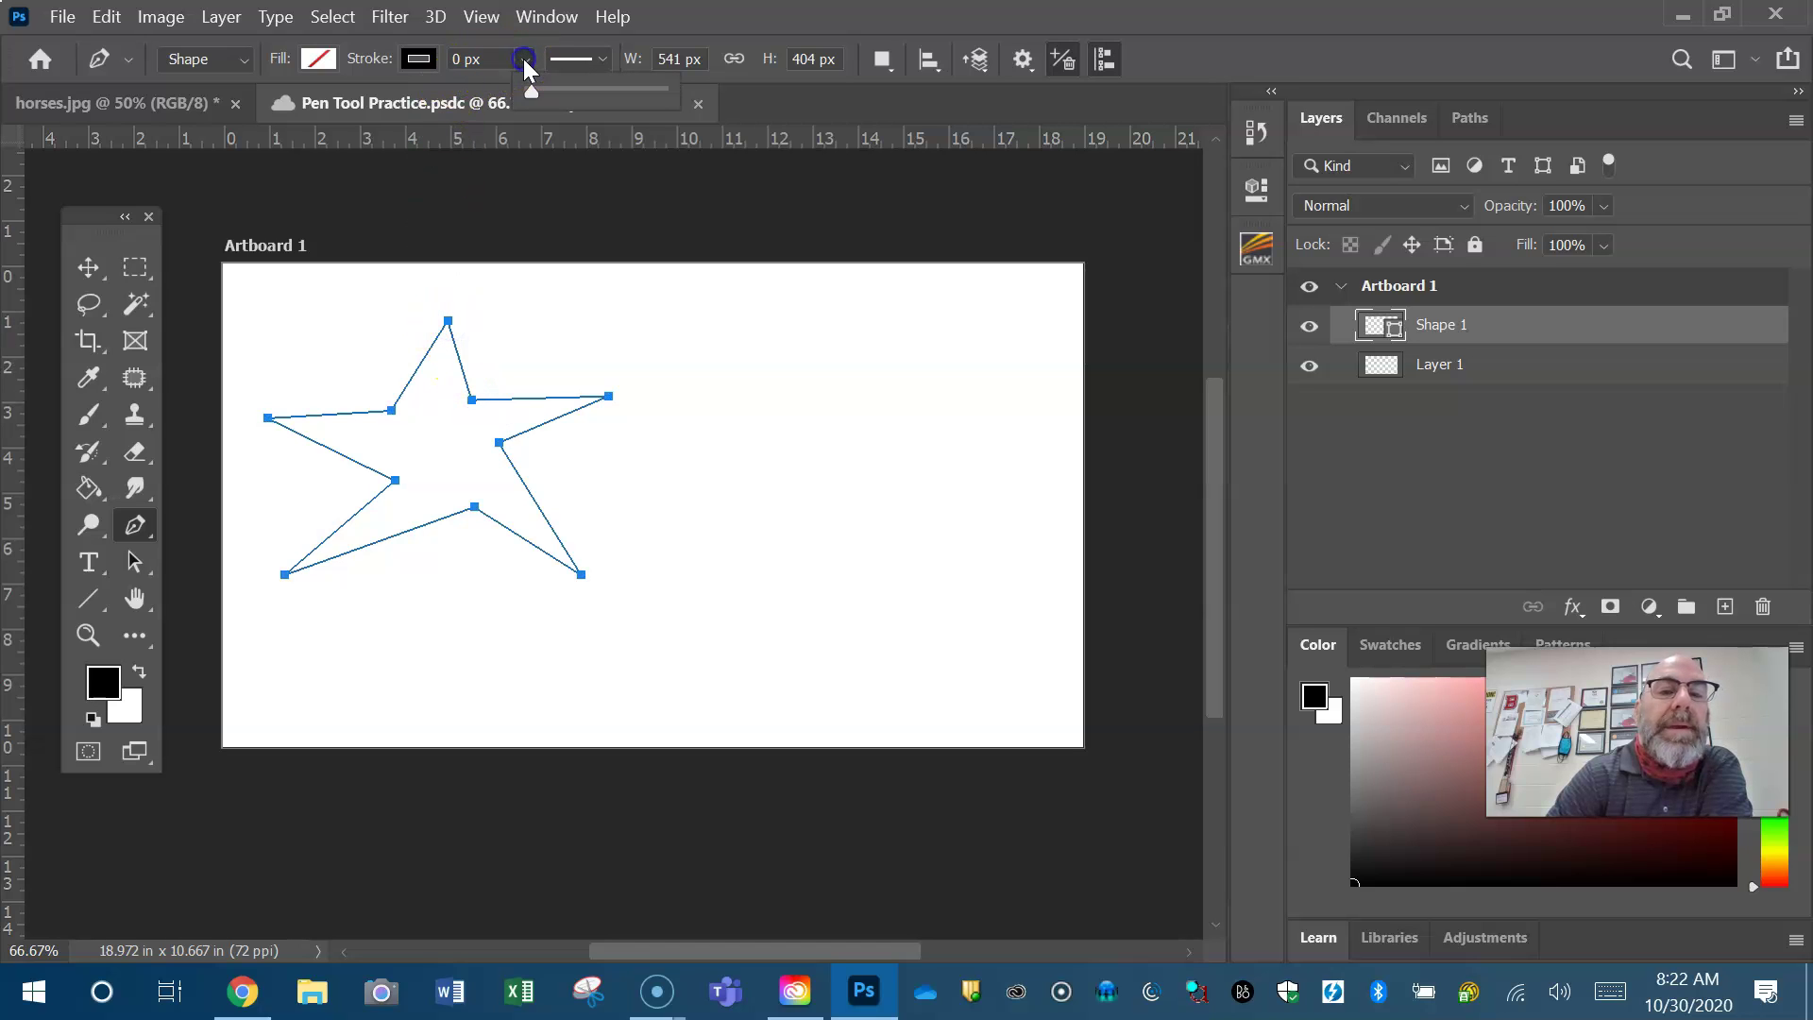
{"action": "left_click_drag", "start_coordinate": [552, 91], "coordinate": [569, 93]}
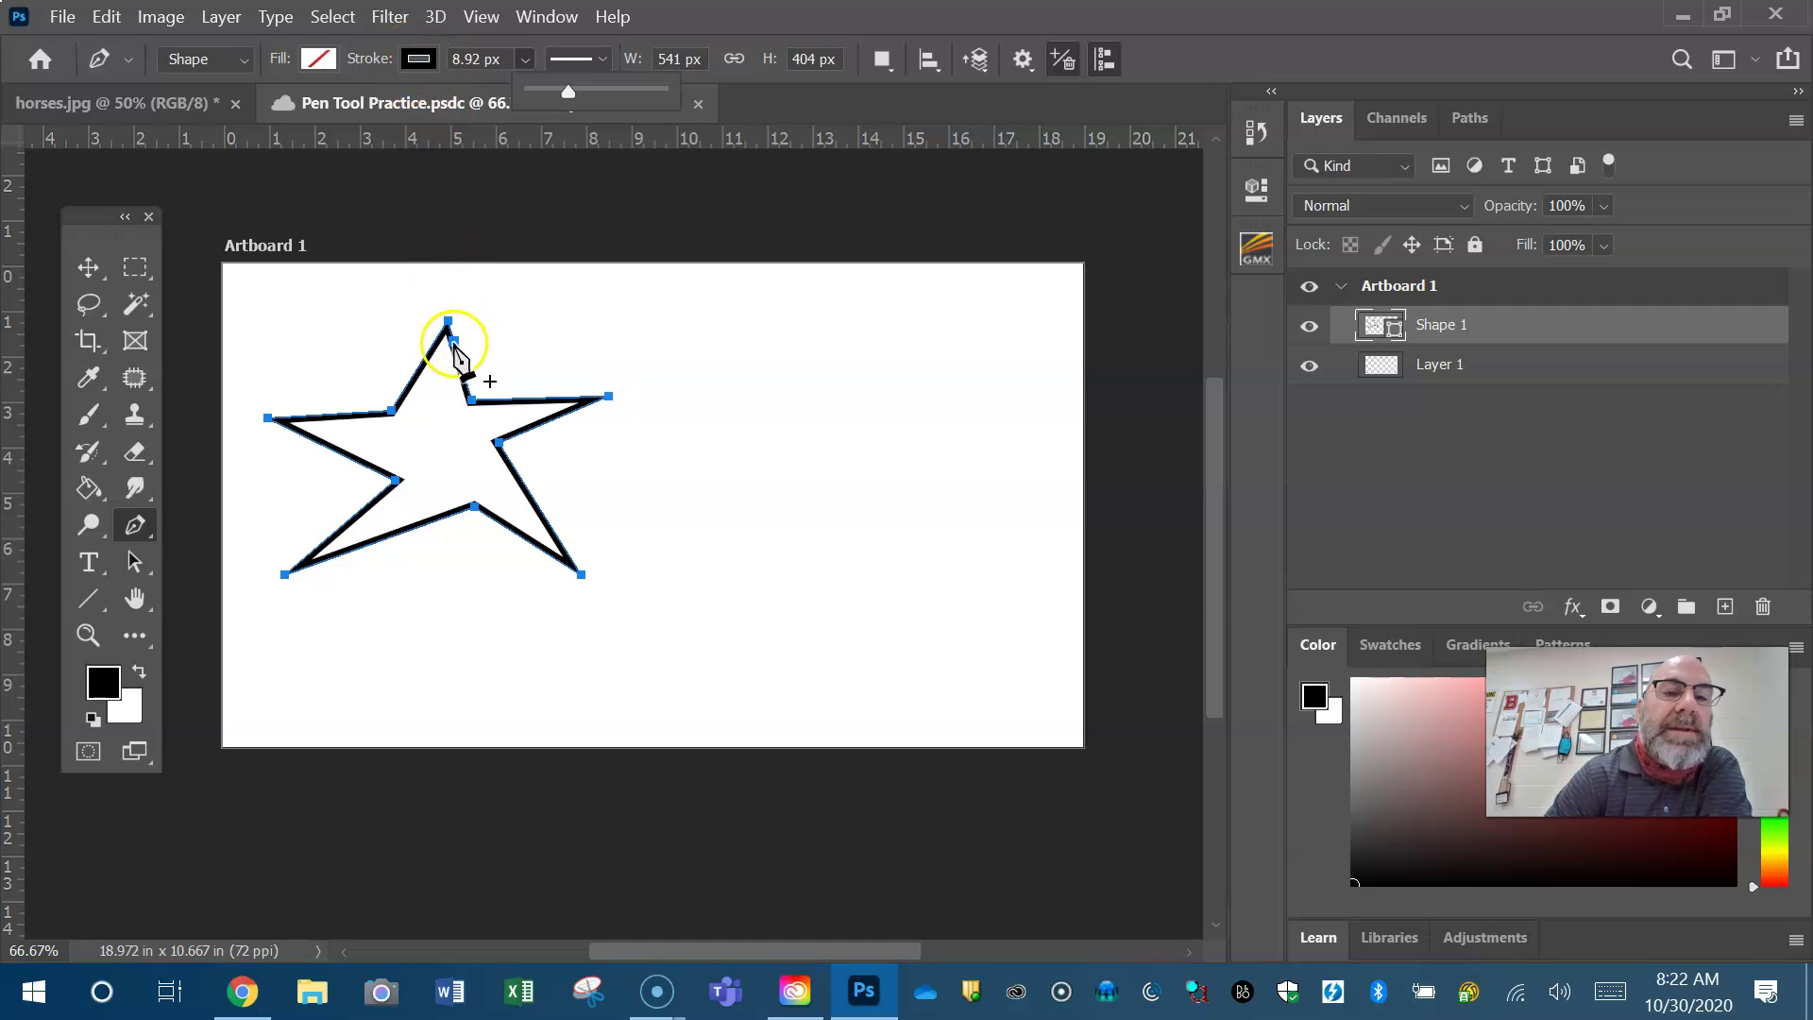
{"action": "left_click", "coordinate": [421, 60]}
{"action": "left_click", "coordinate": [421, 59]}
{"action": "left_click", "coordinate": [421, 58]}
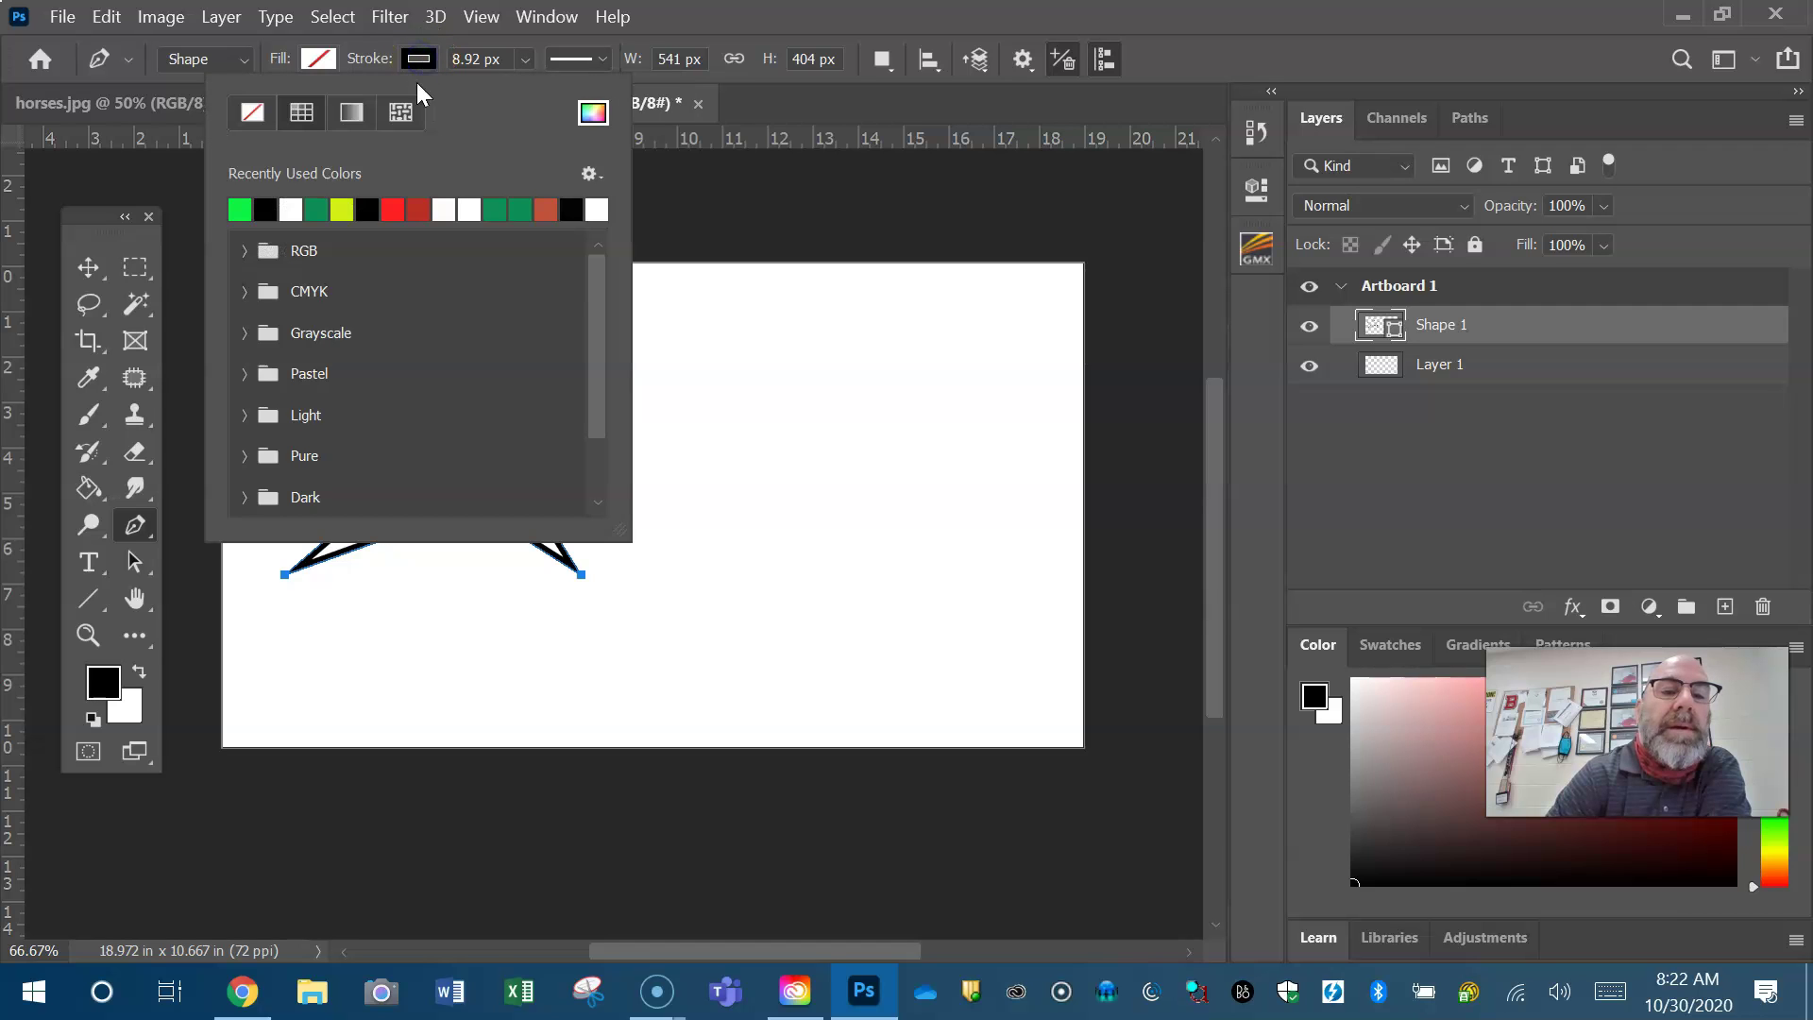
{"action": "left_click", "coordinate": [393, 208]}
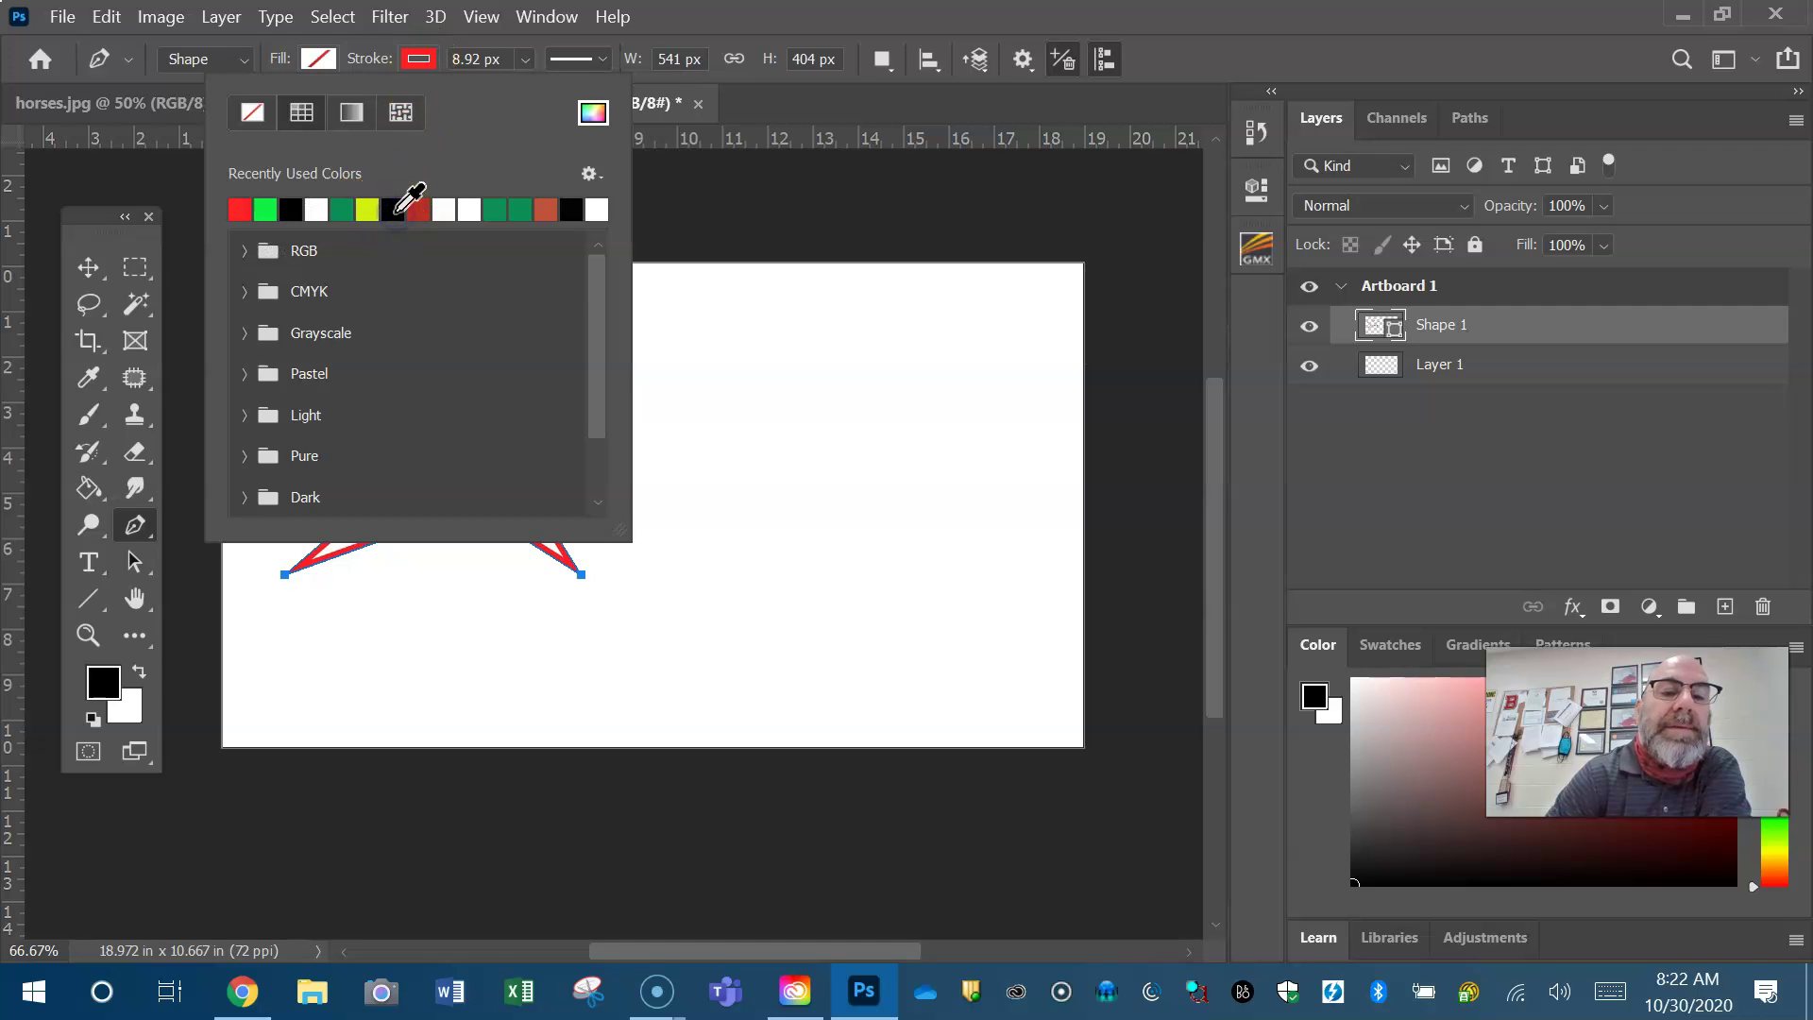
{"action": "left_click", "coordinate": [676, 28]}
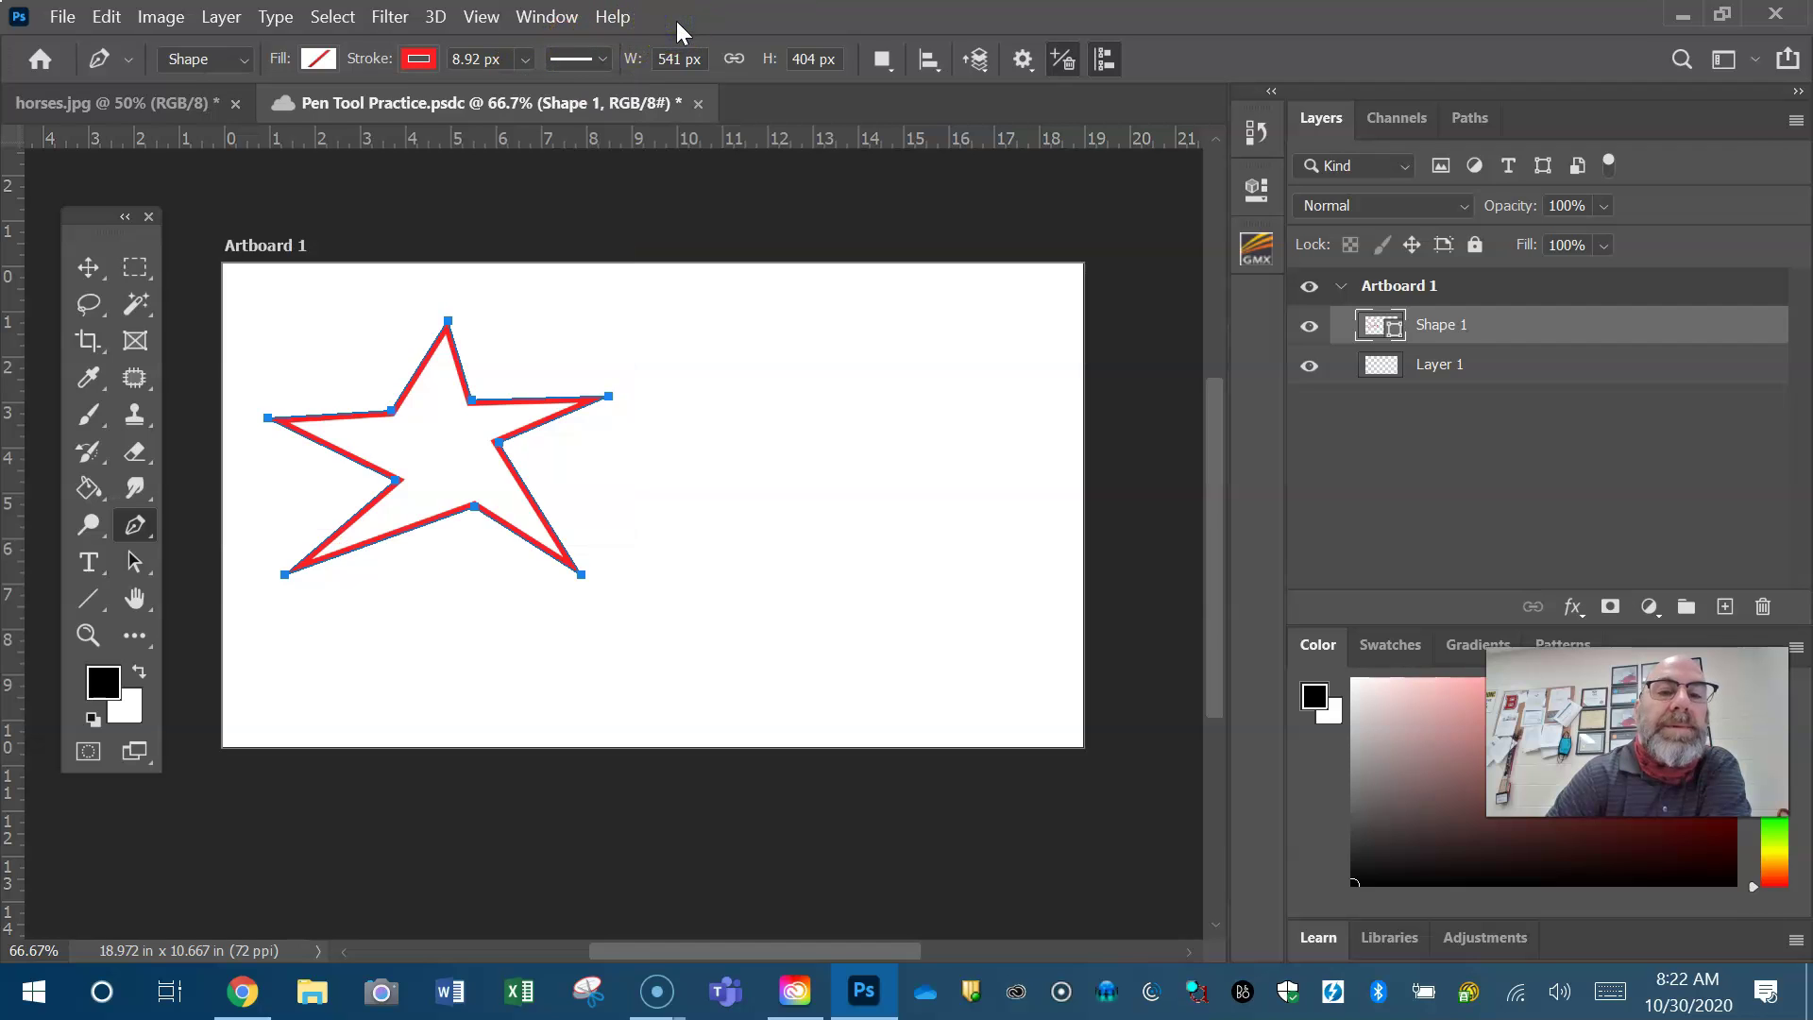
Try the dashed stroke style on the star, then switch its outline to the dotted style.
{"action": "left_click", "coordinate": [604, 55]}
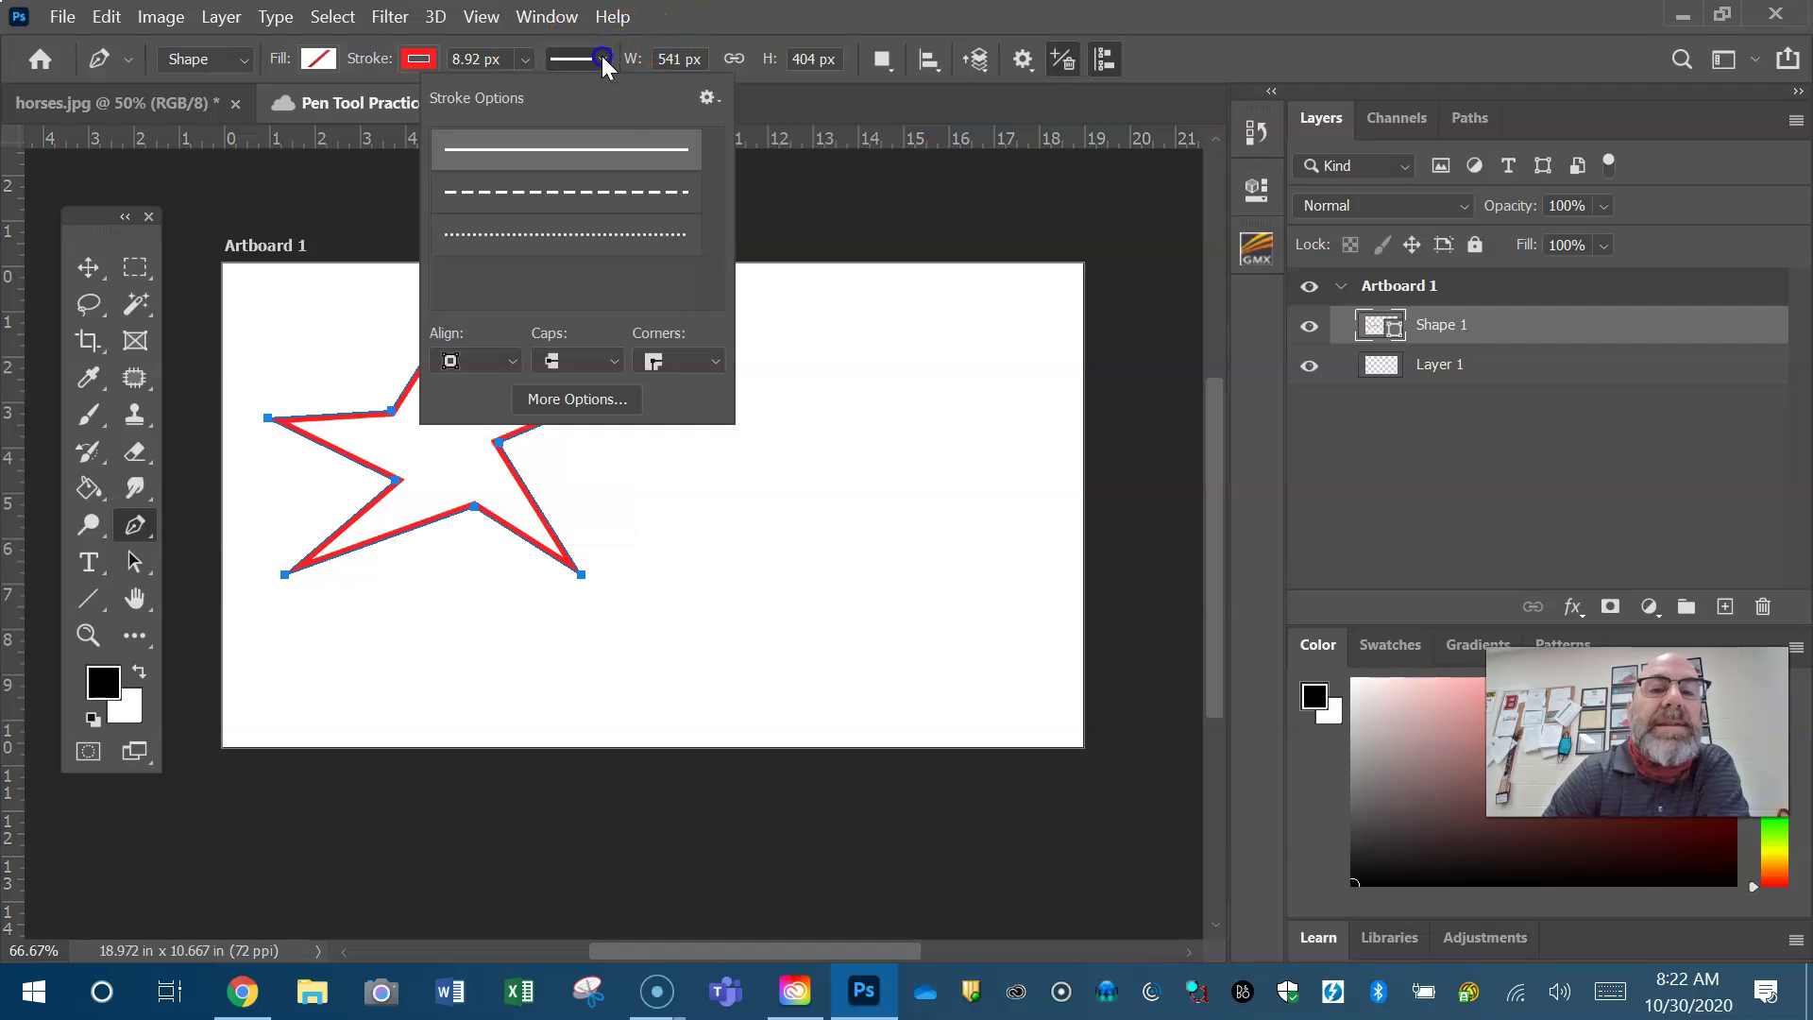
{"action": "left_click", "coordinate": [613, 188]}
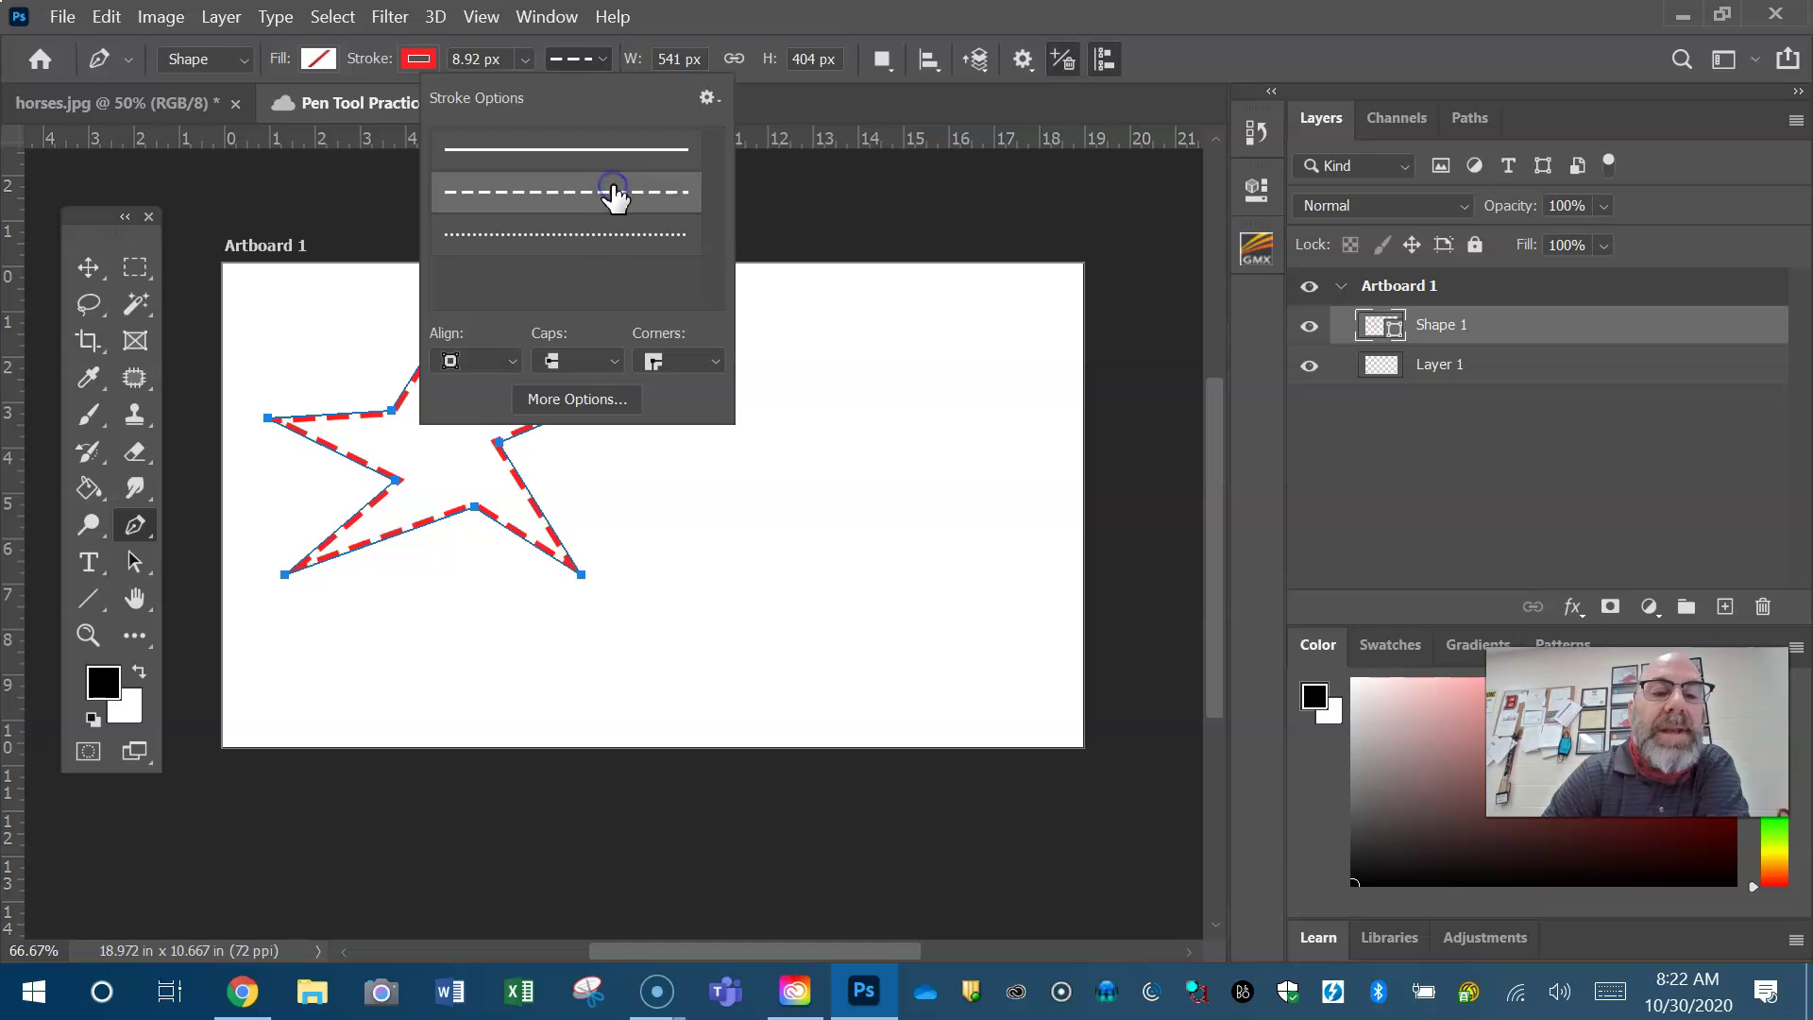
{"action": "left_click", "coordinate": [612, 234]}
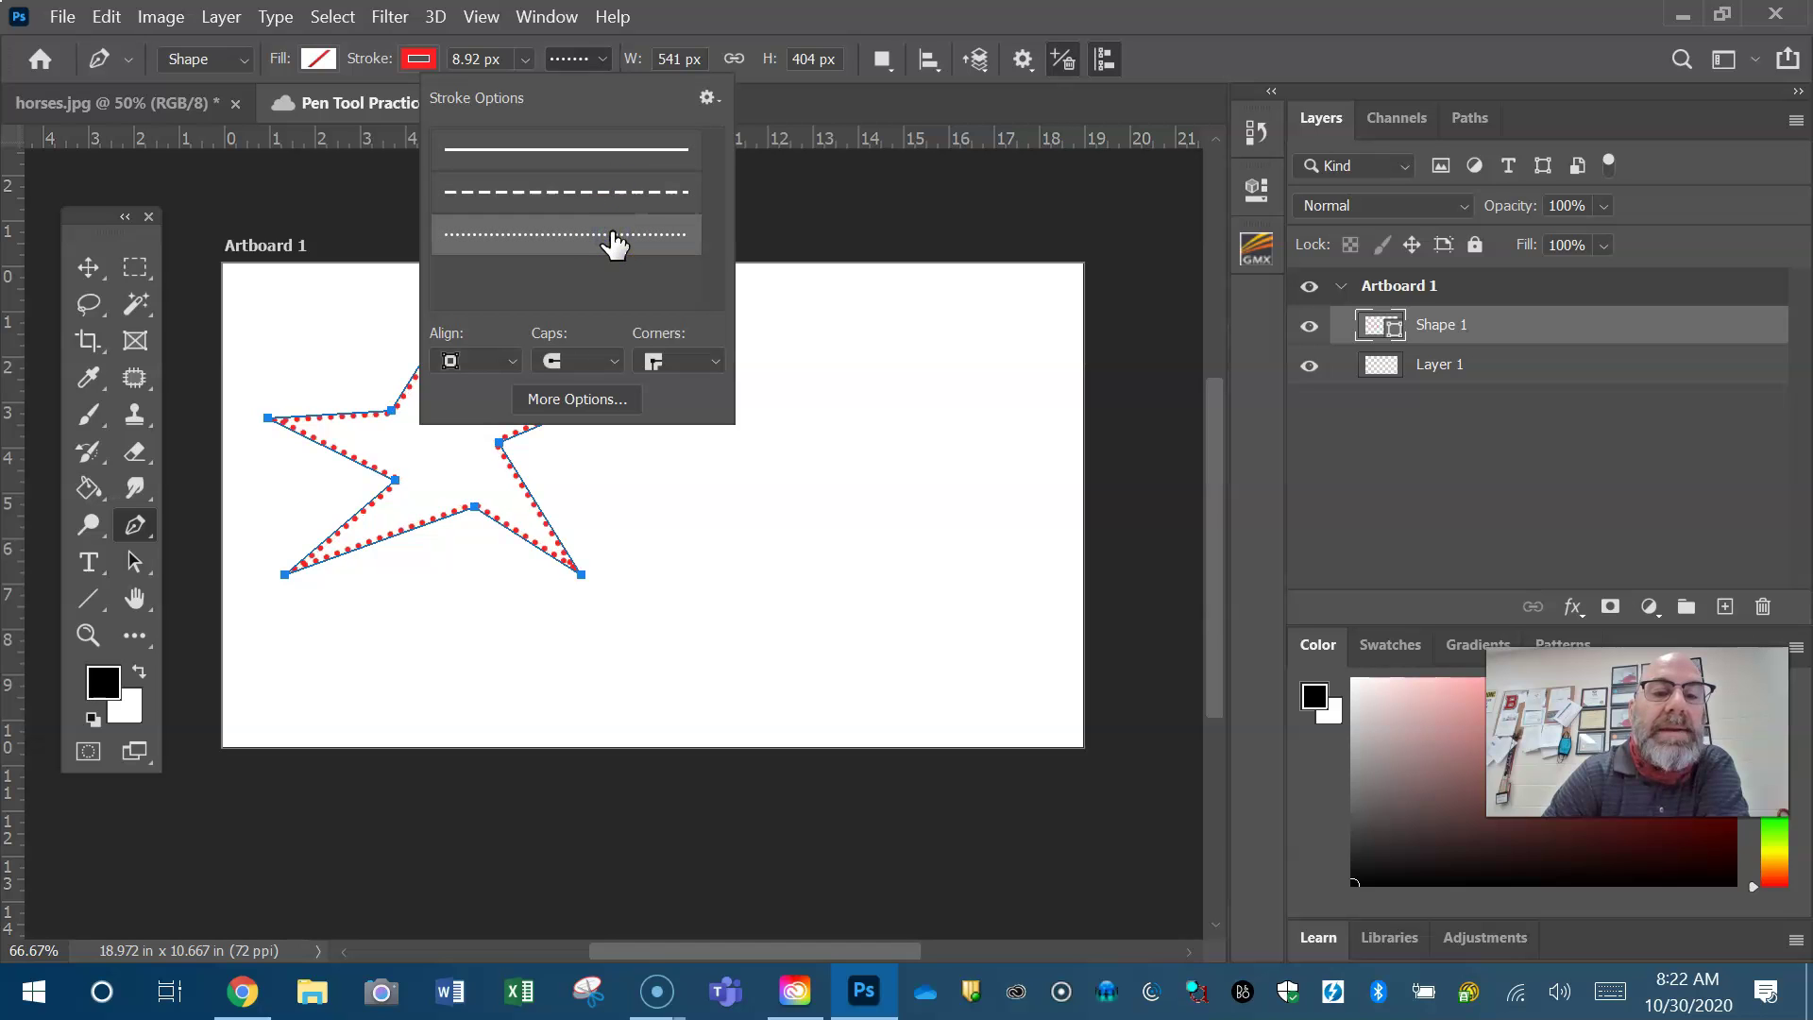
Change the star's outline to the dashed style with round caps and round corners.
{"action": "left_click", "coordinate": [623, 194]}
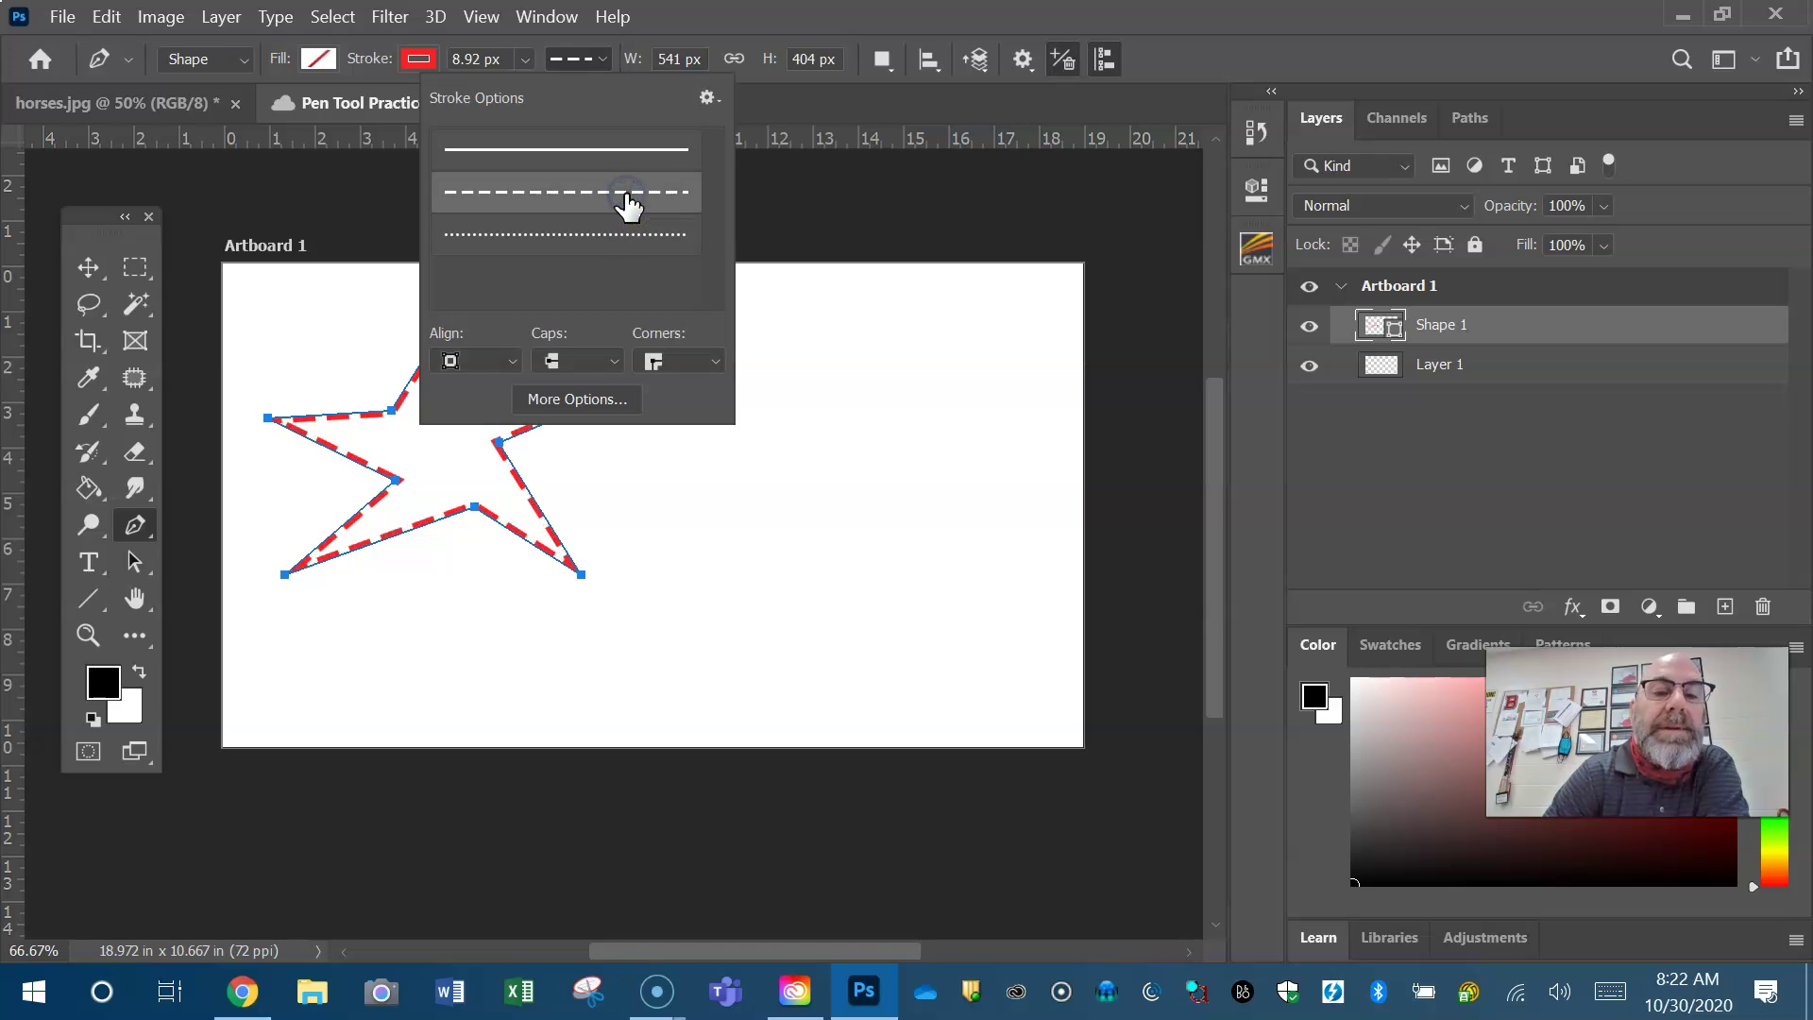
{"action": "left_click", "coordinate": [619, 357]}
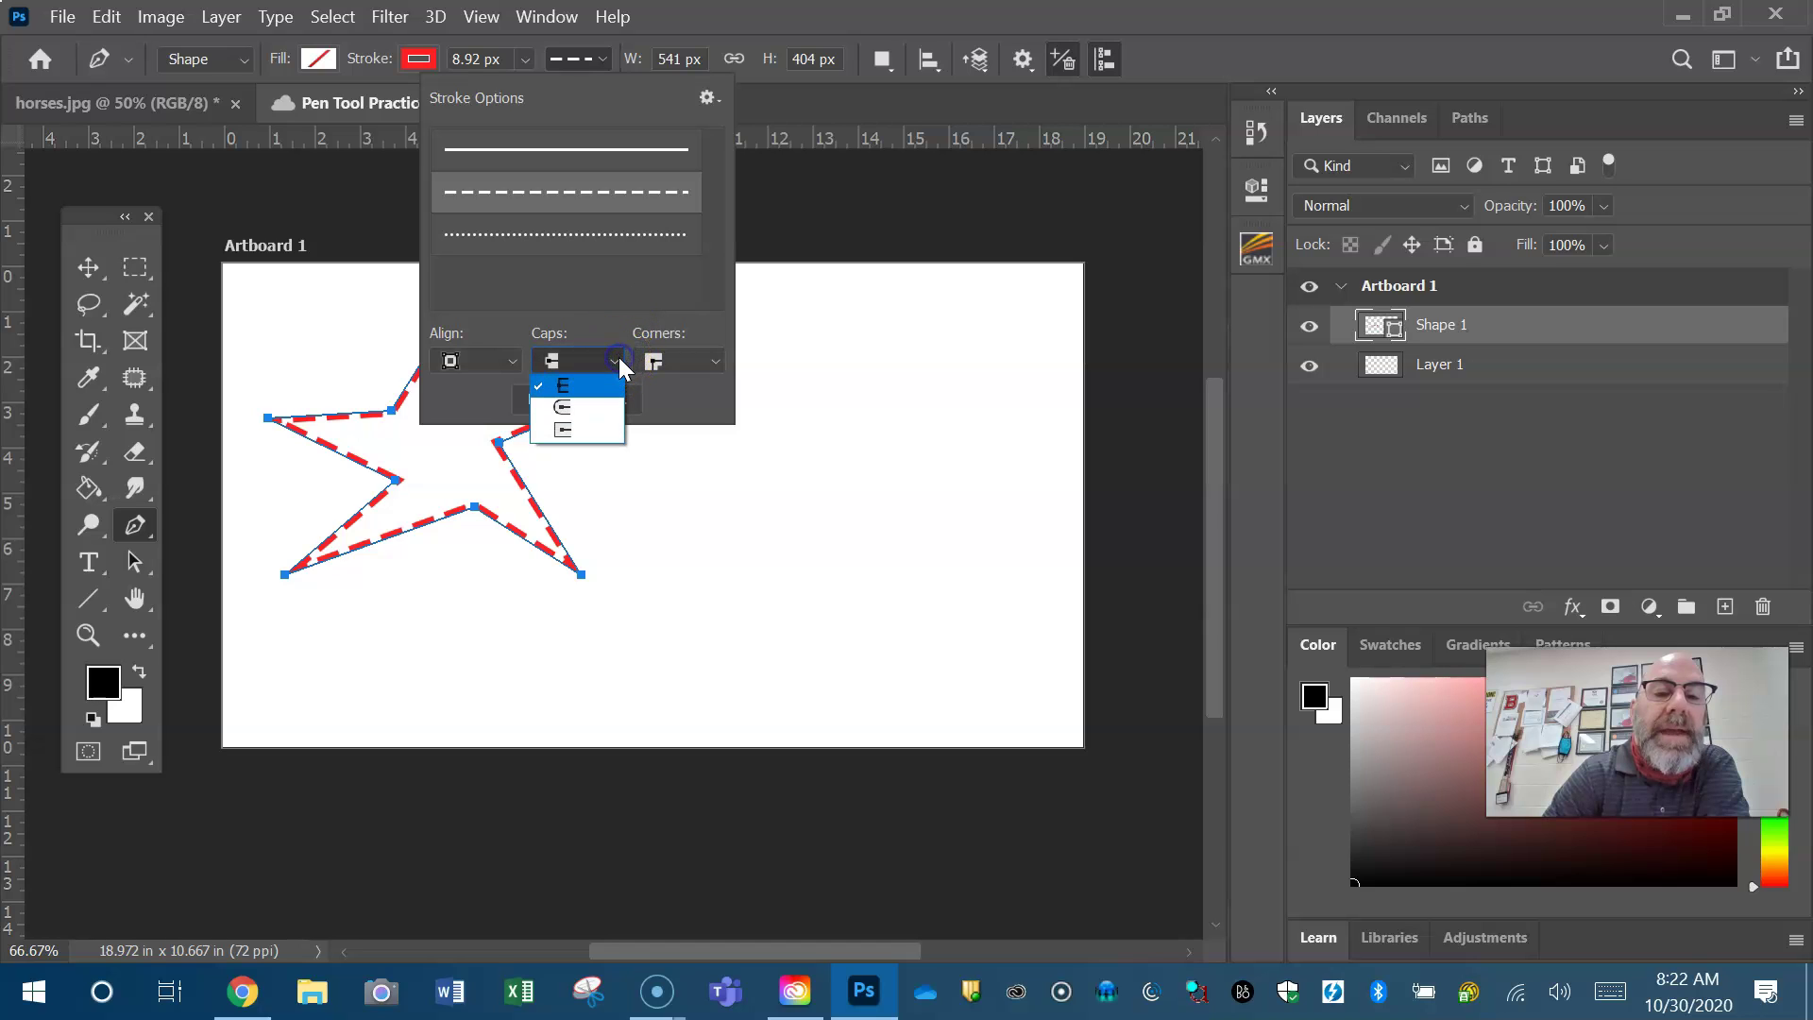
{"action": "left_click", "coordinate": [609, 409]}
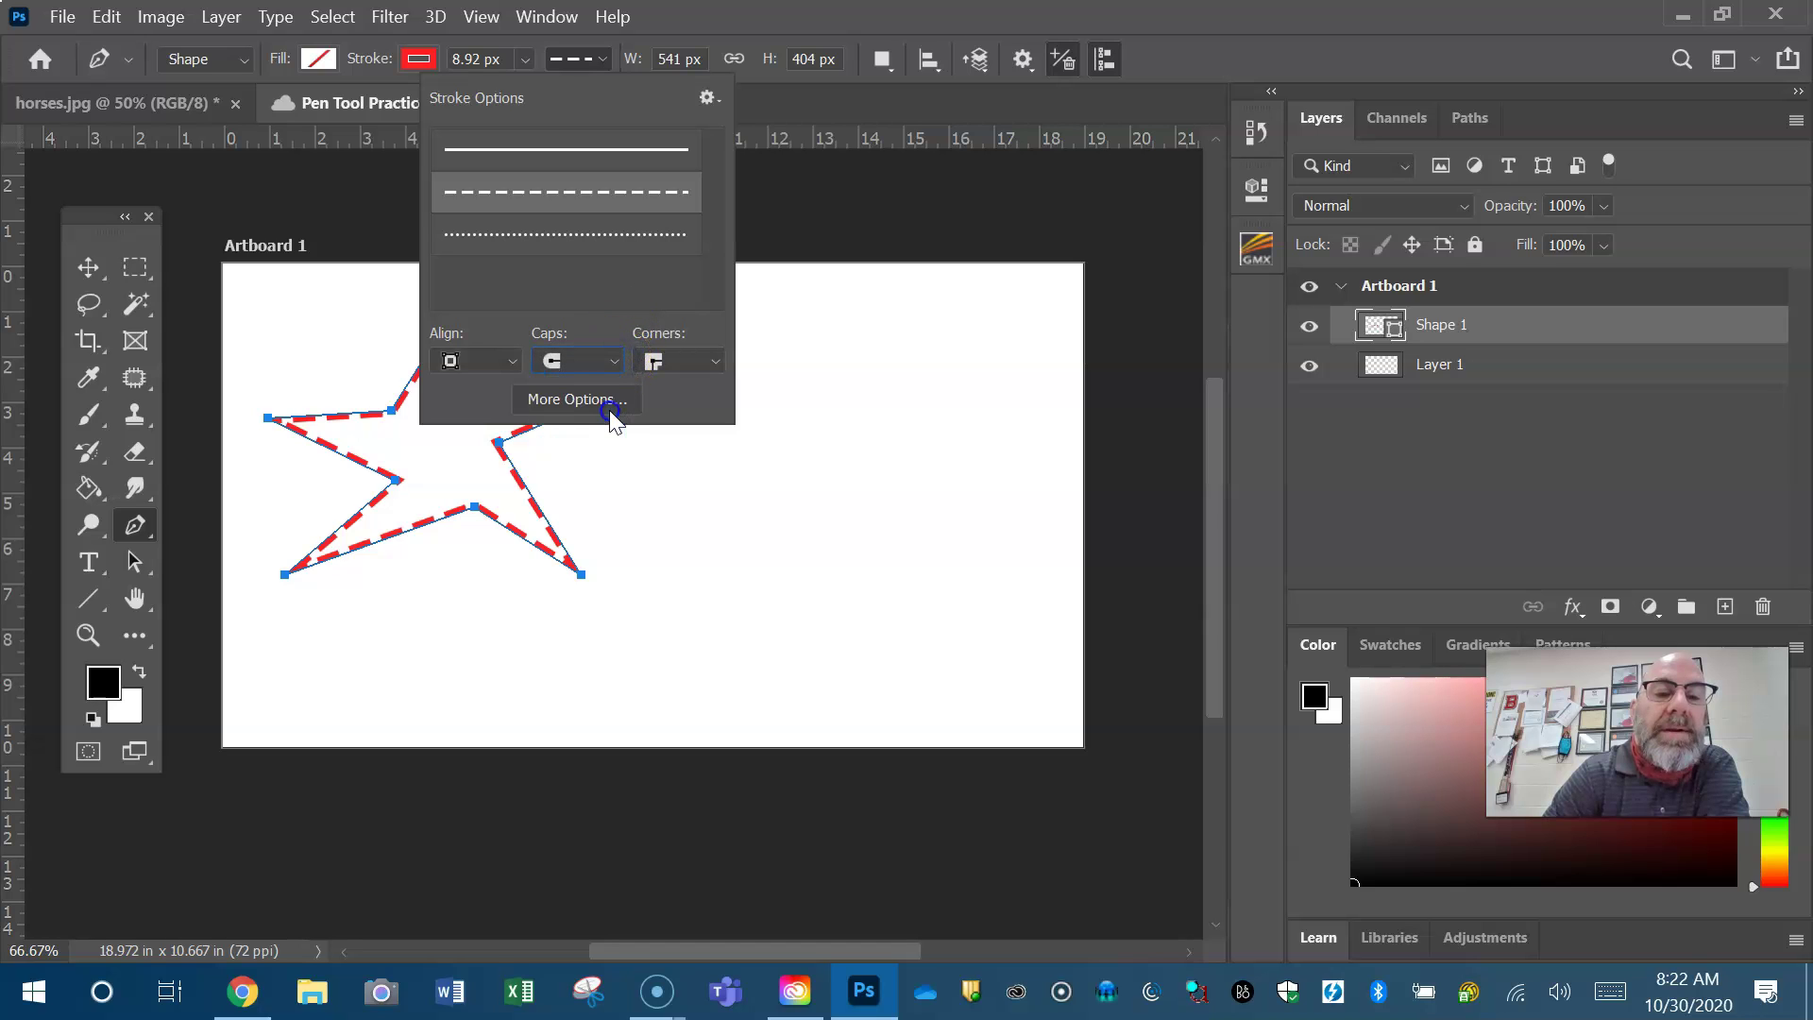
{"action": "left_click", "coordinate": [708, 360]}
{"action": "left_click", "coordinate": [708, 407]}
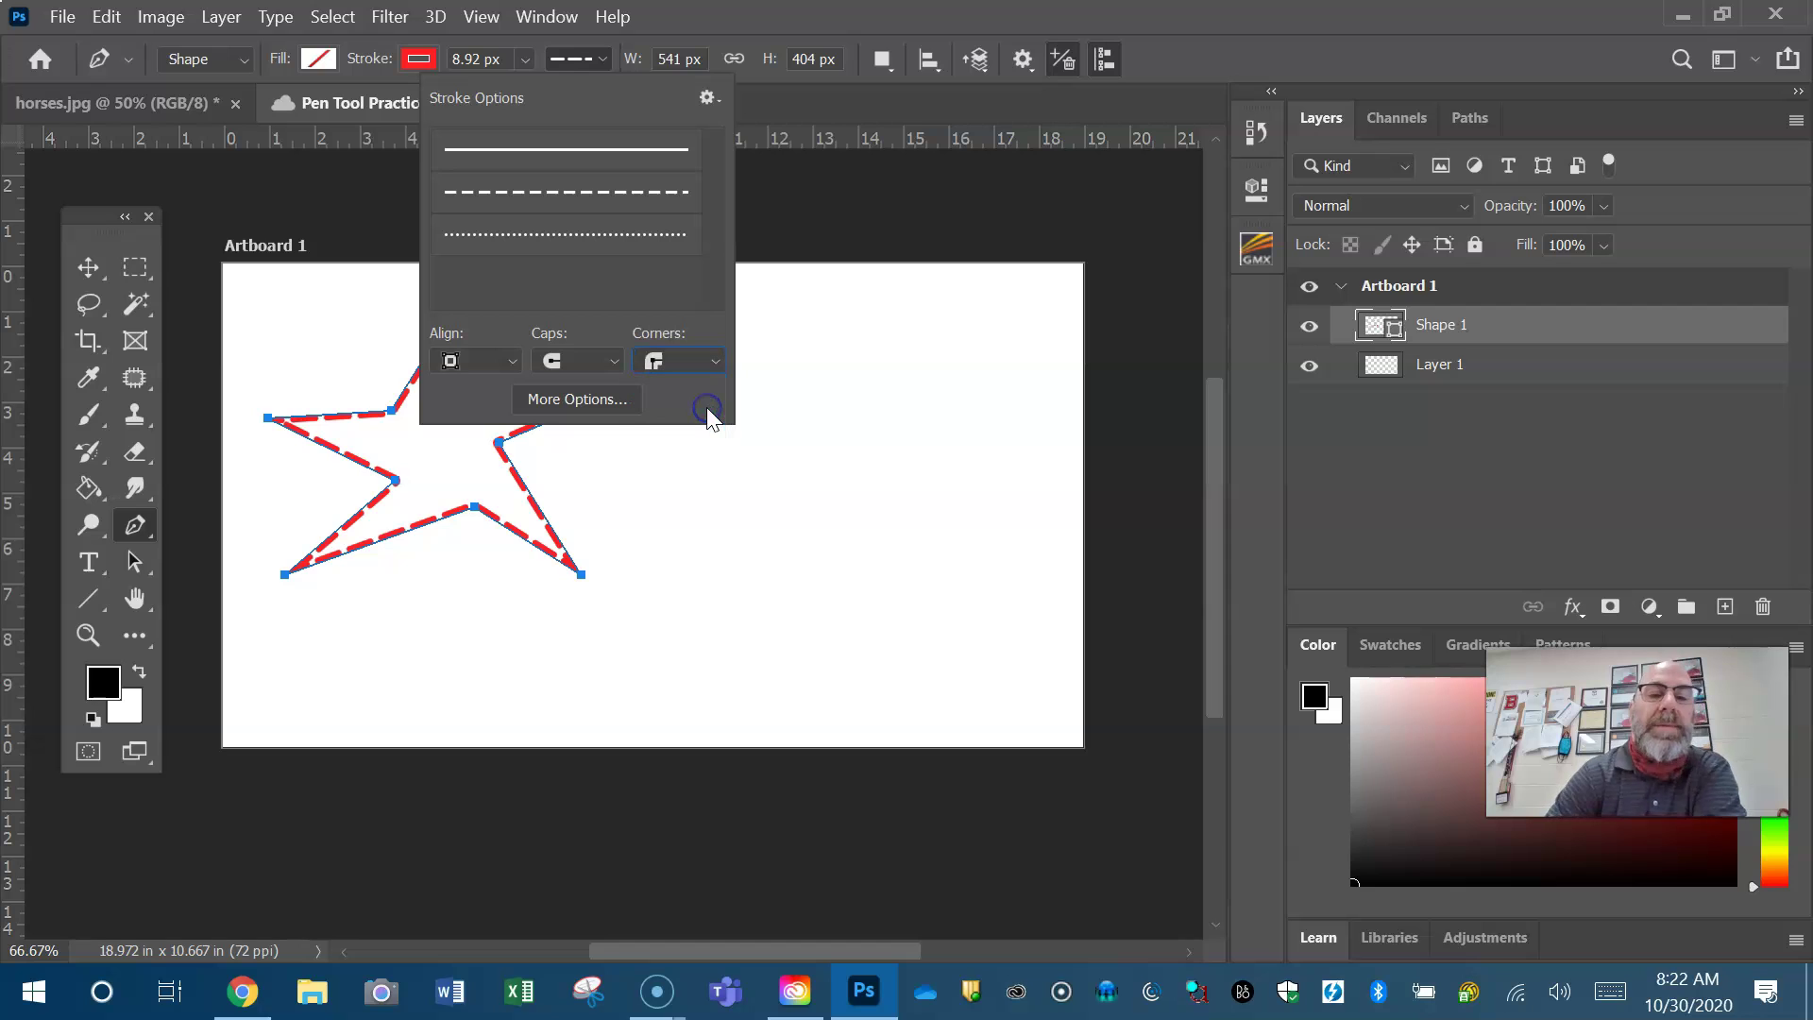
{"action": "left_click", "coordinate": [959, 28]}
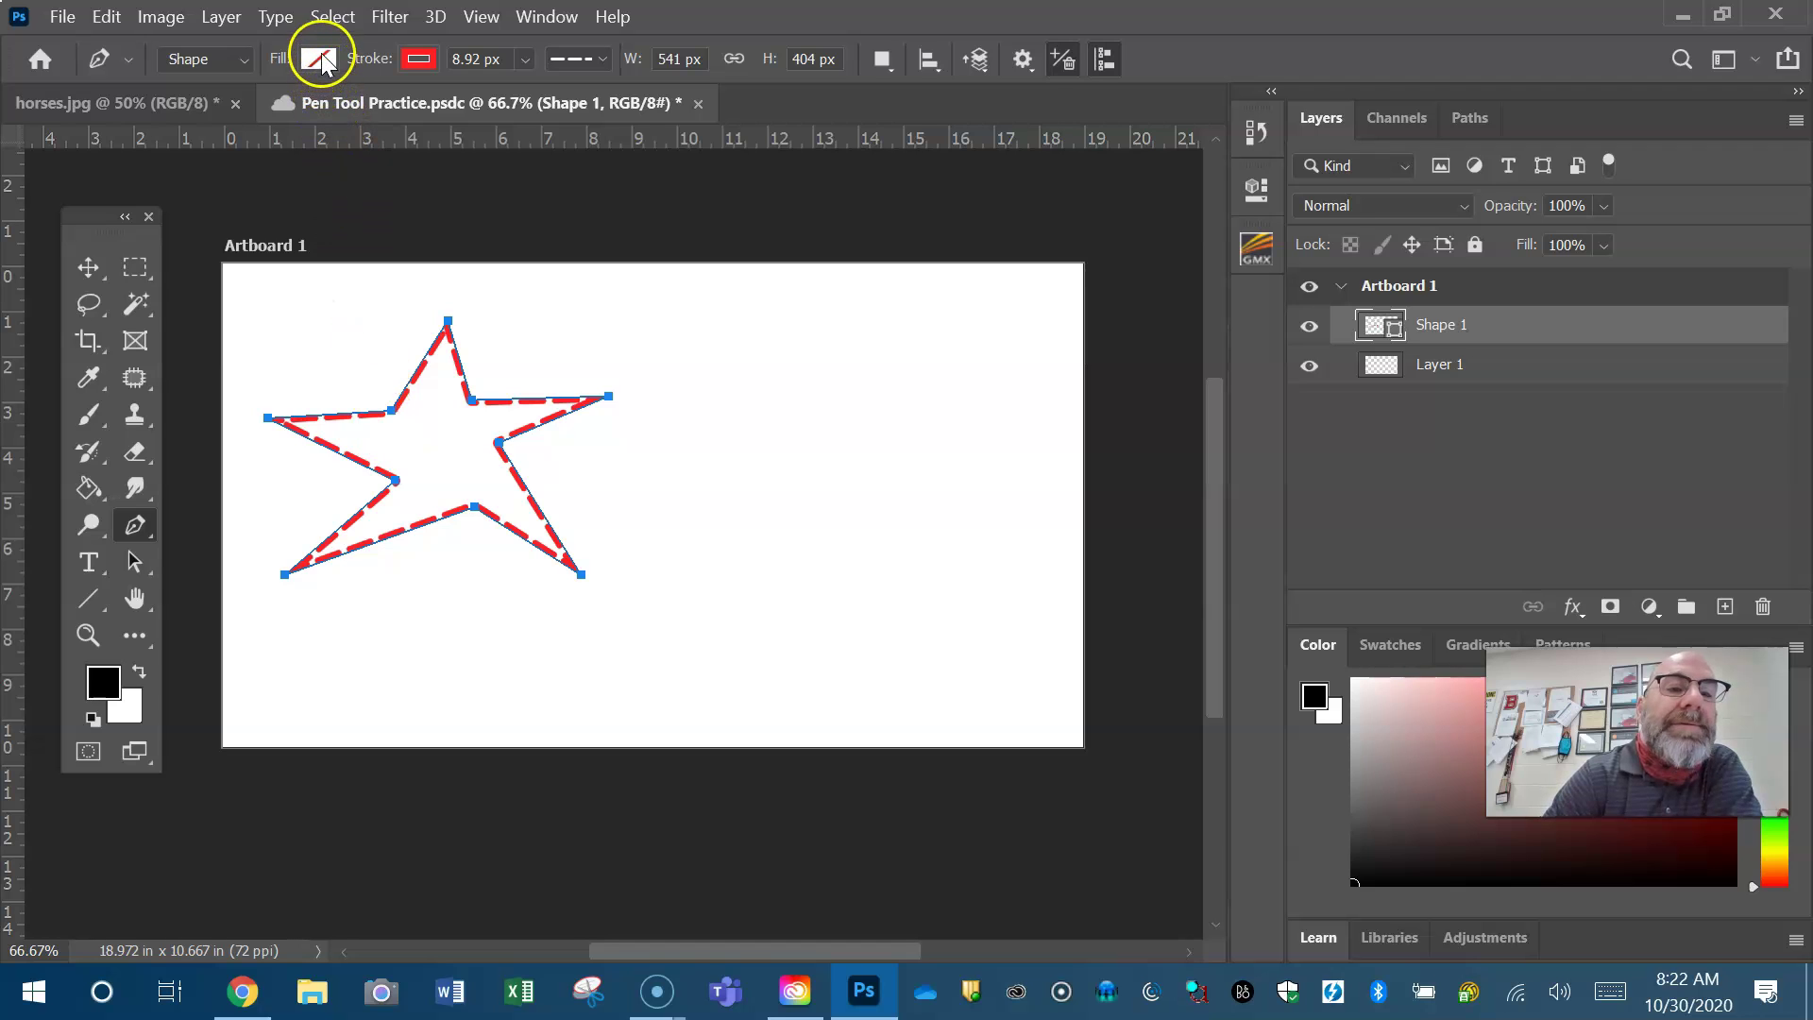
Fill the star with dark green from the recently used colours, keeping the Shape drawing mode.
{"action": "left_click", "coordinate": [243, 60]}
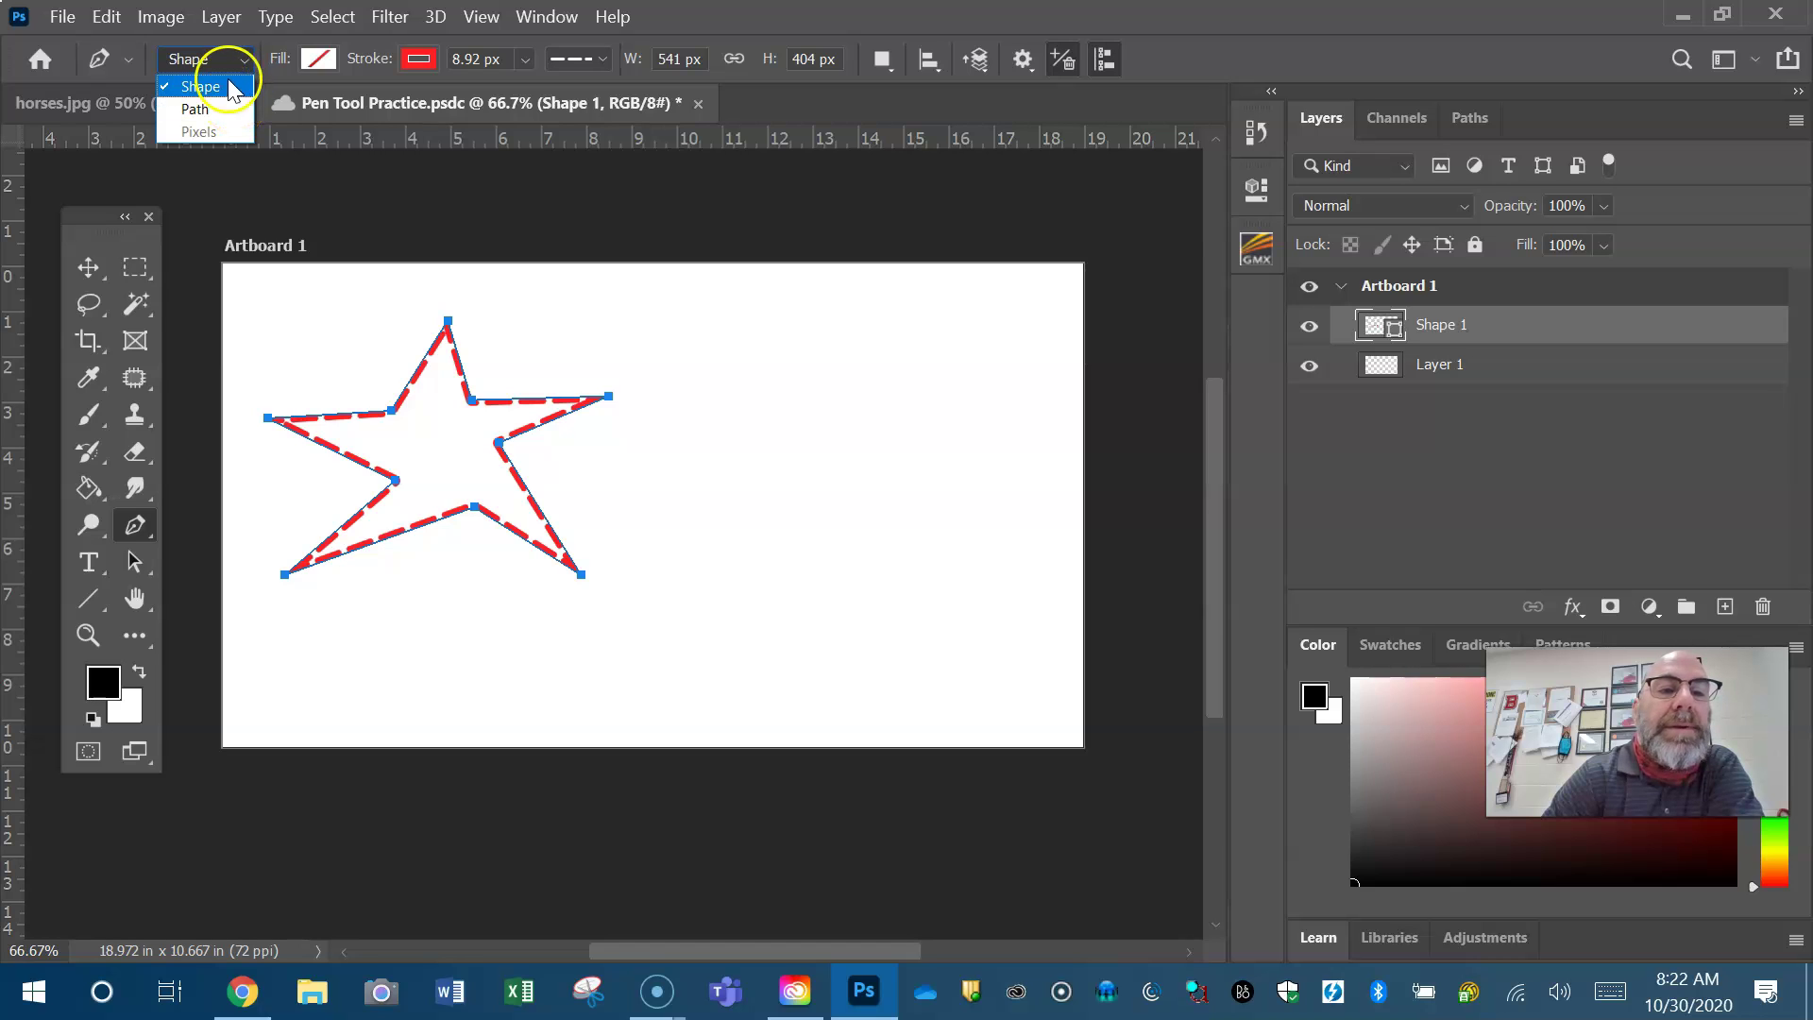
{"action": "left_click", "coordinate": [243, 53]}
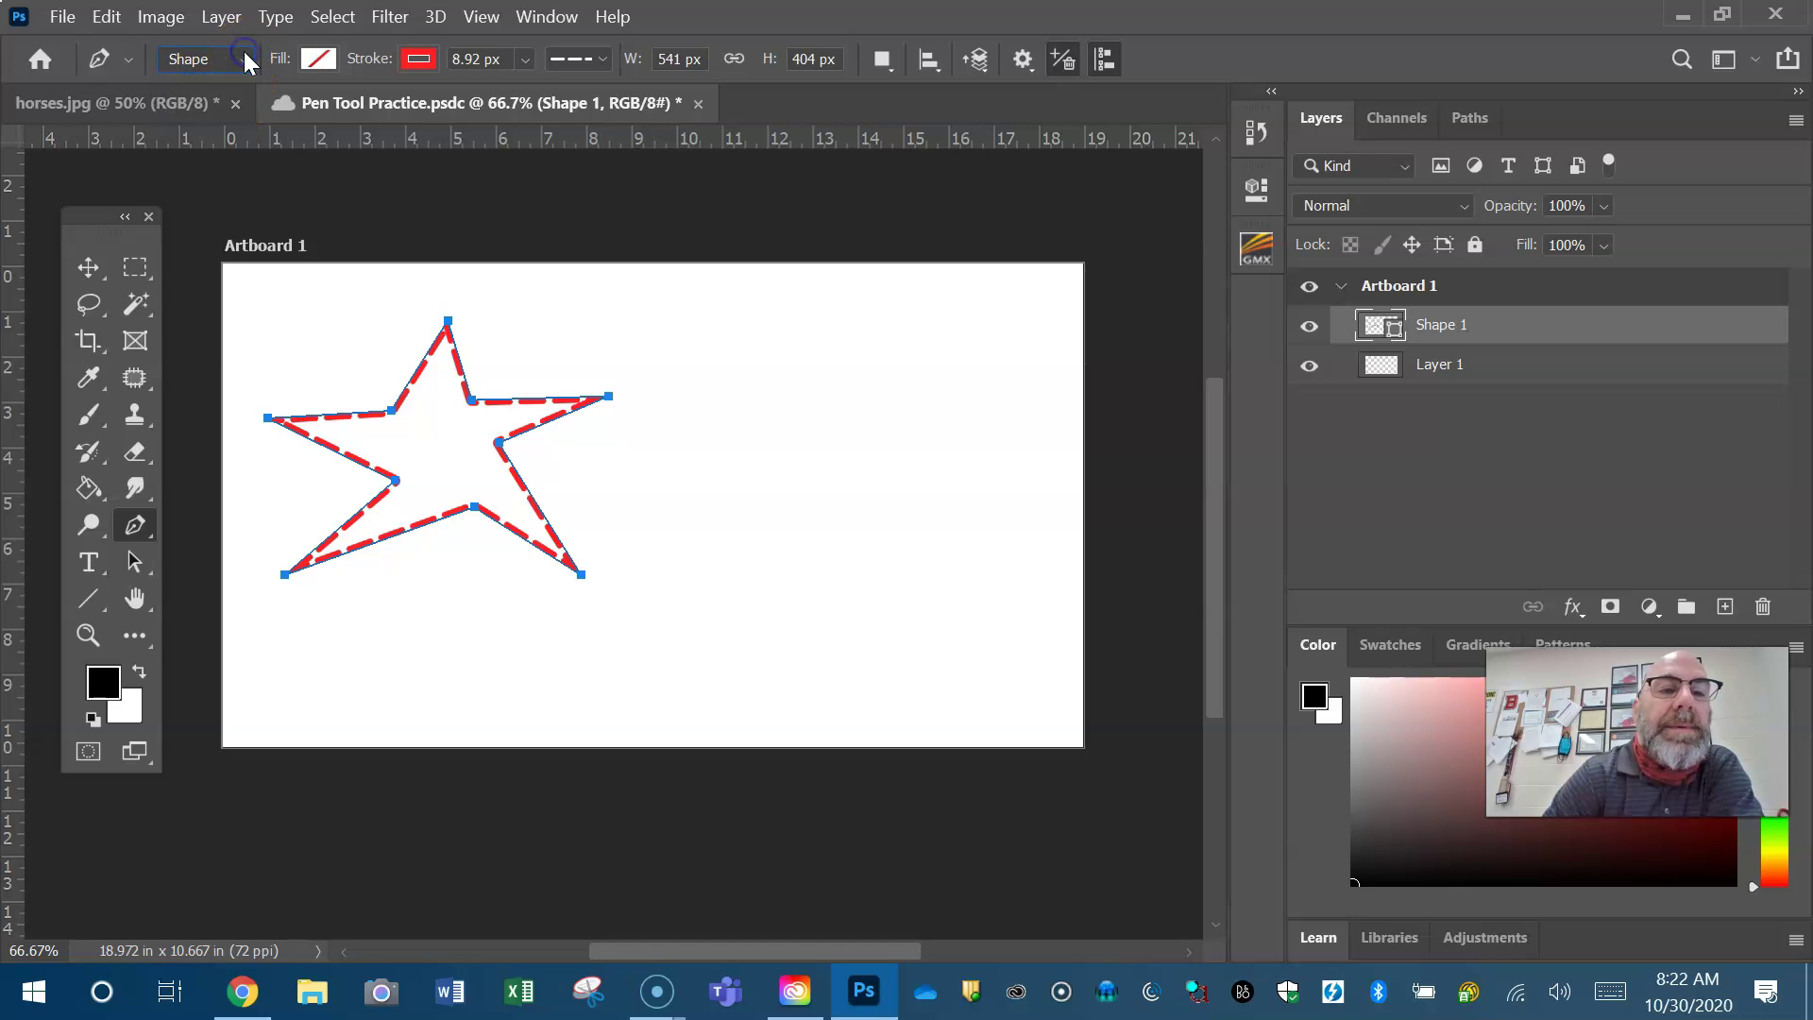
{"action": "left_click", "coordinate": [318, 60]}
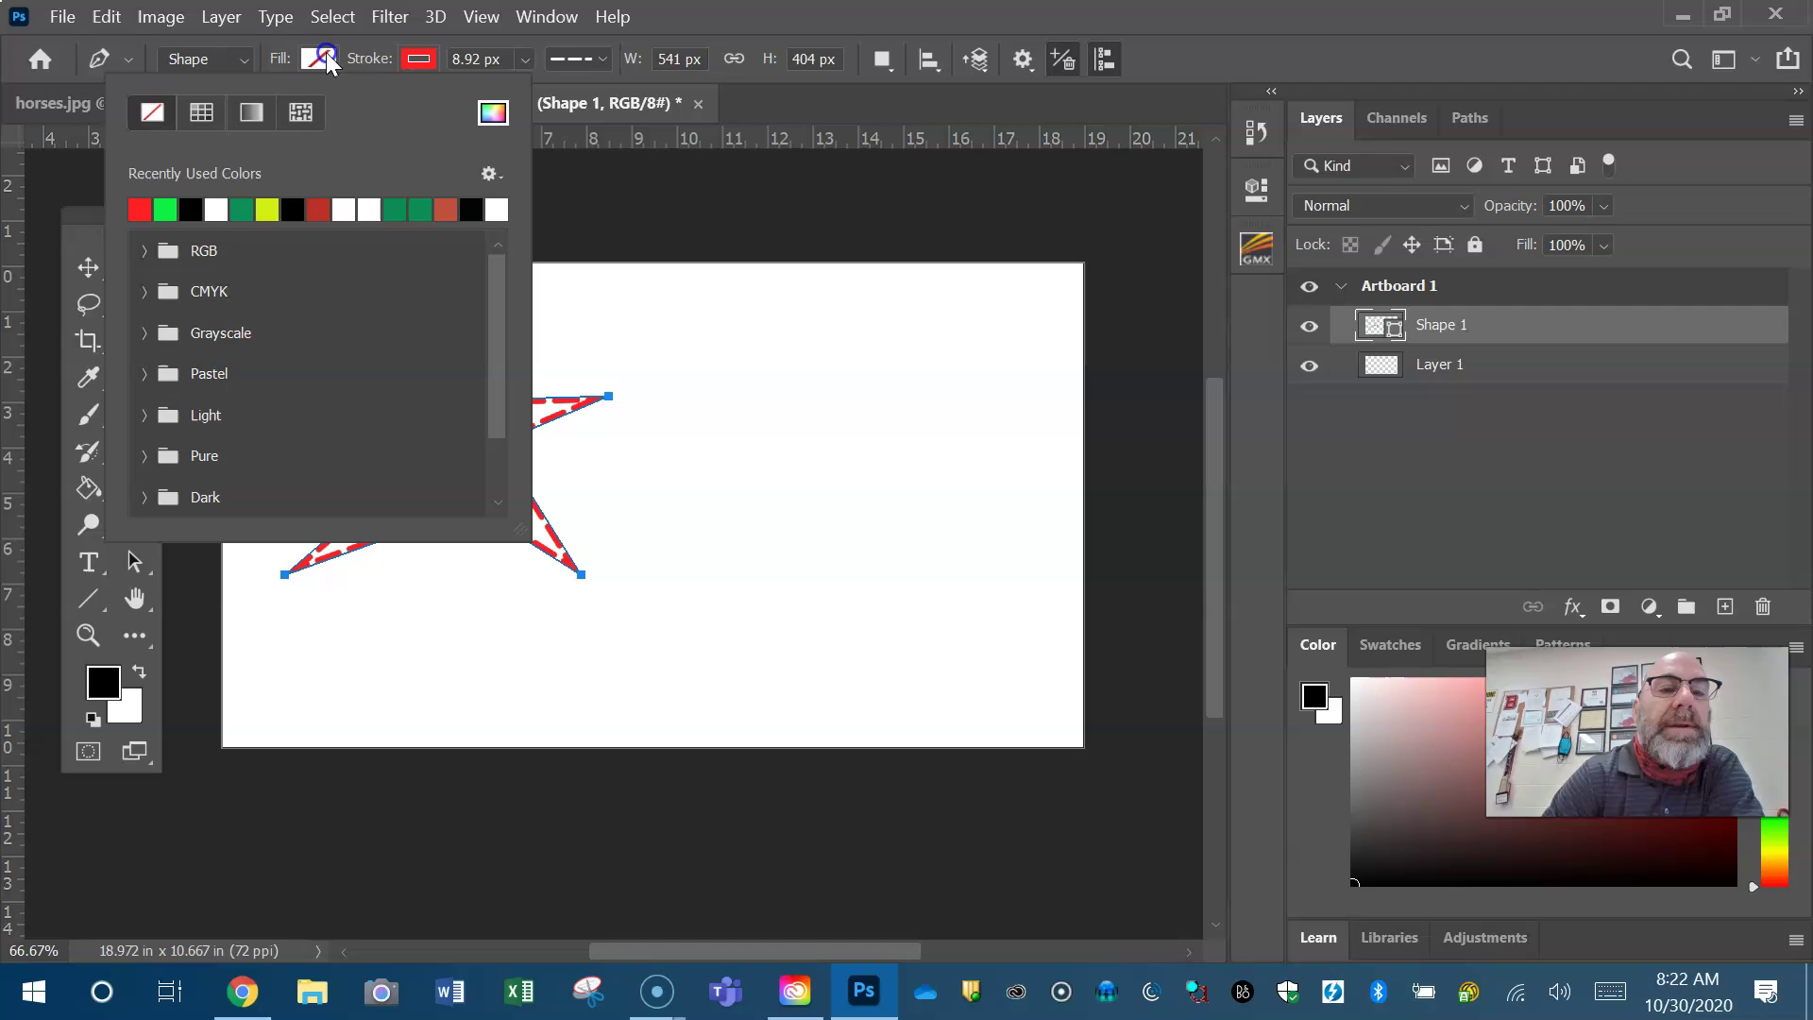
{"action": "left_click", "coordinate": [397, 213]}
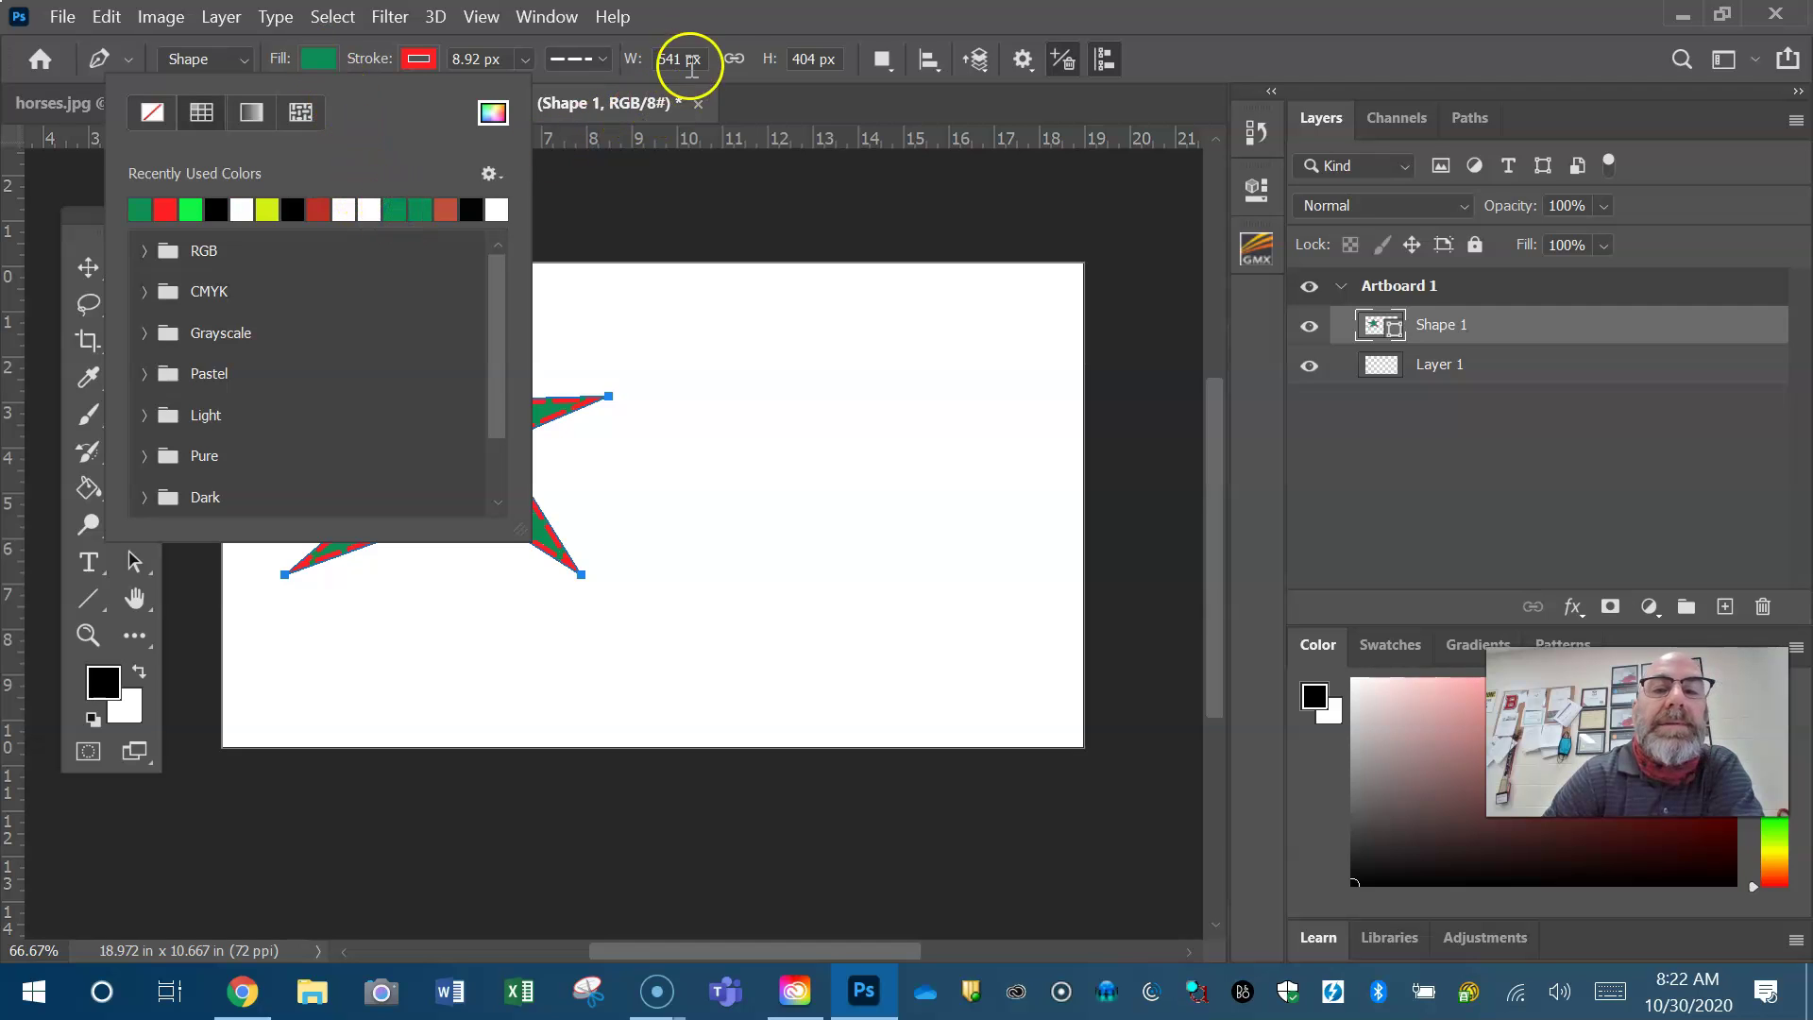
{"action": "left_click", "coordinate": [728, 20]}
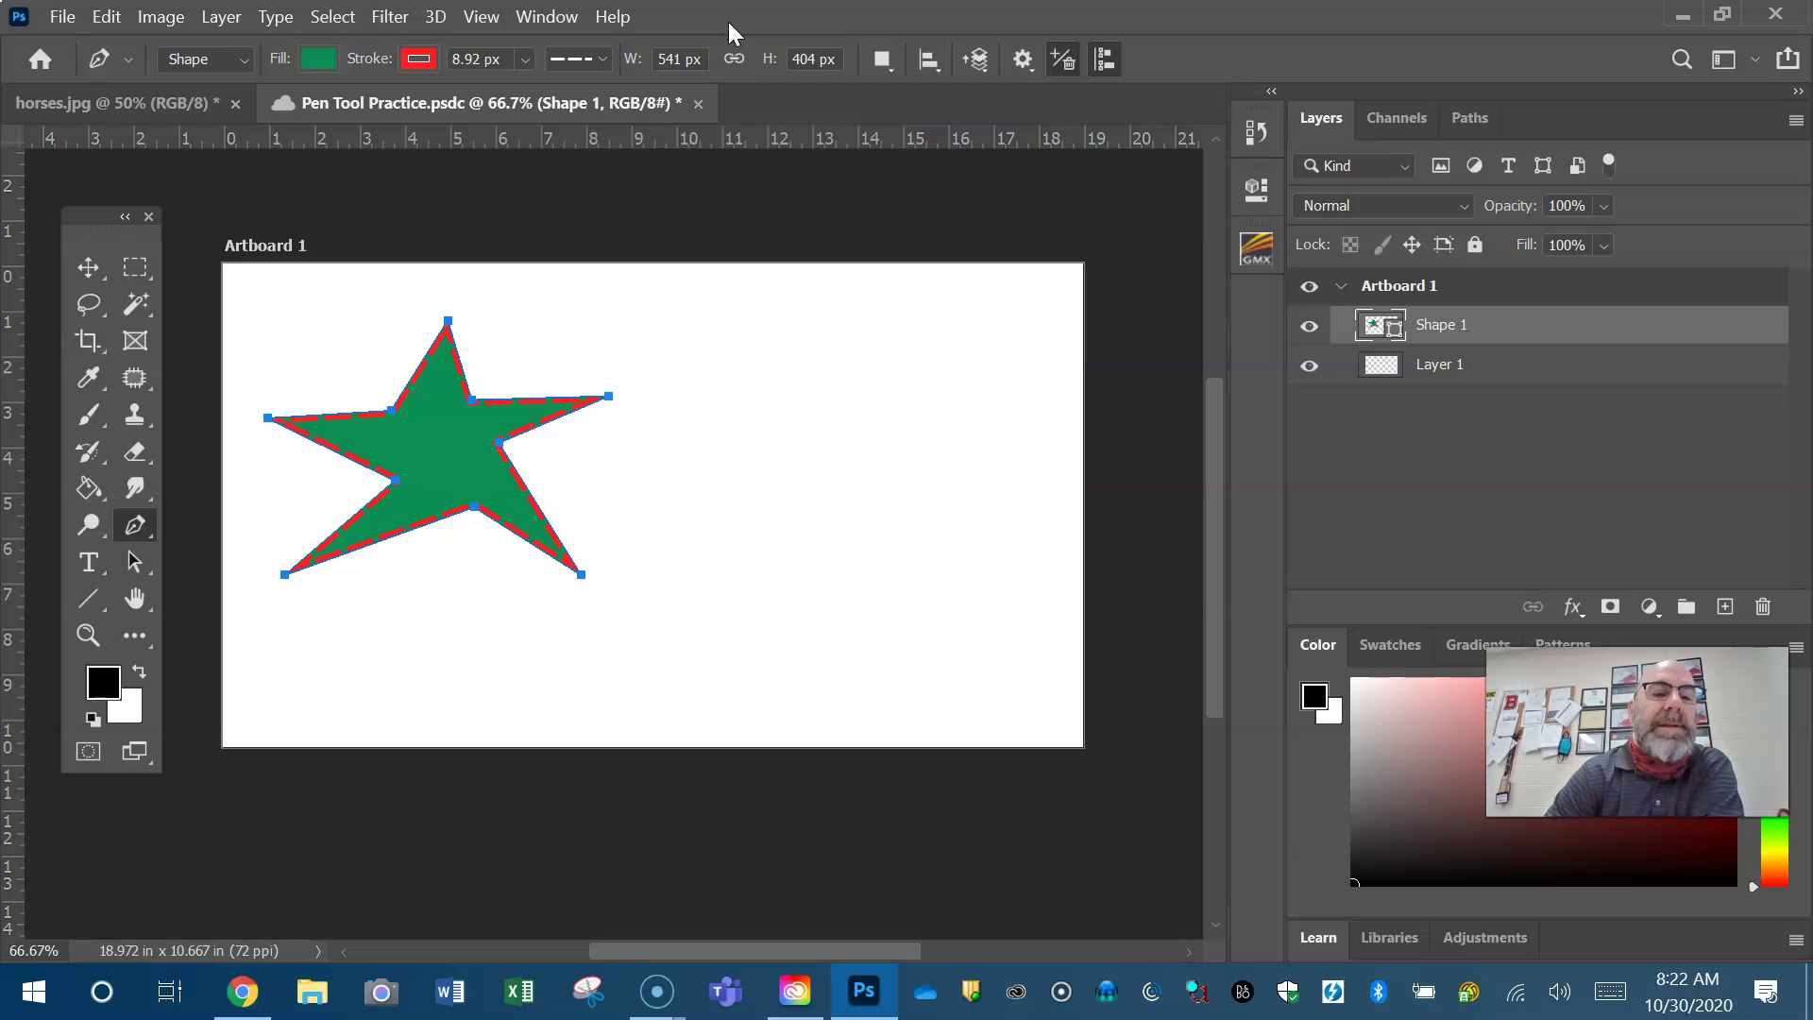
Add a drop shadow to the star layer with a distance of 20 px and a spread of 8%.
{"action": "left_click", "coordinate": [88, 267]}
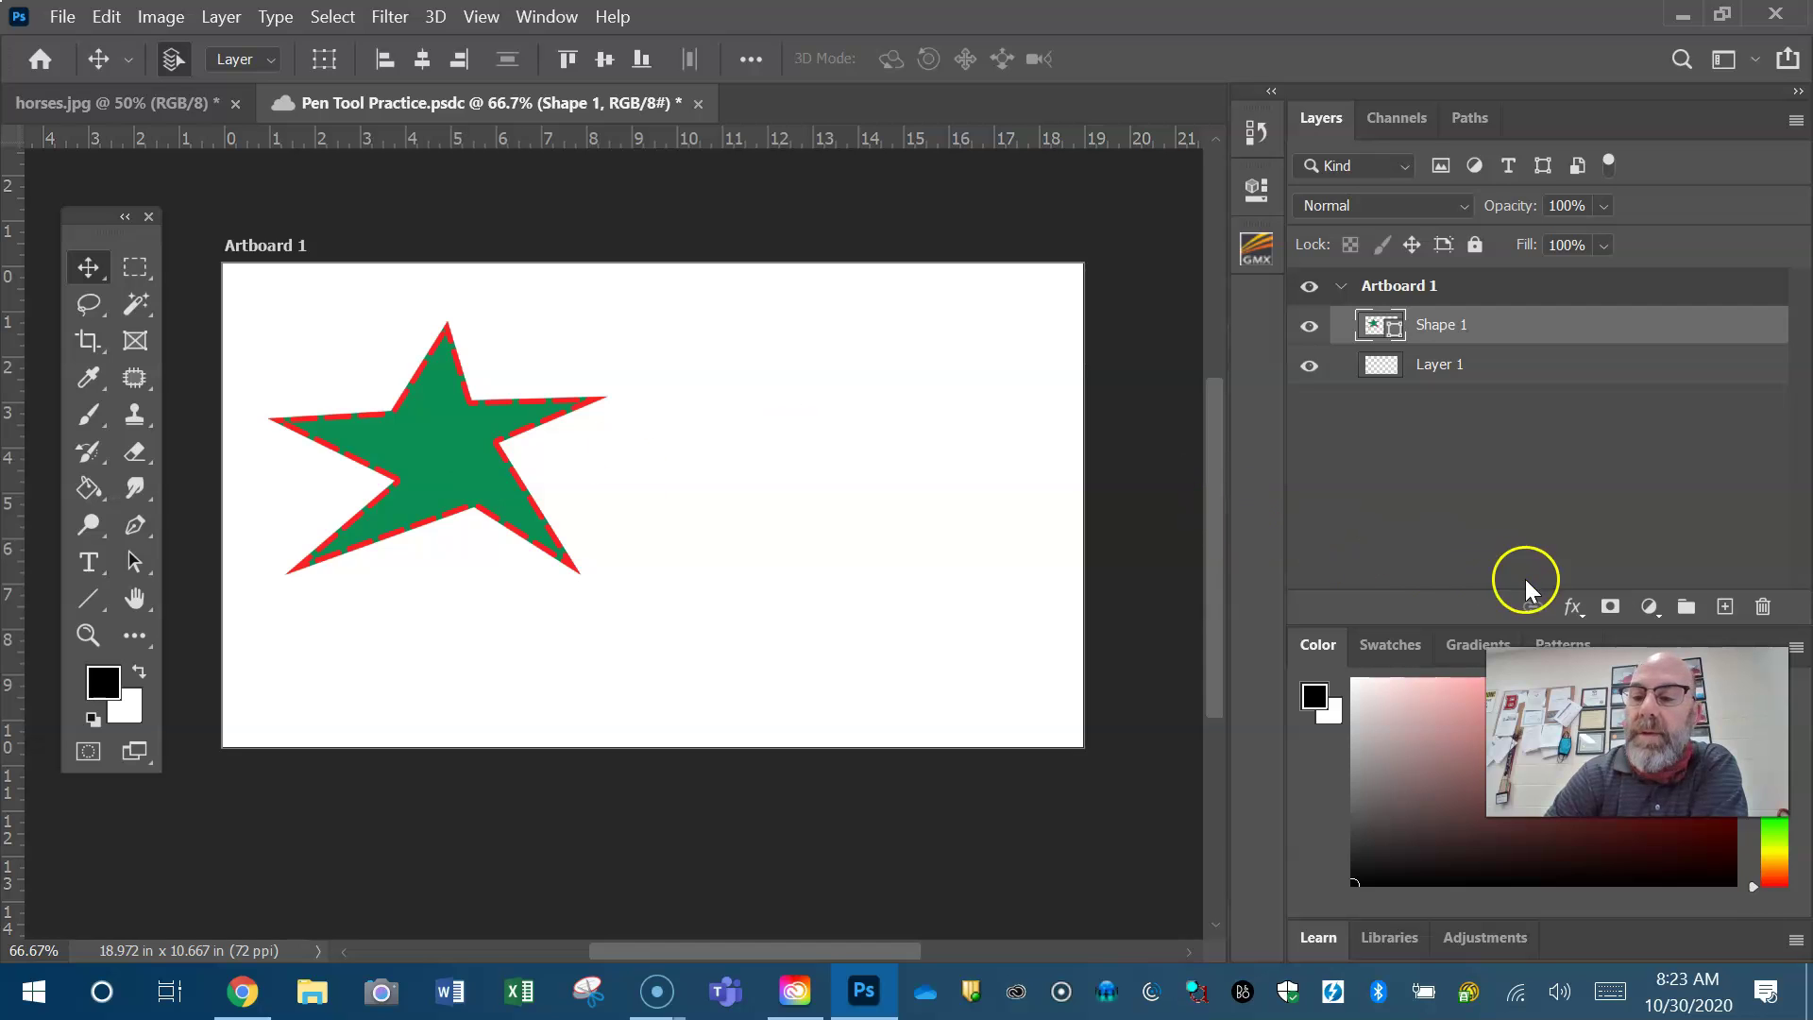
{"action": "left_click", "coordinate": [1573, 607]}
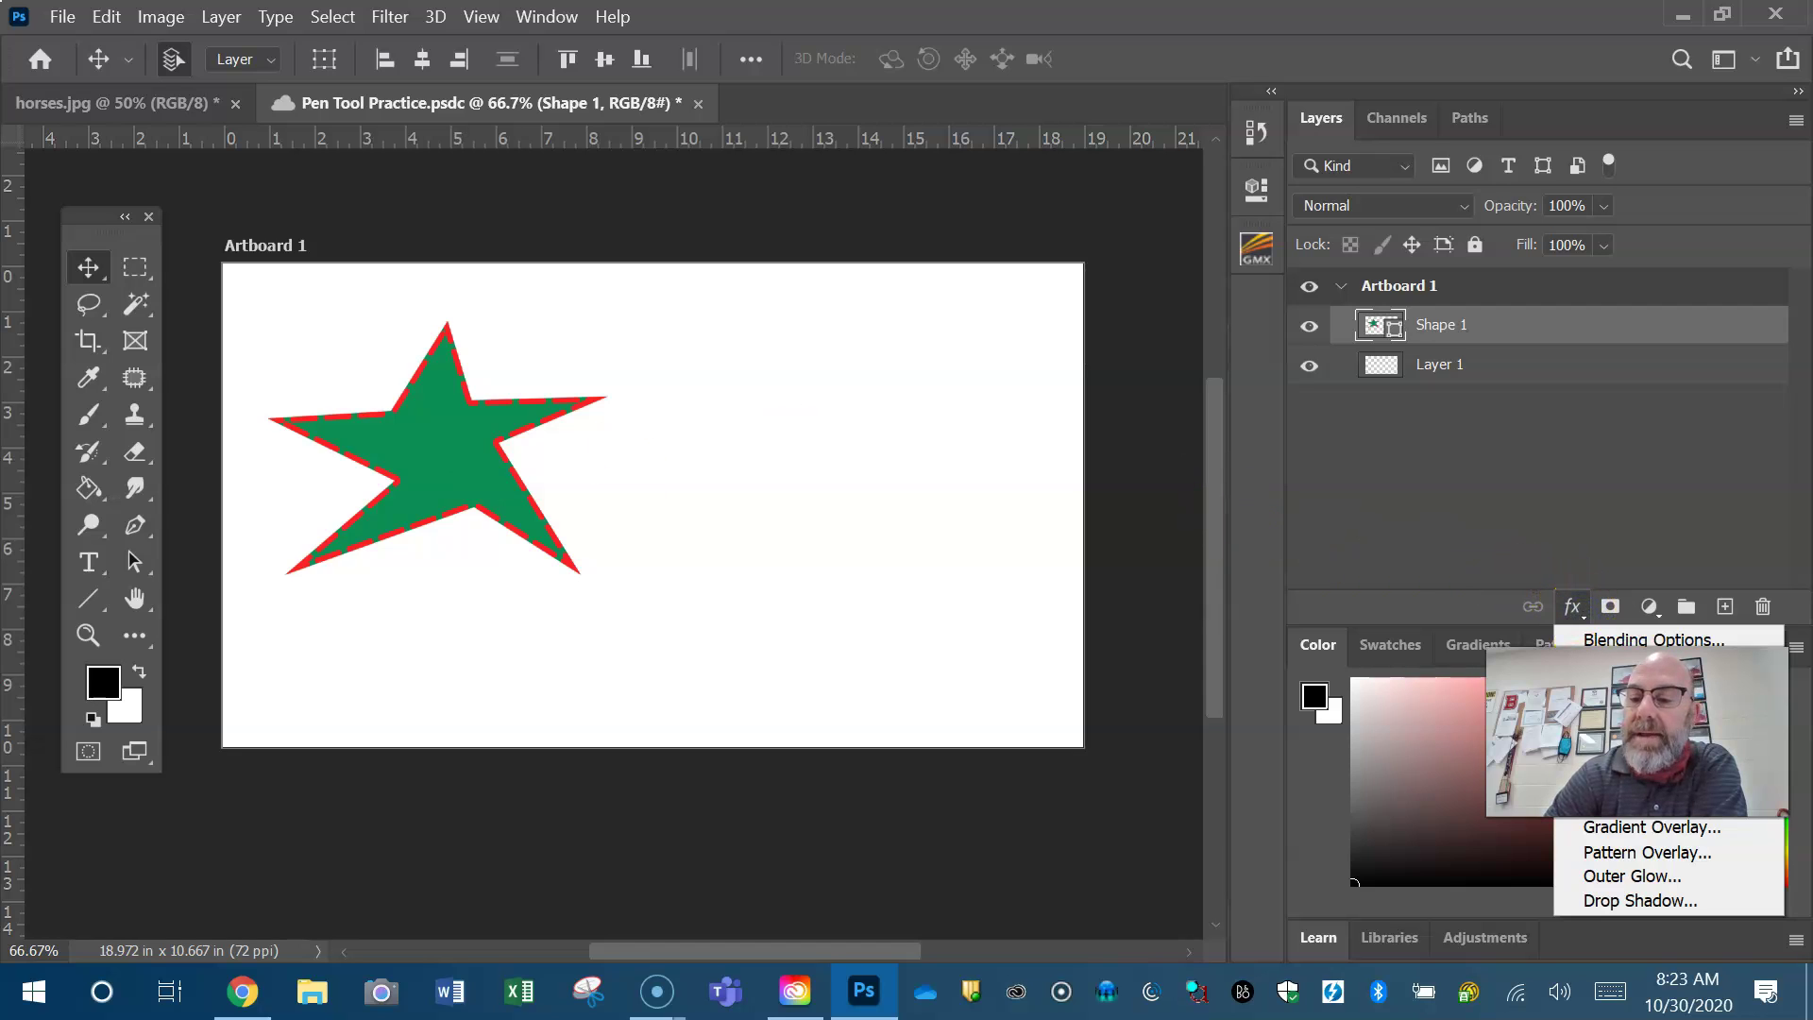
{"action": "left_click", "coordinate": [1611, 897]}
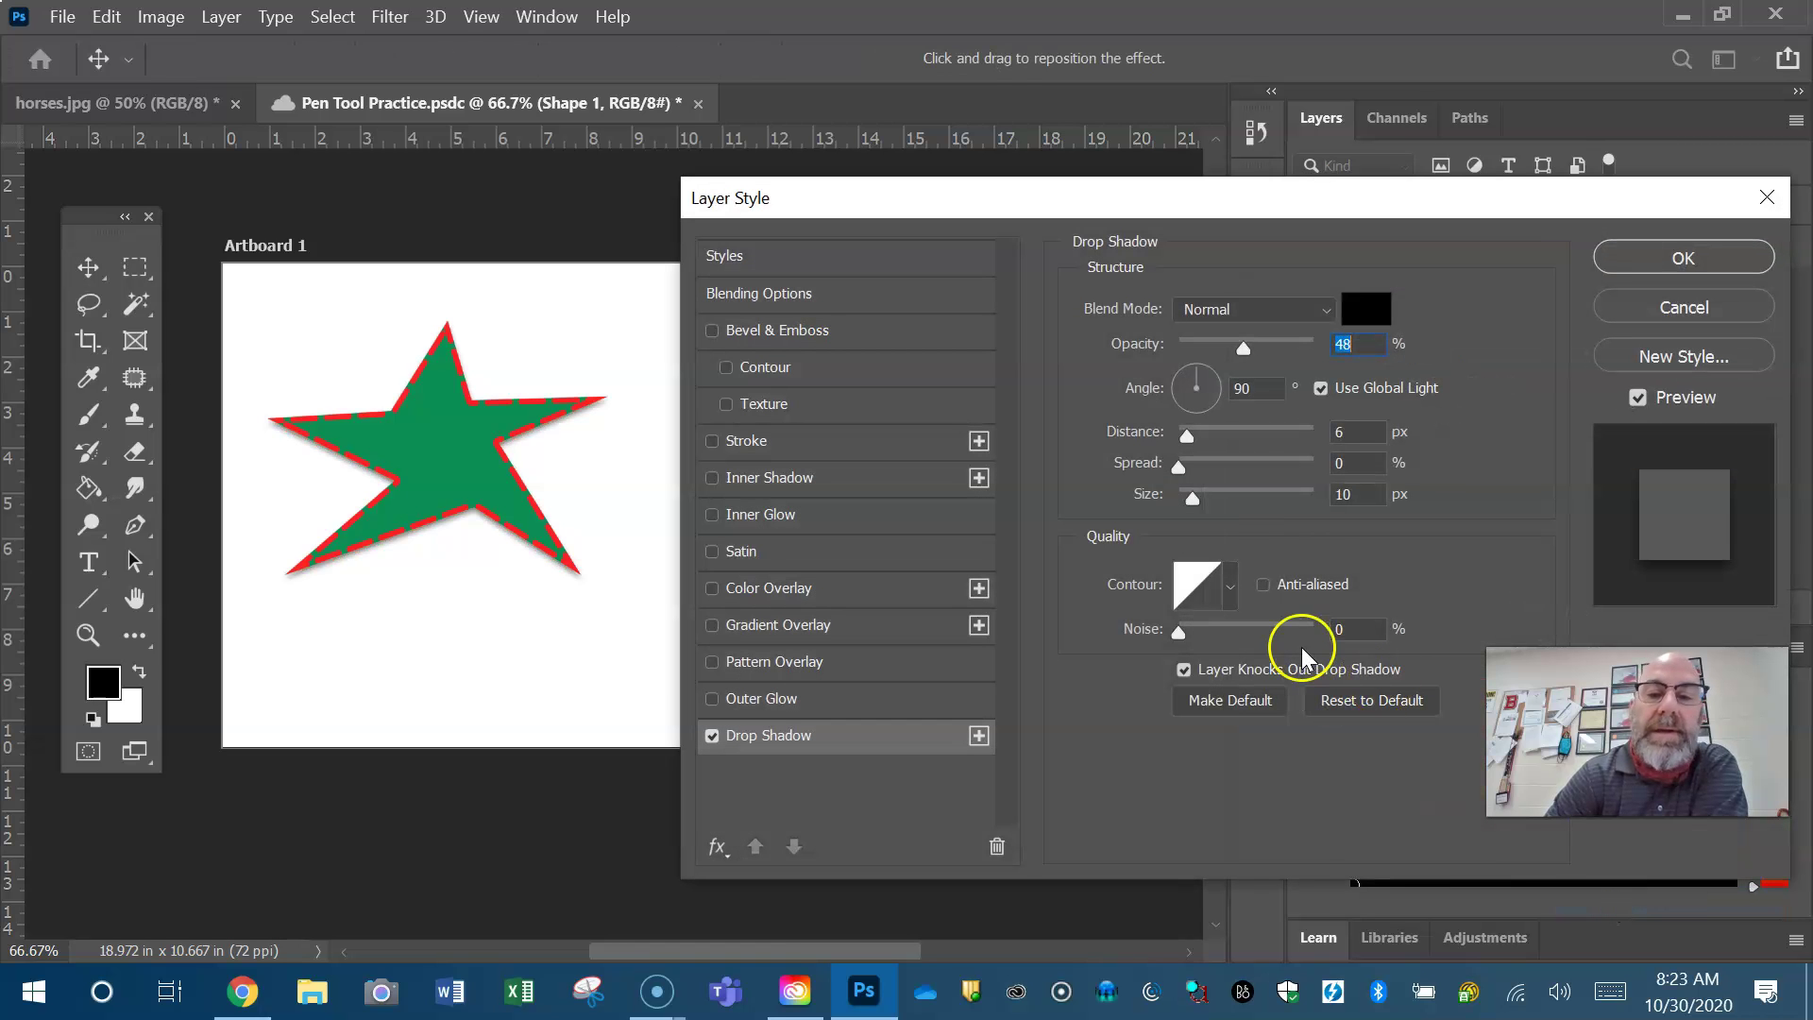
{"action": "left_click_drag", "start_coordinate": [1188, 434], "coordinate": [1206, 433]}
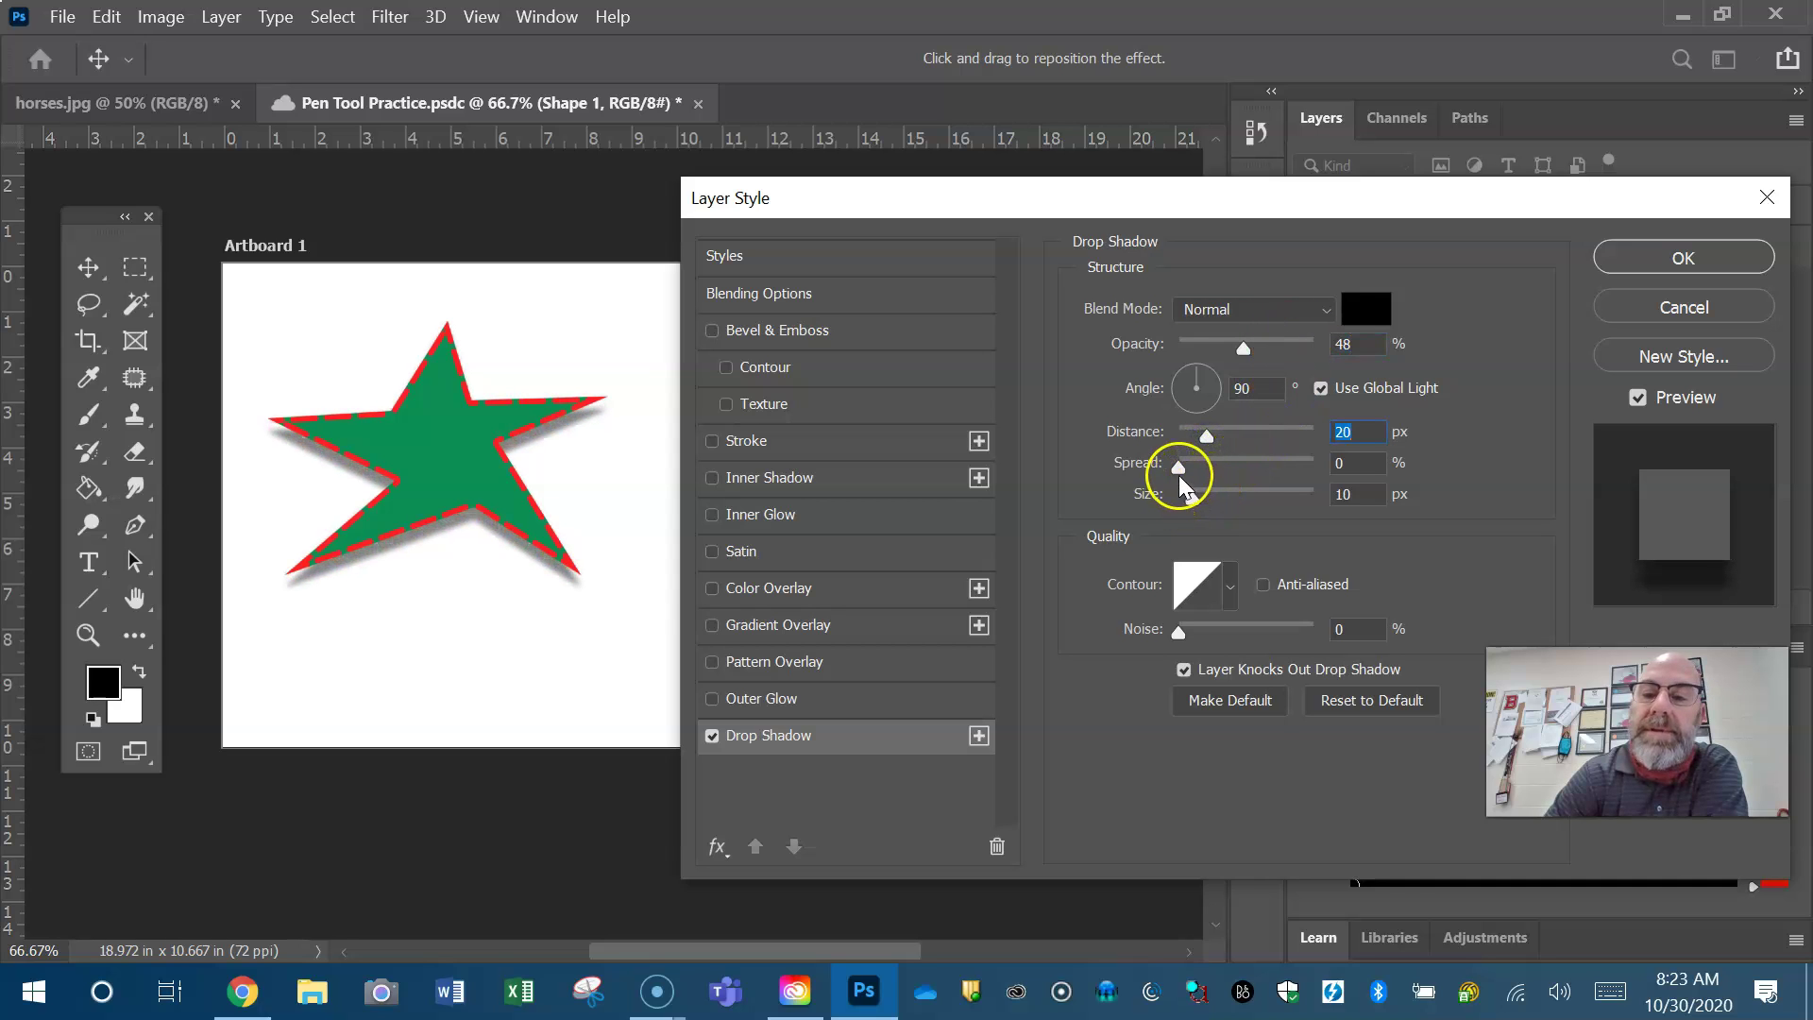
{"action": "left_click_drag", "start_coordinate": [1179, 468], "coordinate": [1190, 466]}
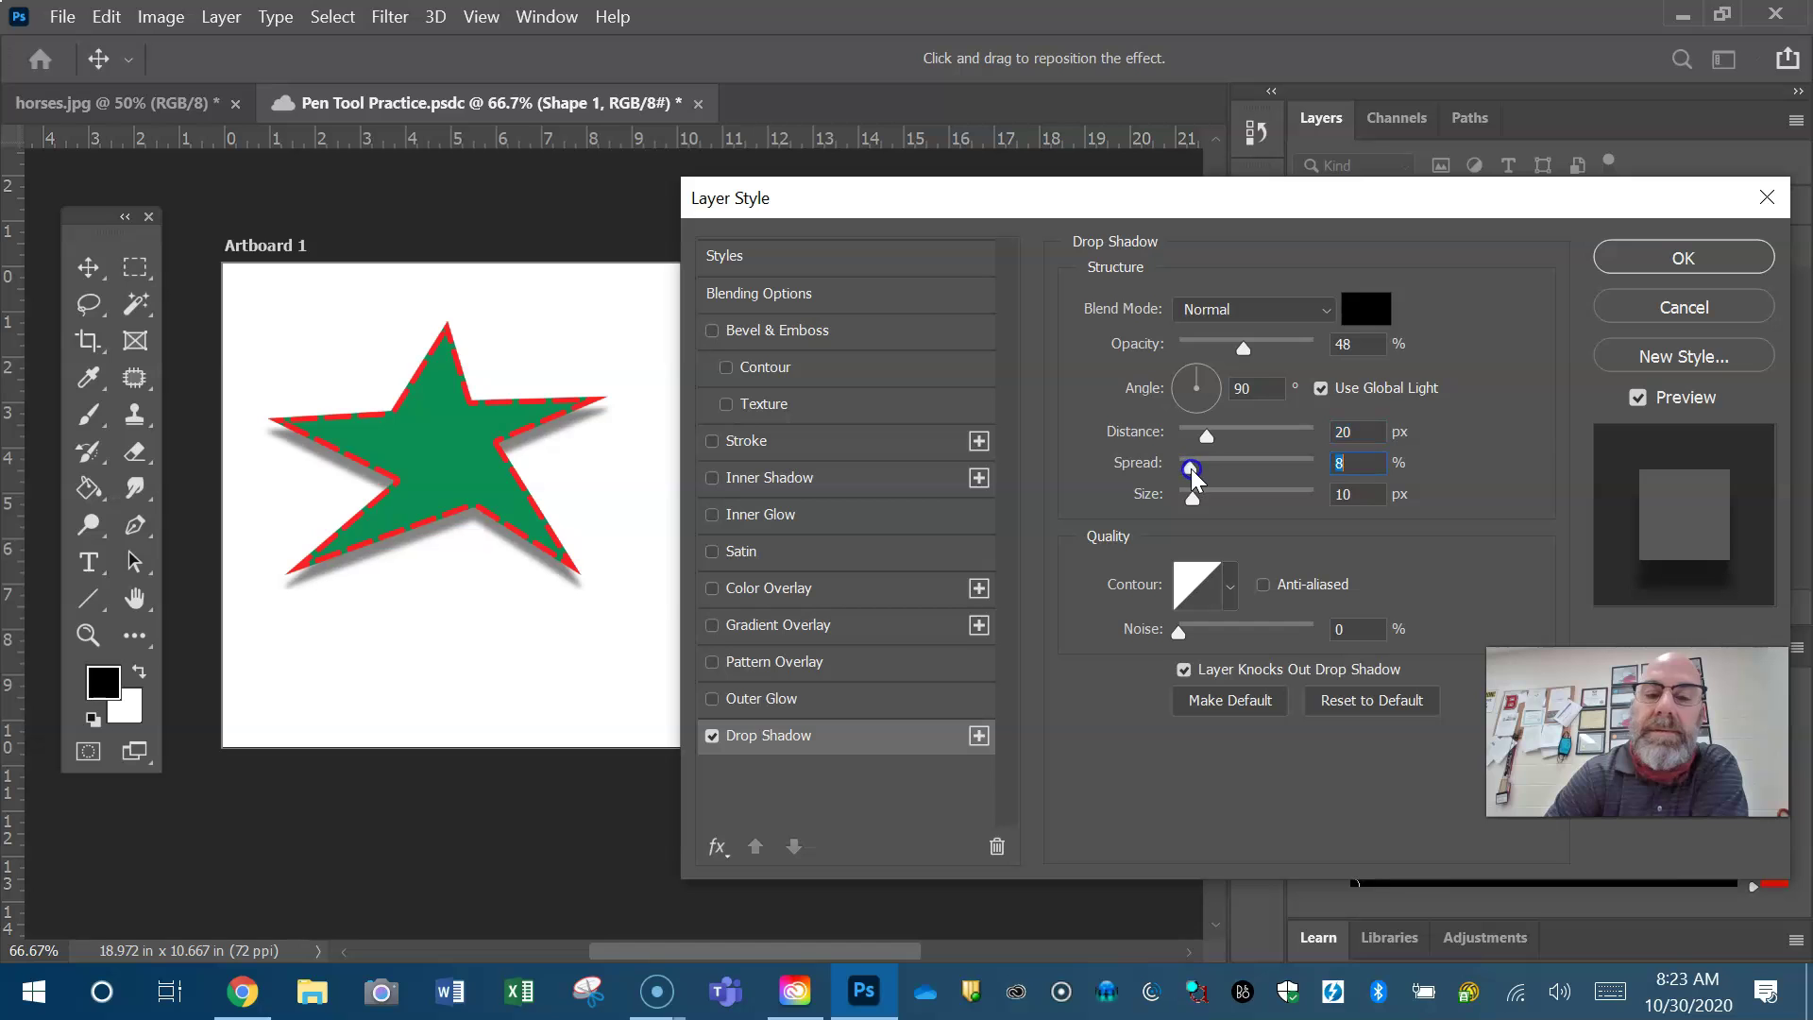
{"action": "left_click", "coordinate": [1635, 261]}
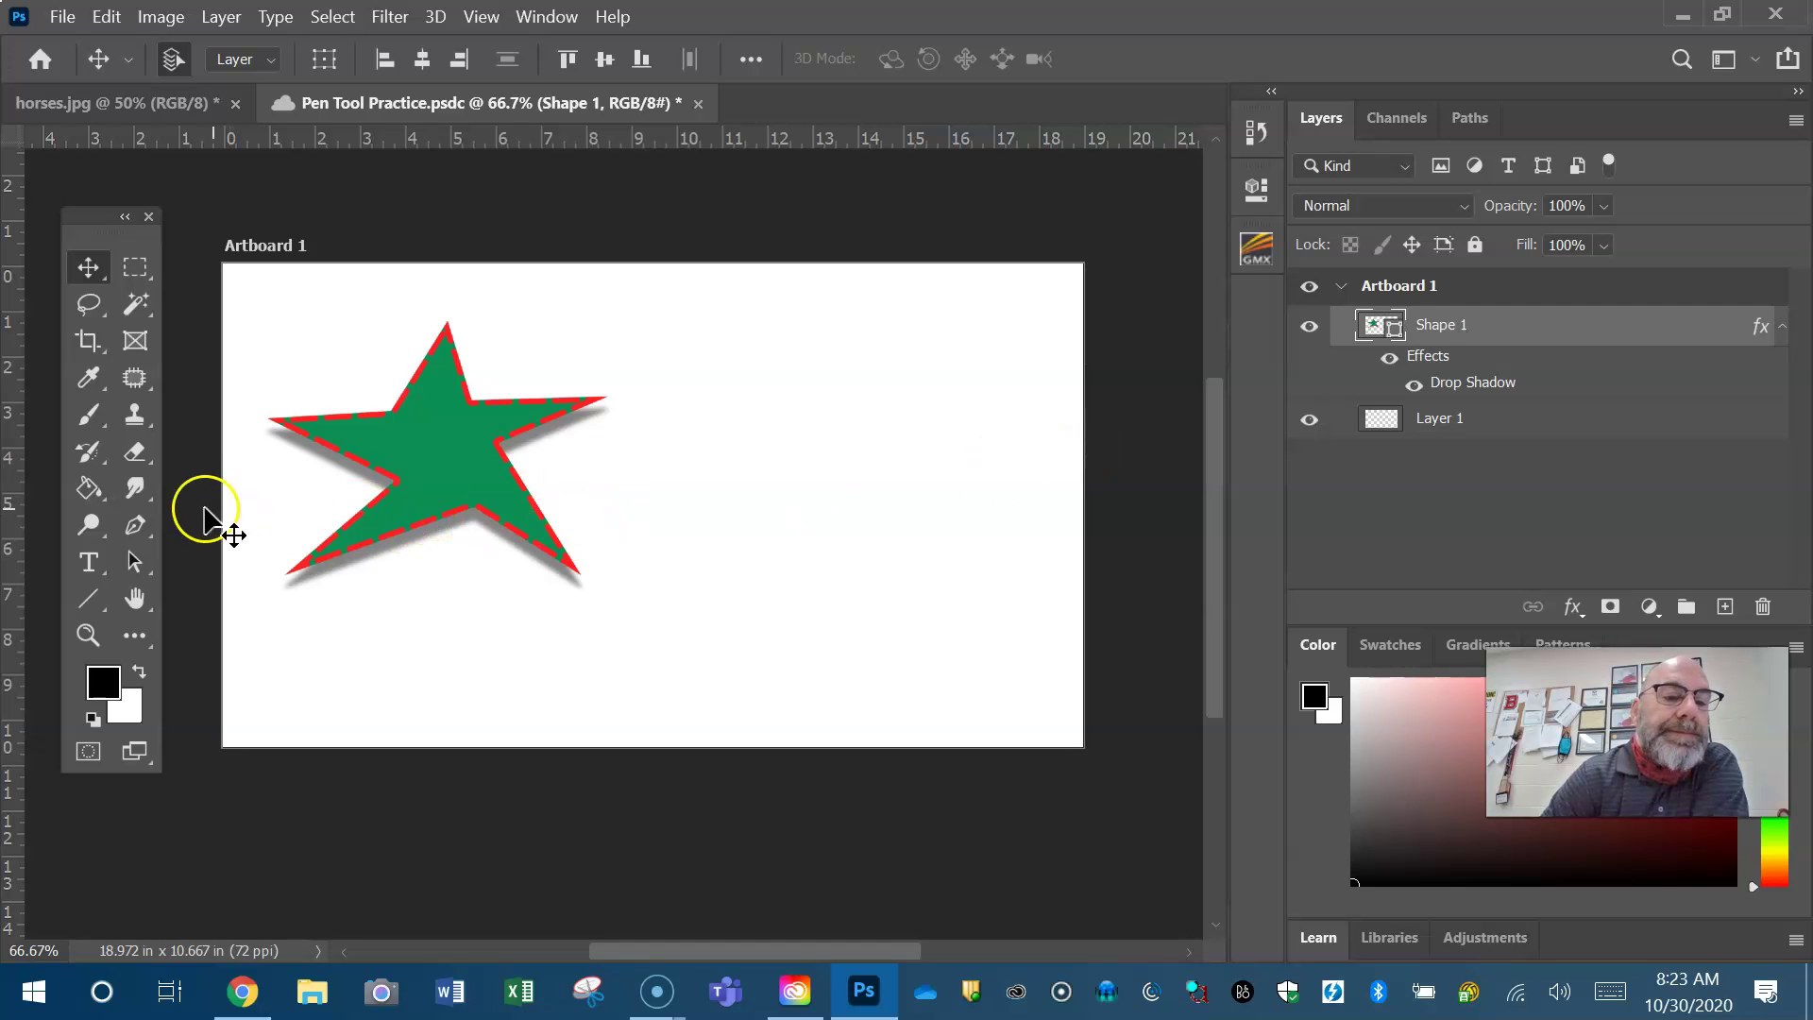
Deselect the star and draw a closed irregular nine-point shape, about 439 by 465 px, with straight Pen segments in Artboard 1's right half.
{"action": "left_click", "coordinate": [136, 528]}
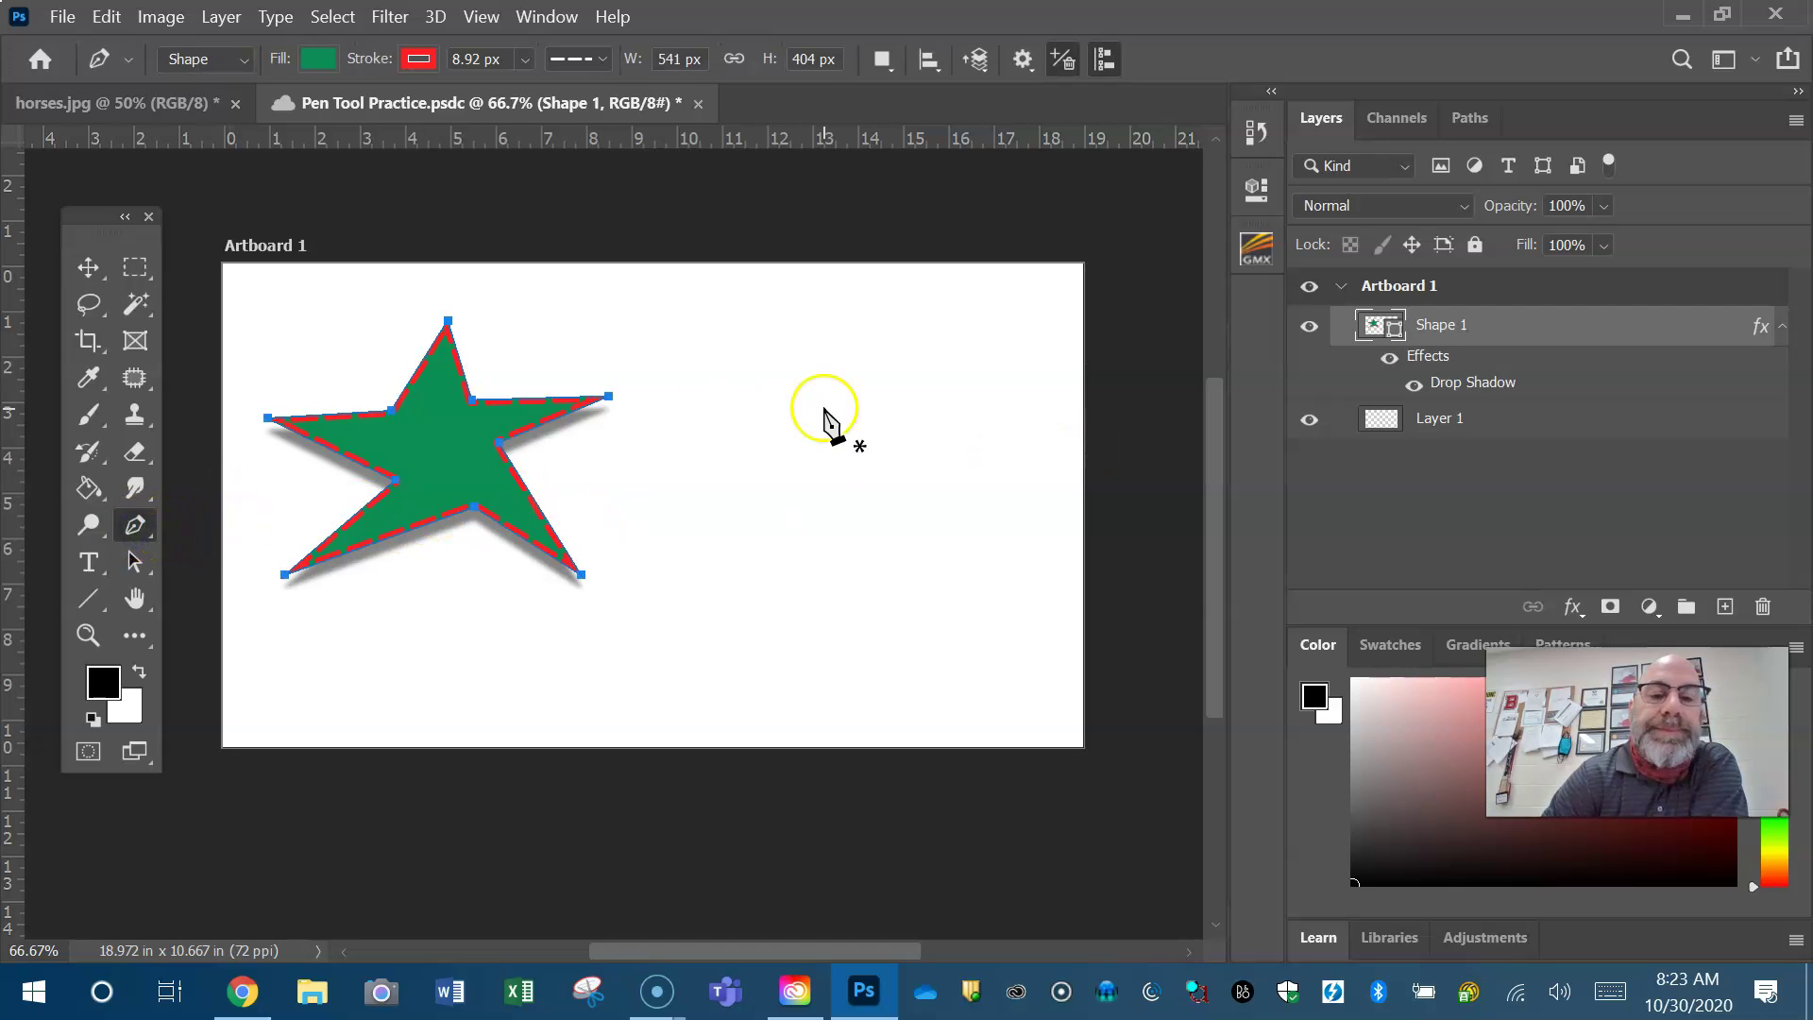
{"action": "left_click", "coordinate": [88, 267]}
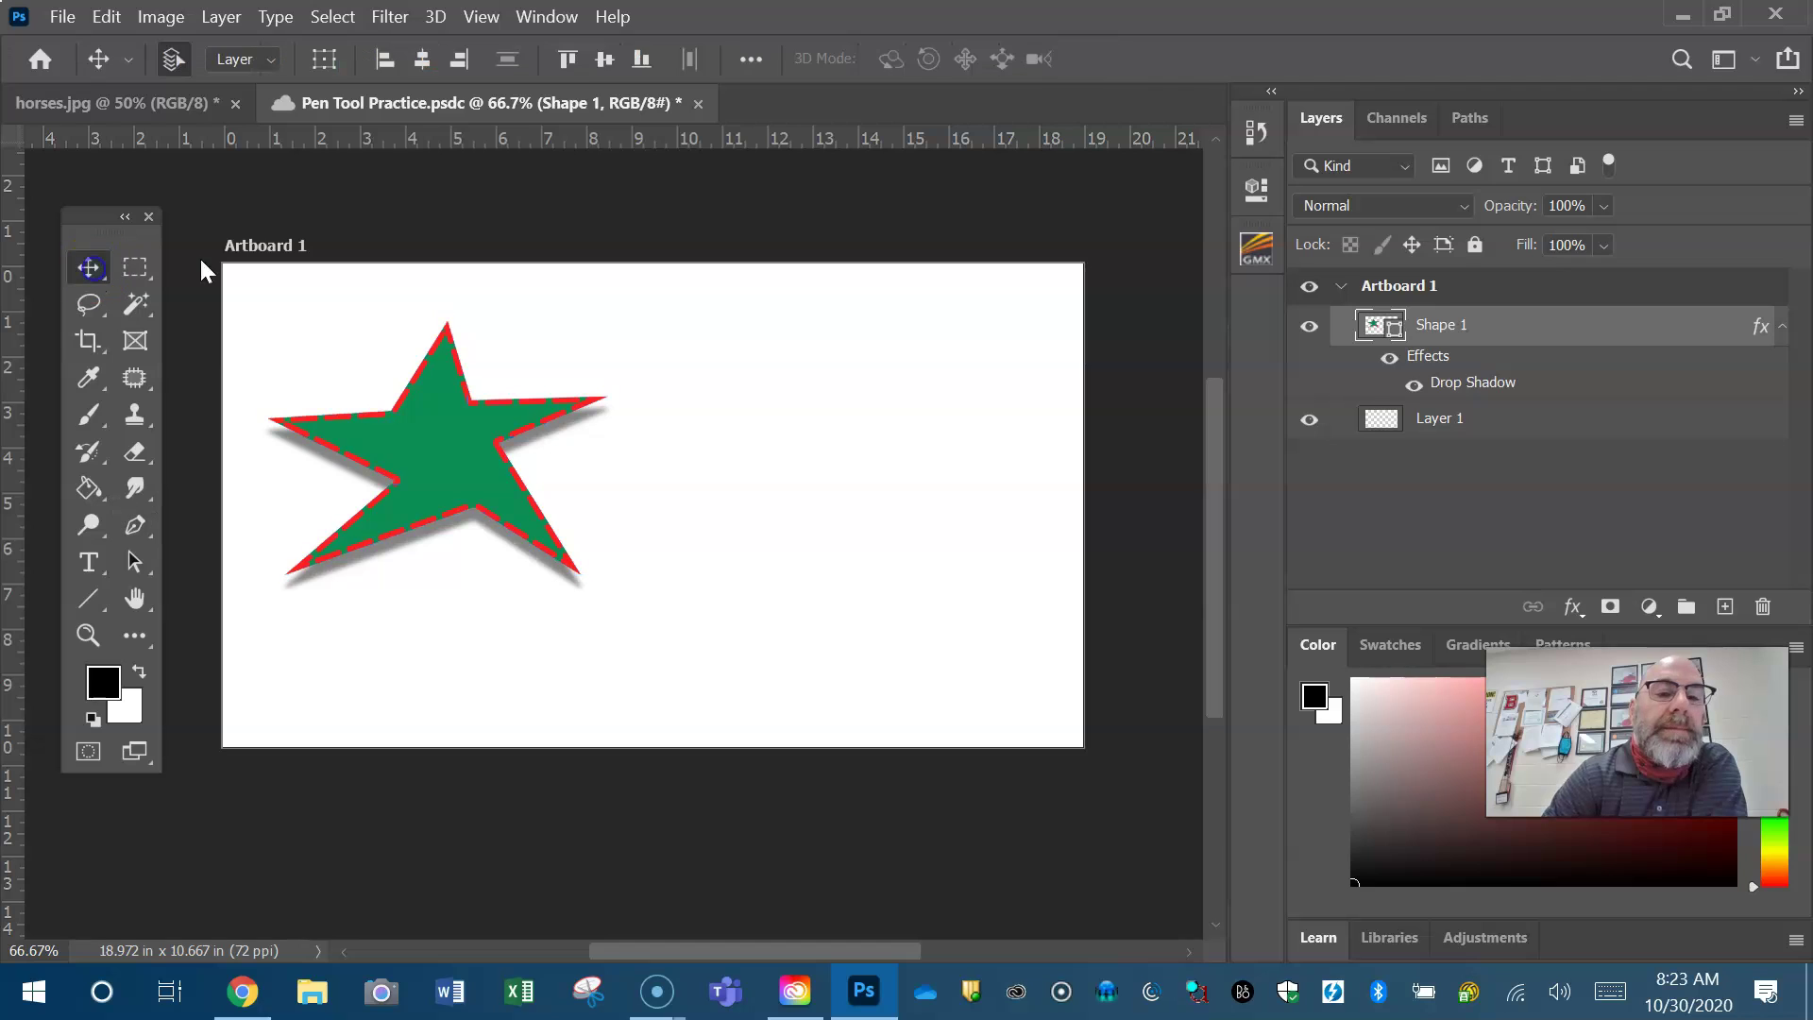
{"action": "left_click", "coordinate": [418, 225]}
{"action": "left_click", "coordinate": [135, 525]}
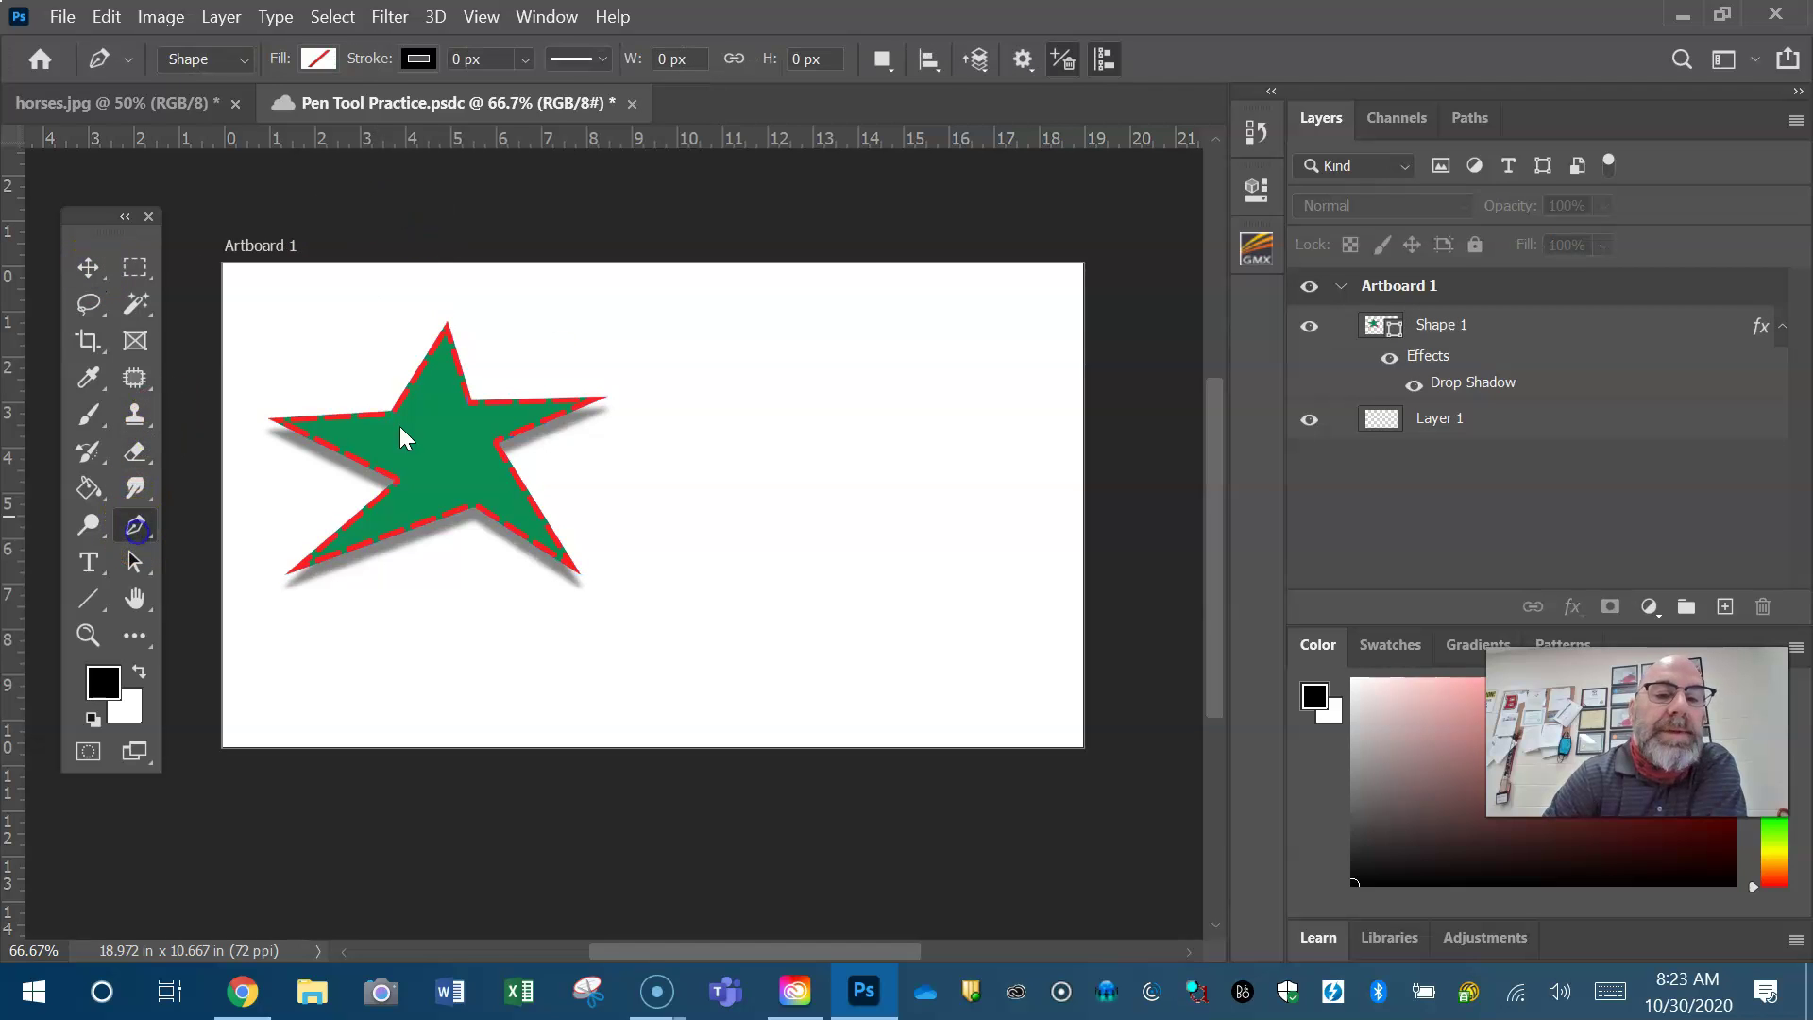
{"action": "left_click", "coordinate": [876, 348]}
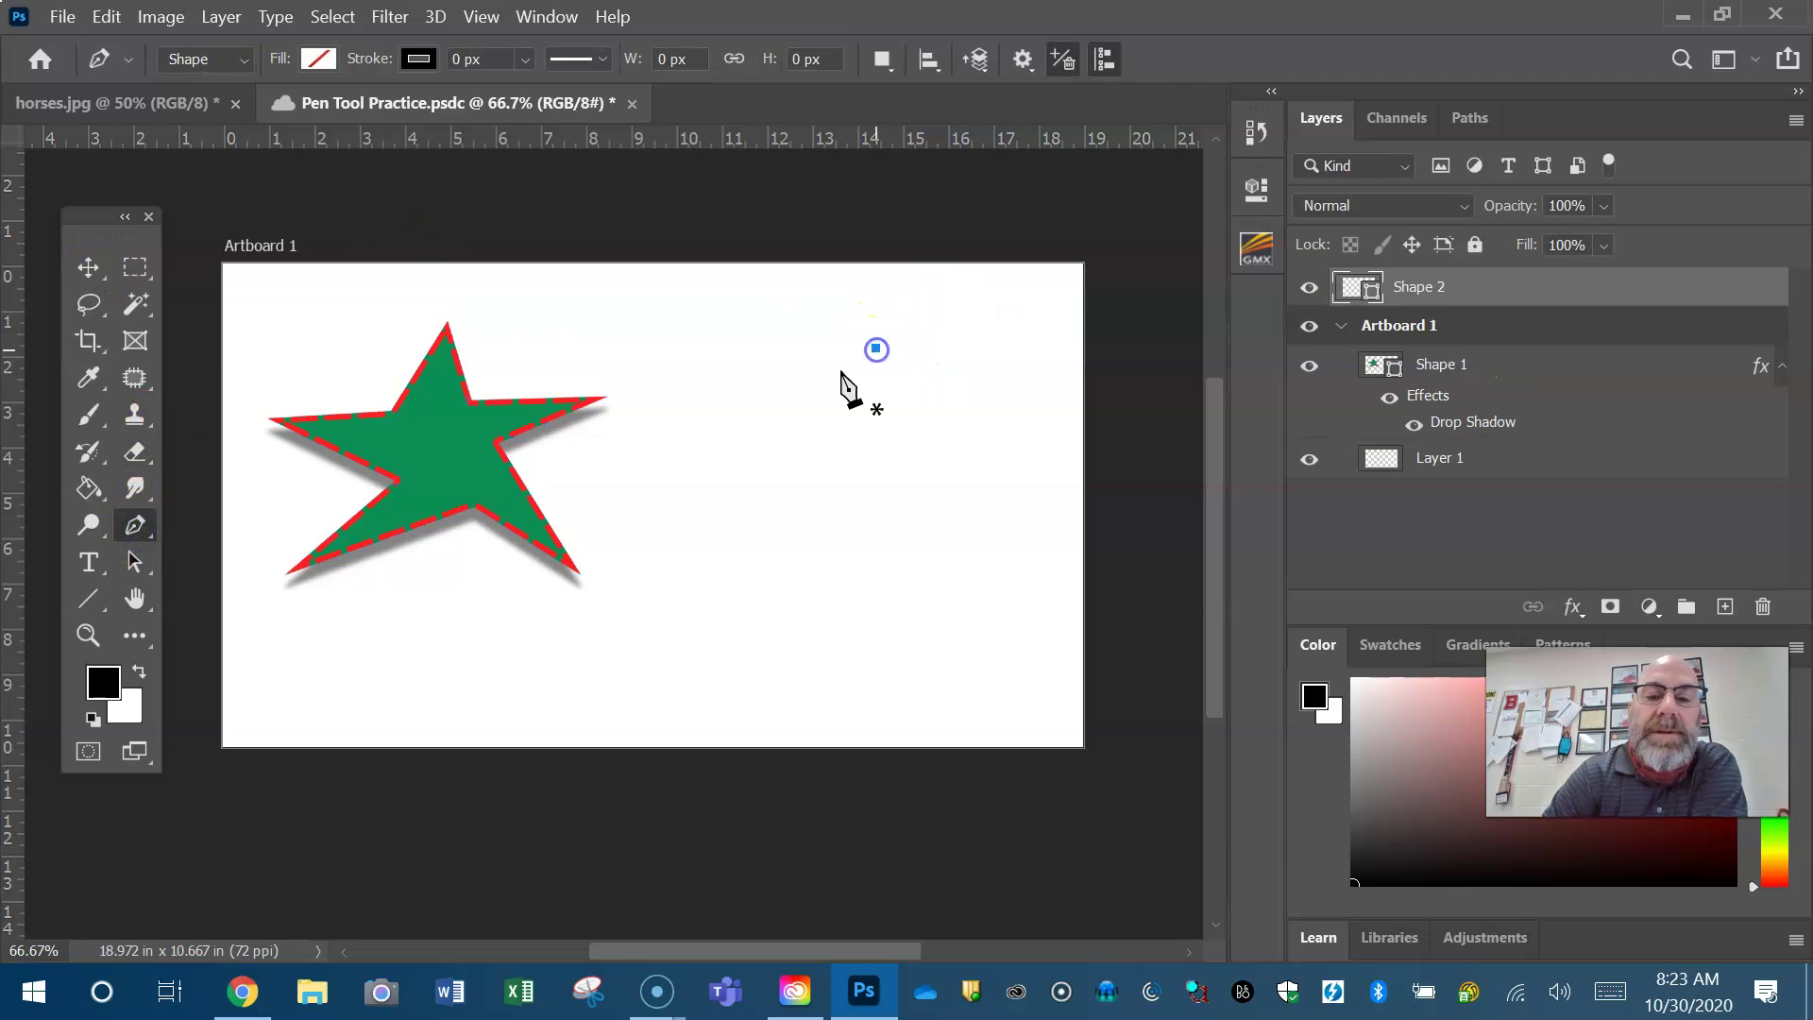
{"action": "left_click", "coordinate": [750, 439]}
{"action": "left_click", "coordinate": [814, 487]}
{"action": "left_click", "coordinate": [763, 609]}
{"action": "left_click", "coordinate": [929, 640]}
{"action": "left_click", "coordinate": [917, 590]}
{"action": "left_click", "coordinate": [1026, 539]}
{"action": "left_click", "coordinate": [920, 422]}
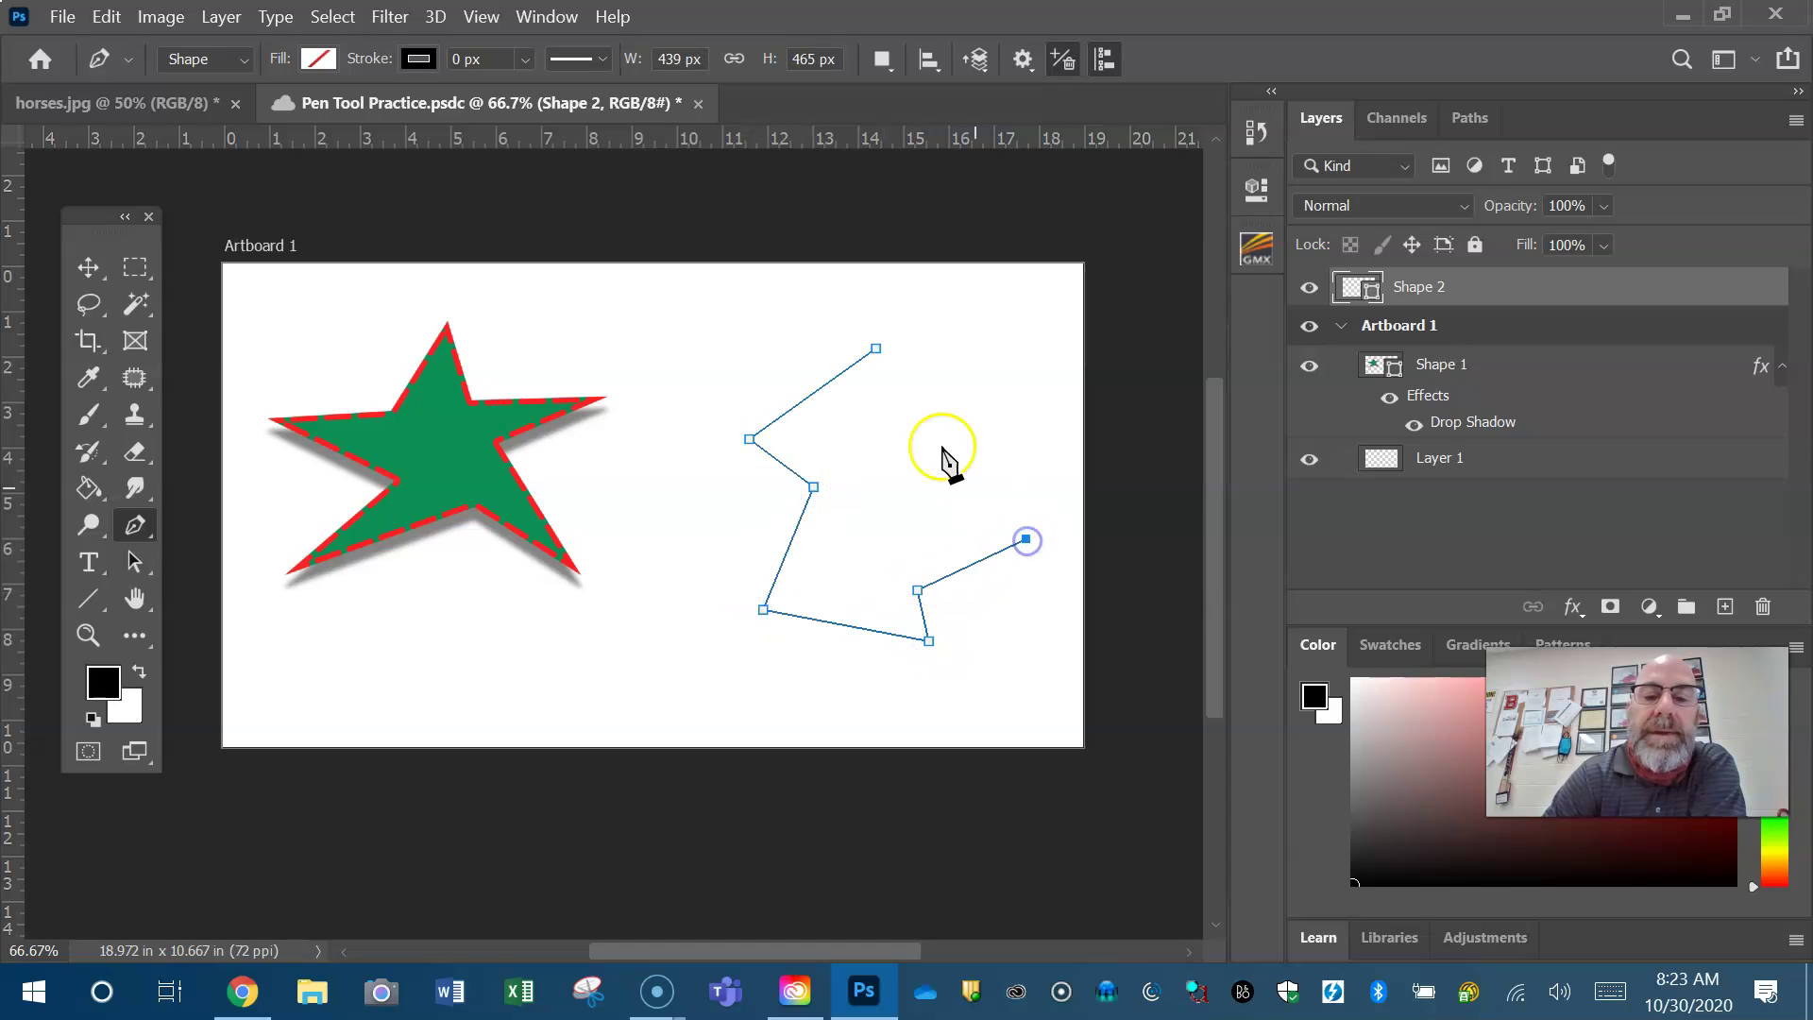
{"action": "left_click", "coordinate": [983, 376]}
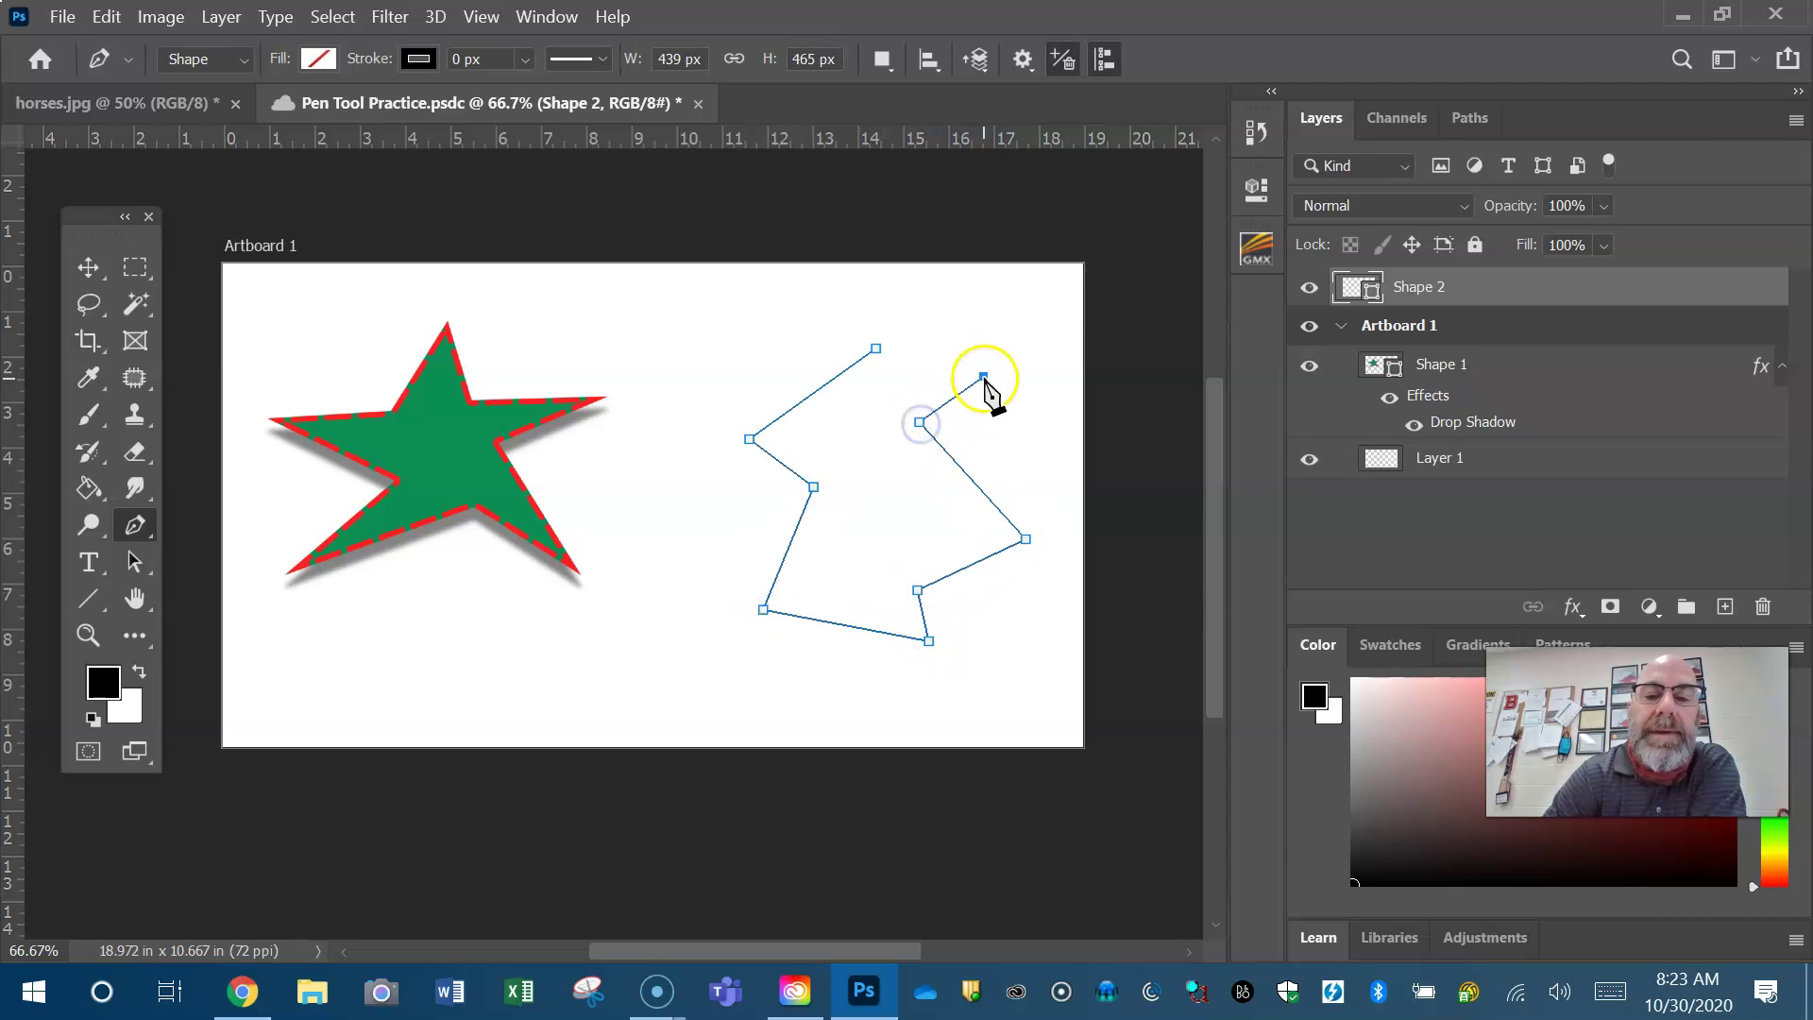
{"action": "left_click", "coordinate": [876, 348]}
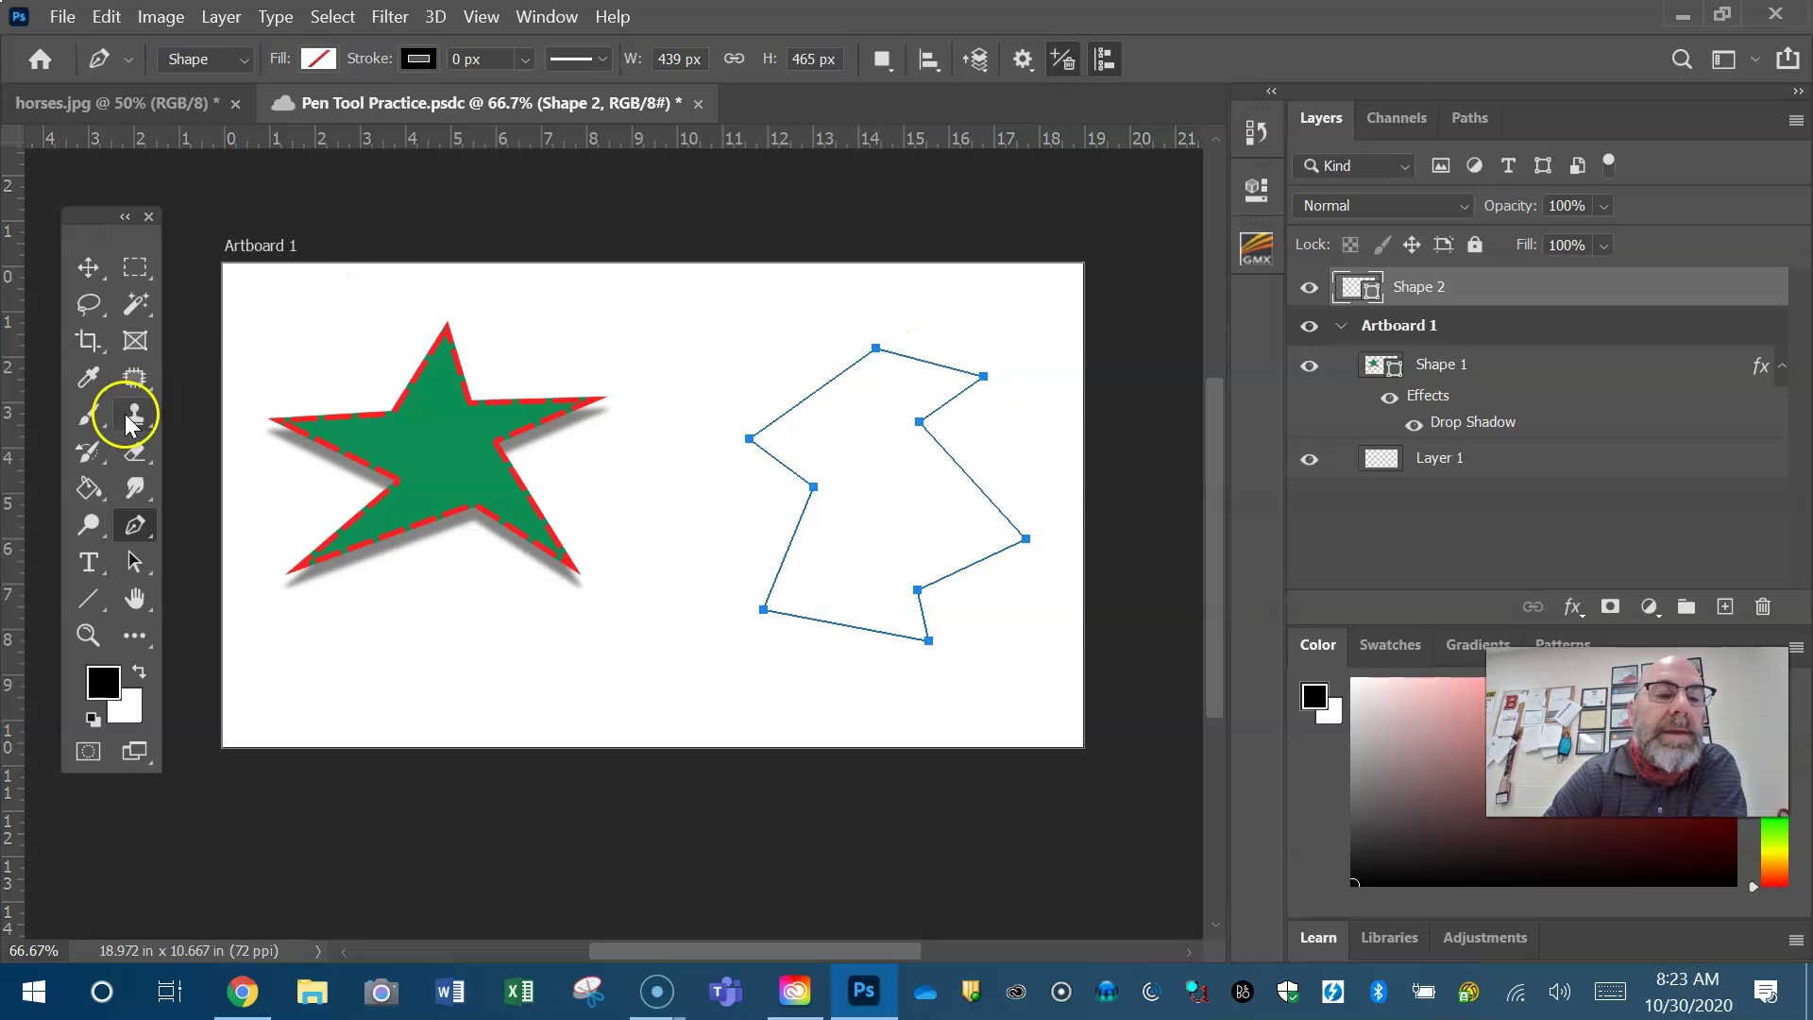
Add an anchor point midway along the new shape's upper-left edge and swing its handle to bend the edge into an S-curve.
{"action": "right_click", "coordinate": [150, 546]}
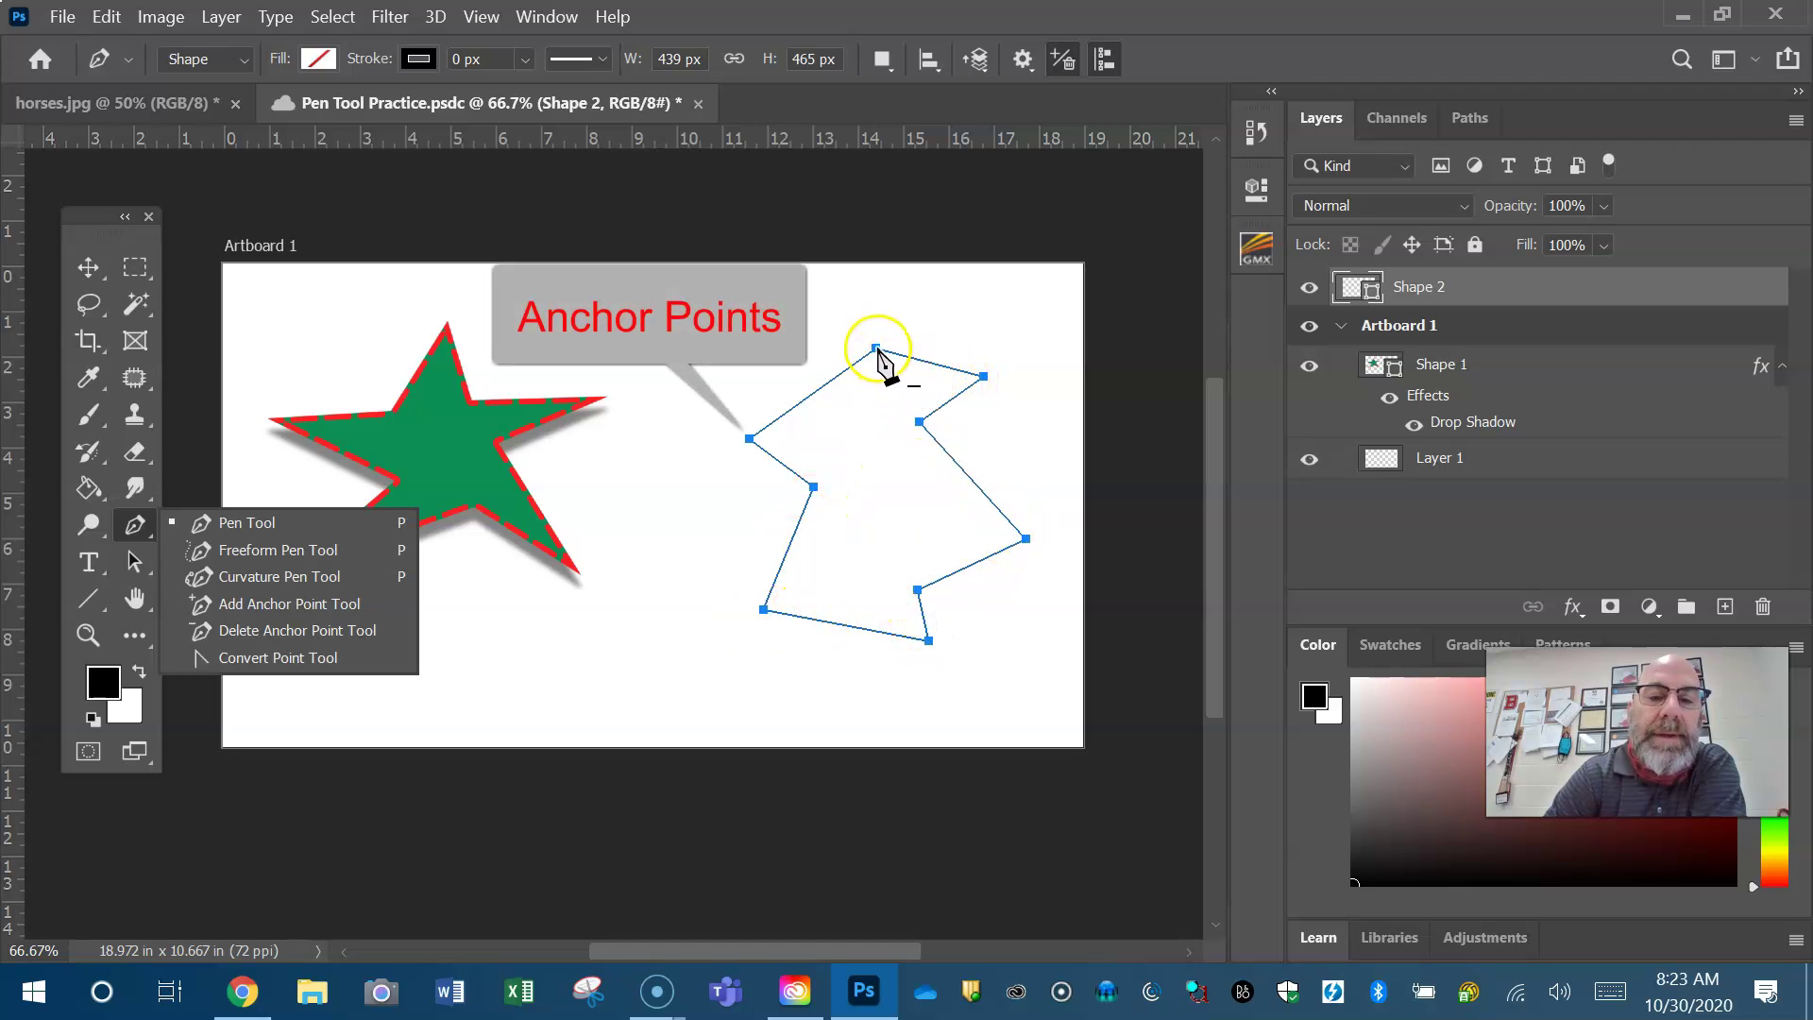
{"action": "left_click", "coordinate": [314, 605]}
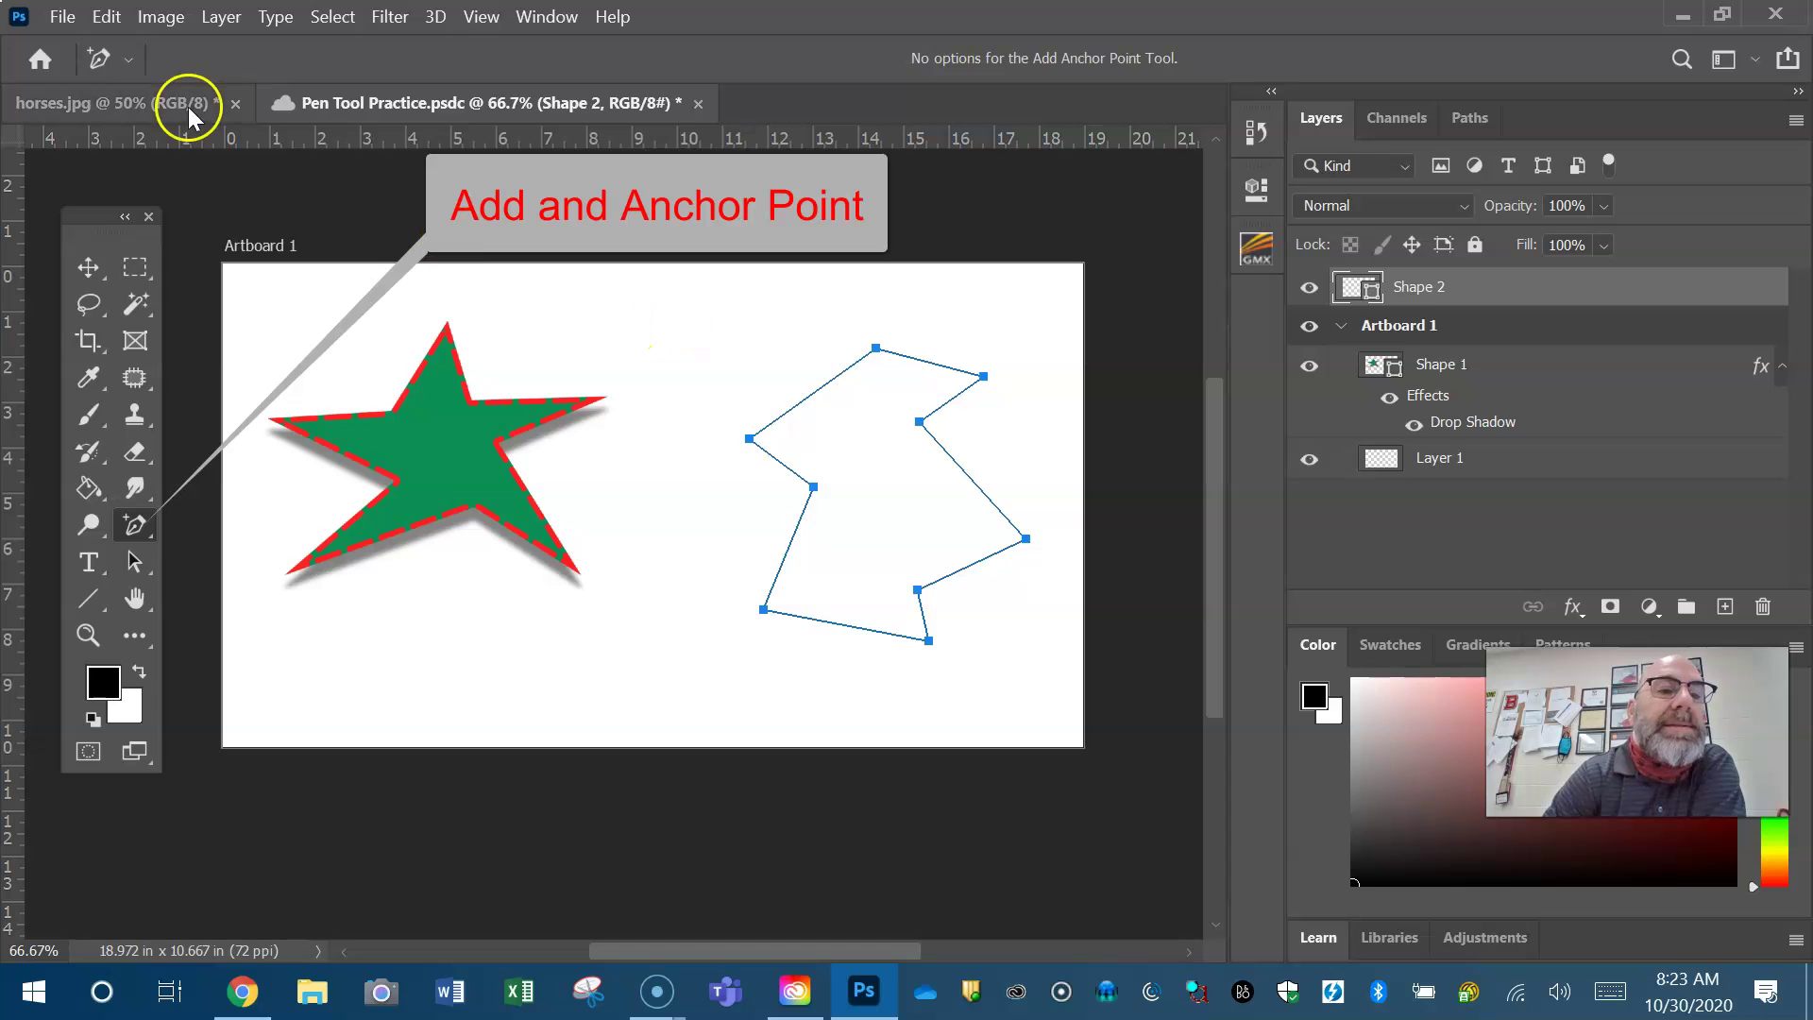
{"action": "left_click", "coordinate": [817, 390]}
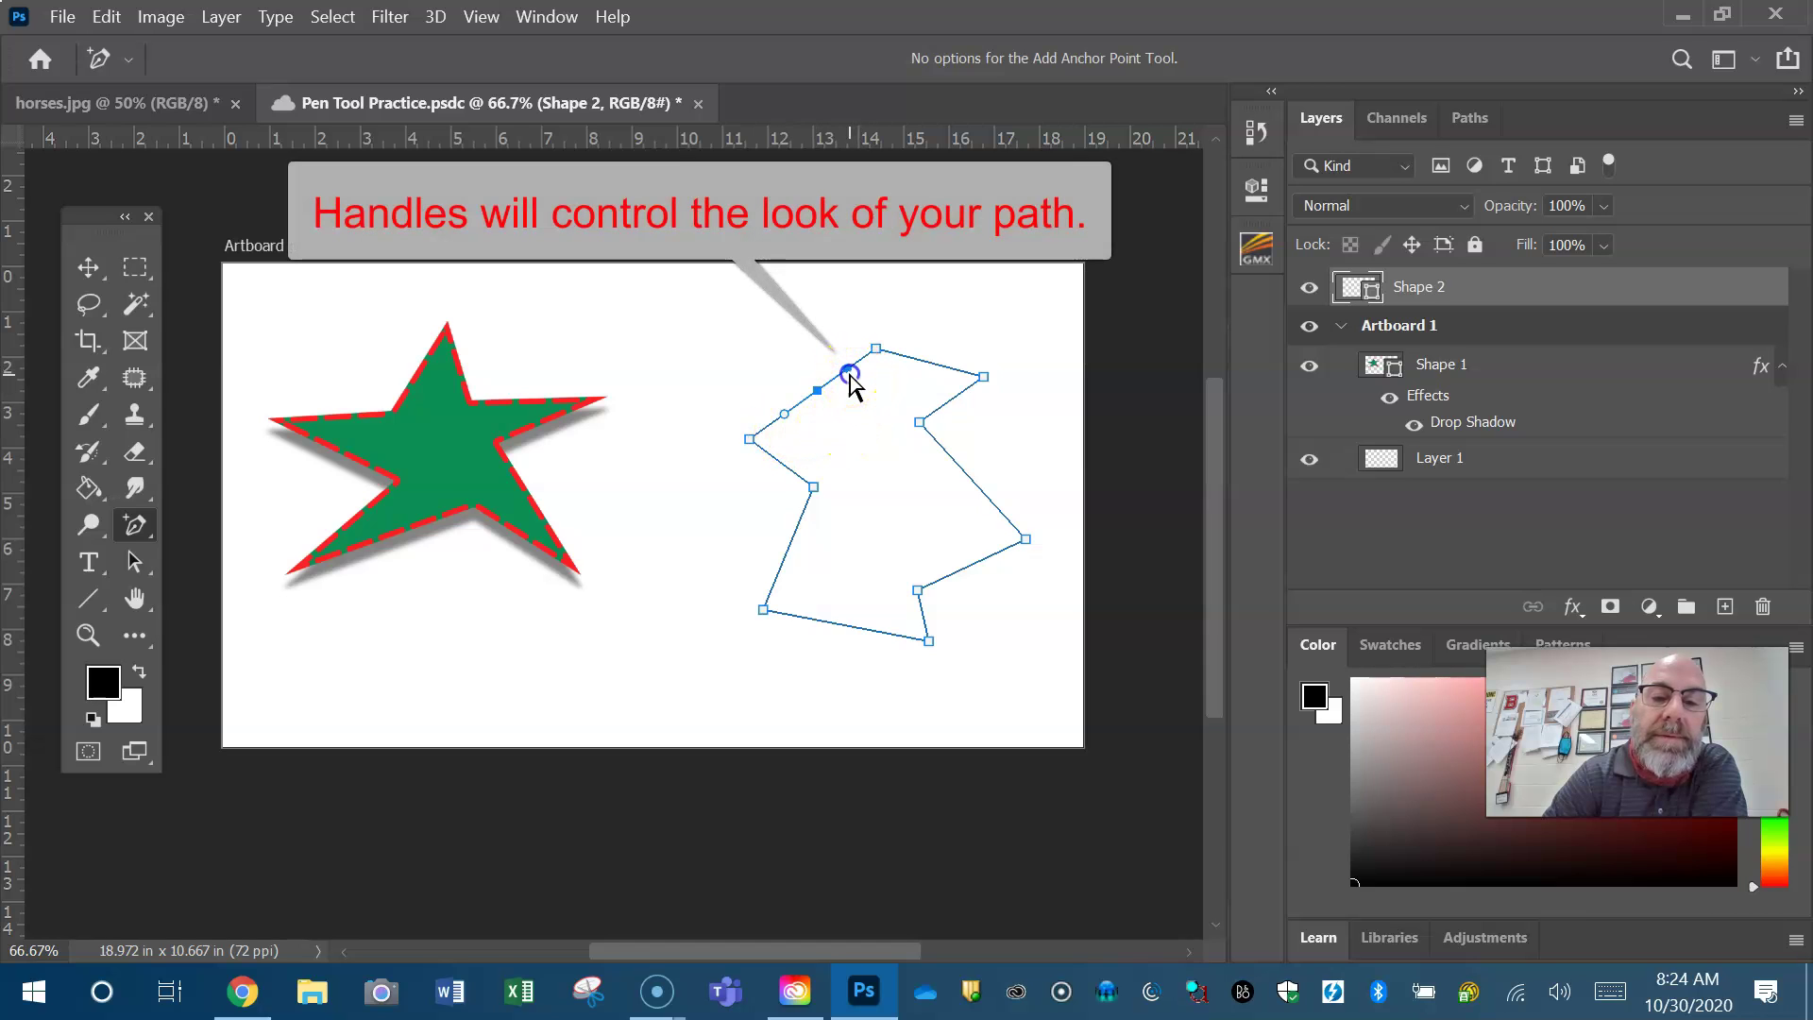
{"action": "left_click_drag", "start_coordinate": [872, 421], "coordinate": [824, 323]}
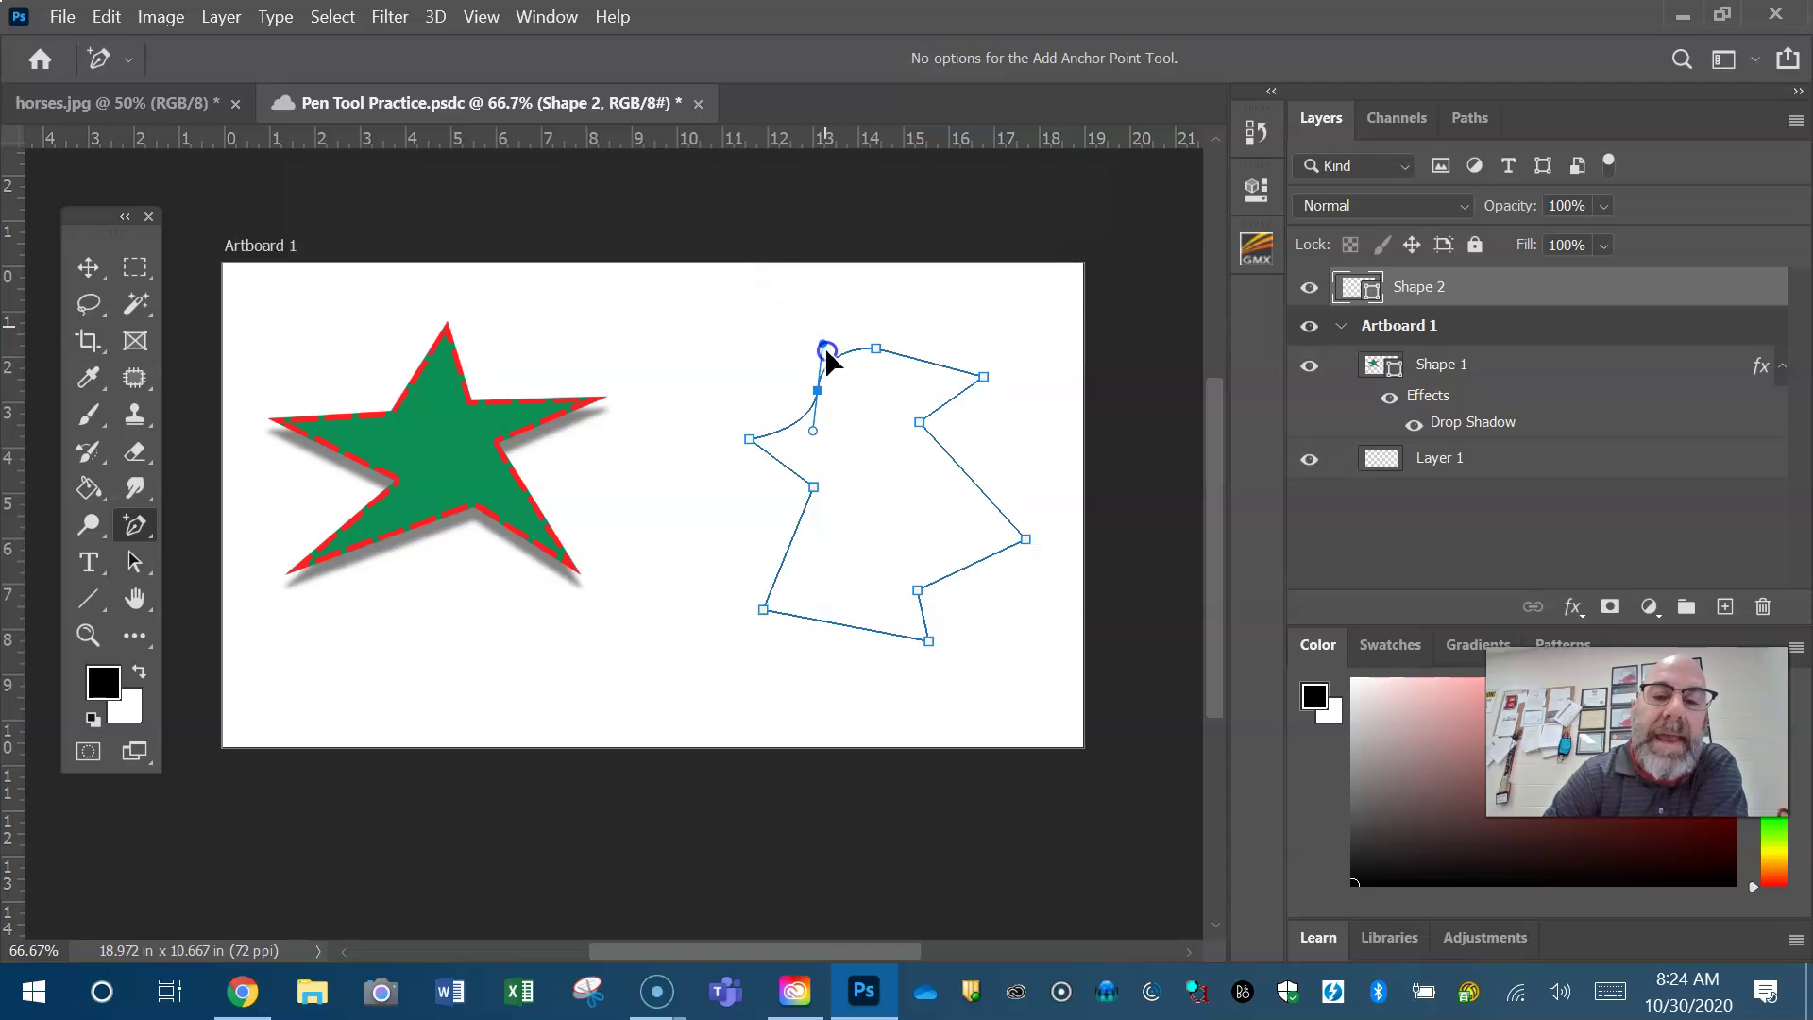
{"action": "left_click_drag", "start_coordinate": [867, 440], "coordinate": [875, 371]}
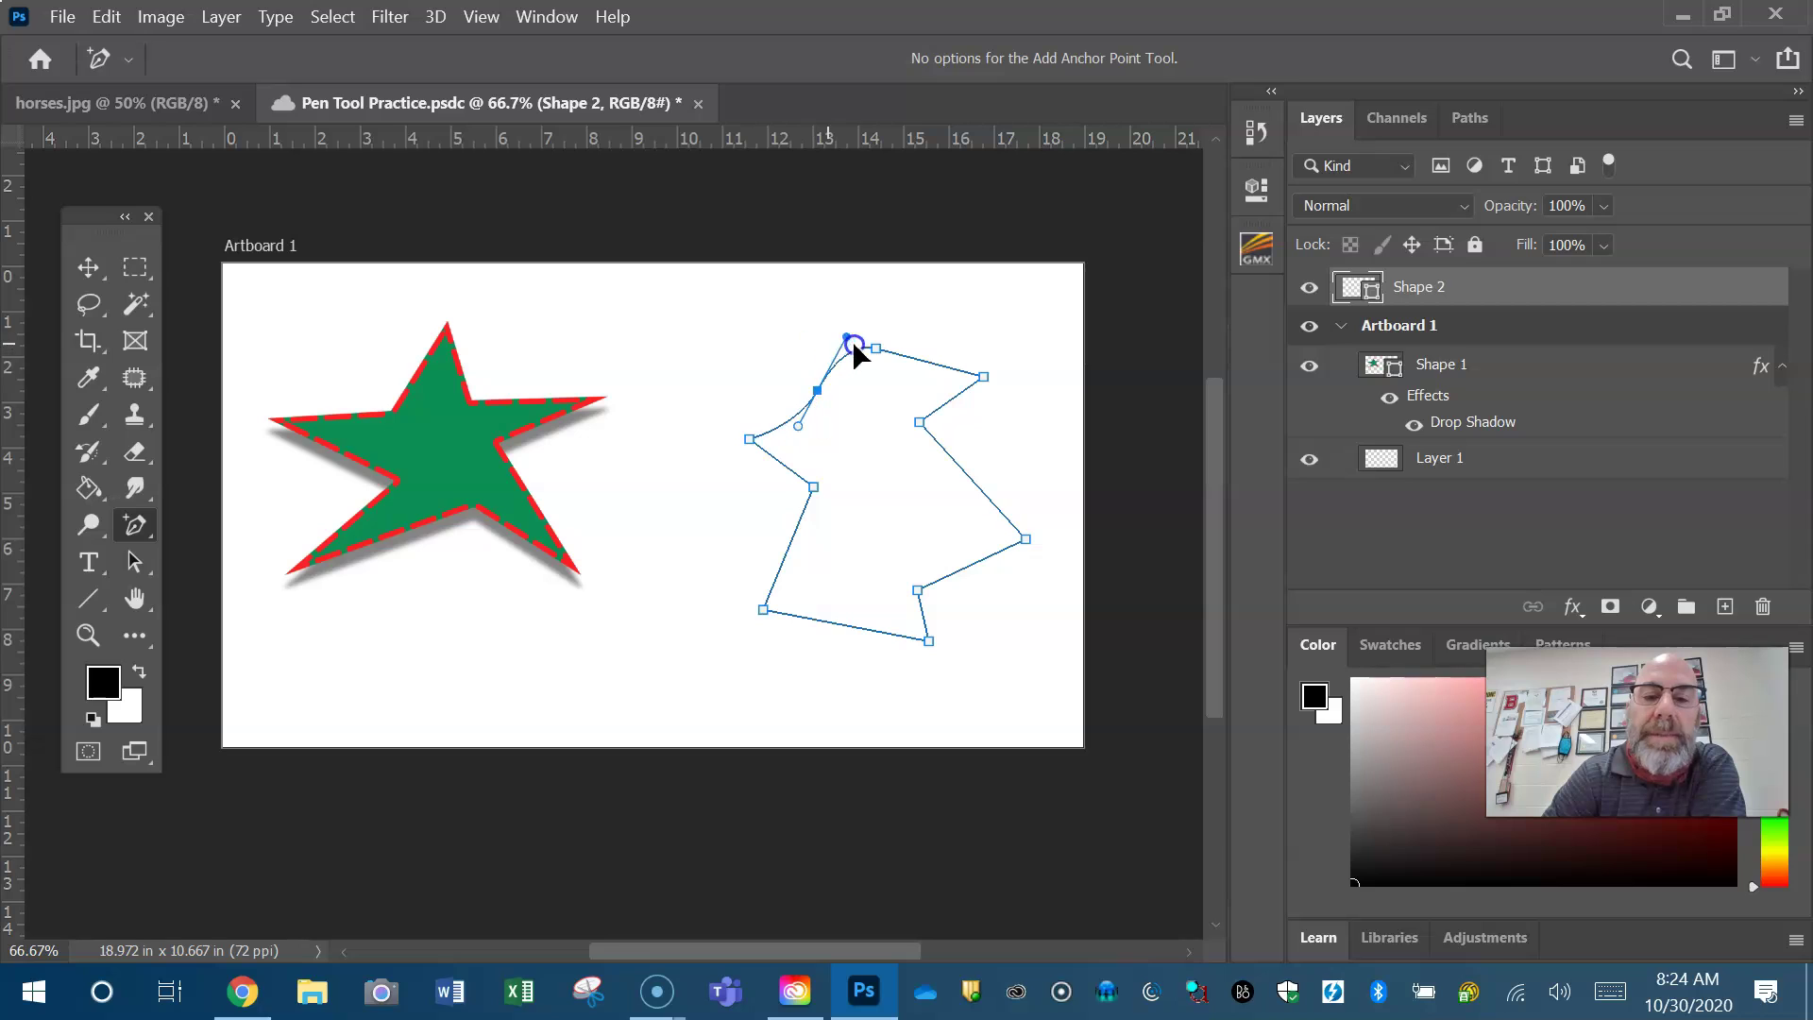
{"action": "left_click_drag", "start_coordinate": [872, 446], "coordinate": [834, 354]}
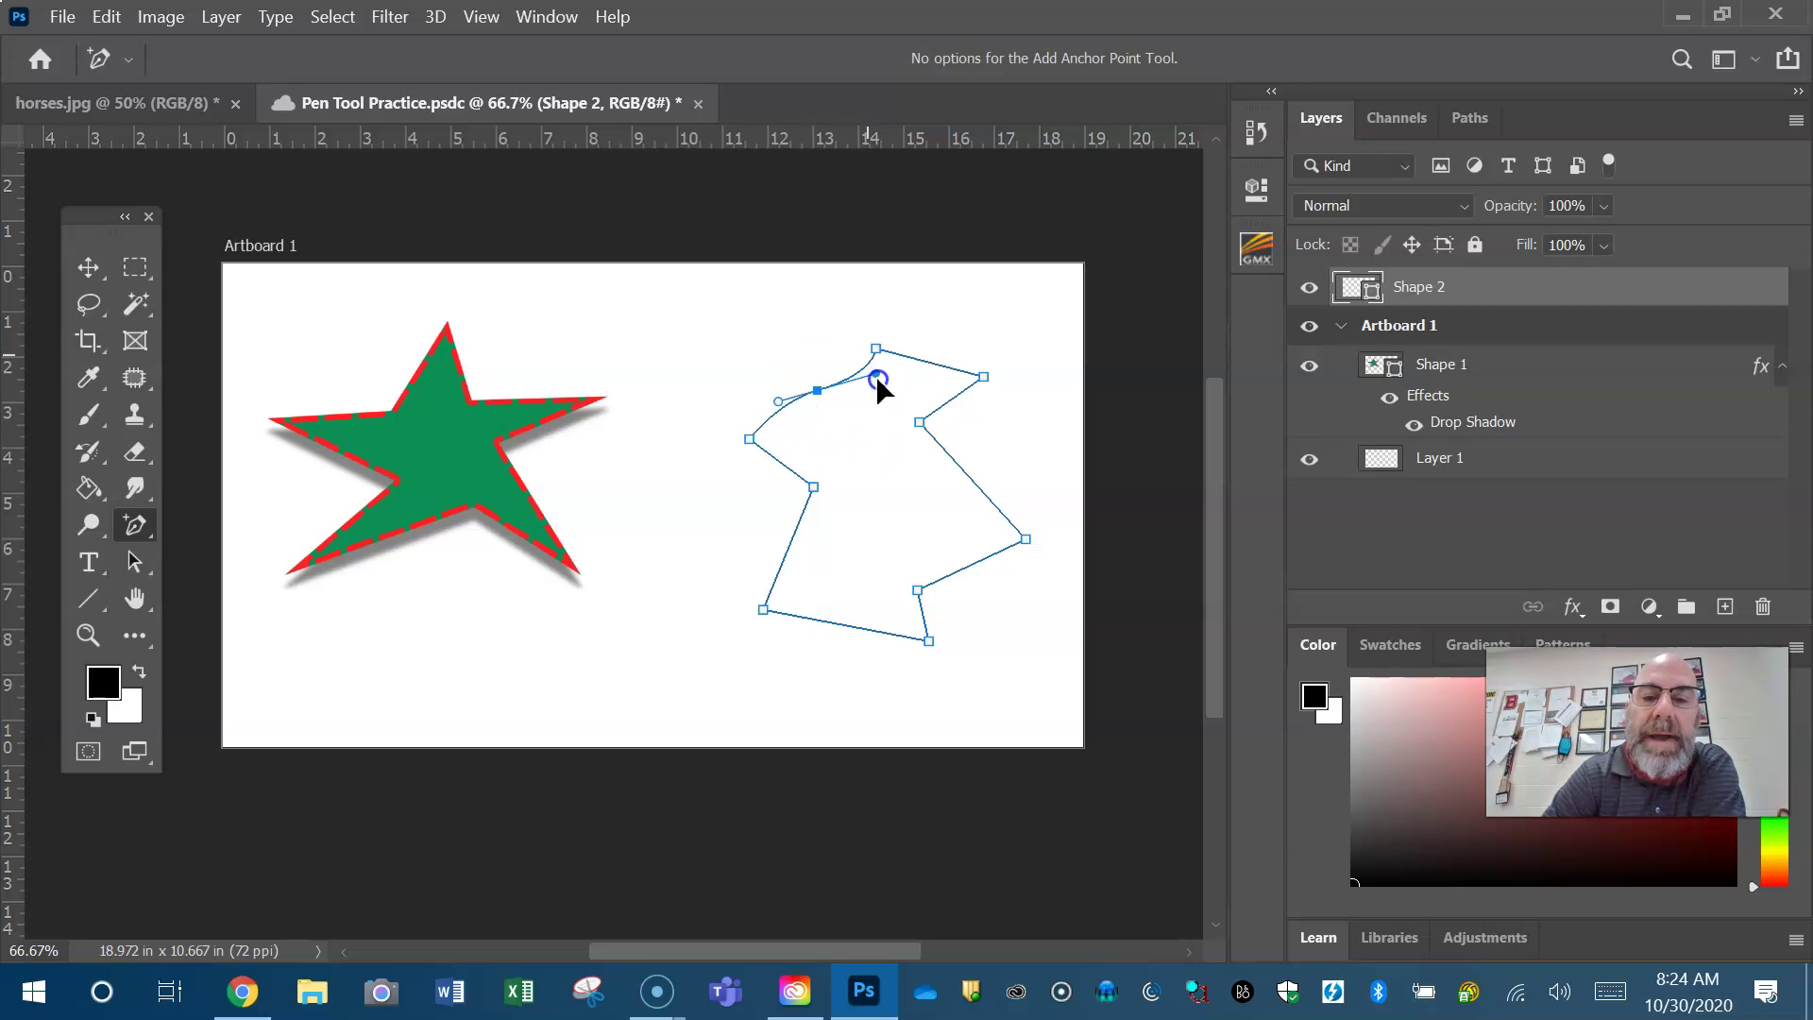
{"action": "left_click_drag", "start_coordinate": [876, 432], "coordinate": [941, 397]}
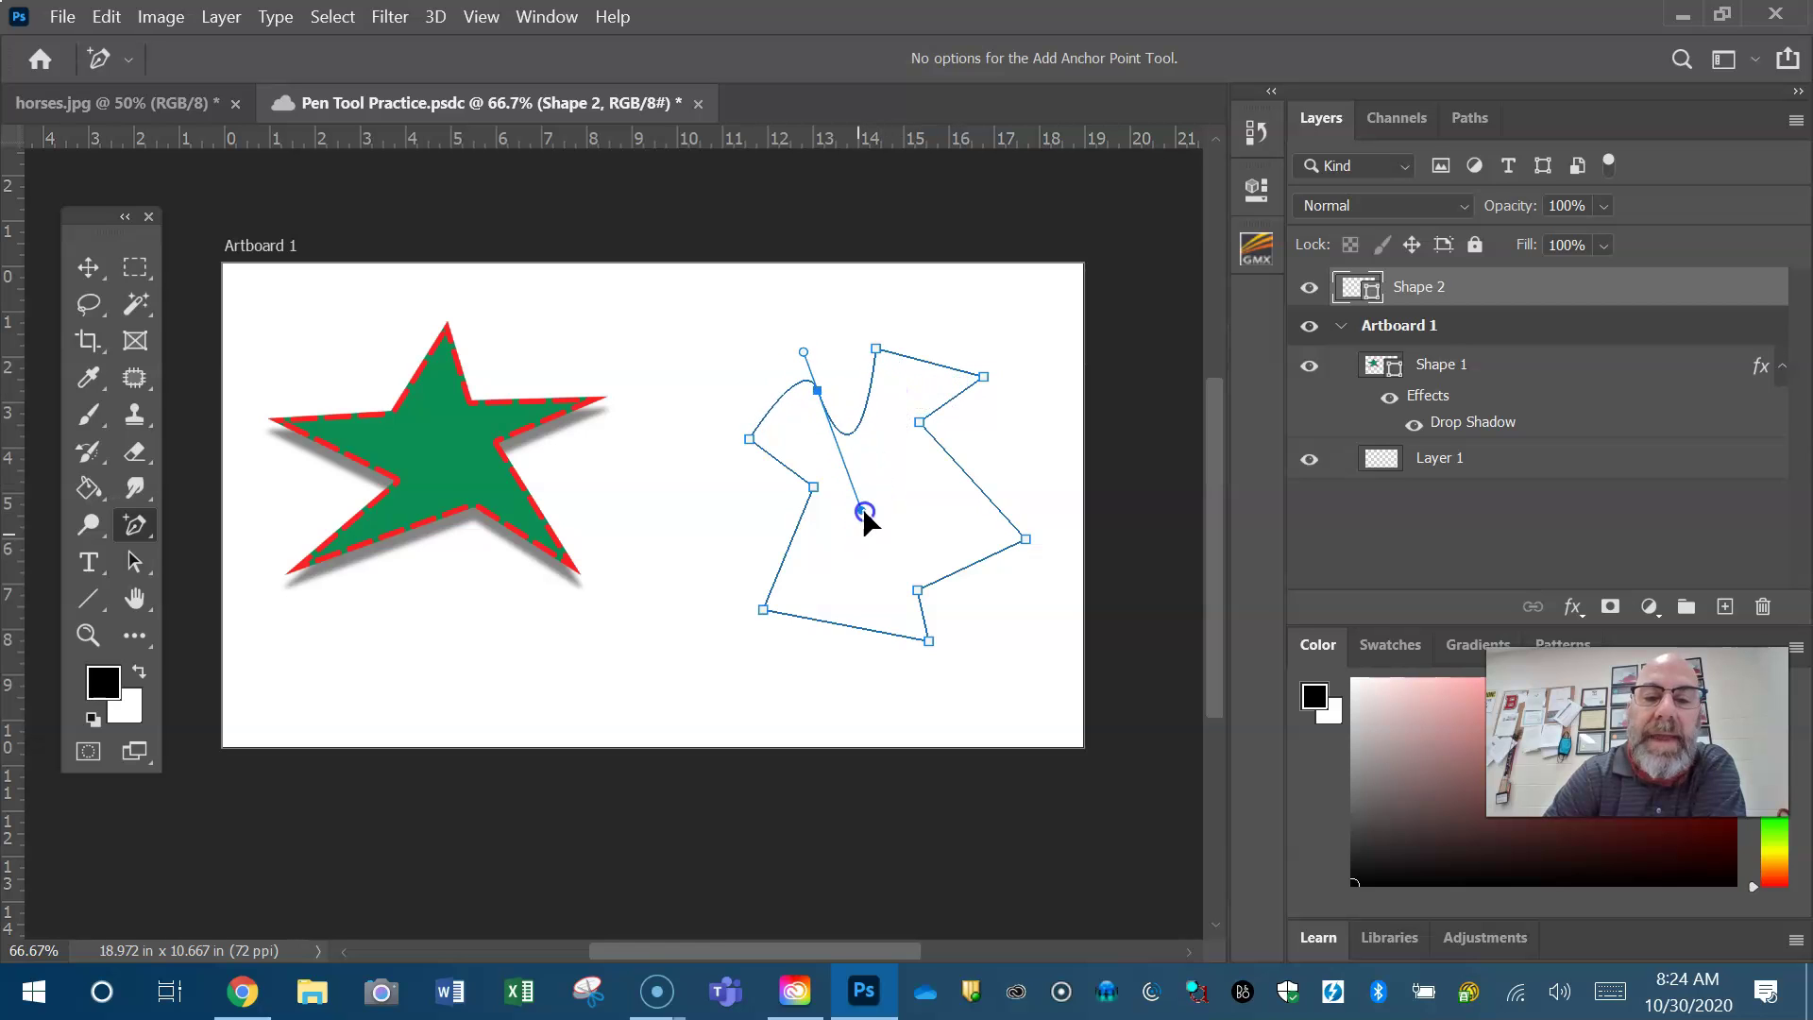
{"action": "left_click_drag", "start_coordinate": [877, 429], "coordinate": [654, 659]}
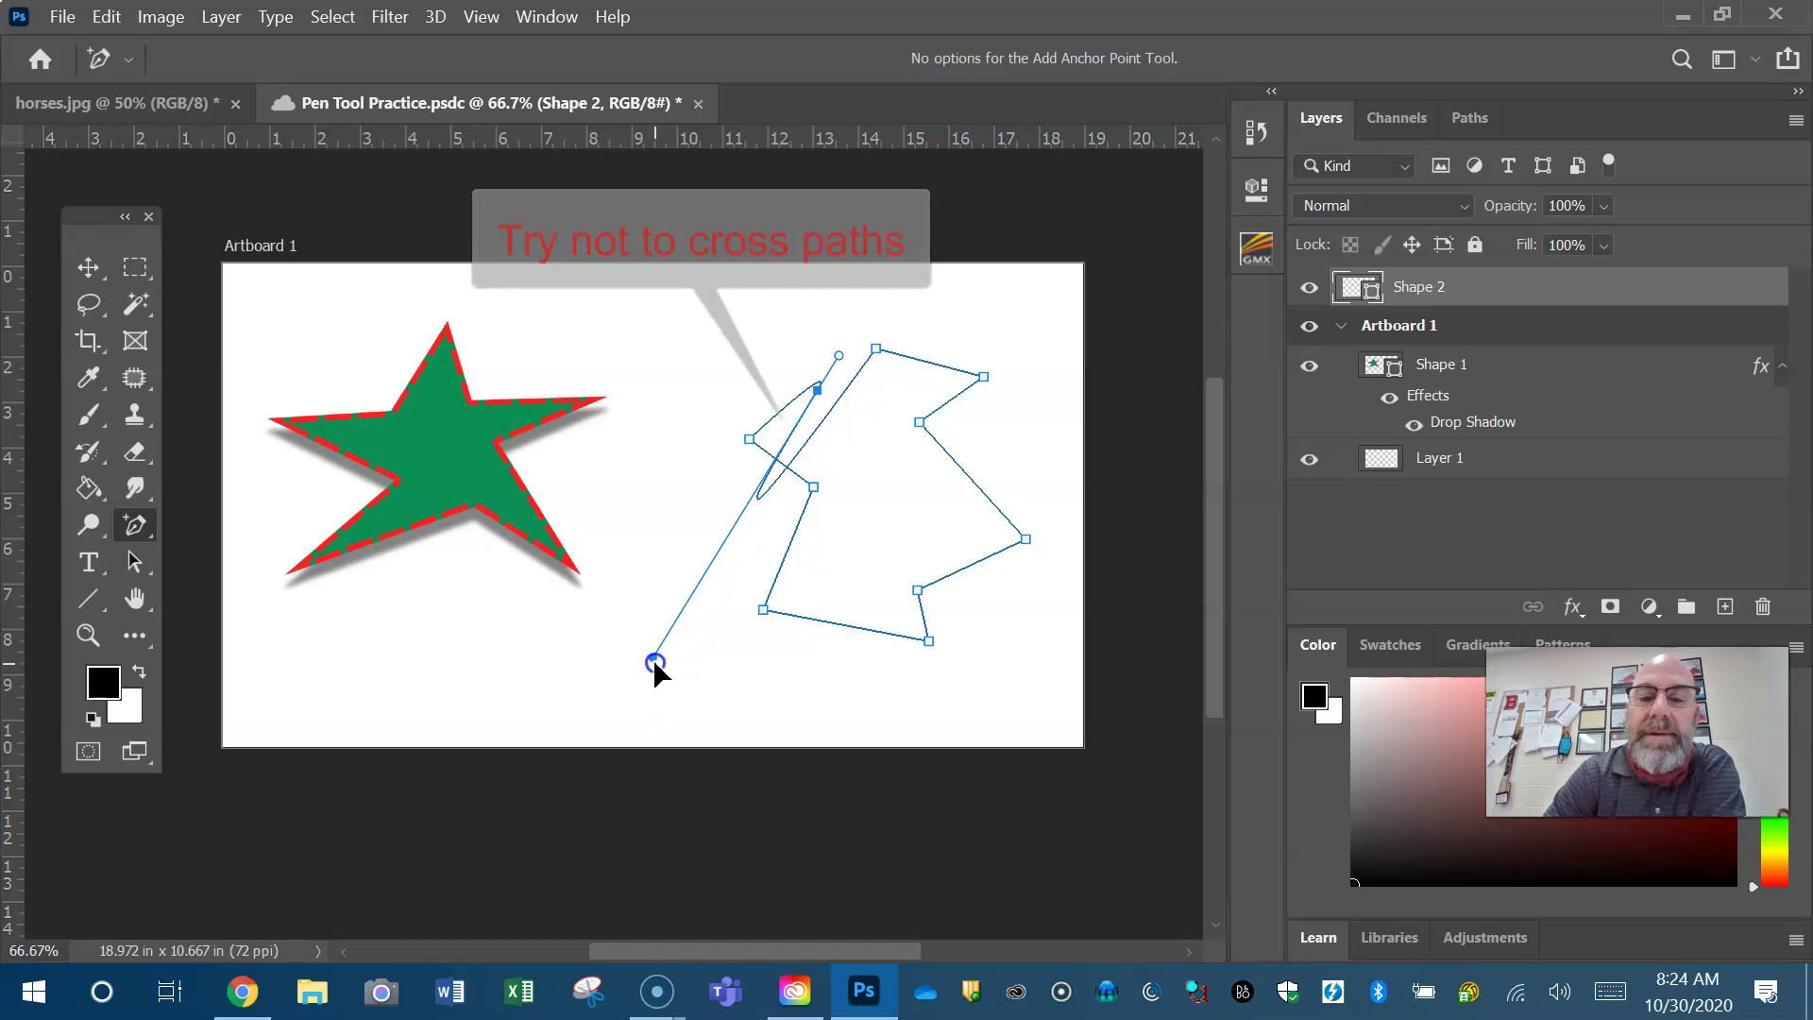
{"action": "left_click_drag", "start_coordinate": [653, 663], "coordinate": [816, 486]}
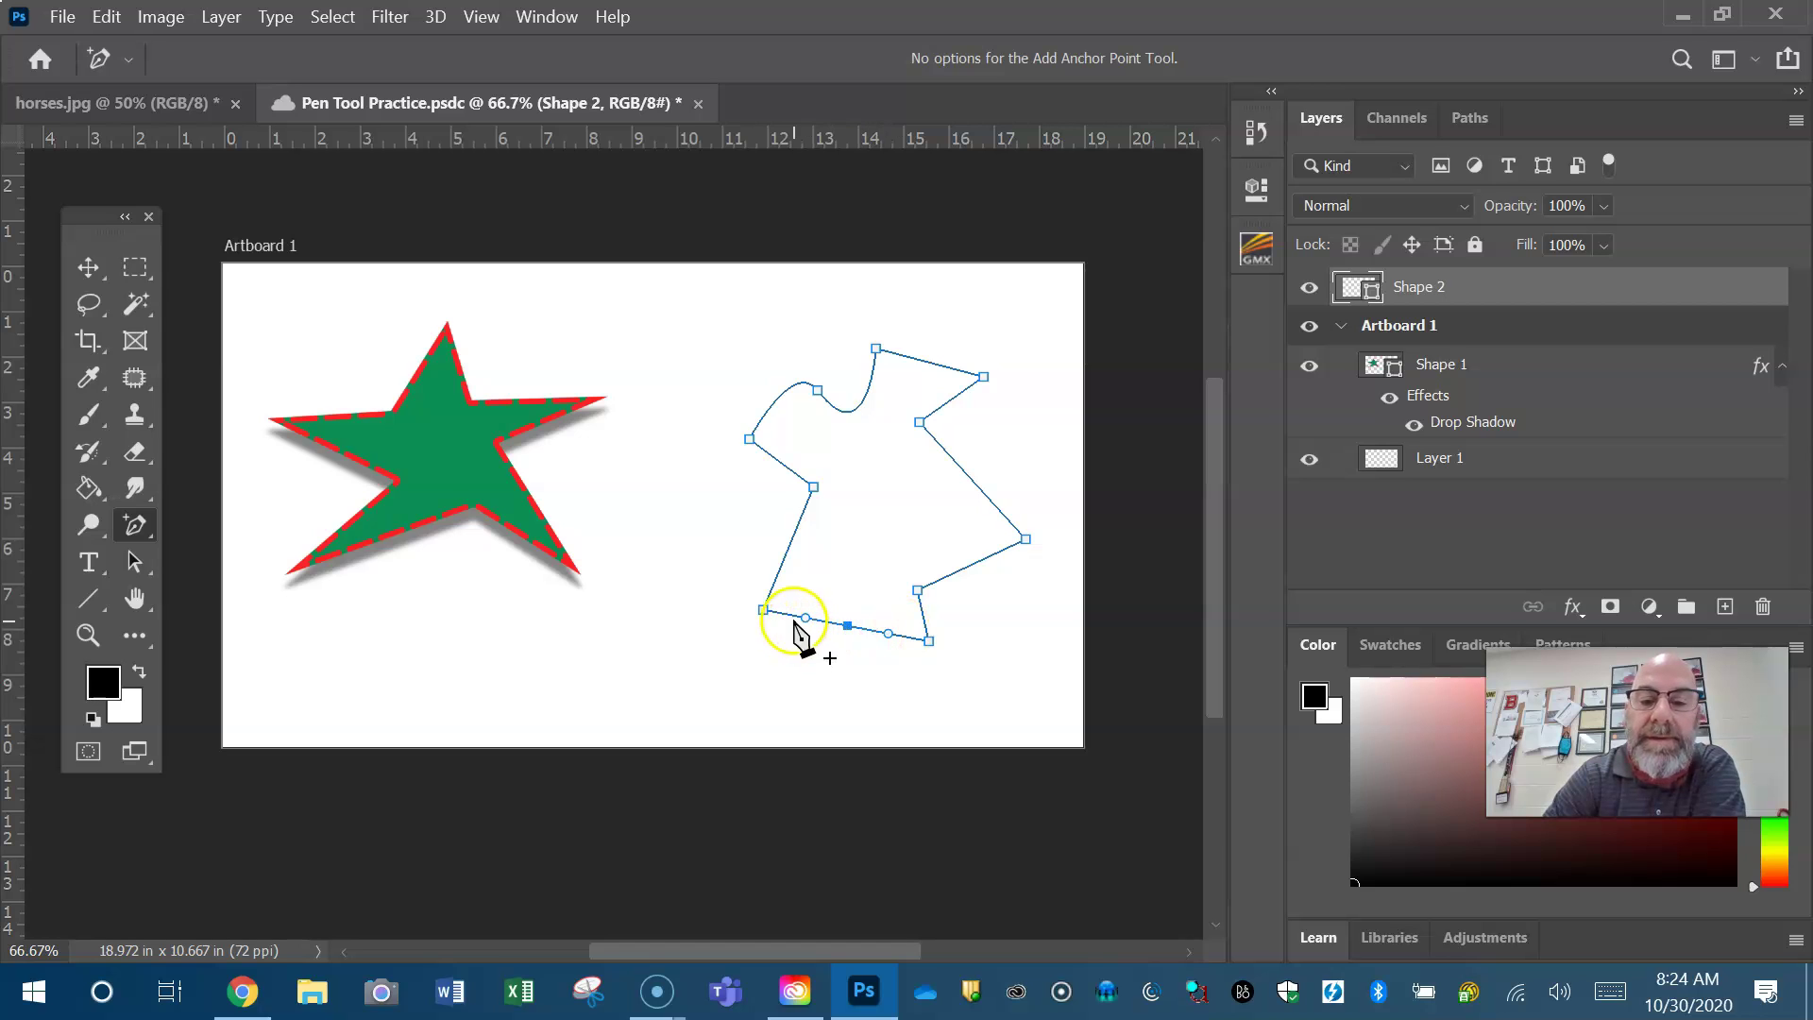
Bend the shape's bottom edge into an S-curve around an added middle anchor, and add another anchor on the upper-left curve.
{"action": "left_click_drag", "start_coordinate": [887, 633], "coordinate": [889, 640]}
{"action": "left_click_drag", "start_coordinate": [904, 711], "coordinate": [829, 720]}
{"action": "left_click", "coordinate": [771, 406]}
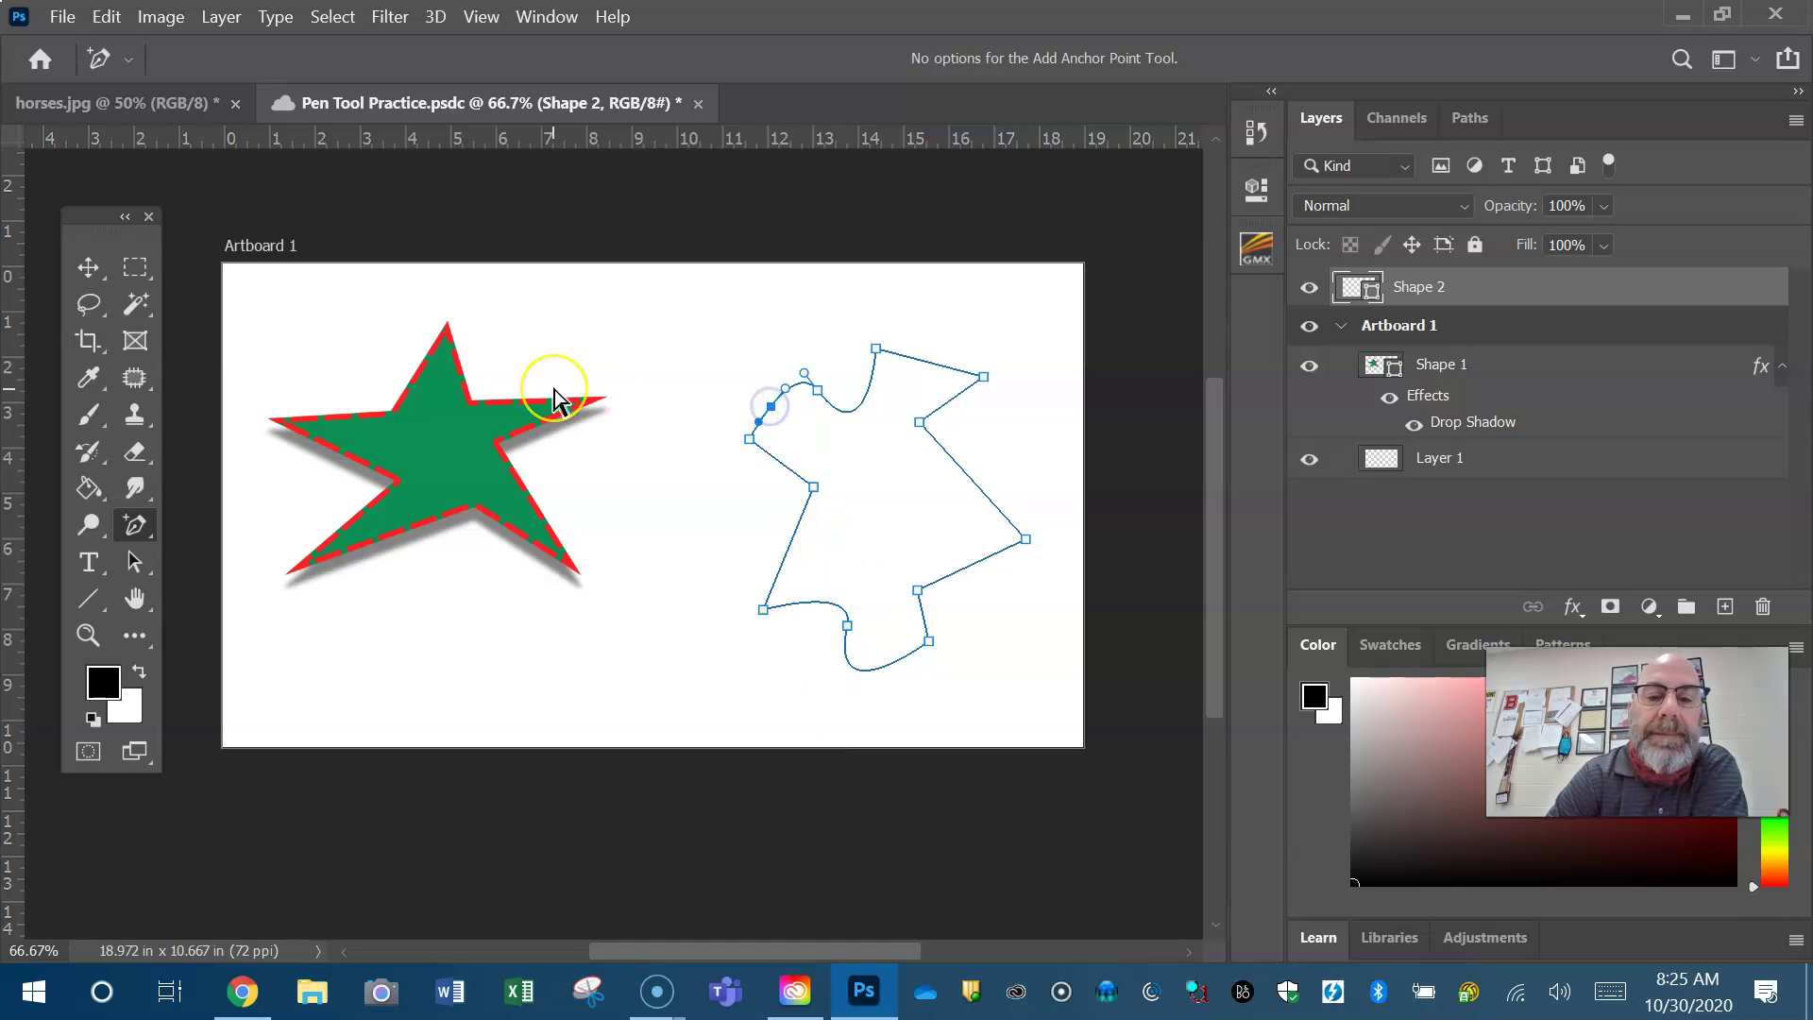
Delete the inner notch anchor on the irregular shape's left side with the Delete Anchor Point Tool.
{"action": "left_click", "coordinate": [153, 535]}
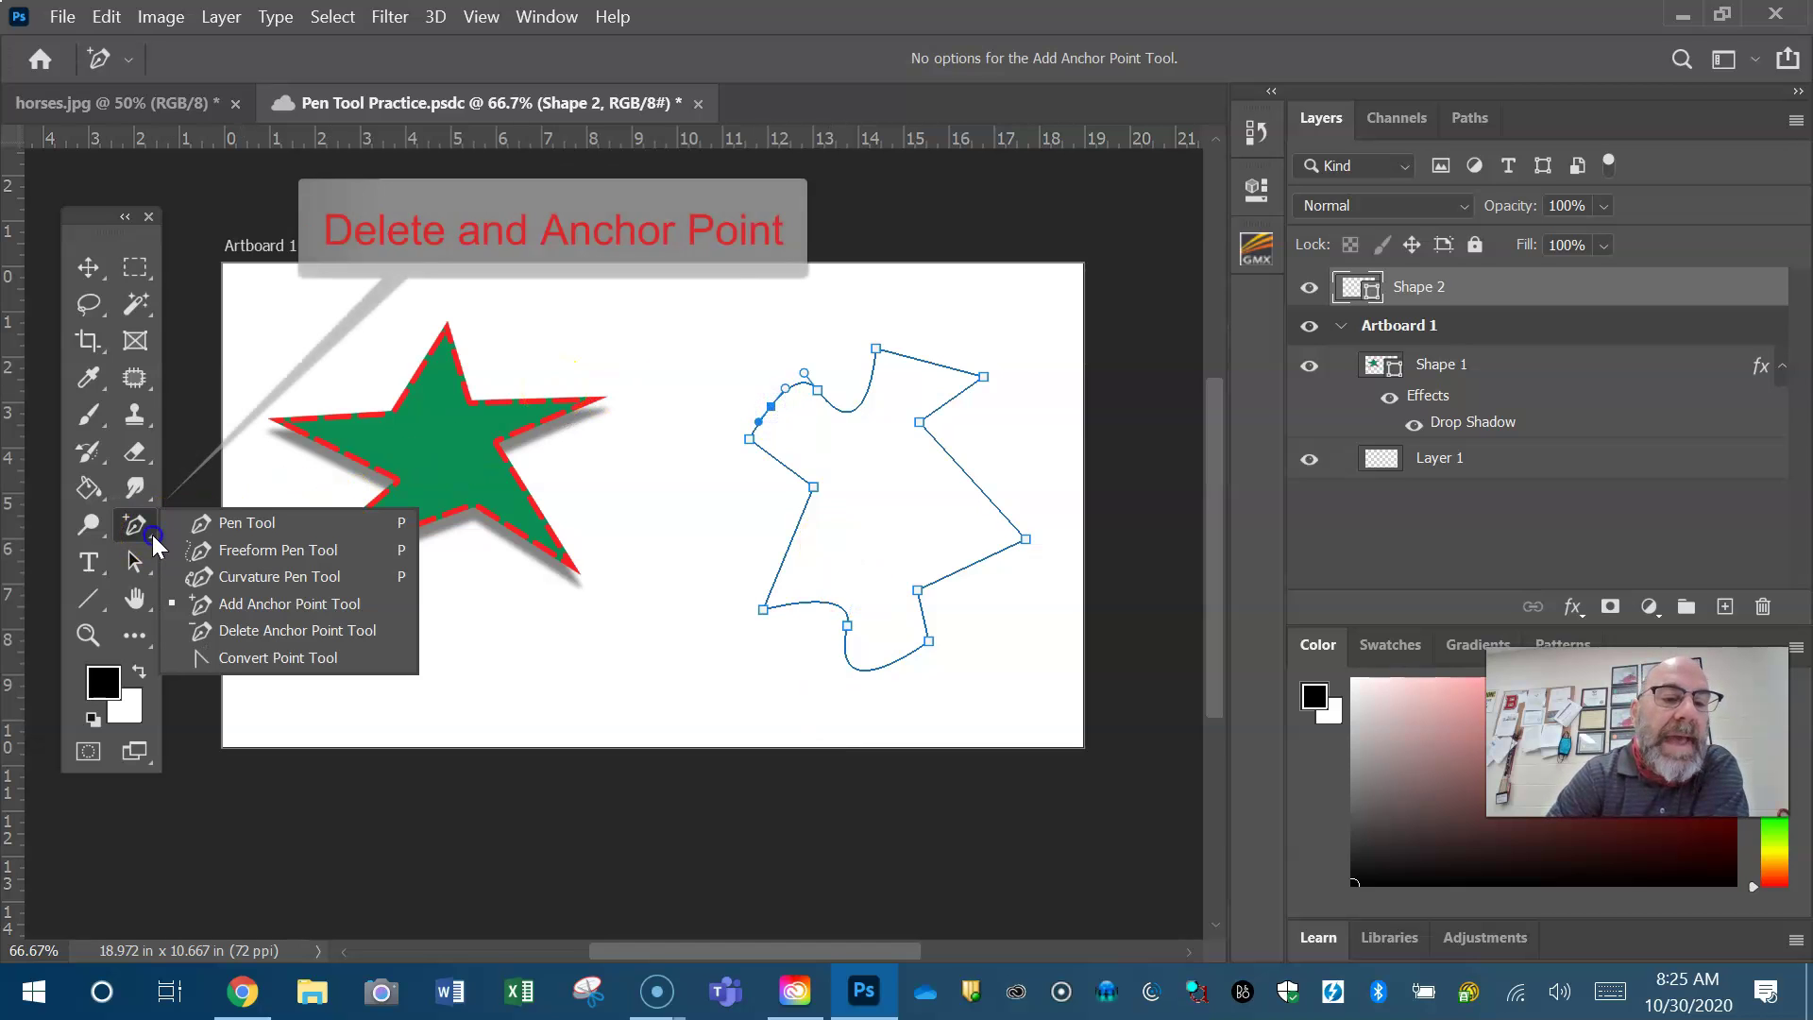
{"action": "left_click", "coordinate": [239, 633]}
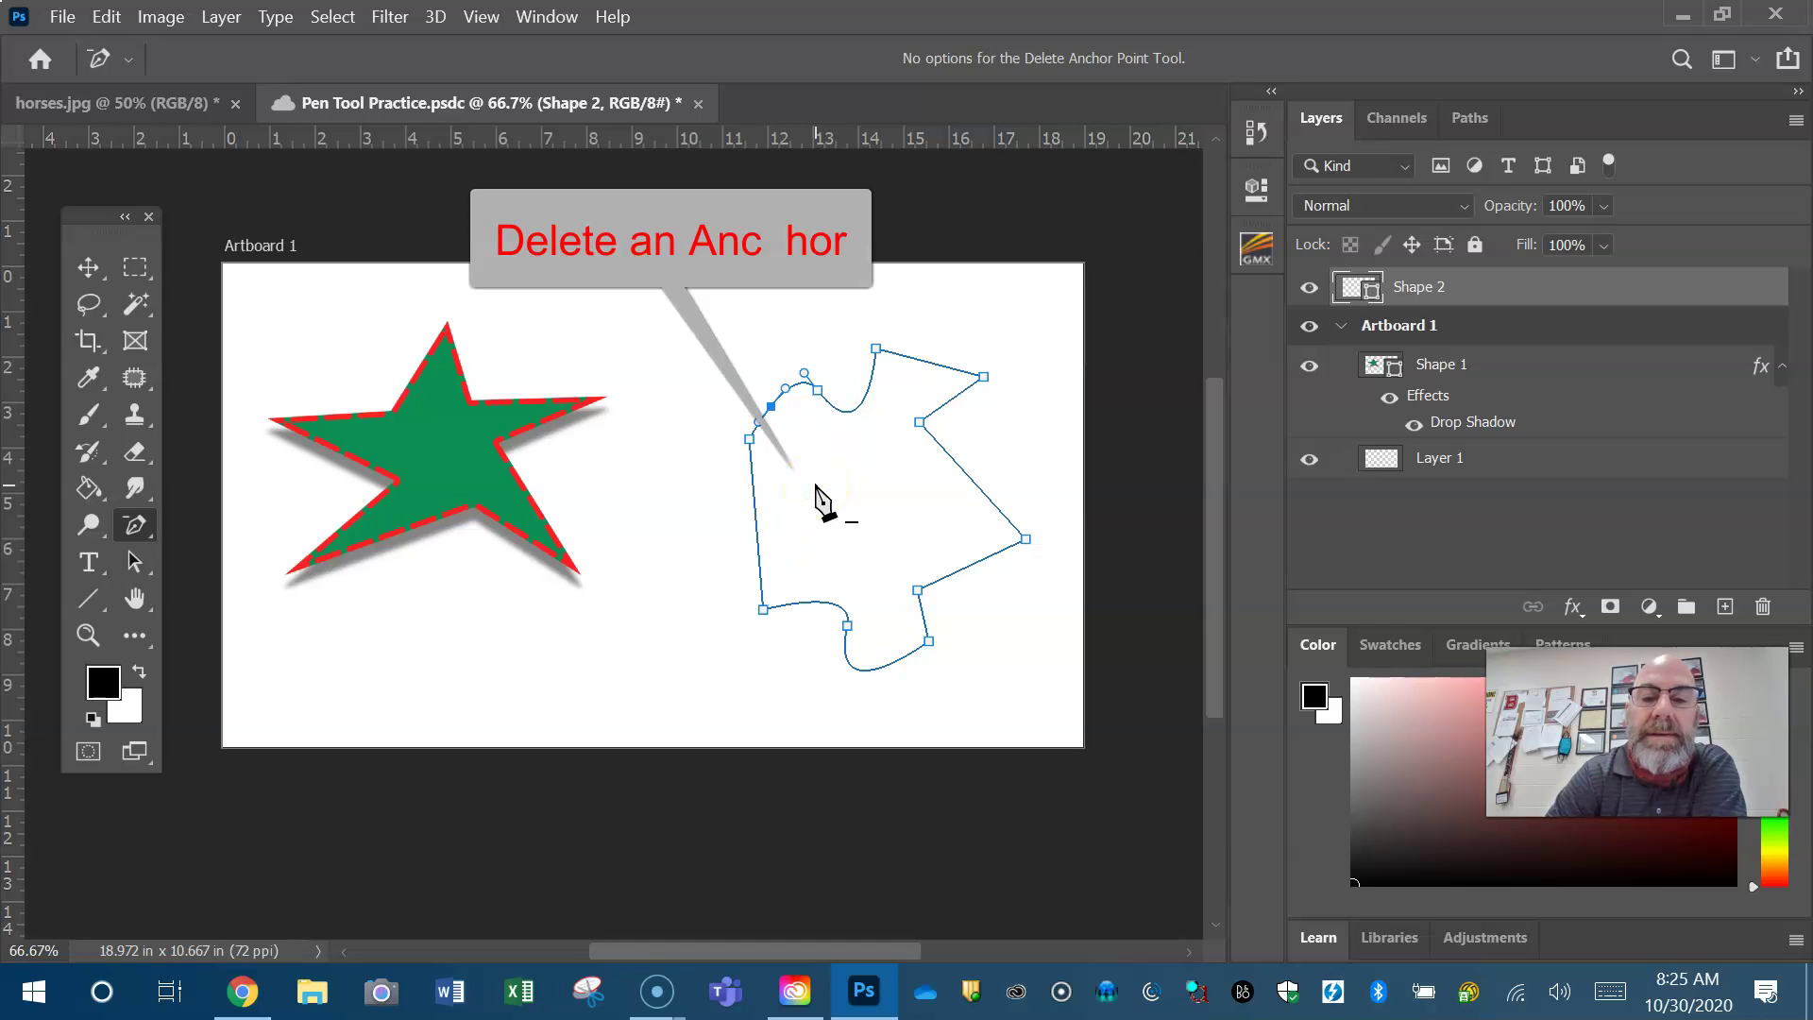
Delete the remaining anchors that form the irregular shape's upper-left curve, right-side notches and bottom curve, reducing it to a six-sided outline.
{"action": "left_click", "coordinate": [770, 405]}
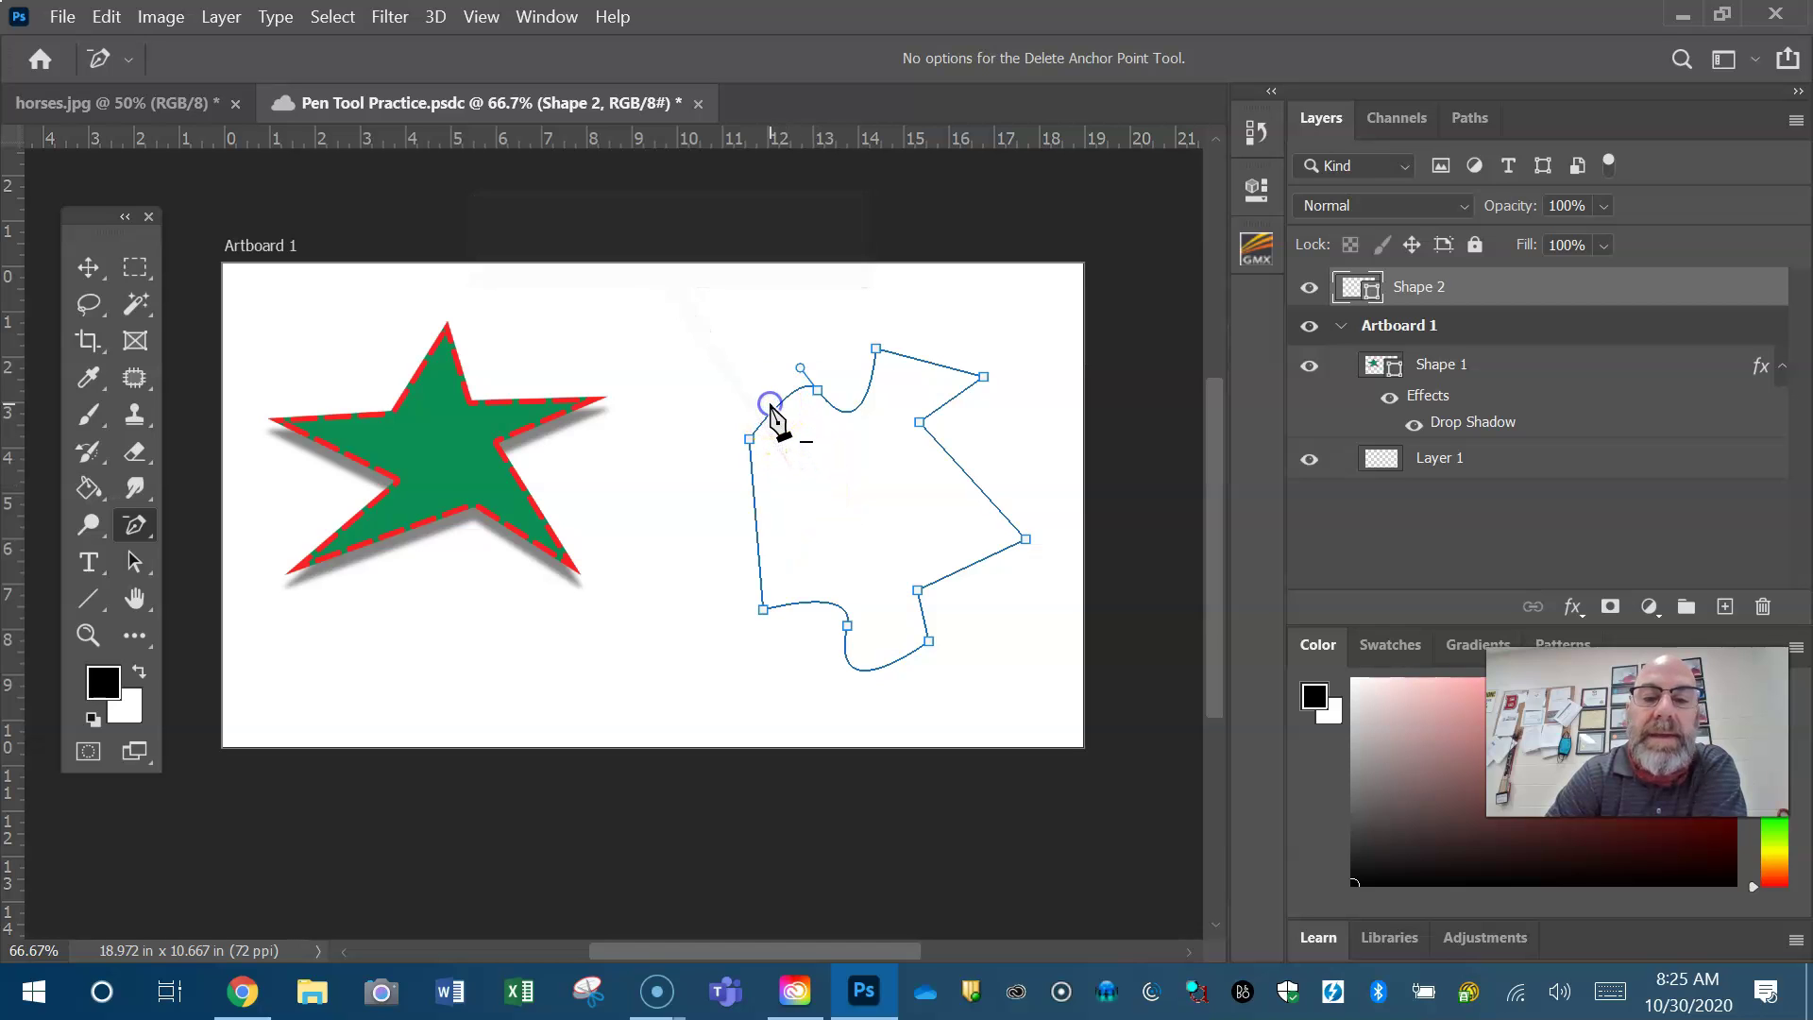
{"action": "left_click", "coordinate": [823, 395]}
{"action": "left_click", "coordinate": [818, 391]}
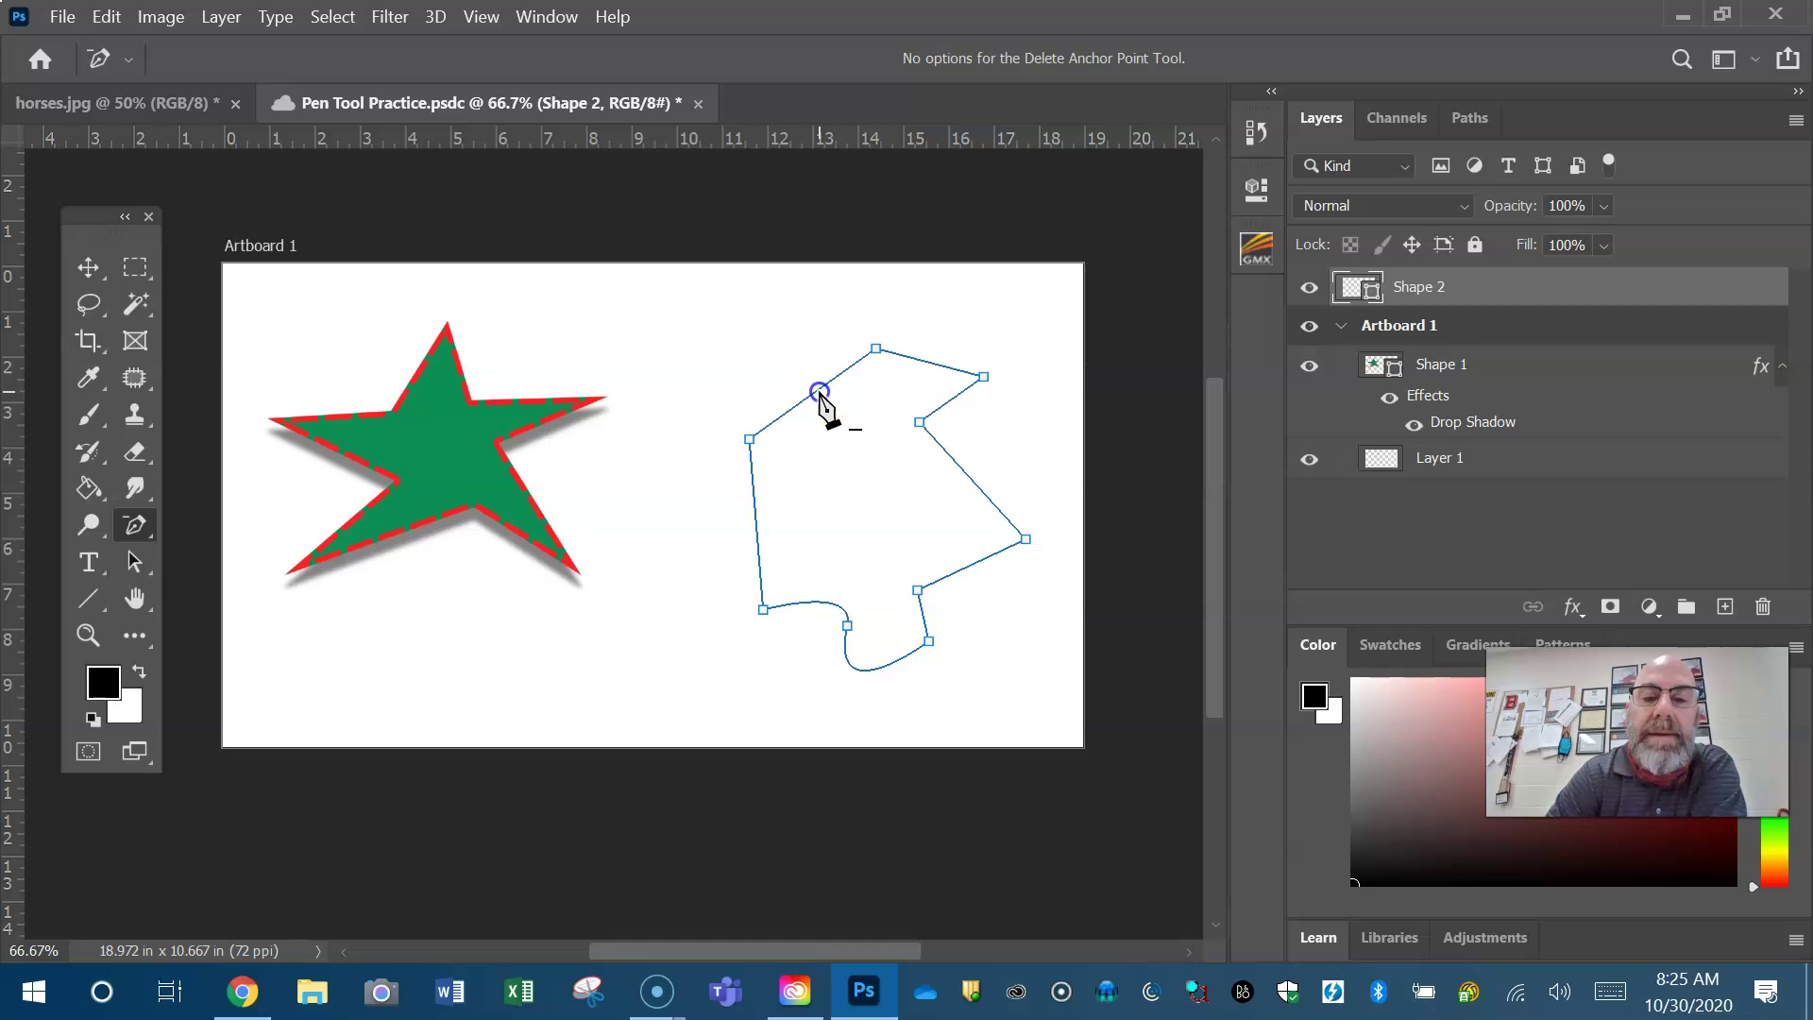
{"action": "left_click", "coordinate": [920, 422]}
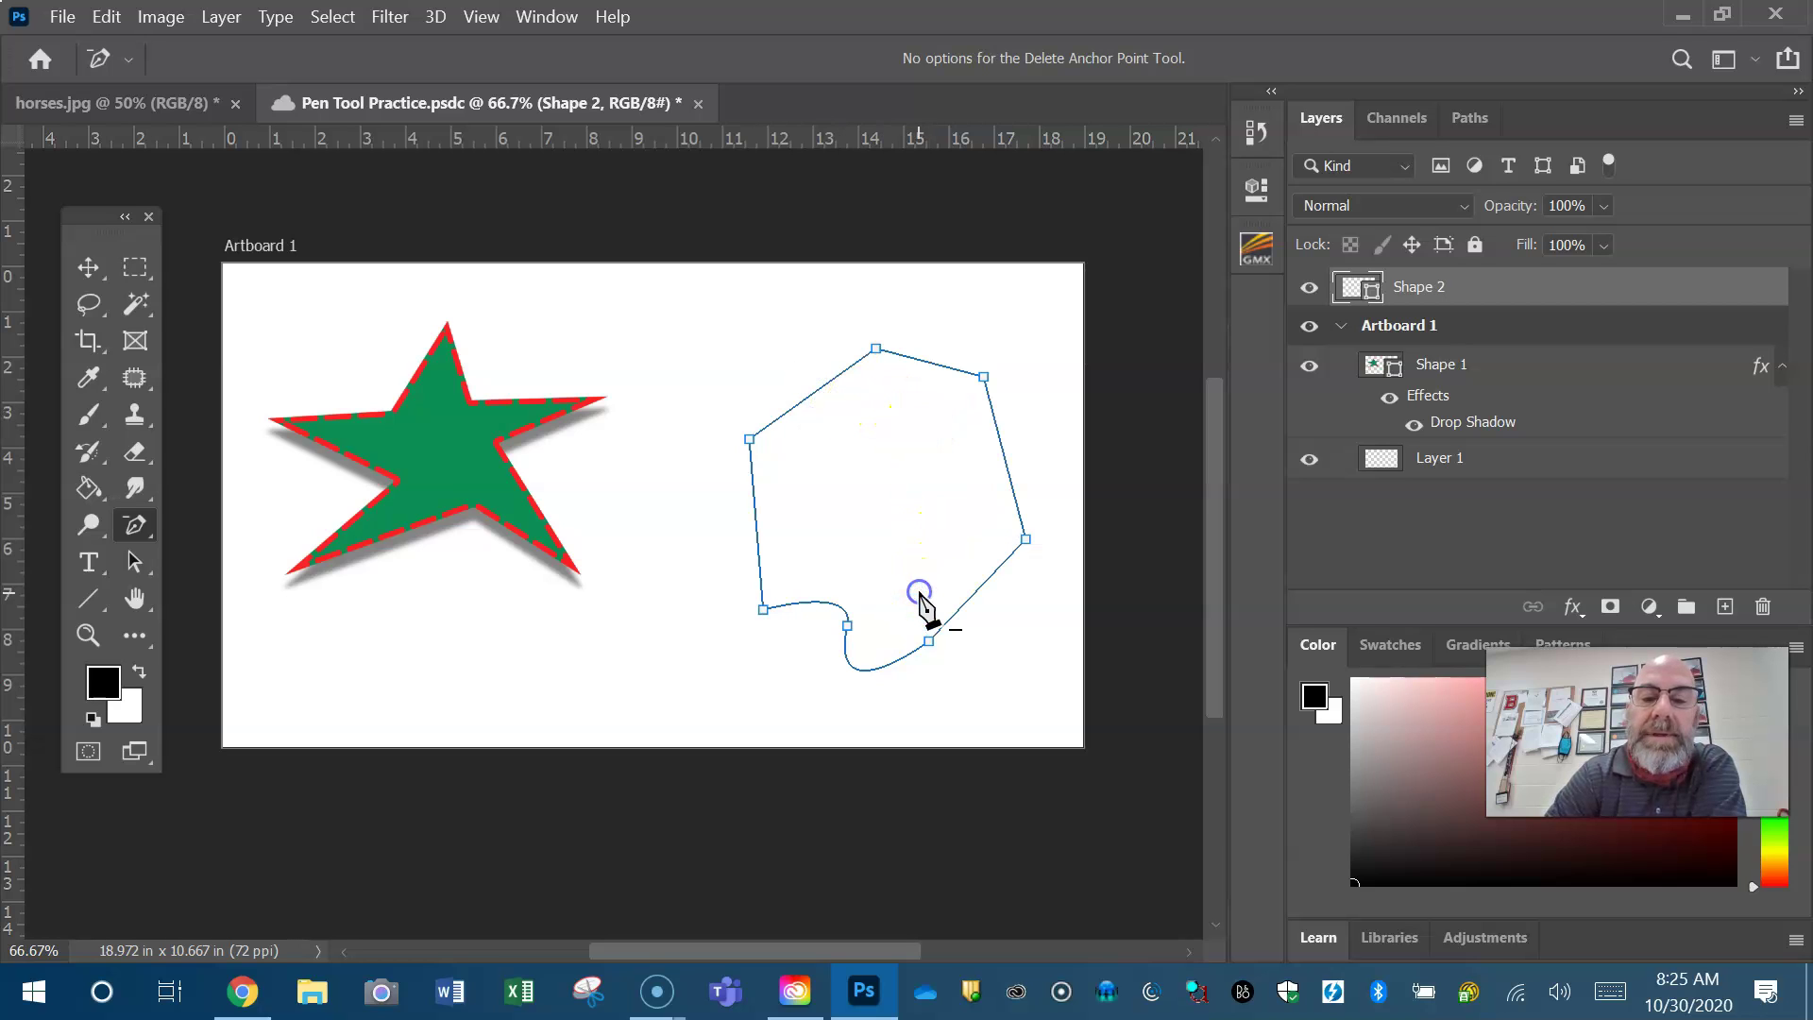
Start a new path with the Curvature Pen Tool, curving six points from Artboard 1's lower middle around a rounded belly to its right side.
{"action": "left_click", "coordinate": [146, 540]}
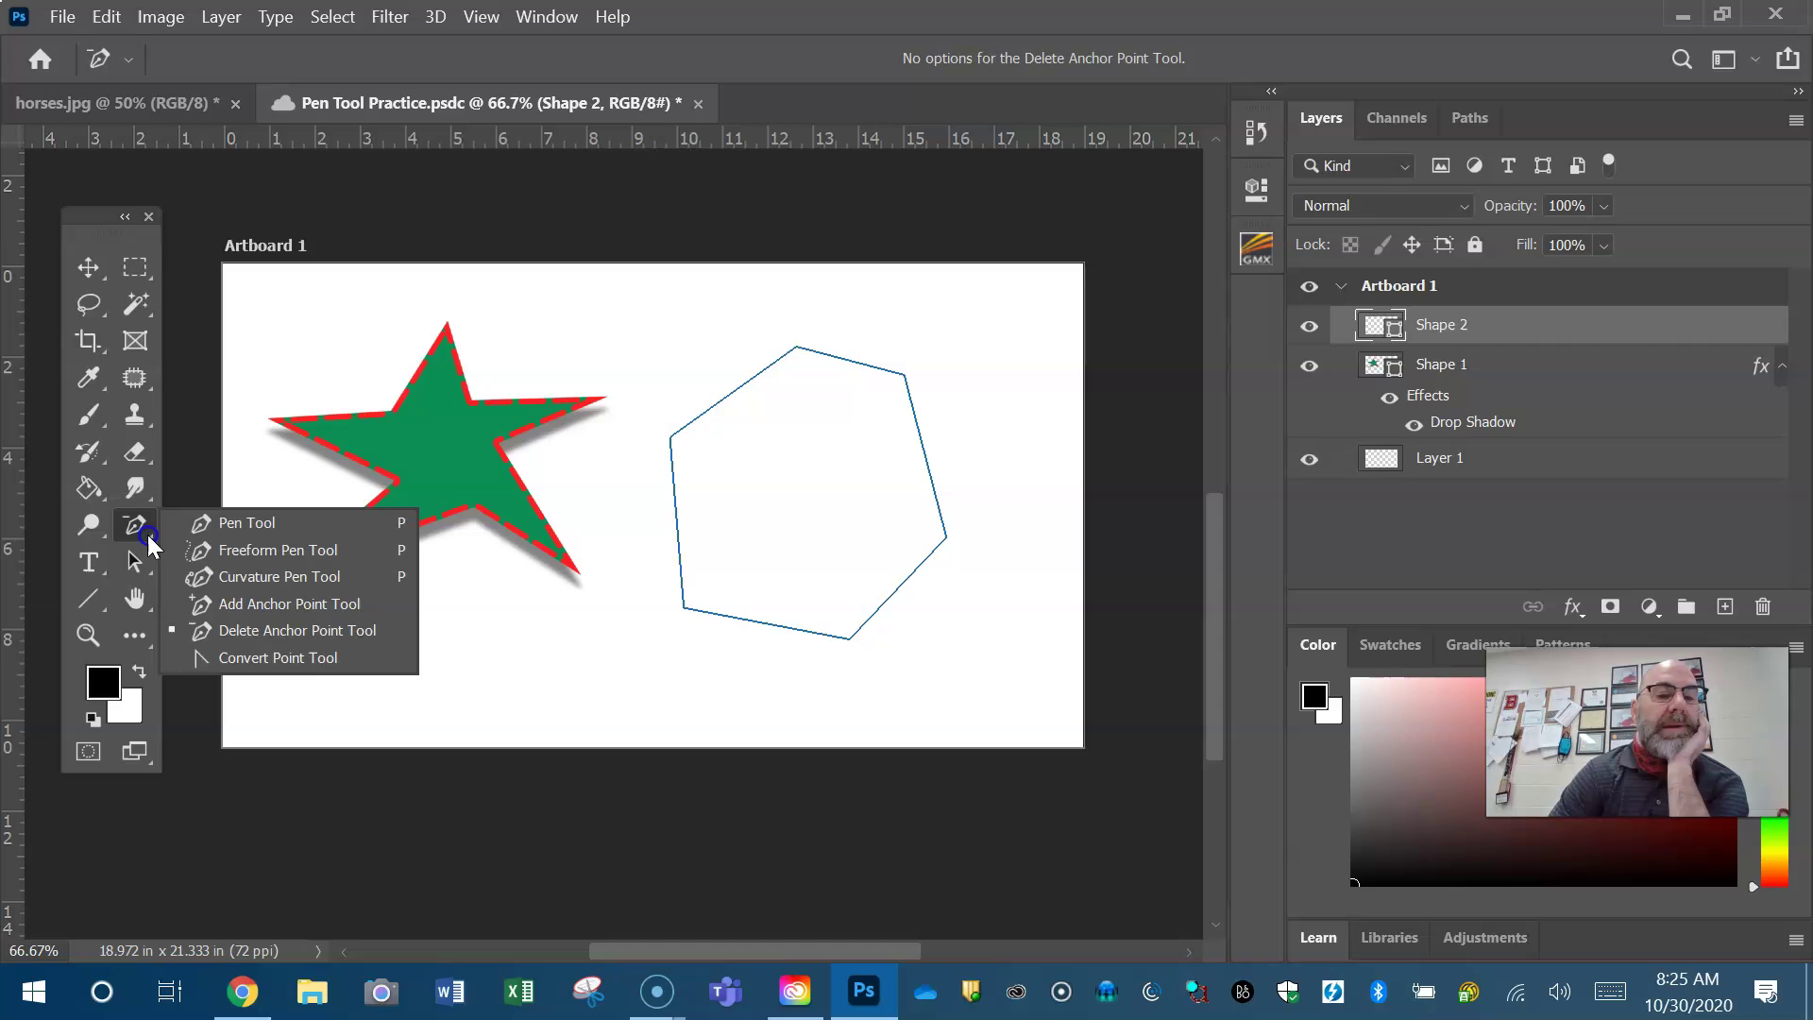
{"action": "left_click", "coordinate": [208, 573]}
{"action": "left_click", "coordinate": [351, 646]}
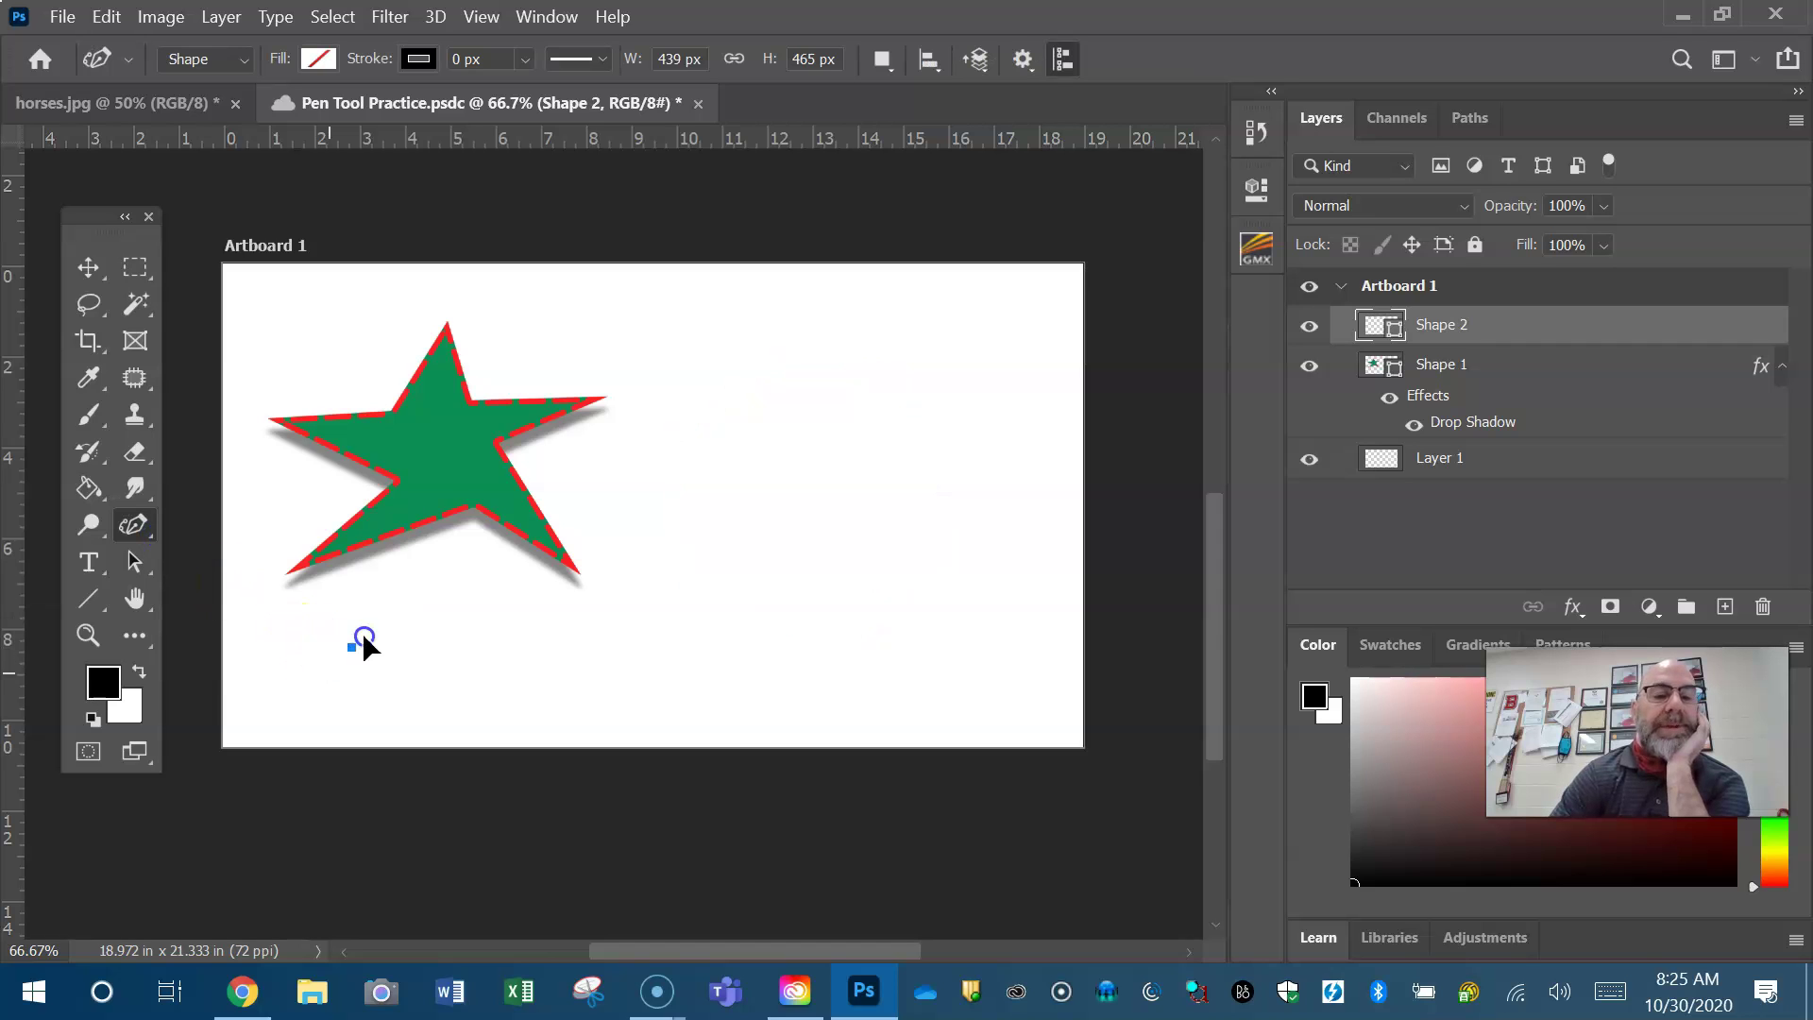
{"action": "left_click", "coordinate": [532, 671]}
{"action": "left_click", "coordinate": [734, 683]}
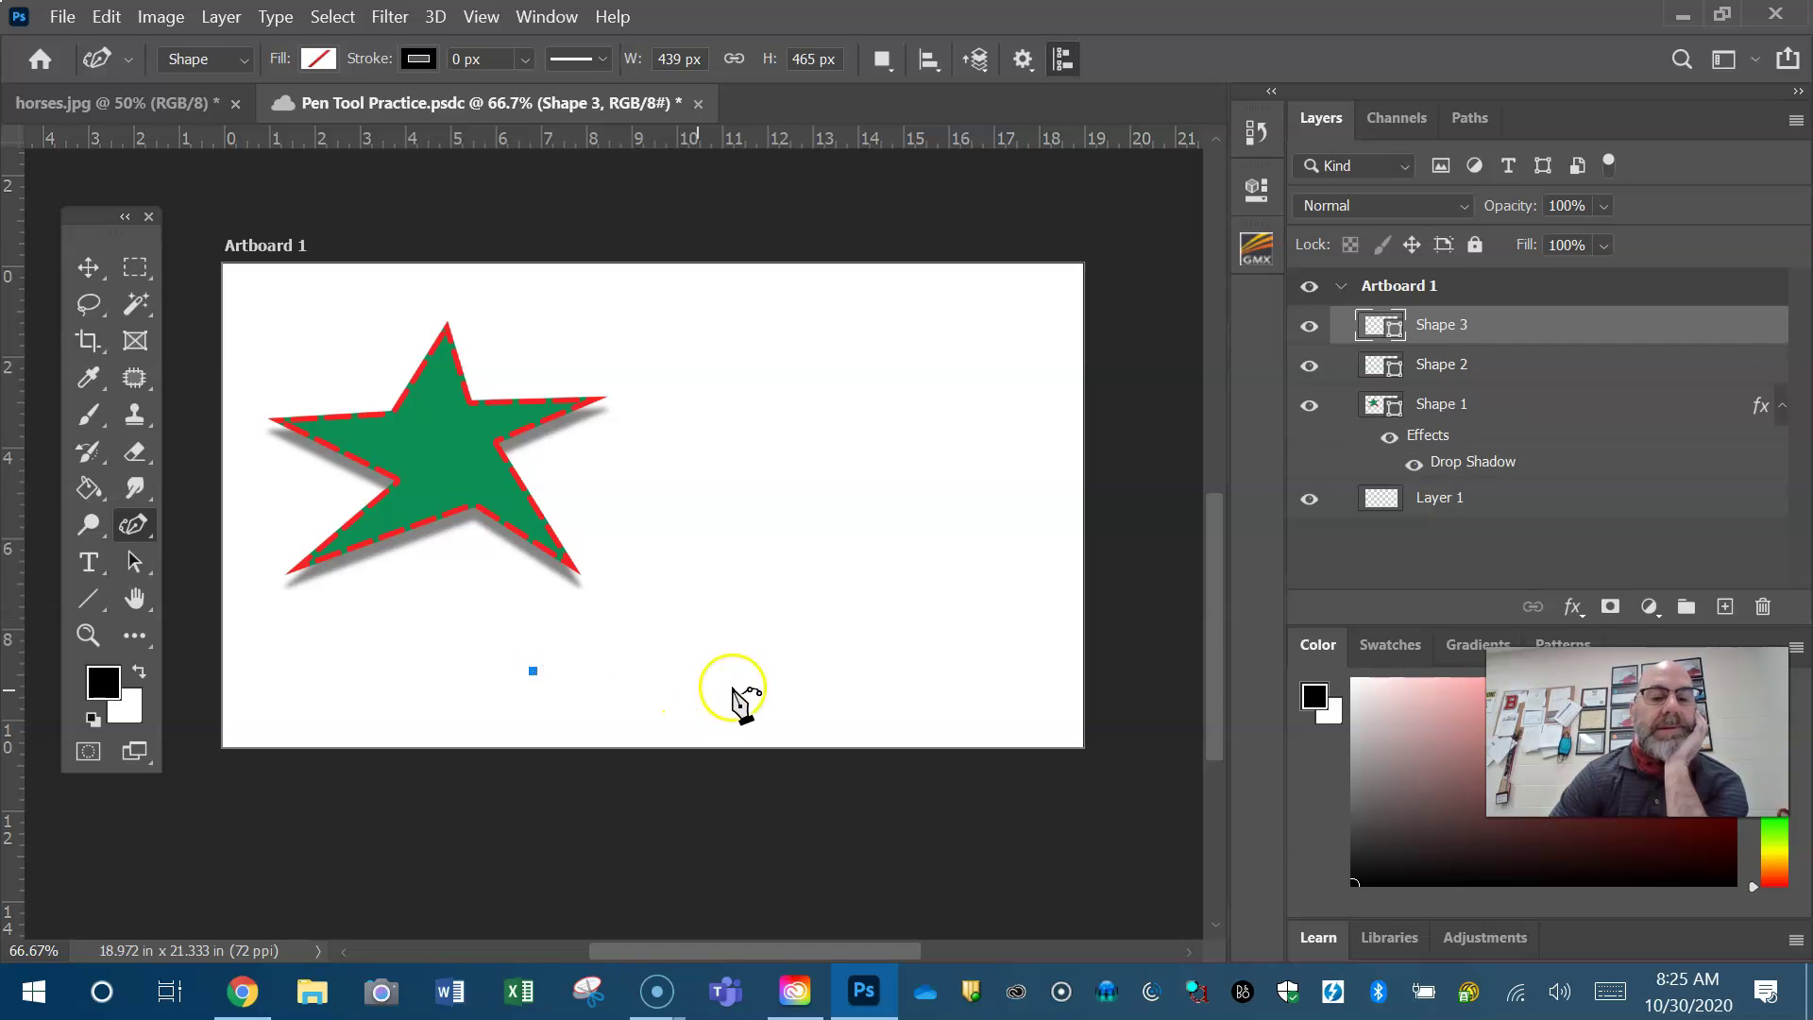
{"action": "left_click_drag", "start_coordinate": [855, 722], "coordinate": [722, 493]}
{"action": "left_click", "coordinate": [636, 670]}
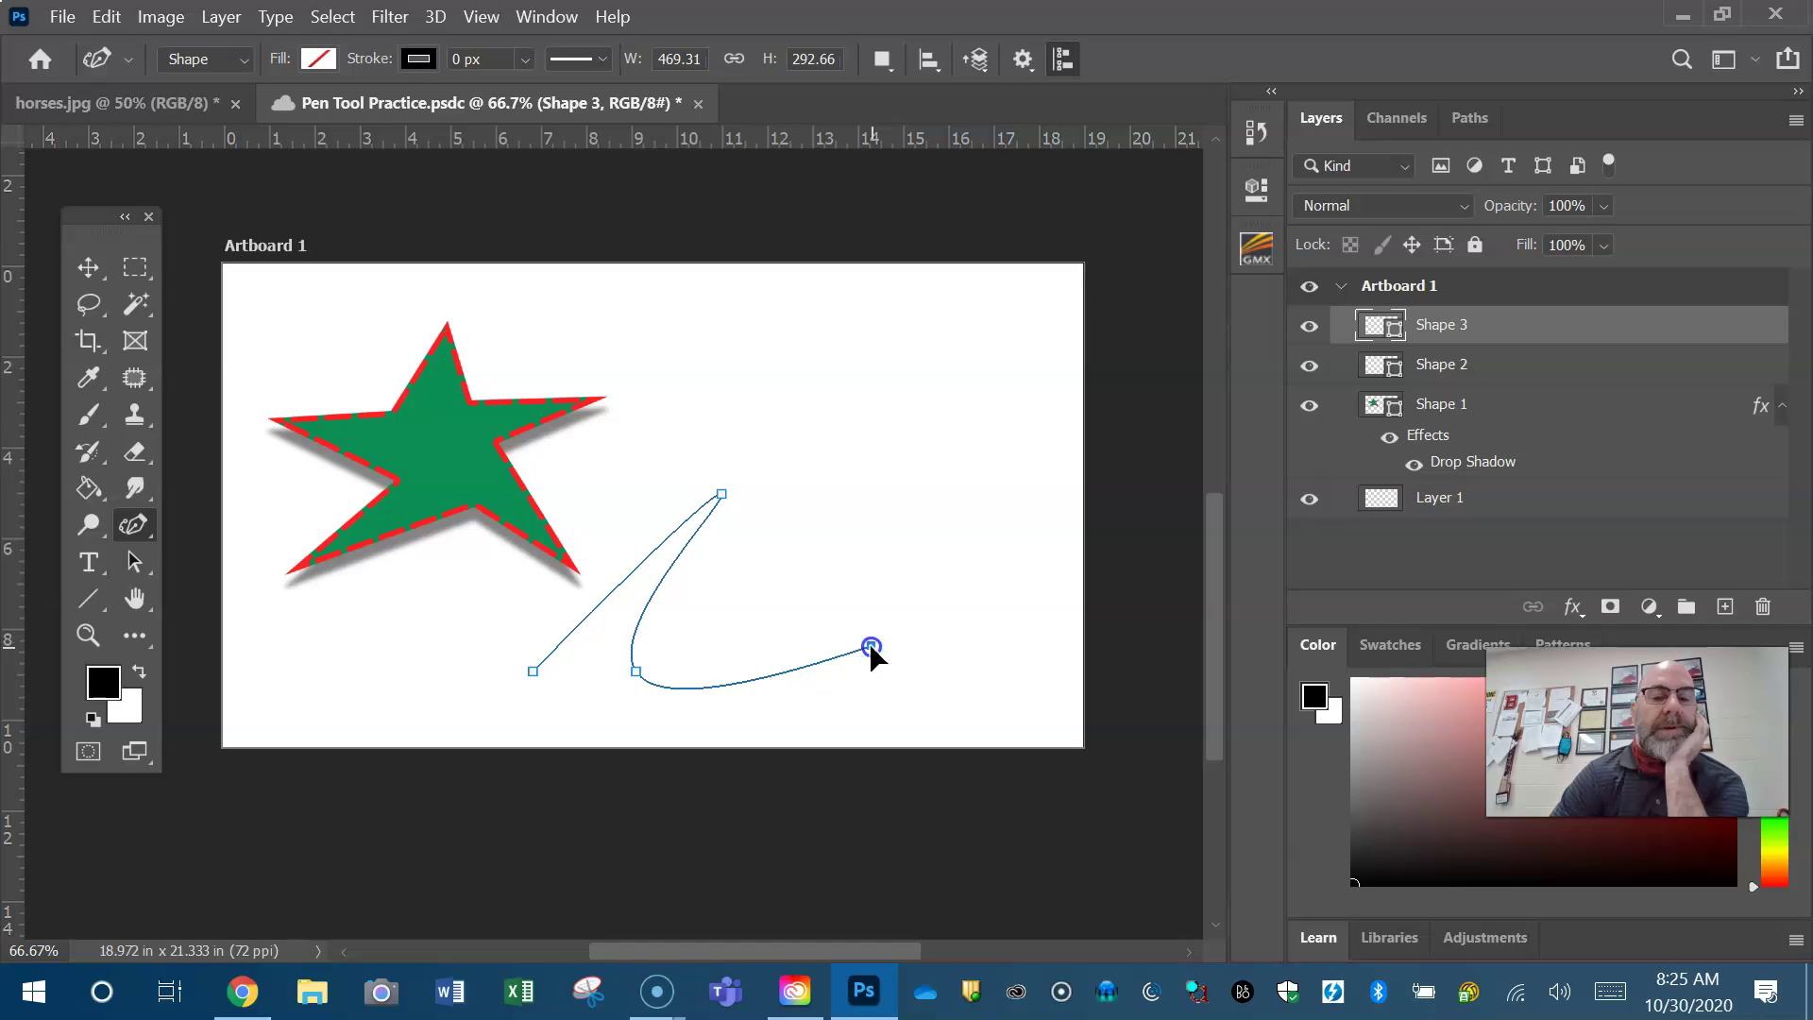
{"action": "left_click", "coordinate": [839, 643]}
{"action": "mouse_move", "coordinate": [814, 512]}
{"action": "left_mouse_down"}
{"action": "mouse_move", "coordinate": [931, 490]}
{"action": "mouse_move", "coordinate": [840, 504]}
{"action": "left_mouse_up"}
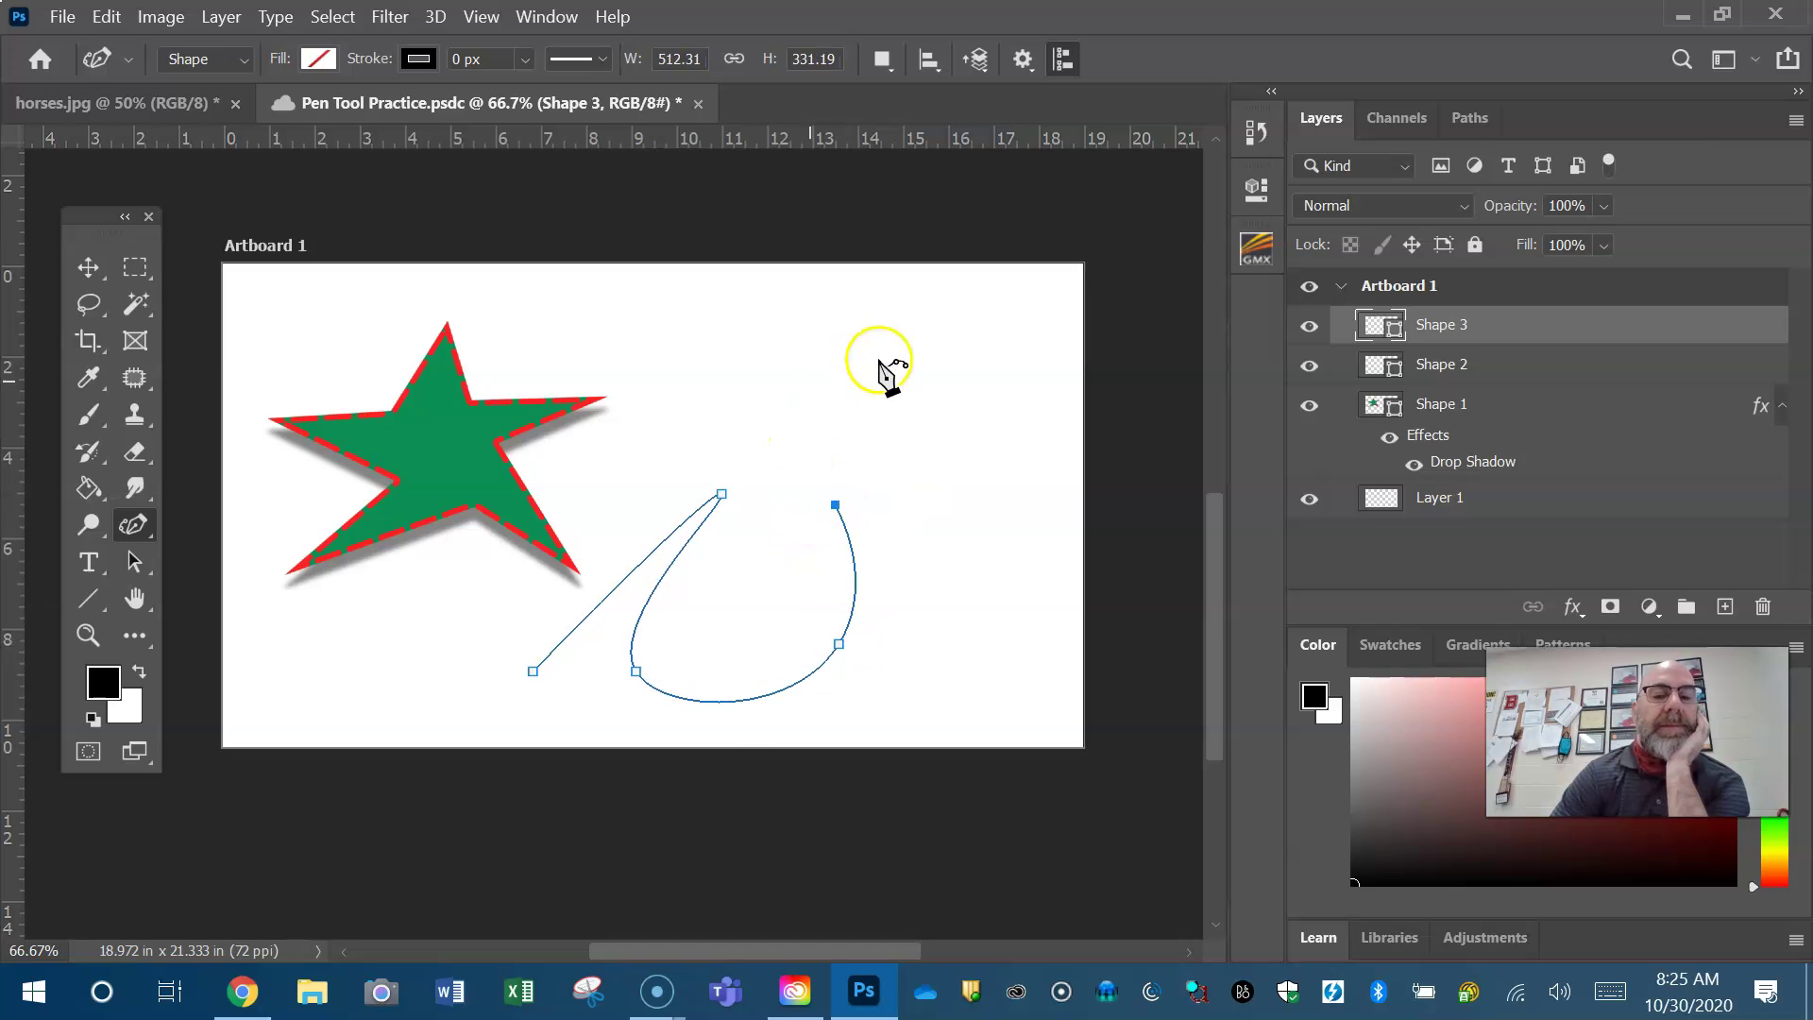
{"action": "left_click_drag", "start_coordinate": [957, 362], "coordinate": [993, 412]}
{"action": "left_click_drag", "start_coordinate": [966, 481], "coordinate": [989, 554]}
{"action": "left_click_drag", "start_coordinate": [941, 673], "coordinate": [989, 513]}
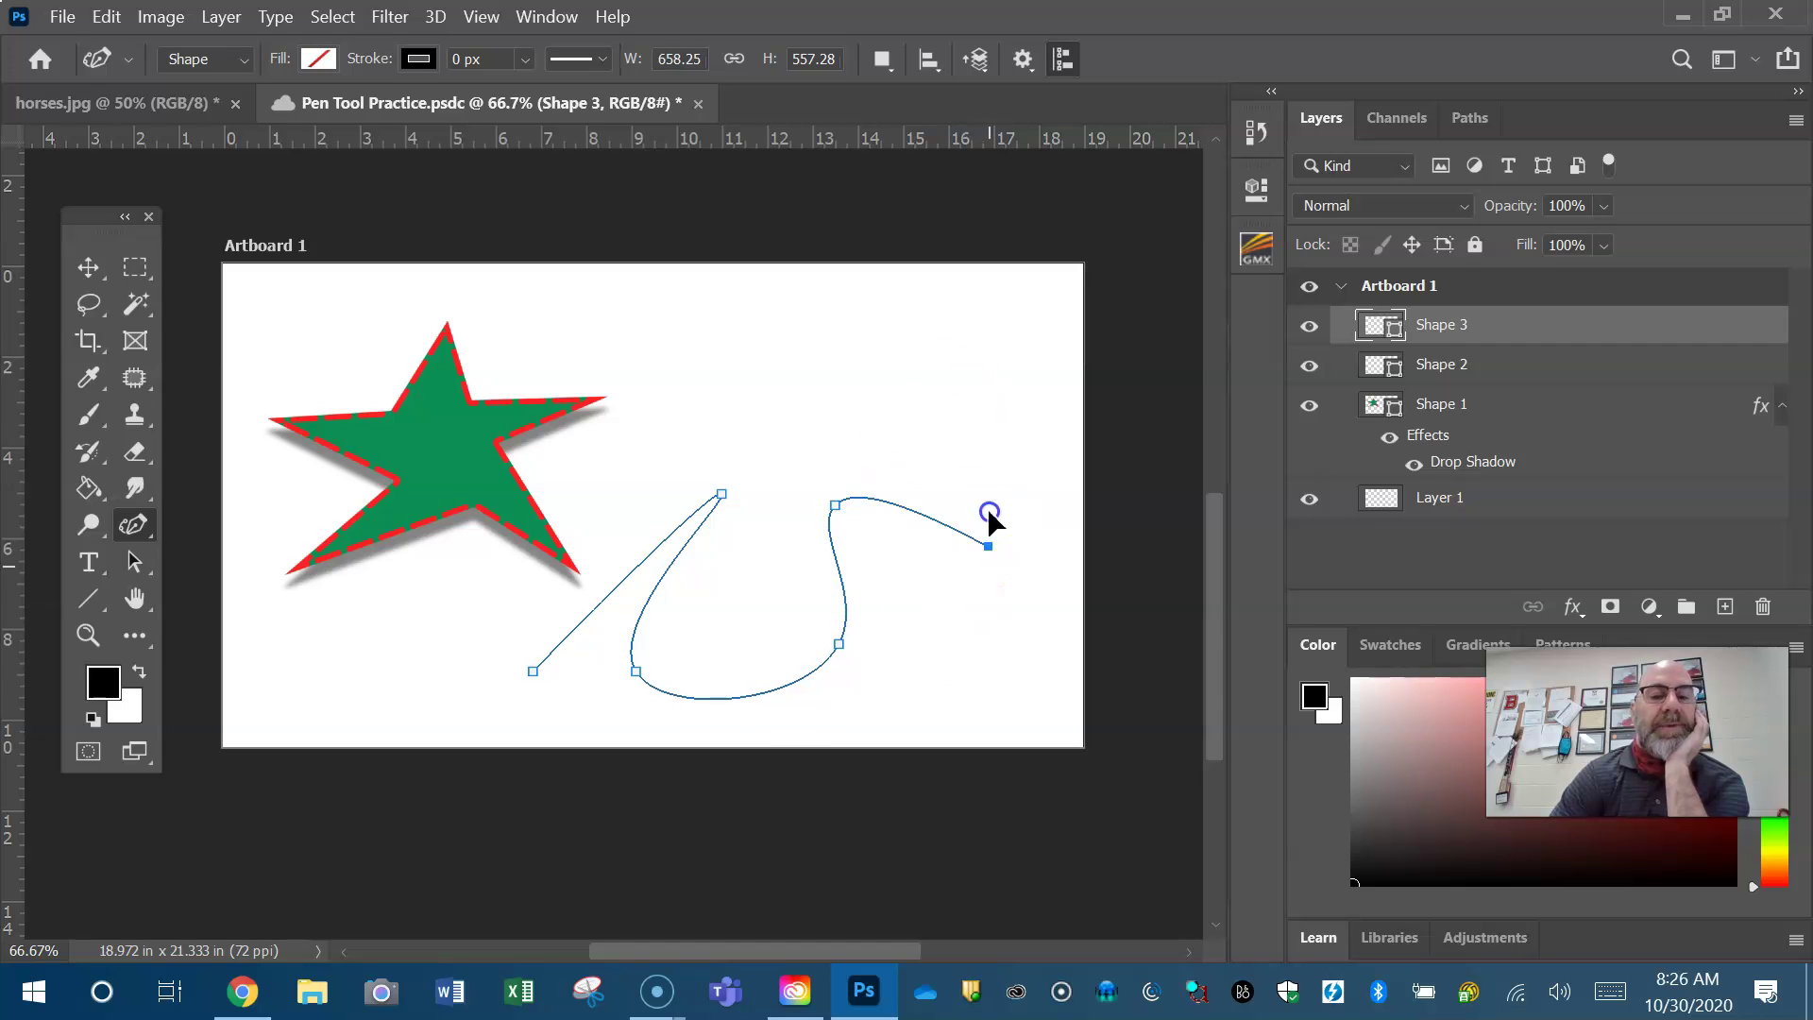
Continue the curved path back over the top with four more points and close it at its starting point, about 718 by 506 px overall.
{"action": "left_click_drag", "start_coordinate": [972, 393], "coordinate": [891, 452]}
{"action": "left_click_drag", "start_coordinate": [864, 357], "coordinate": [769, 472]}
{"action": "left_click_drag", "start_coordinate": [701, 400], "coordinate": [676, 378]}
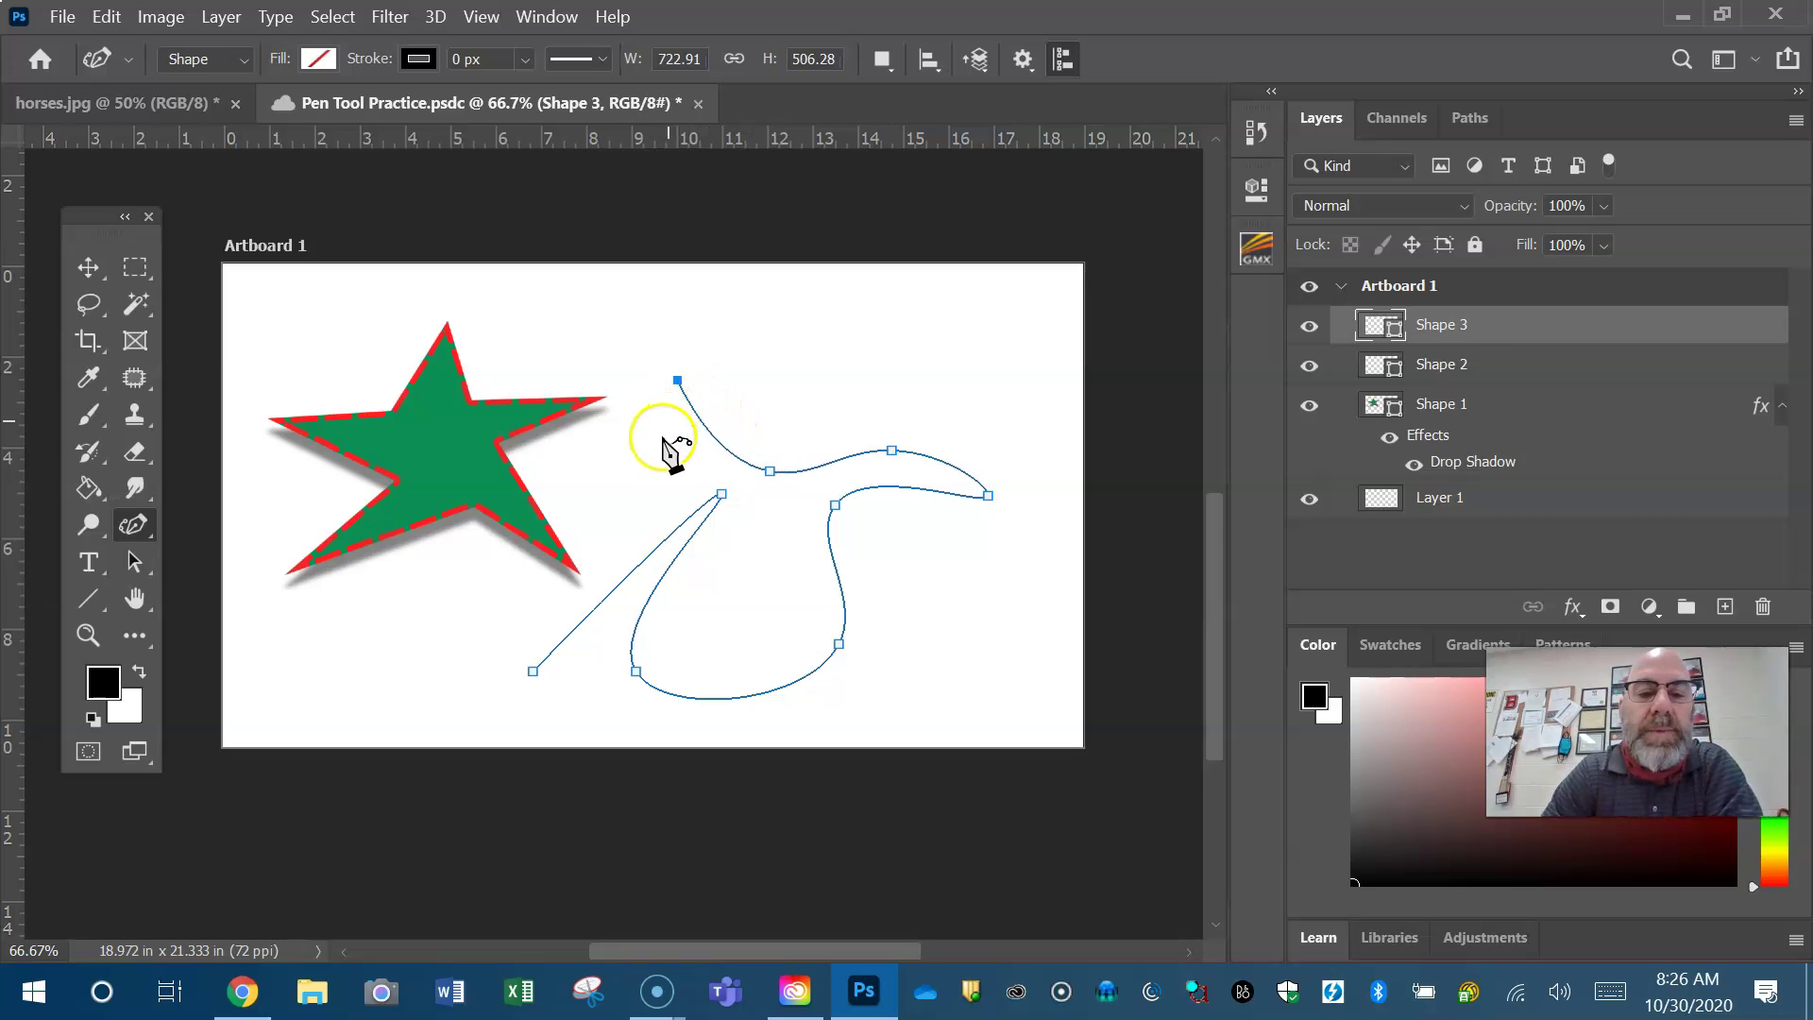
{"action": "left_click", "coordinate": [642, 497]}
{"action": "left_click_drag", "start_coordinate": [641, 522], "coordinate": [629, 524]}
{"action": "left_click", "coordinate": [627, 522]}
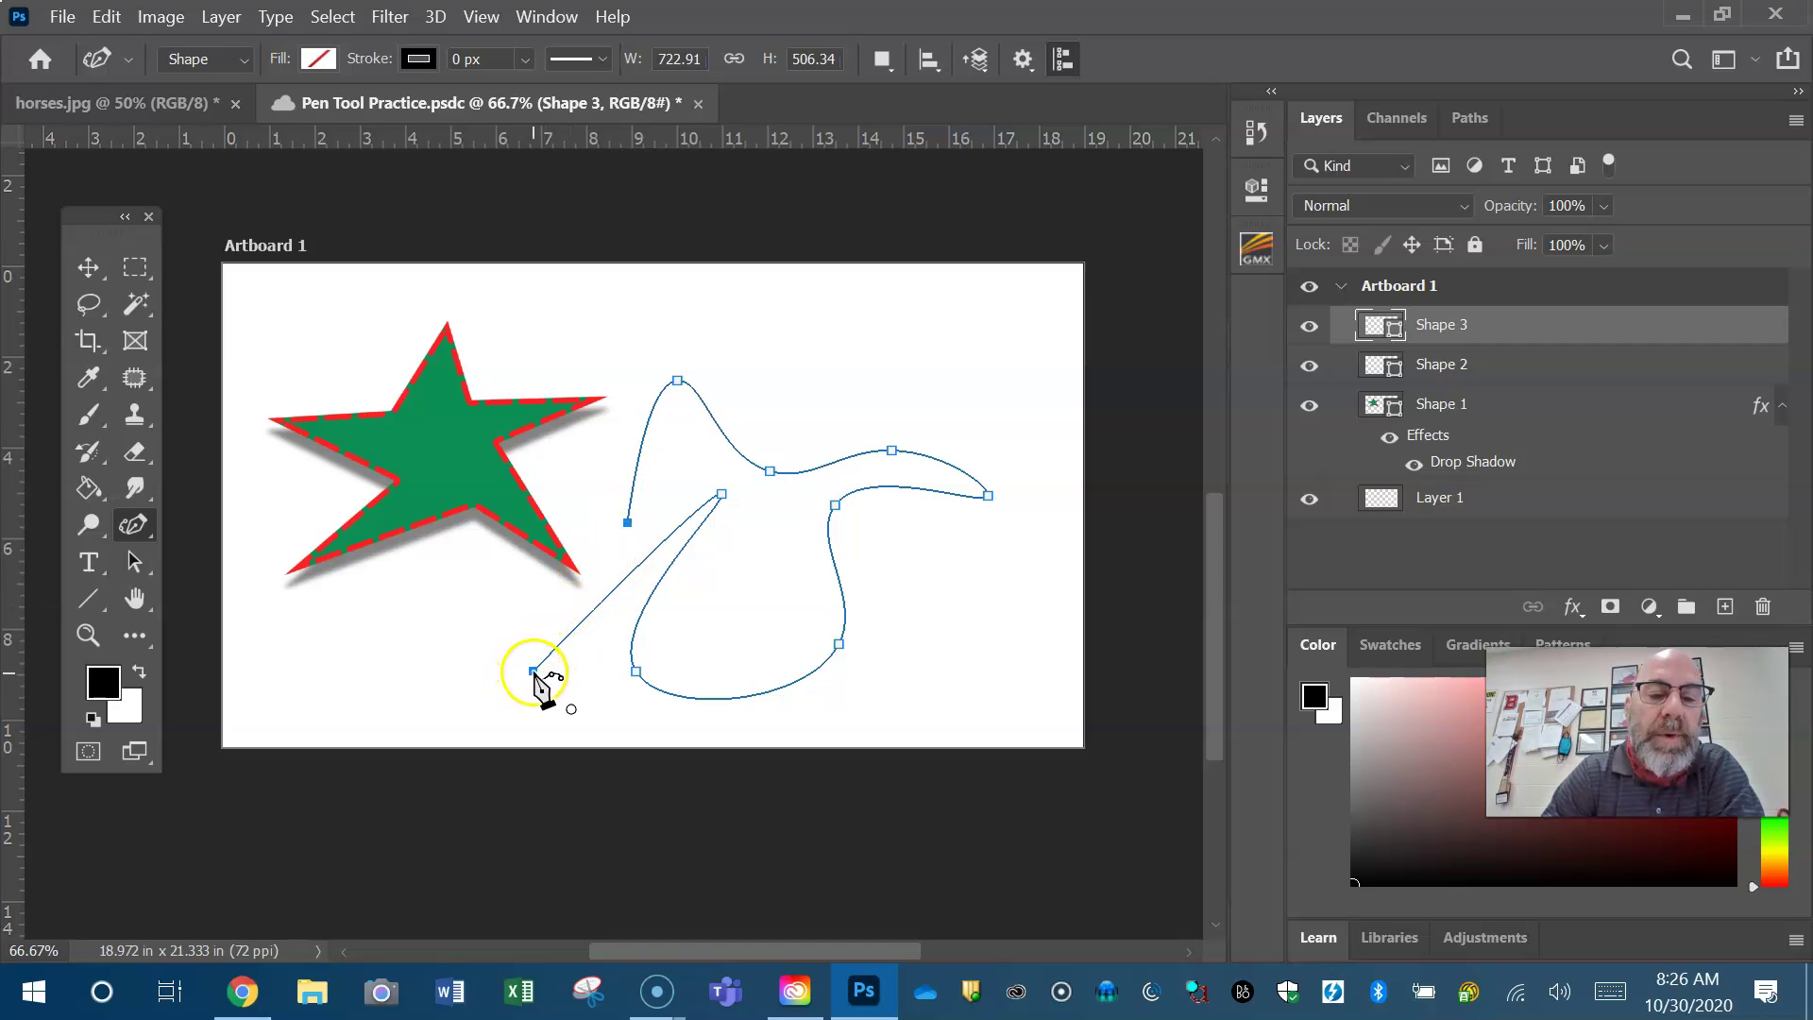
{"action": "left_click", "coordinate": [533, 671]}
{"action": "left_click", "coordinate": [456, 665]}
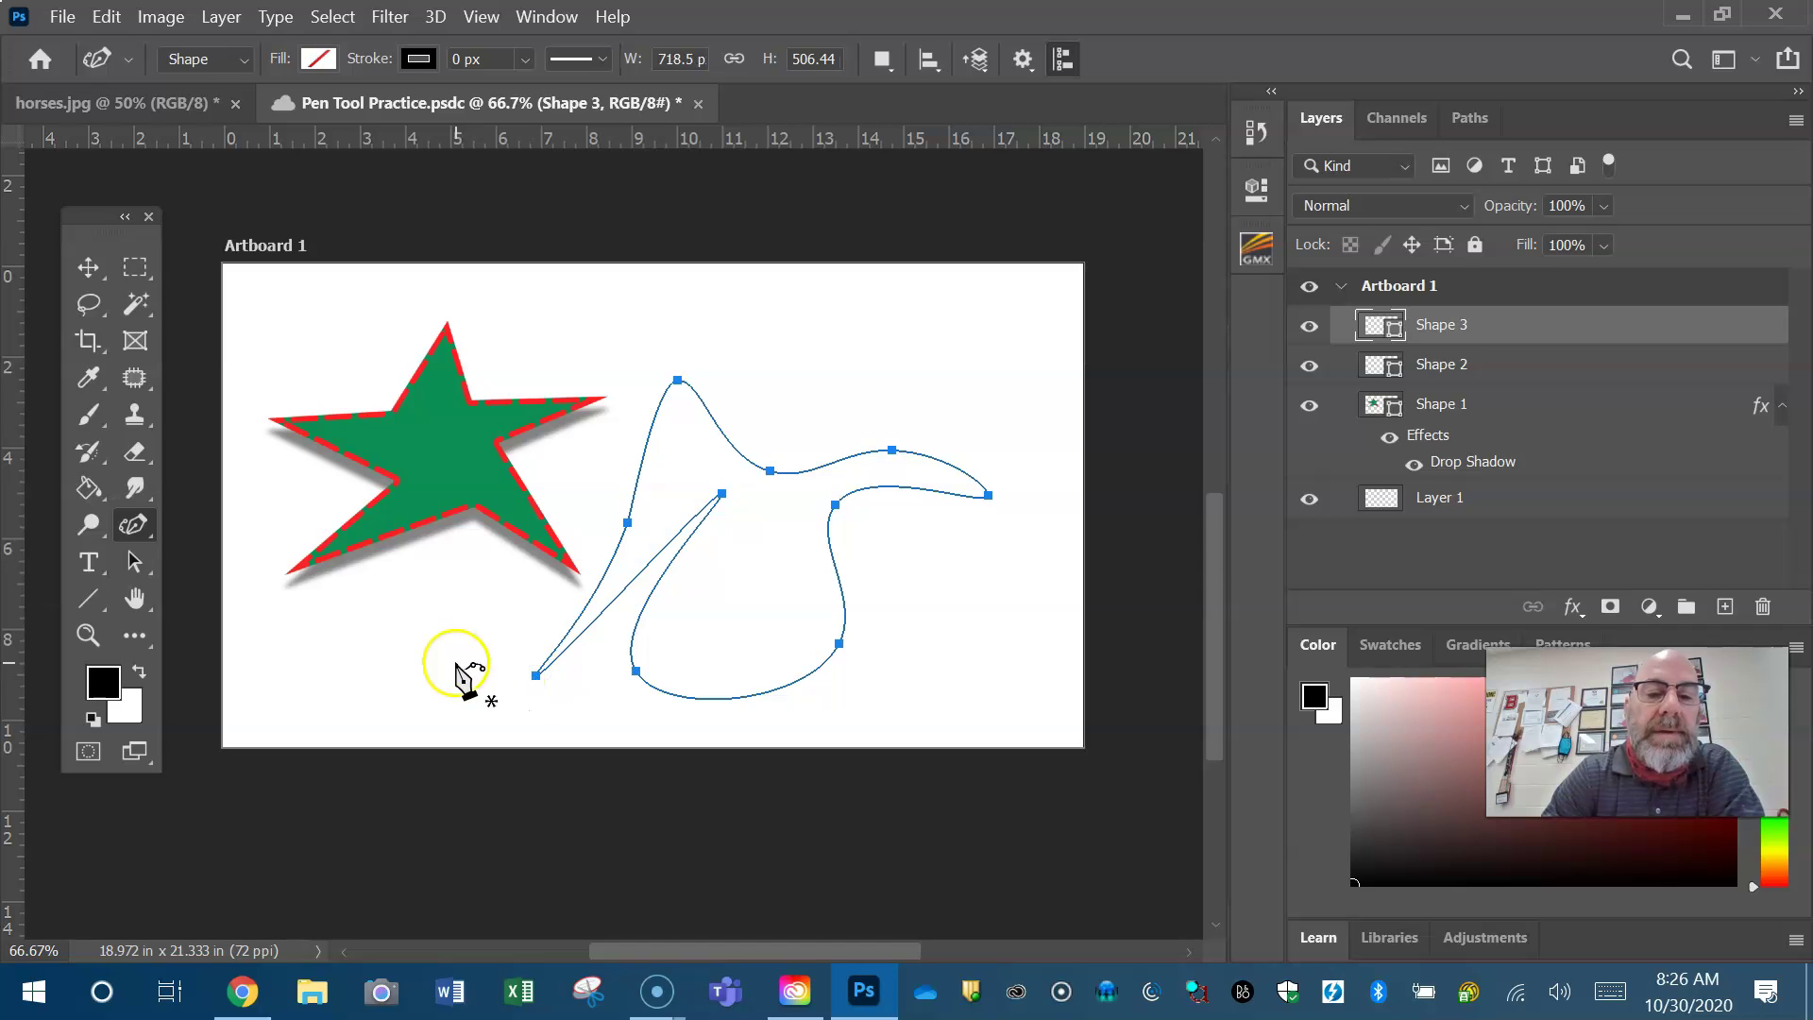
Add an anchor point midway along the curved shape's inner right edge with the Add Anchor Point Tool.
{"action": "left_click", "coordinate": [148, 545]}
{"action": "left_click", "coordinate": [237, 599]}
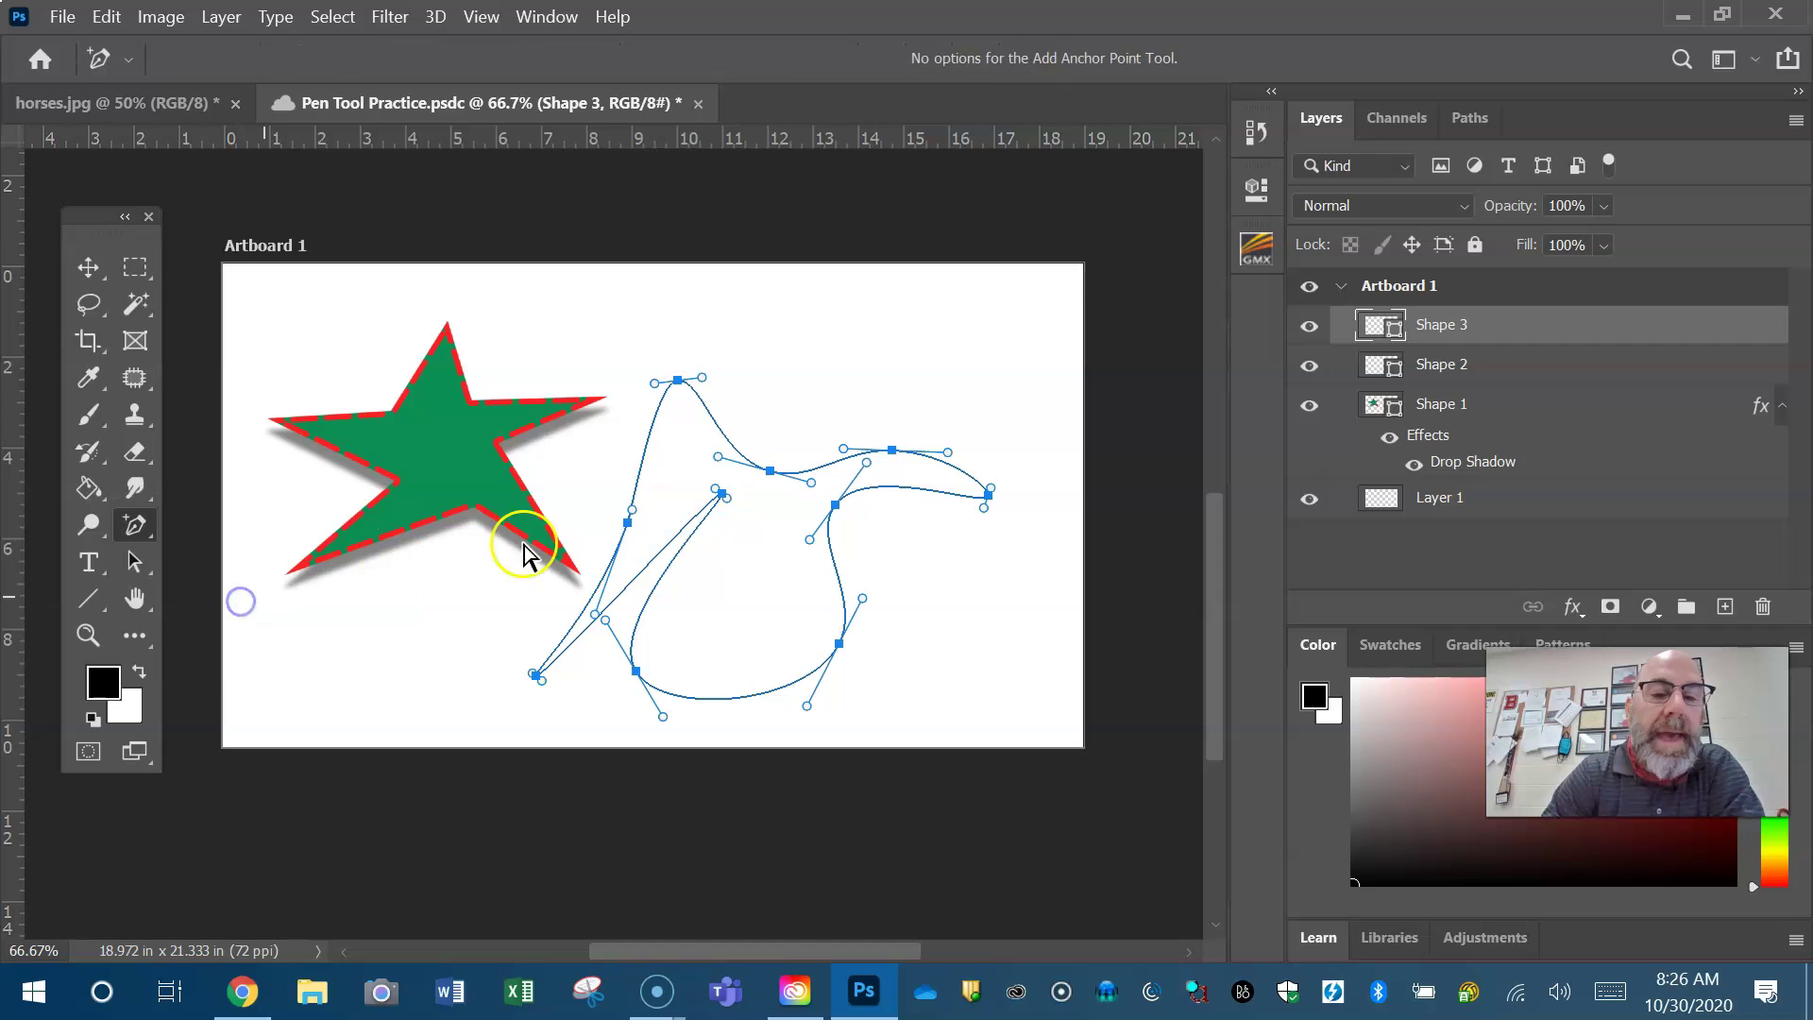
{"action": "left_click", "coordinate": [839, 567]}
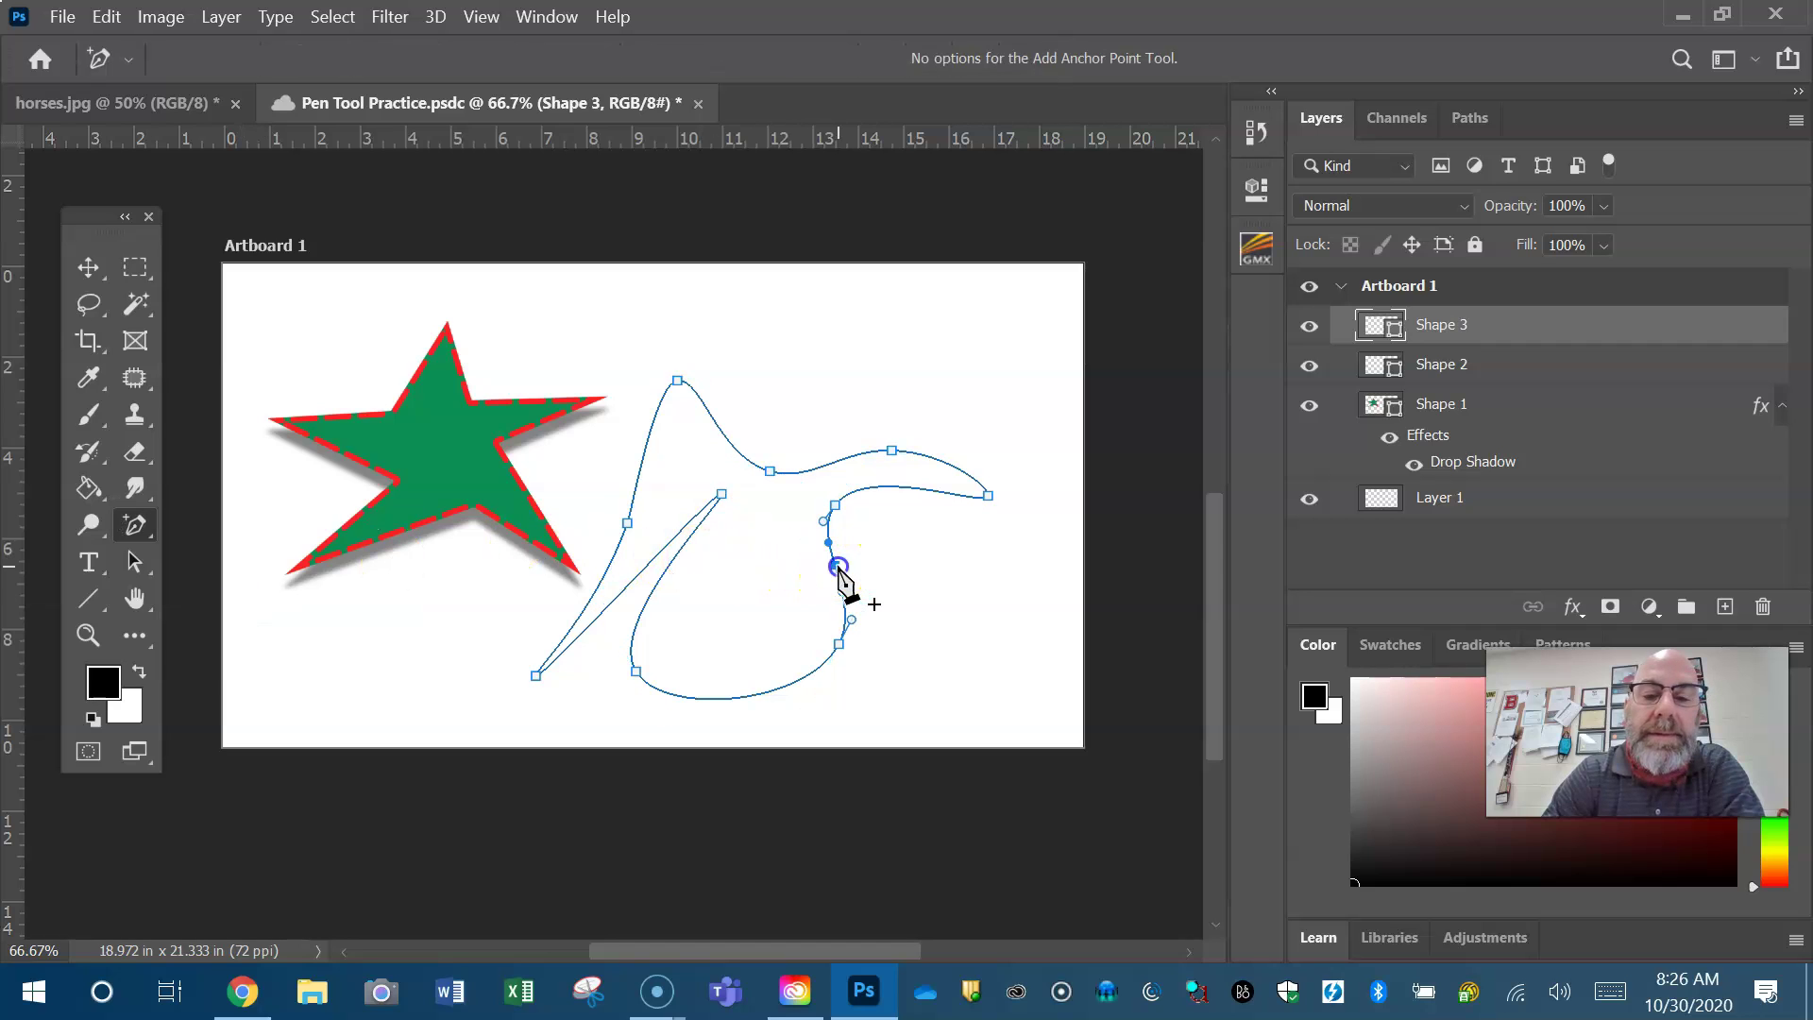
Try deleting the curved shape's bottom-left anchor and far-left tip anchor with the Delete Anchor Point Tool, and undo both deletions.
{"action": "left_click", "coordinate": [150, 535]}
{"action": "left_click", "coordinate": [246, 628]}
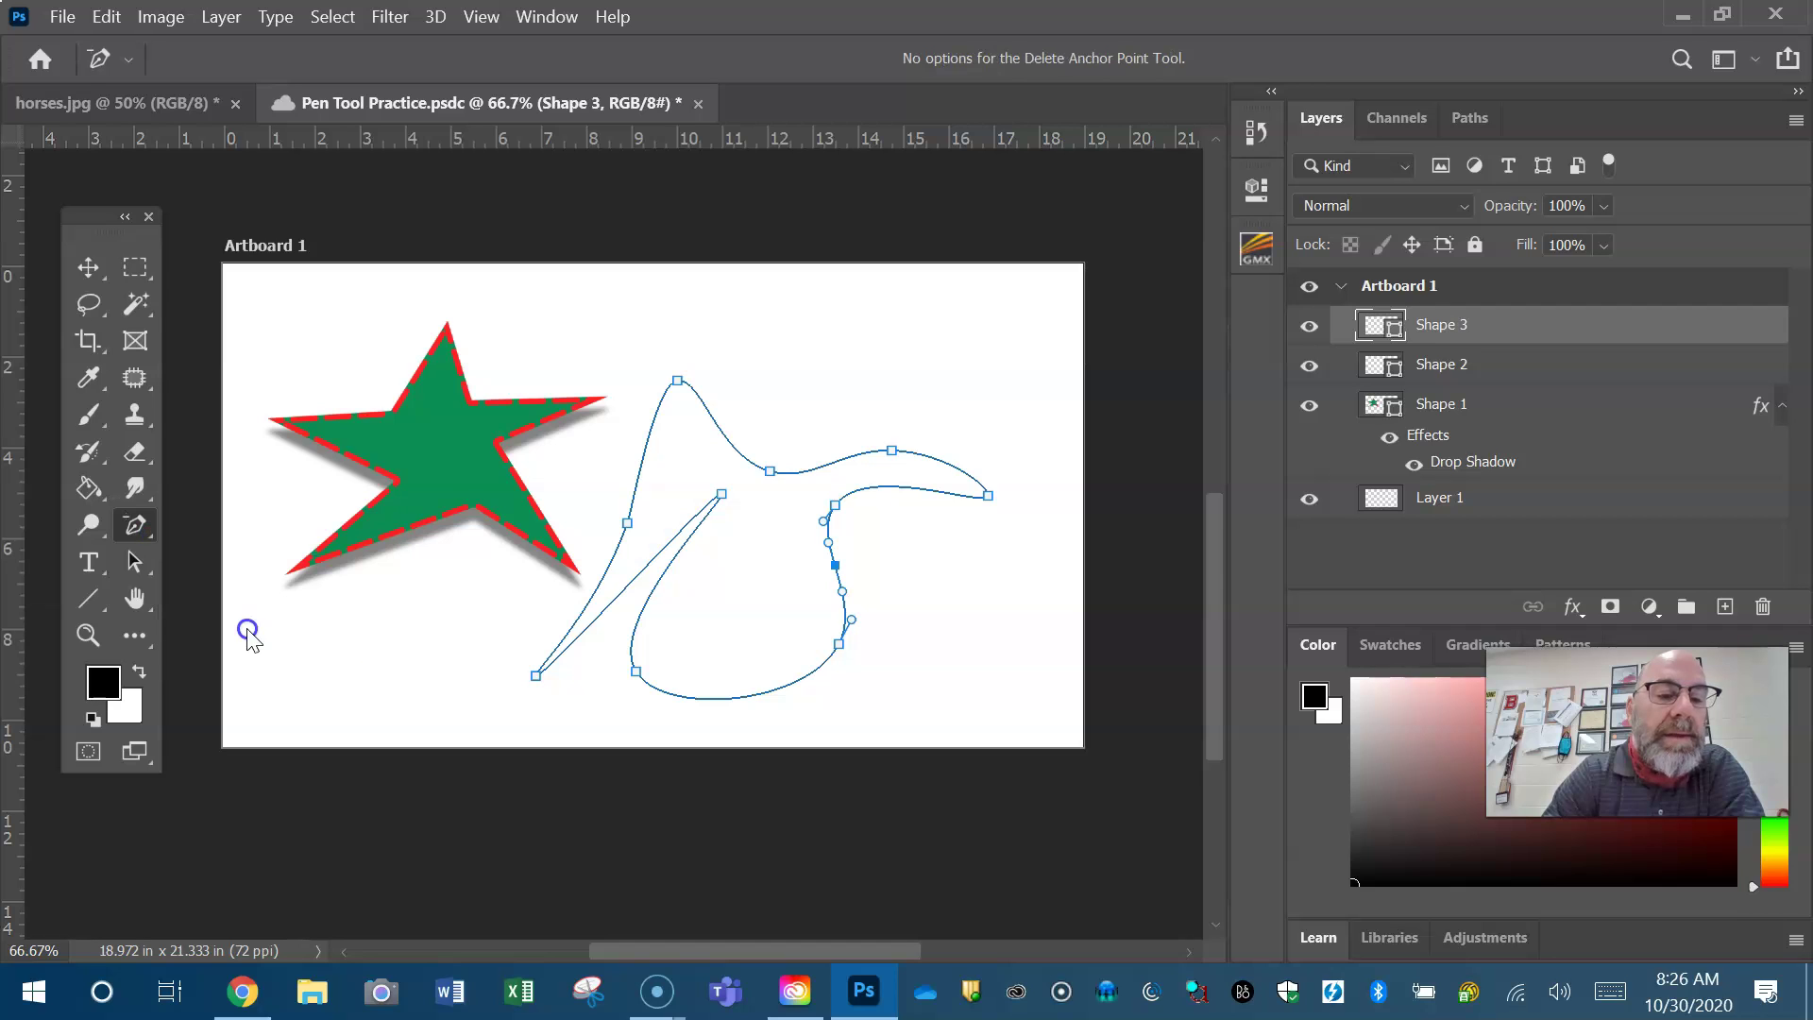
{"action": "left_click", "coordinate": [636, 672]}
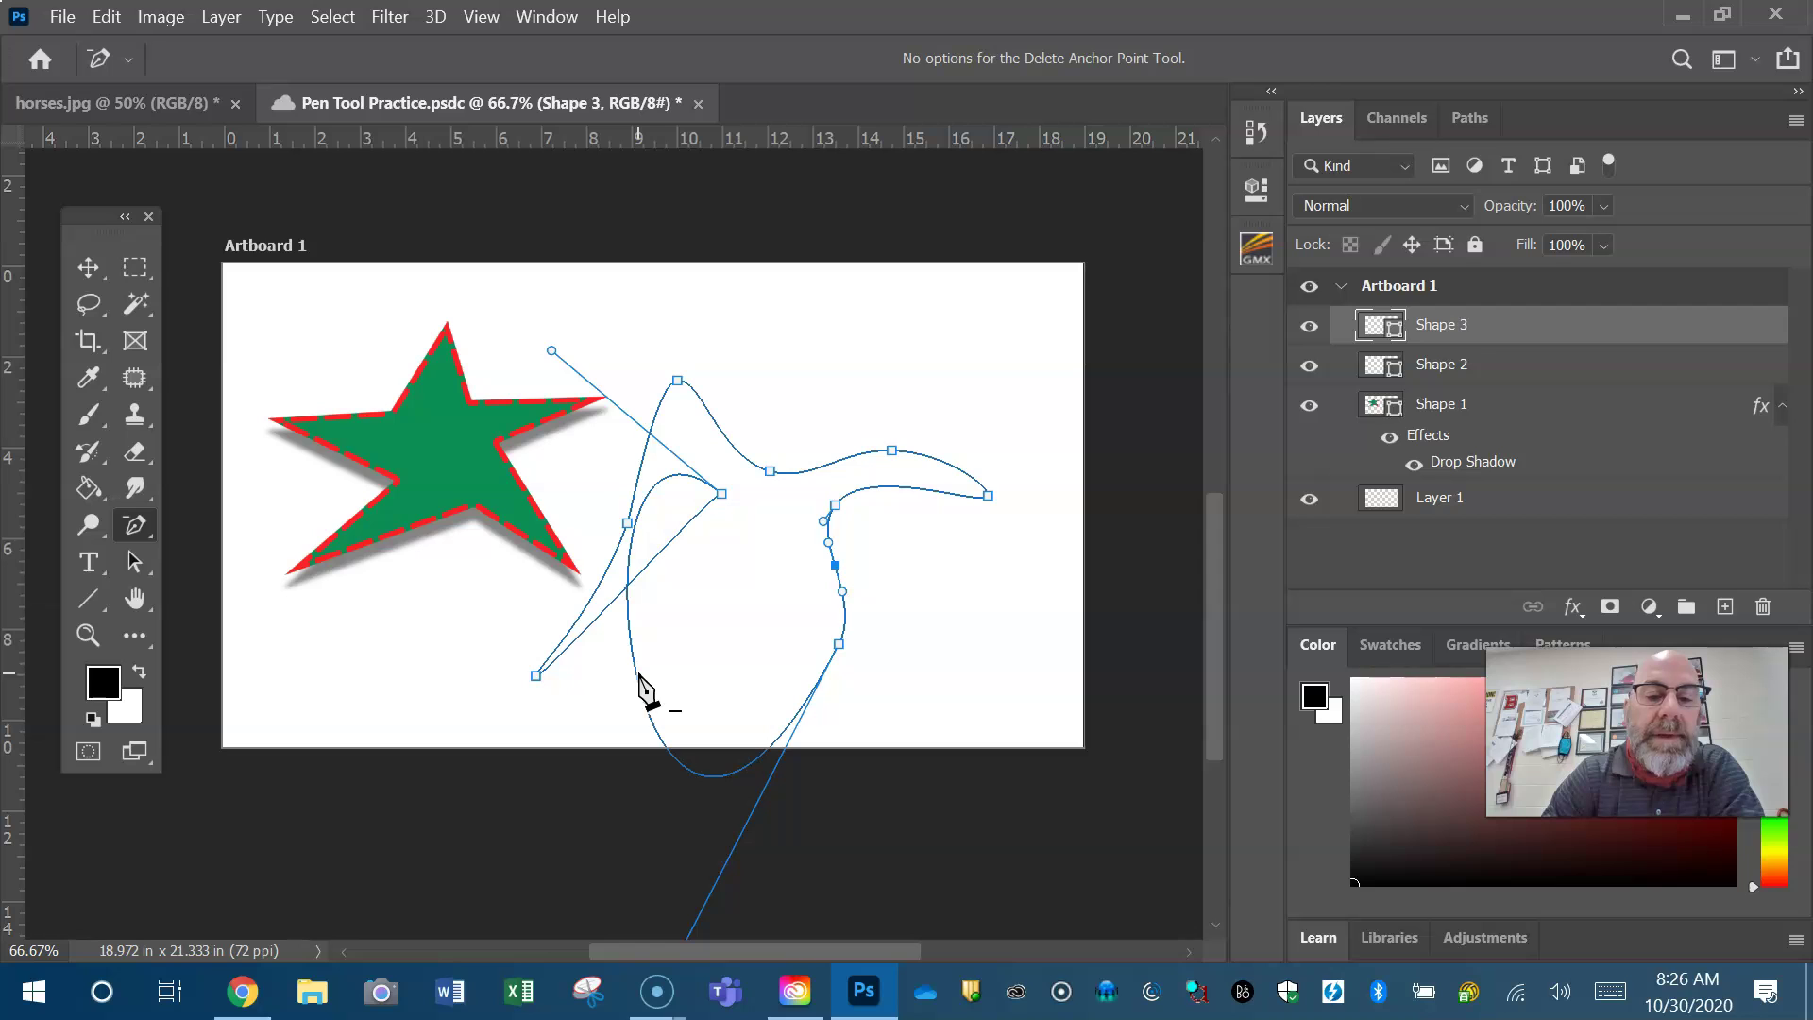
{"action": "left_click", "coordinate": [535, 675]}
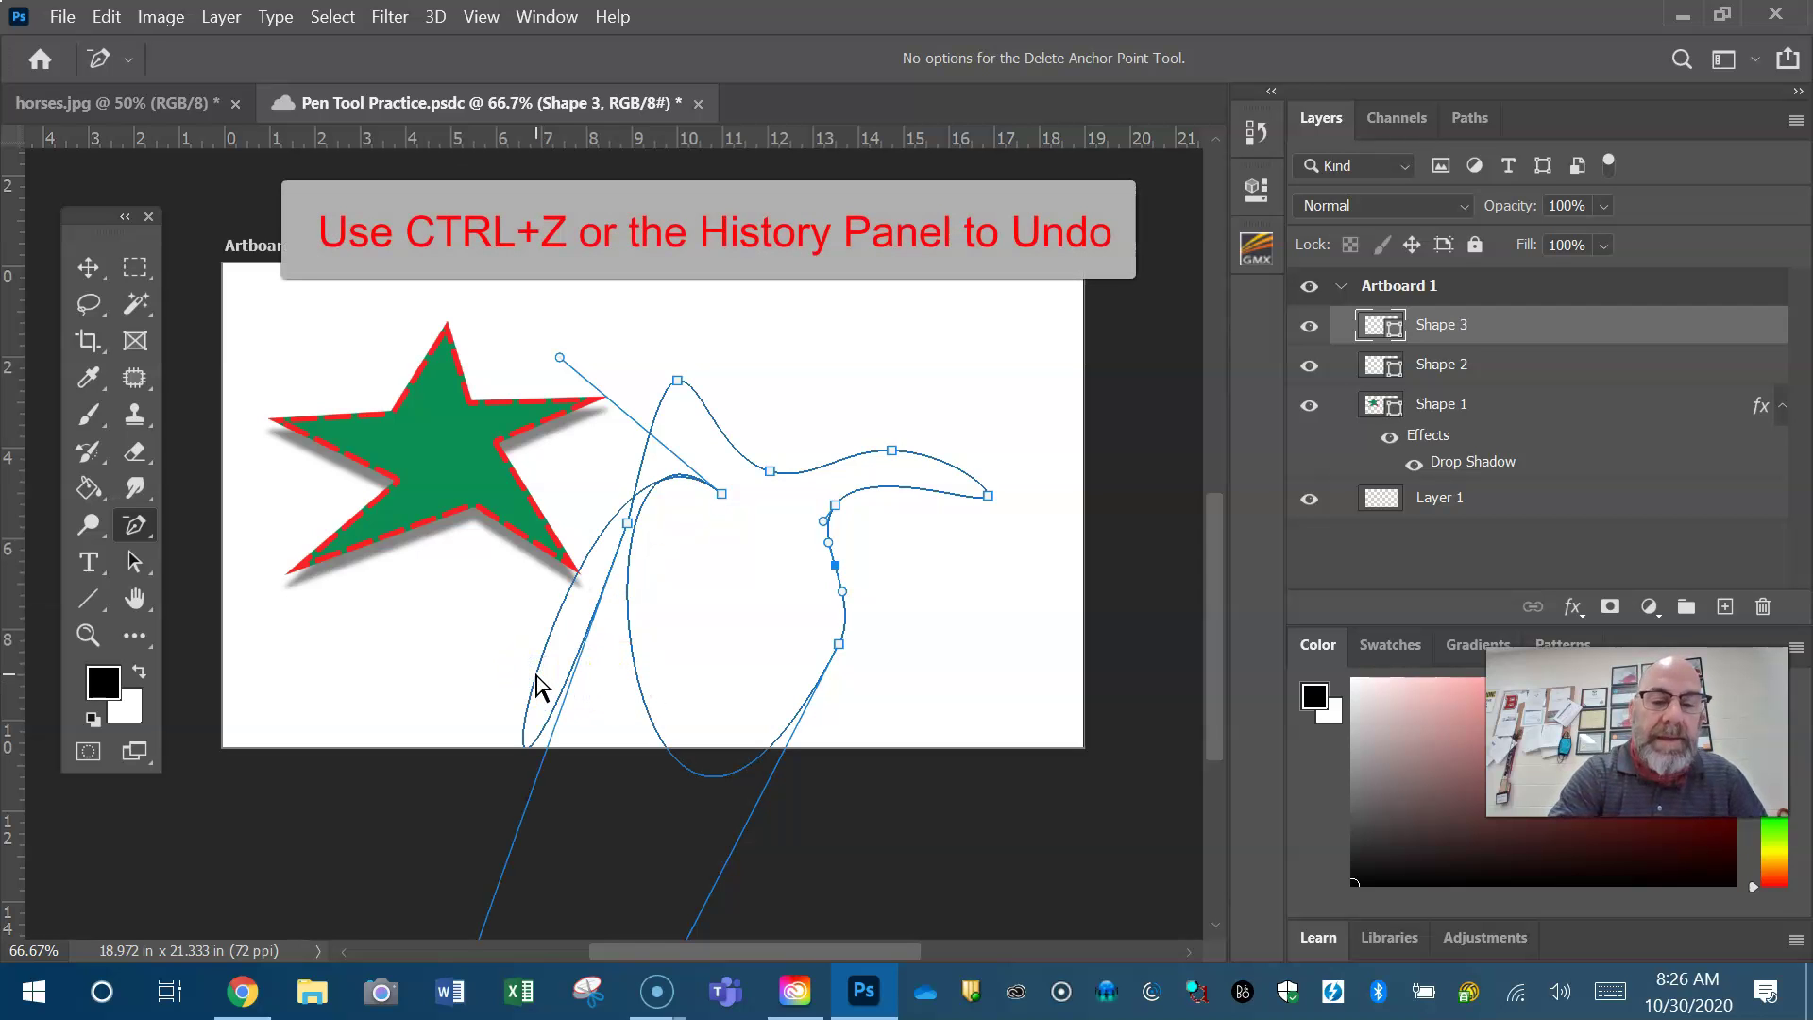
{"action": "key", "text": "ctrl+z"}
{"action": "key", "text": "ctrl+z"}
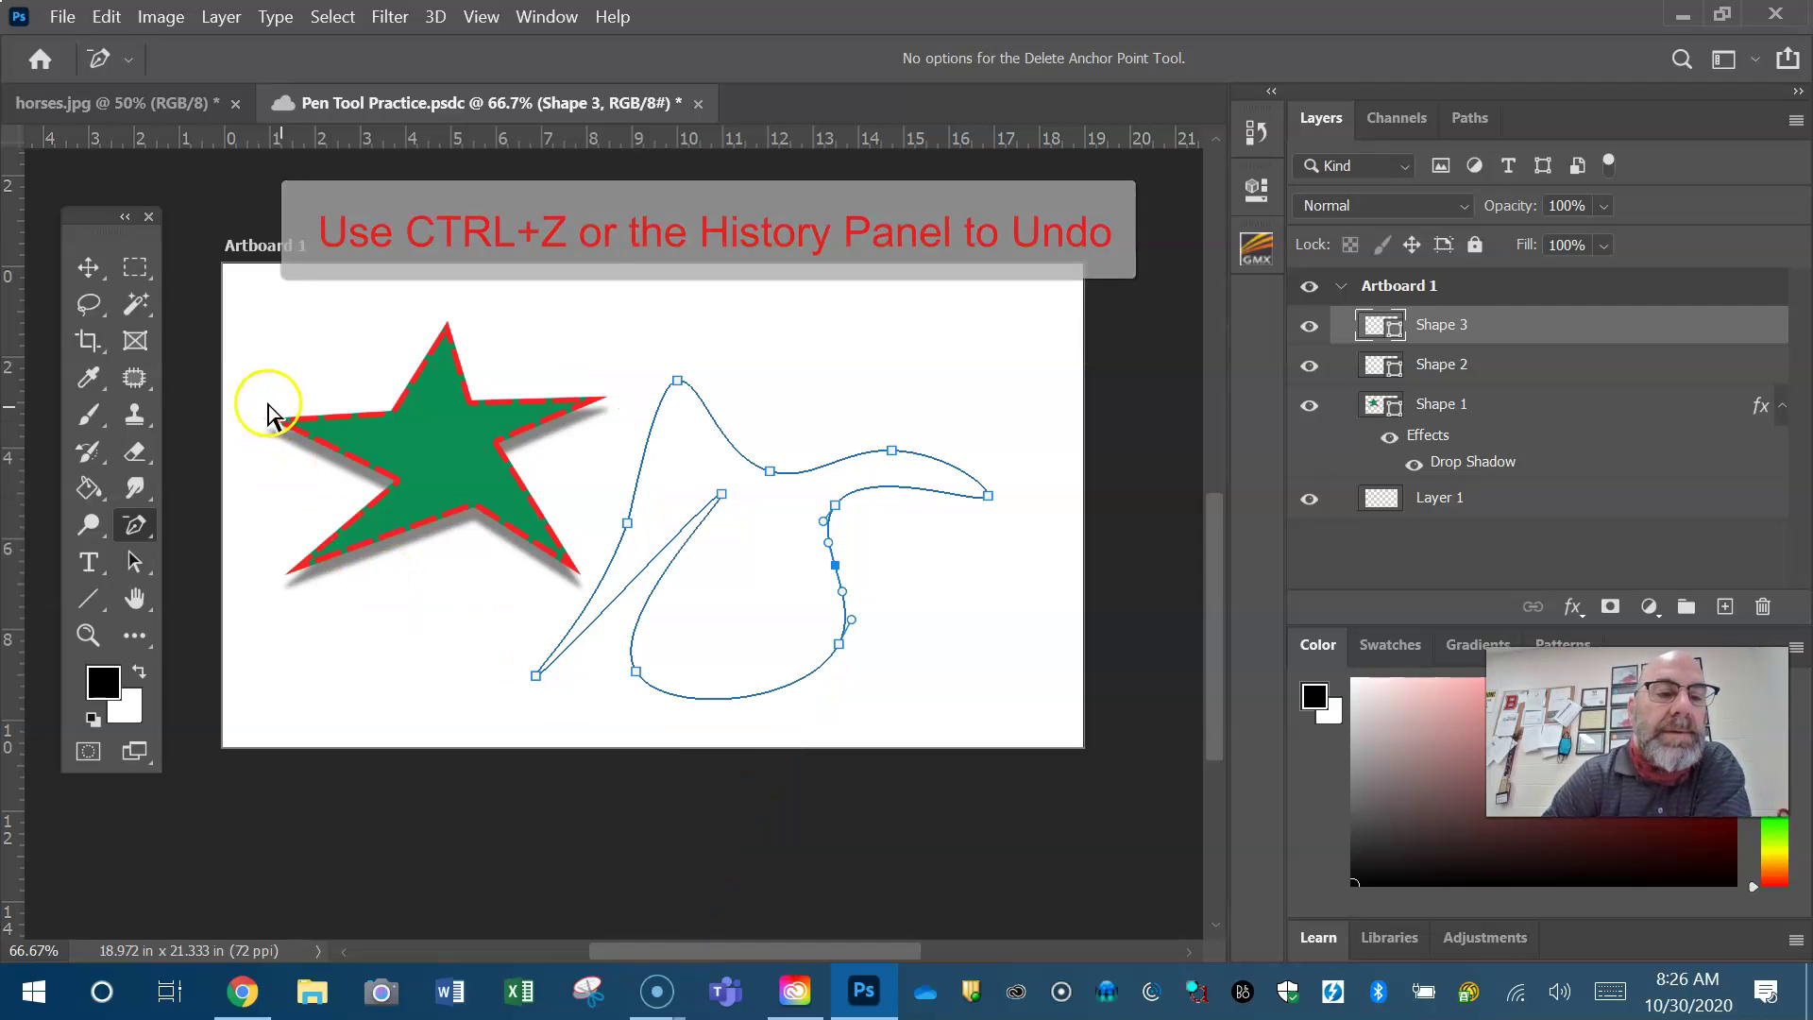
Round the curved shape's far-right tip into a bulb with the Convert Point Tool, swinging the neighbouring upper anchor's handle upward.
{"action": "left_click_drag", "start_coordinate": [149, 534], "coordinate": [300, 653]}
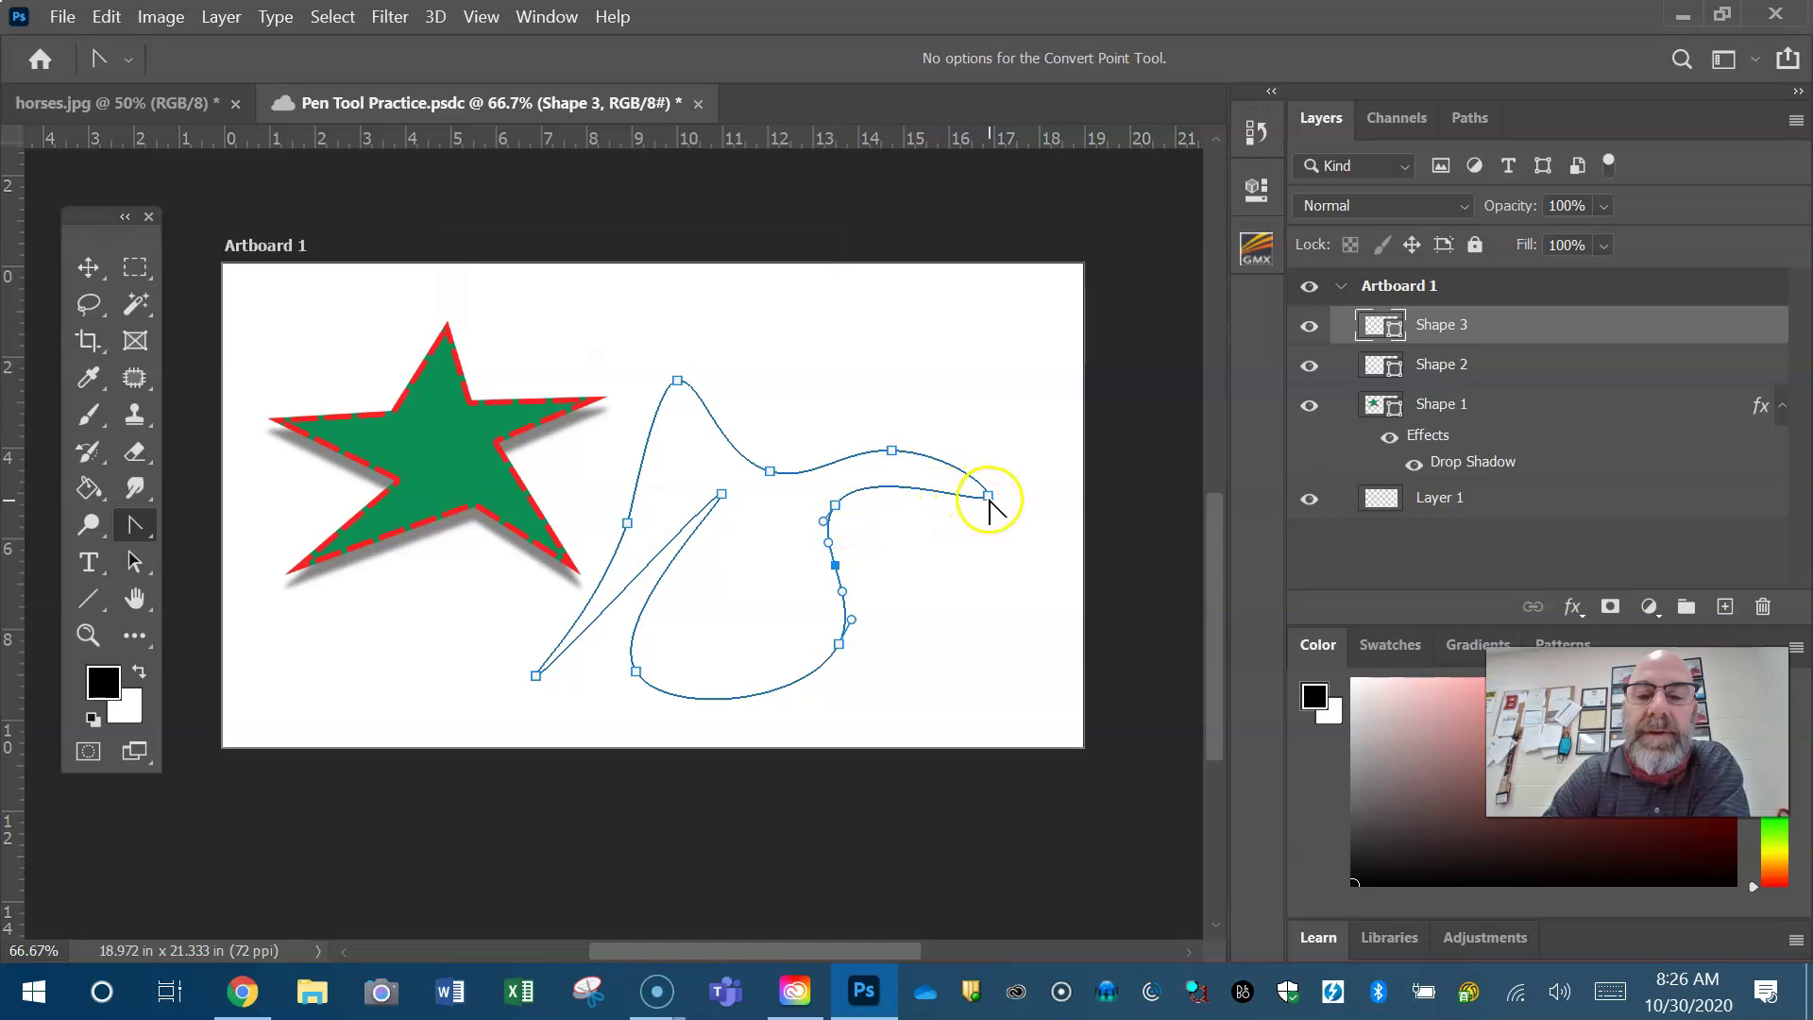
{"action": "left_click_drag", "start_coordinate": [989, 498], "coordinate": [967, 370]}
{"action": "left_click", "coordinate": [948, 453]}
{"action": "left_click_drag", "start_coordinate": [930, 420], "coordinate": [898, 387]}
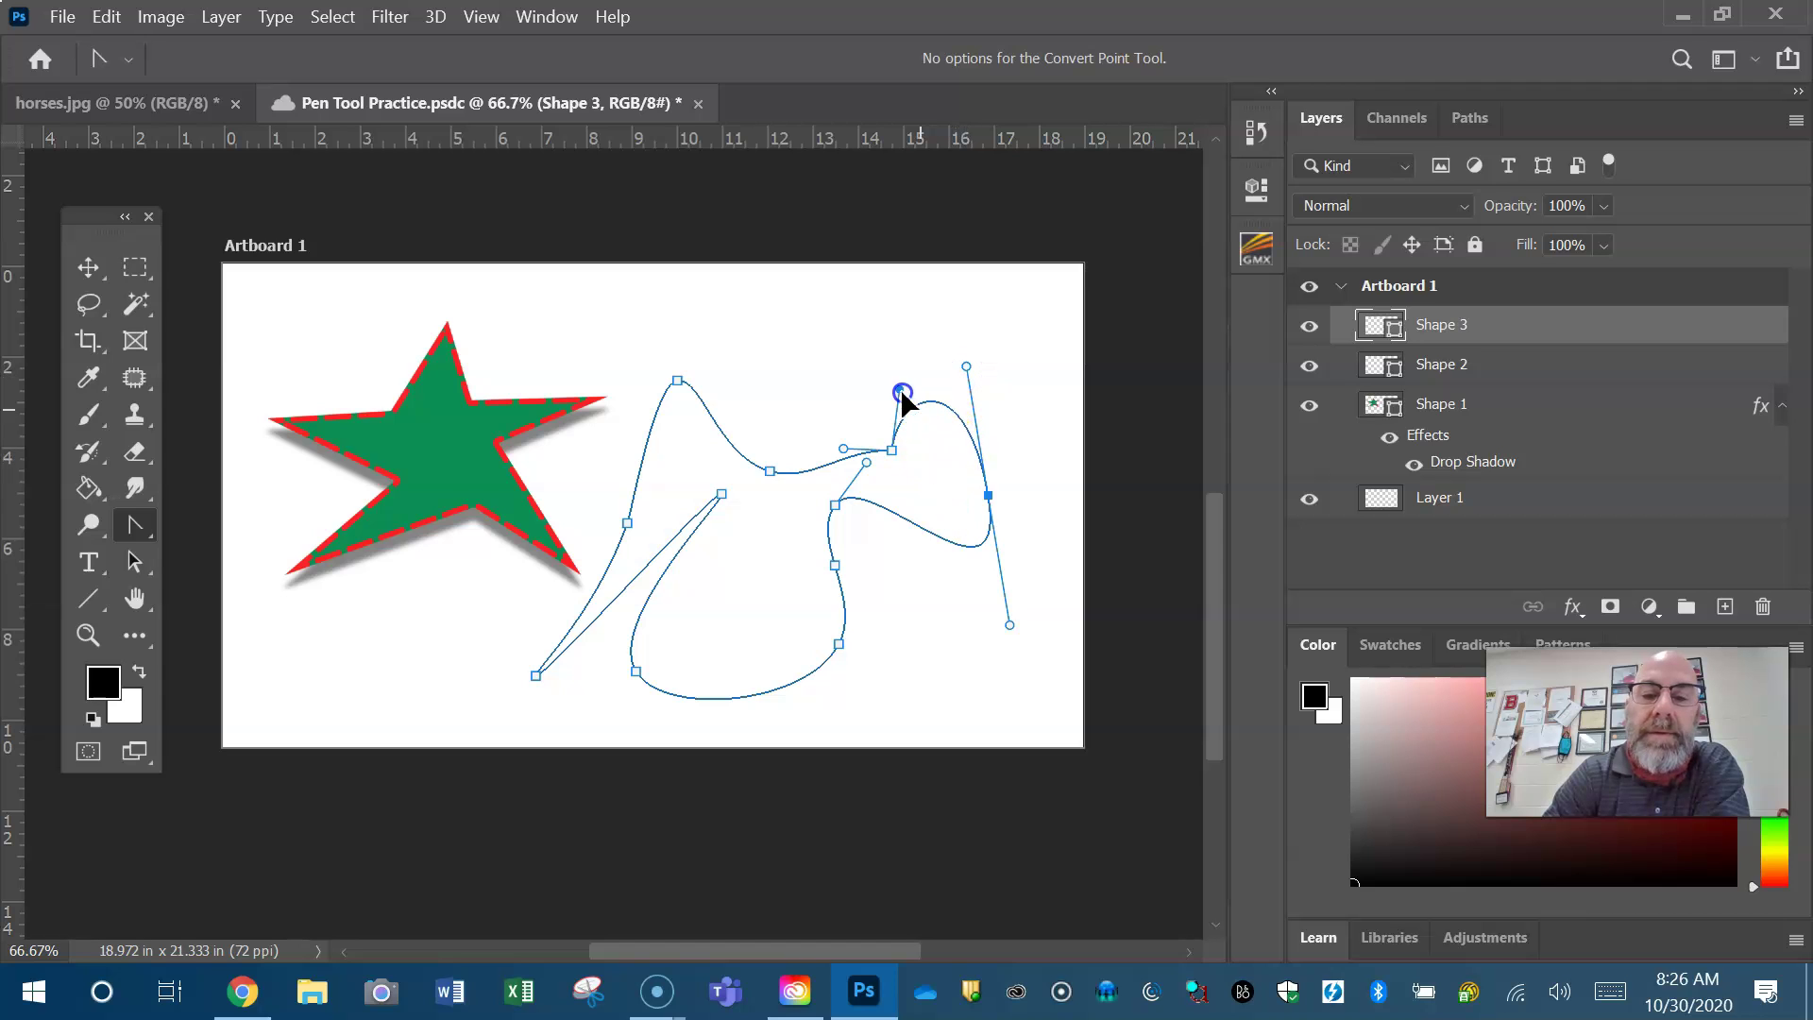
{"action": "right_click", "coordinate": [844, 455]}
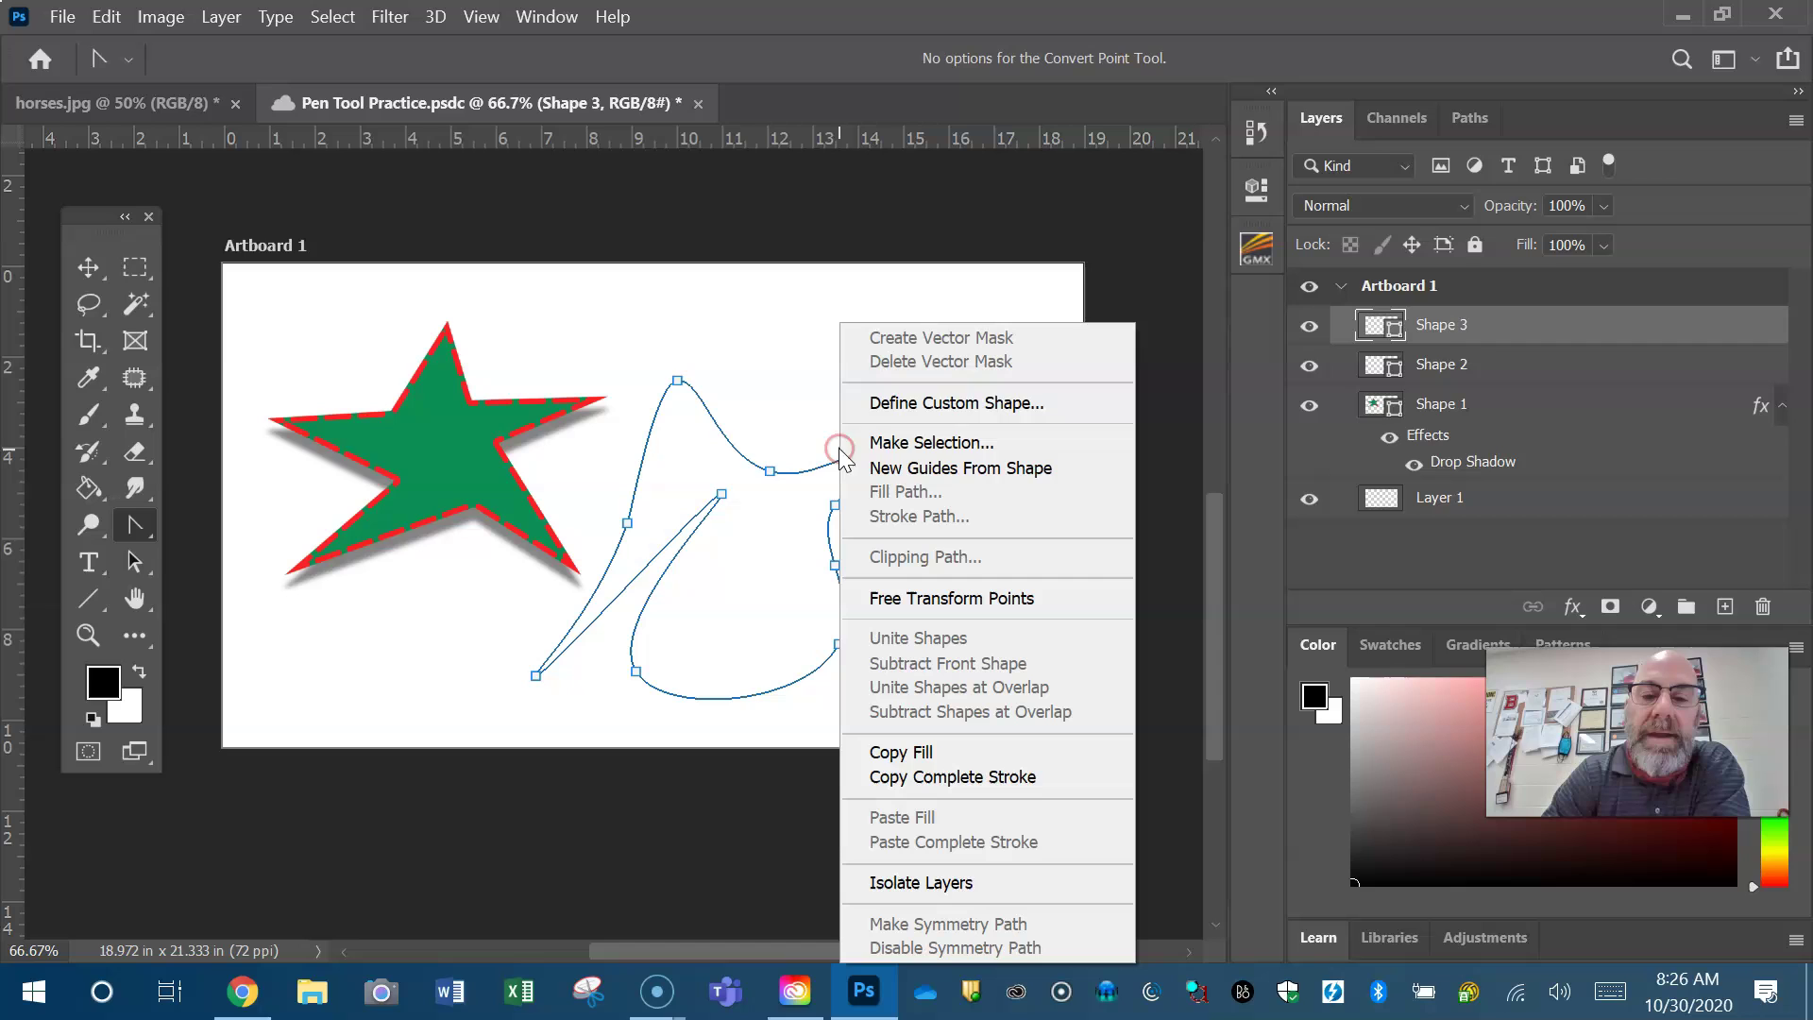
Broaden the curved shape's top peak with wide horizontal handles, and convert the left-side anchor and the bottom-left anchor beneath it.
{"action": "left_click", "coordinate": [677, 382]}
{"action": "left_click", "coordinate": [678, 382]}
{"action": "left_click_drag", "start_coordinate": [691, 433], "coordinate": [550, 376]}
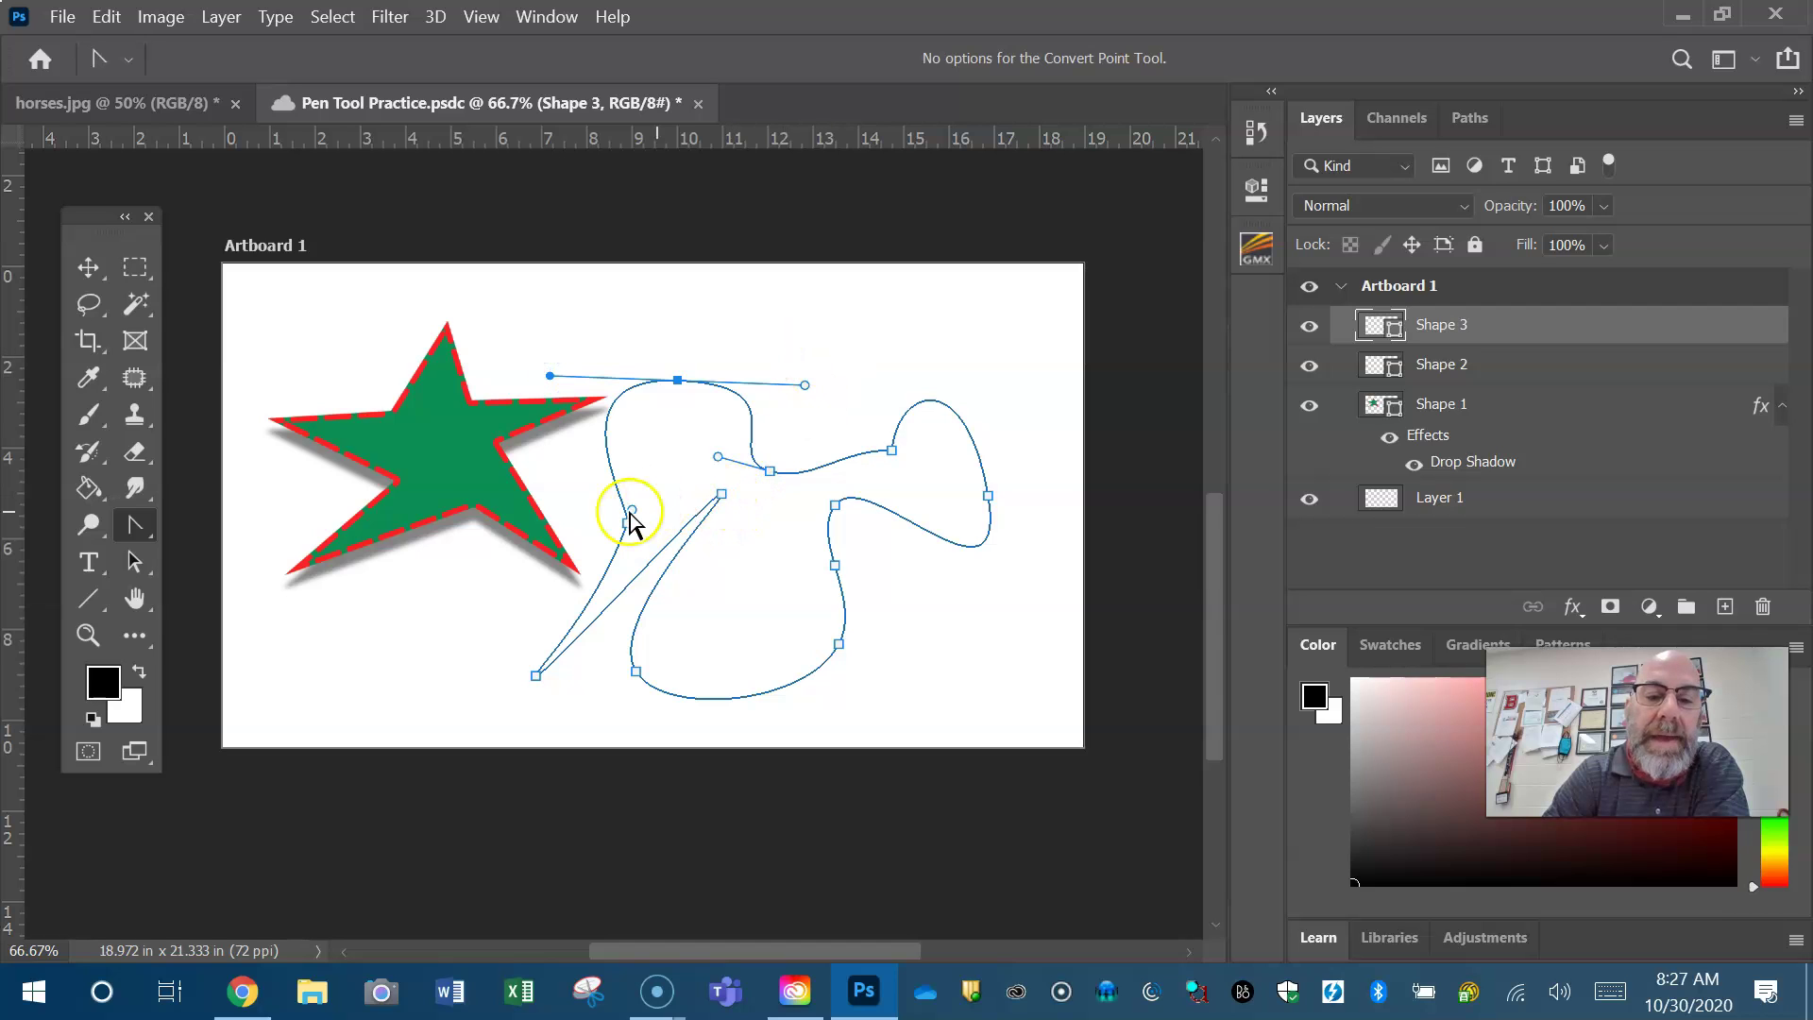
{"action": "mouse_move", "coordinate": [627, 522]}
{"action": "left_mouse_down"}
{"action": "mouse_move", "coordinate": [581, 508]}
{"action": "mouse_move", "coordinate": [627, 522]}
{"action": "left_mouse_up"}
{"action": "left_click_drag", "start_coordinate": [636, 670], "coordinate": [647, 714]}
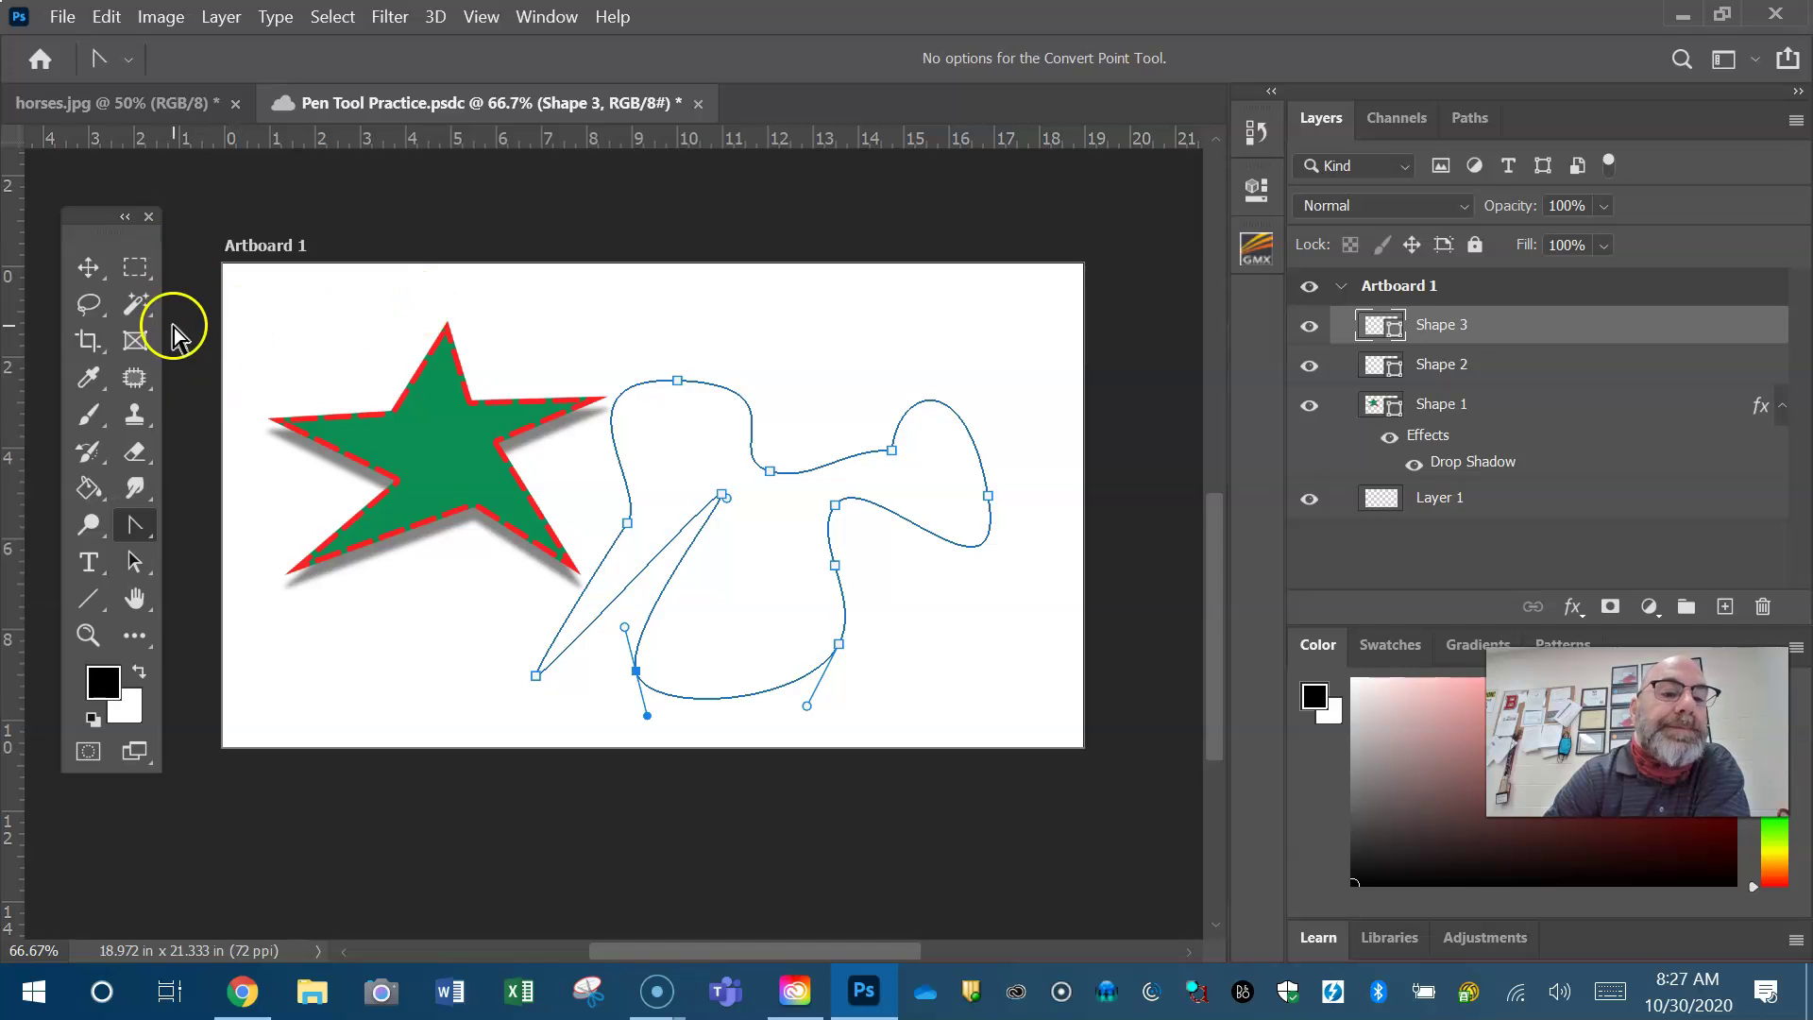
Switch to the Pen Tool and fill the curved shape with the recently used green.
{"action": "right_click", "coordinate": [157, 542]}
{"action": "left_click", "coordinate": [227, 526]}
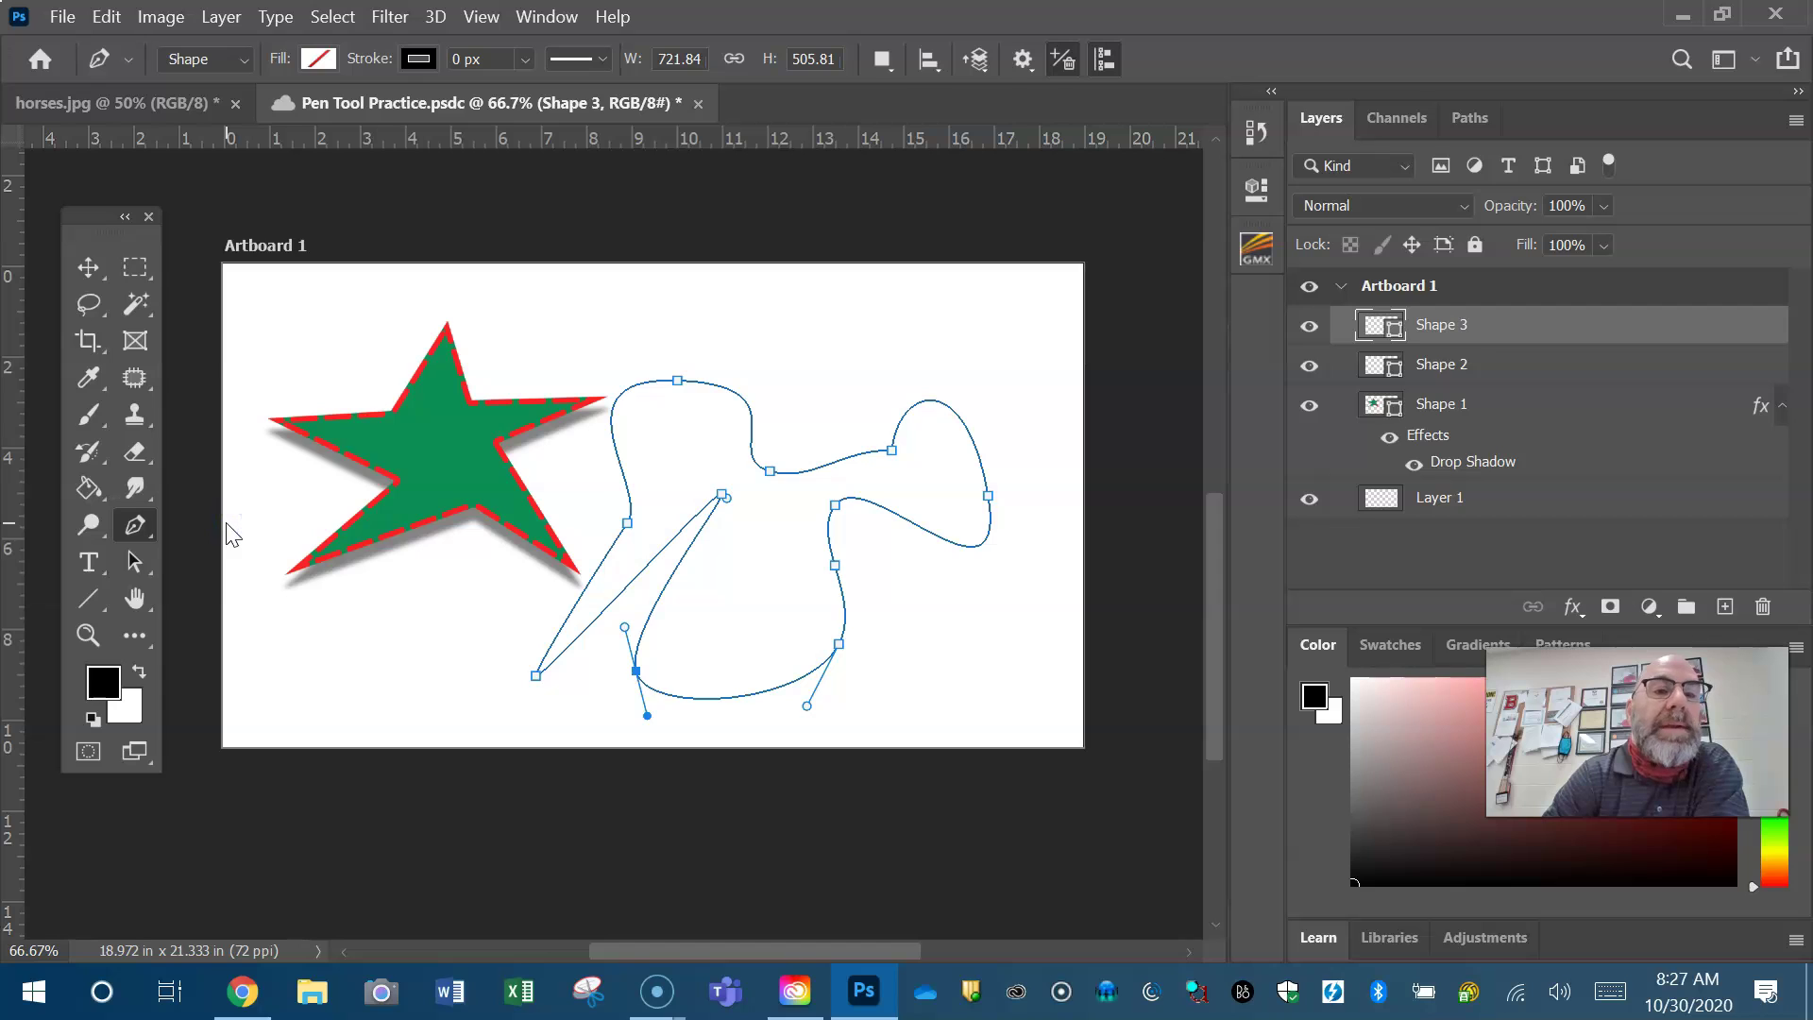
{"action": "left_click", "coordinate": [319, 59]}
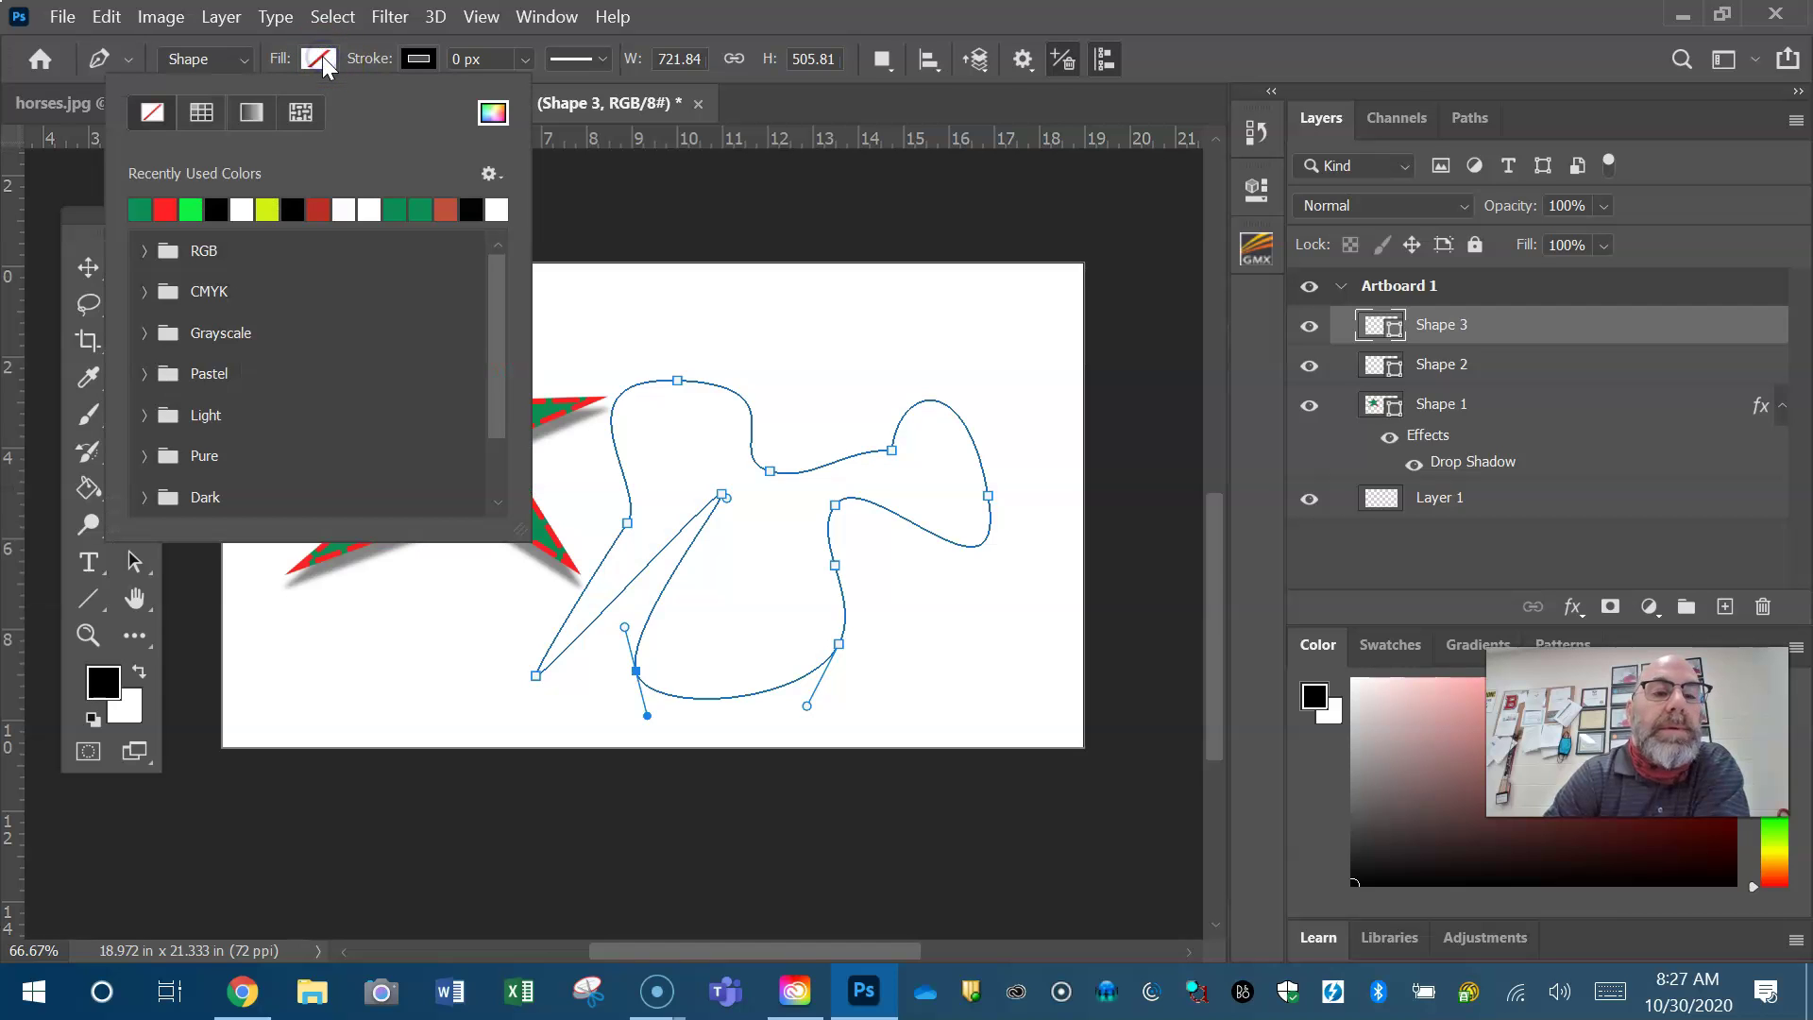
{"action": "left_click", "coordinate": [397, 209]}
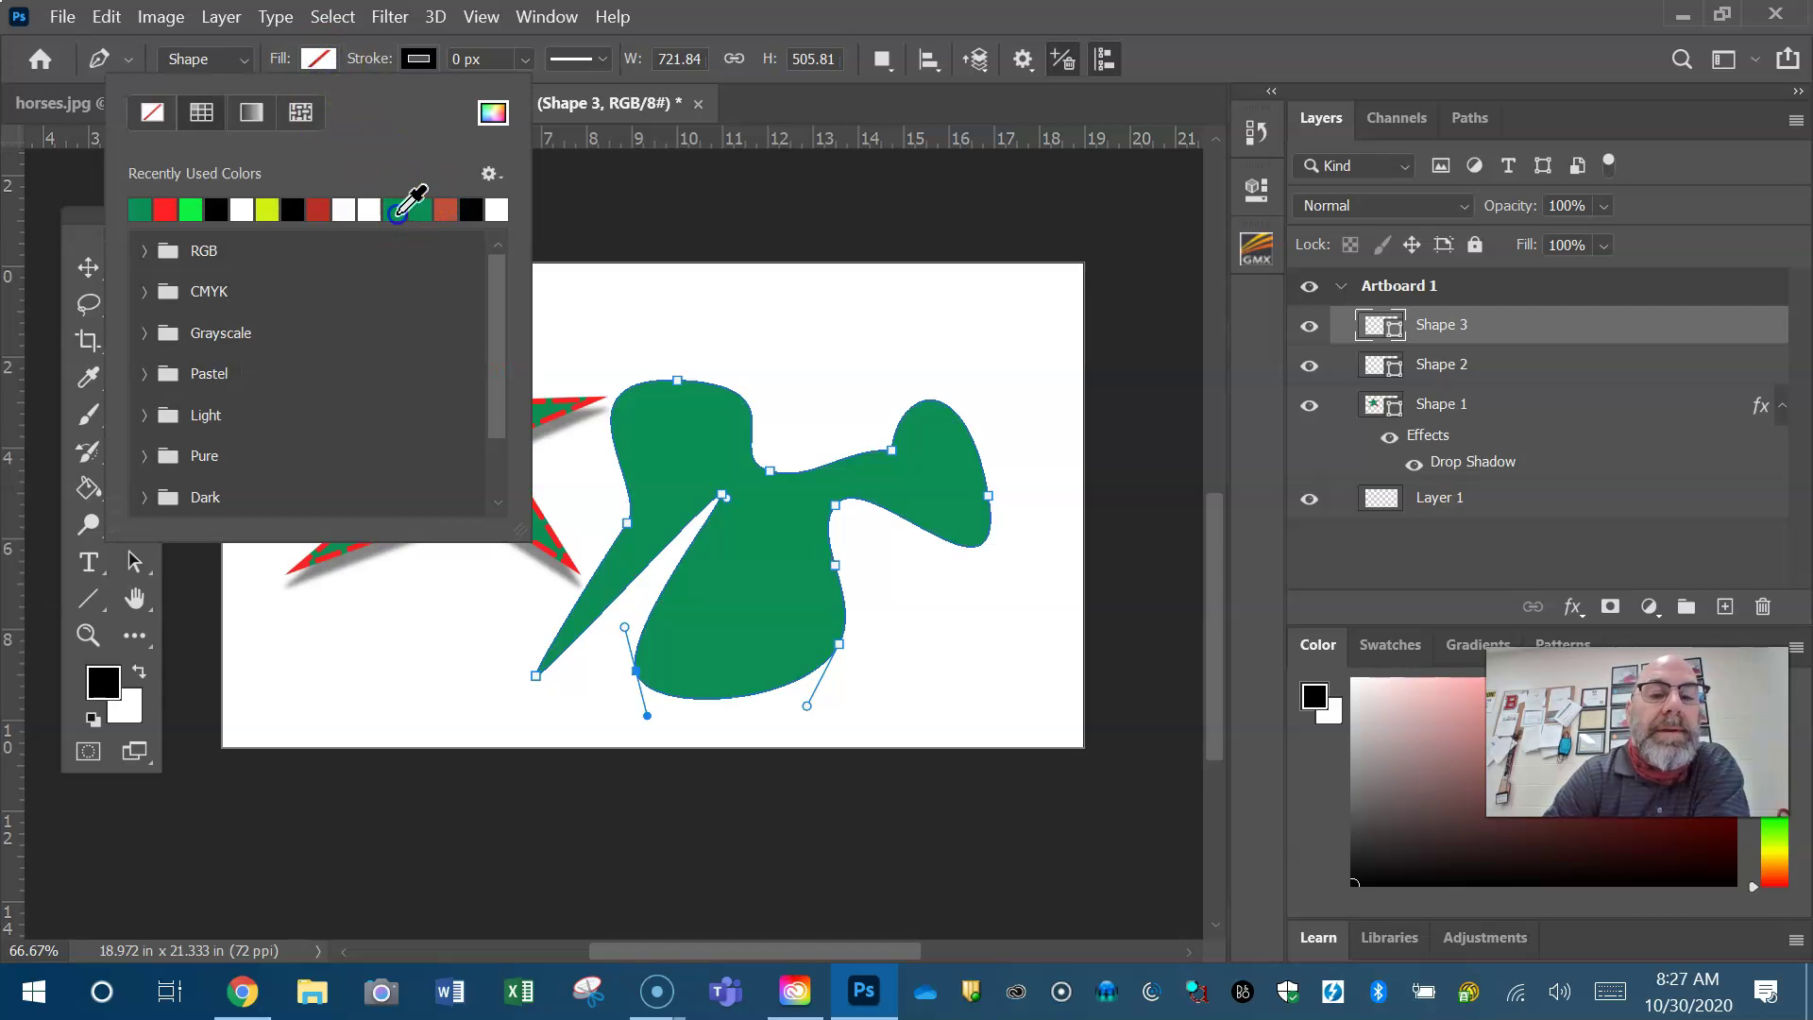
Give the curved shape a red dotted stroke 22.38 px wide.
{"action": "left_click", "coordinate": [420, 57]}
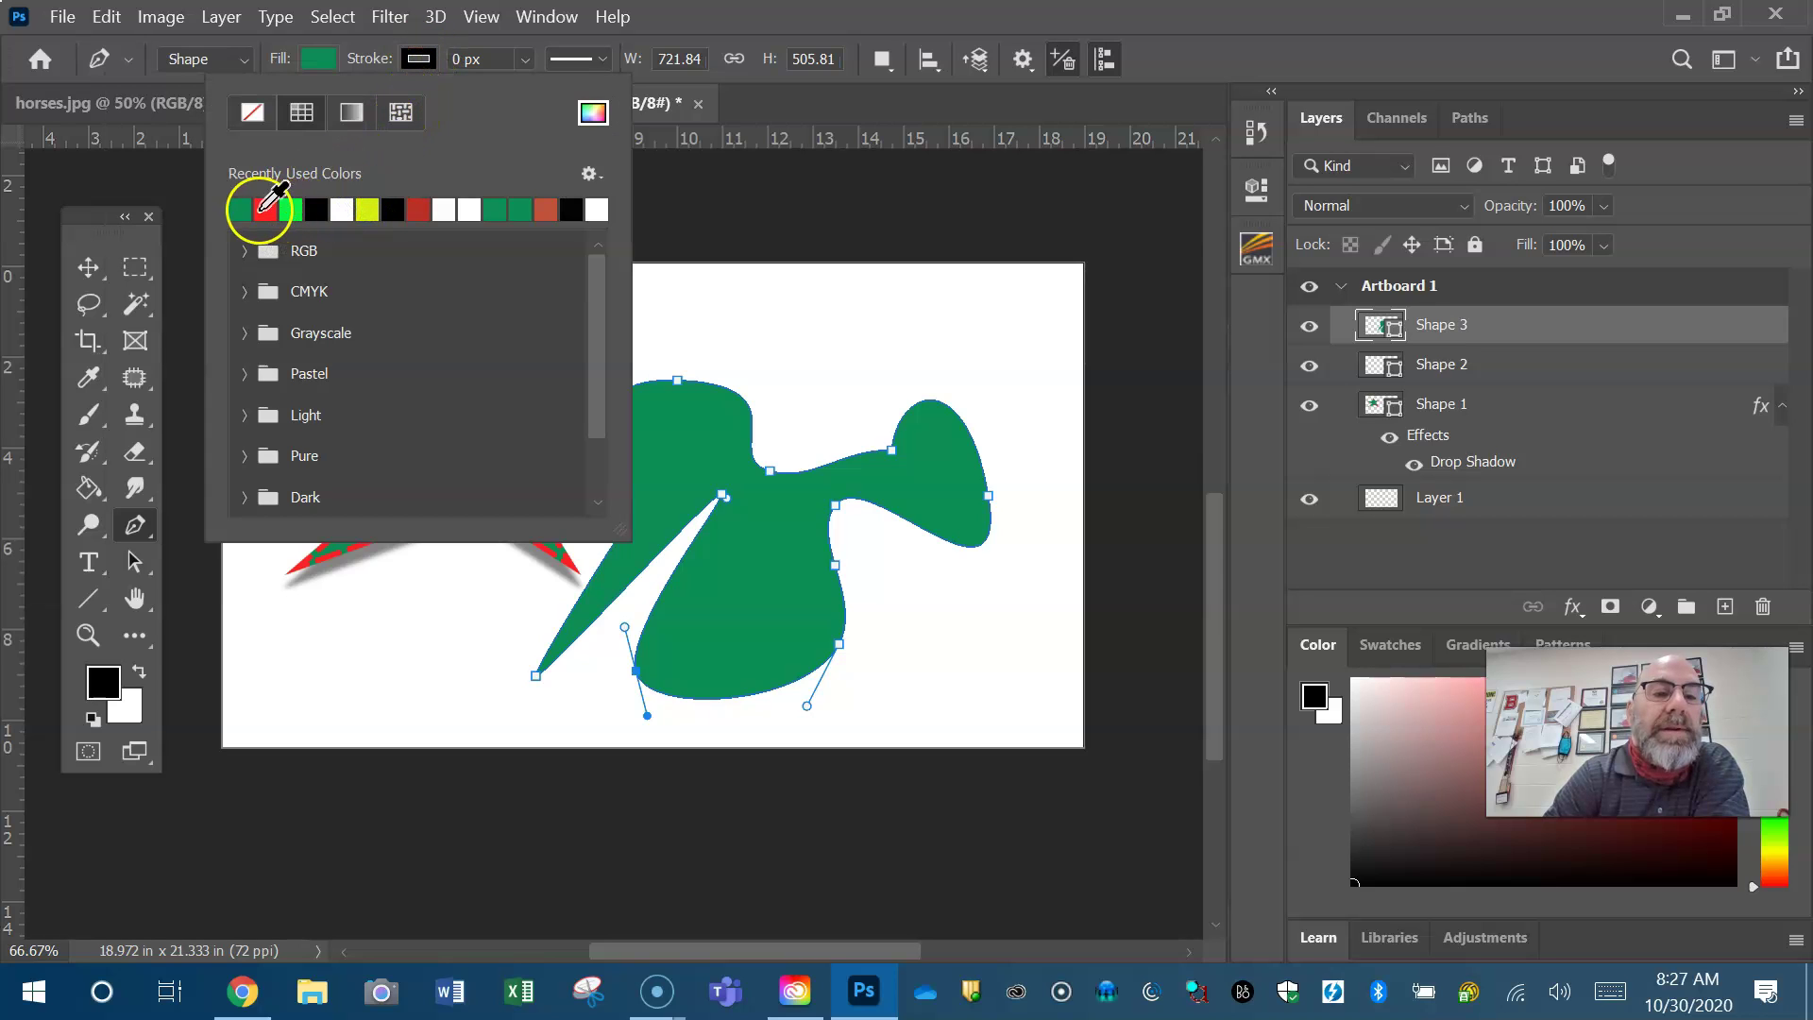
{"action": "left_click", "coordinate": [526, 60]}
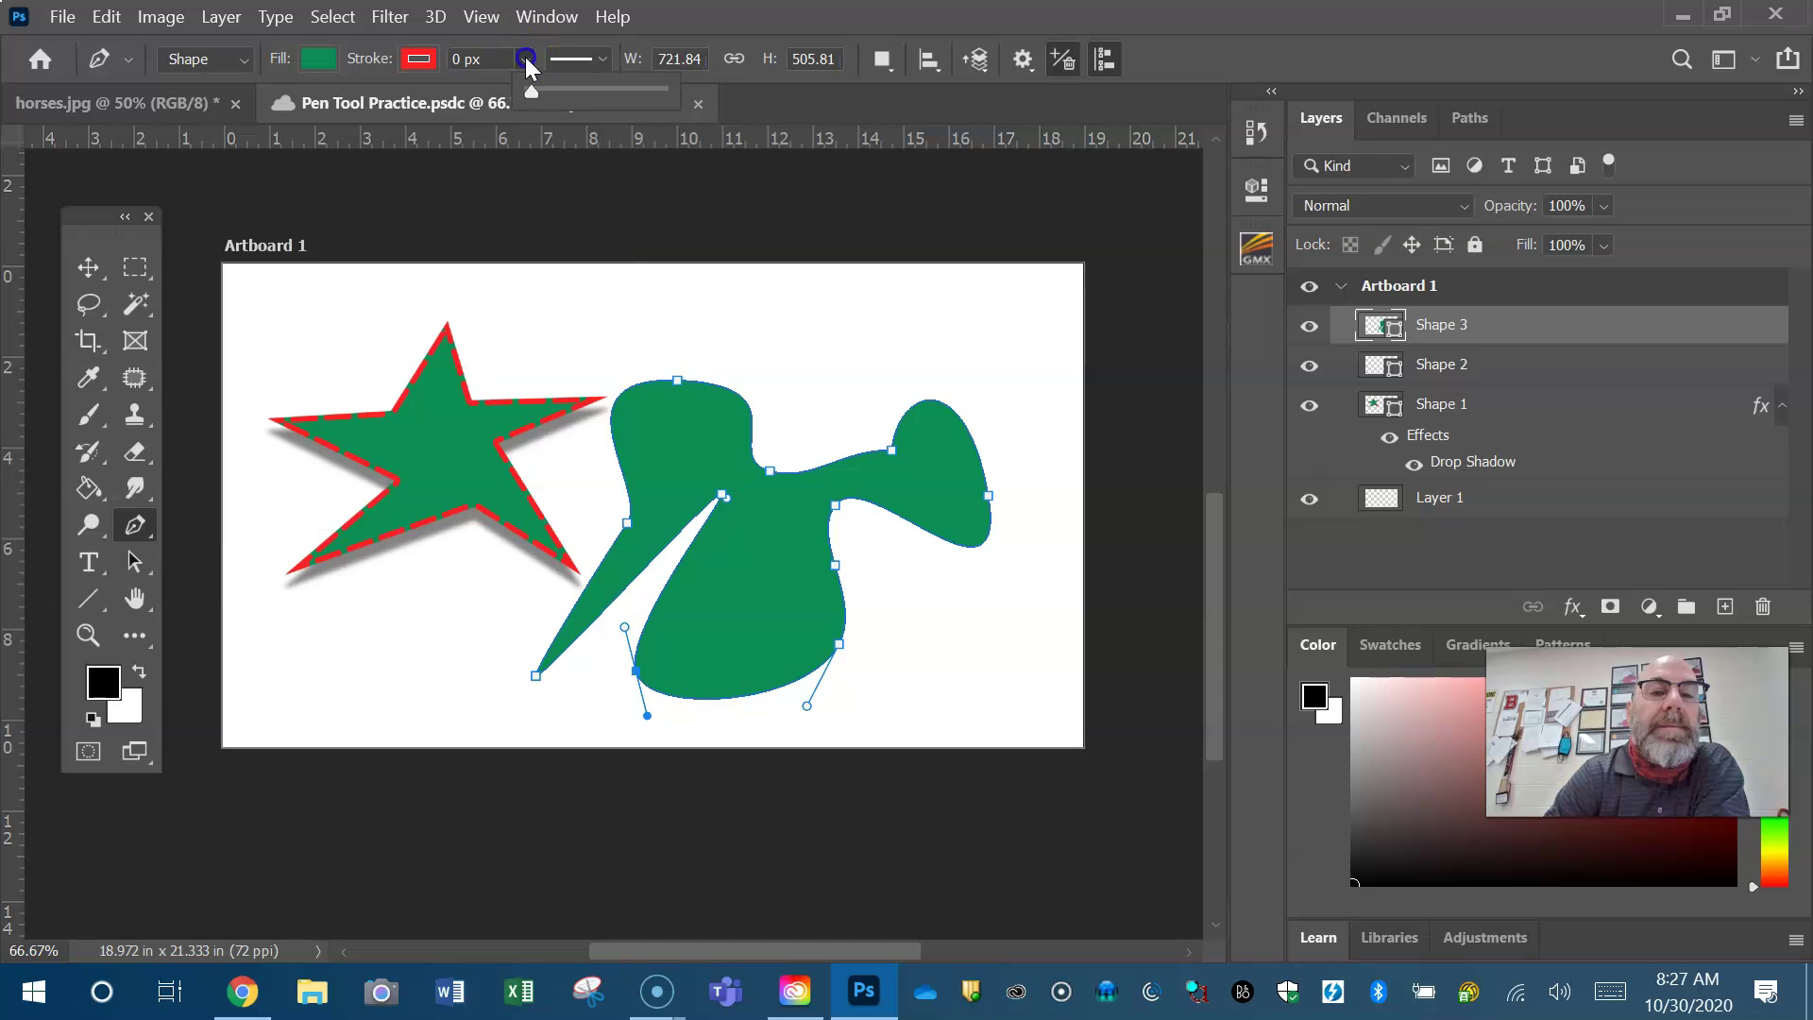
{"action": "left_click_drag", "start_coordinate": [574, 91], "coordinate": [599, 92]}
{"action": "left_click", "coordinate": [603, 56]}
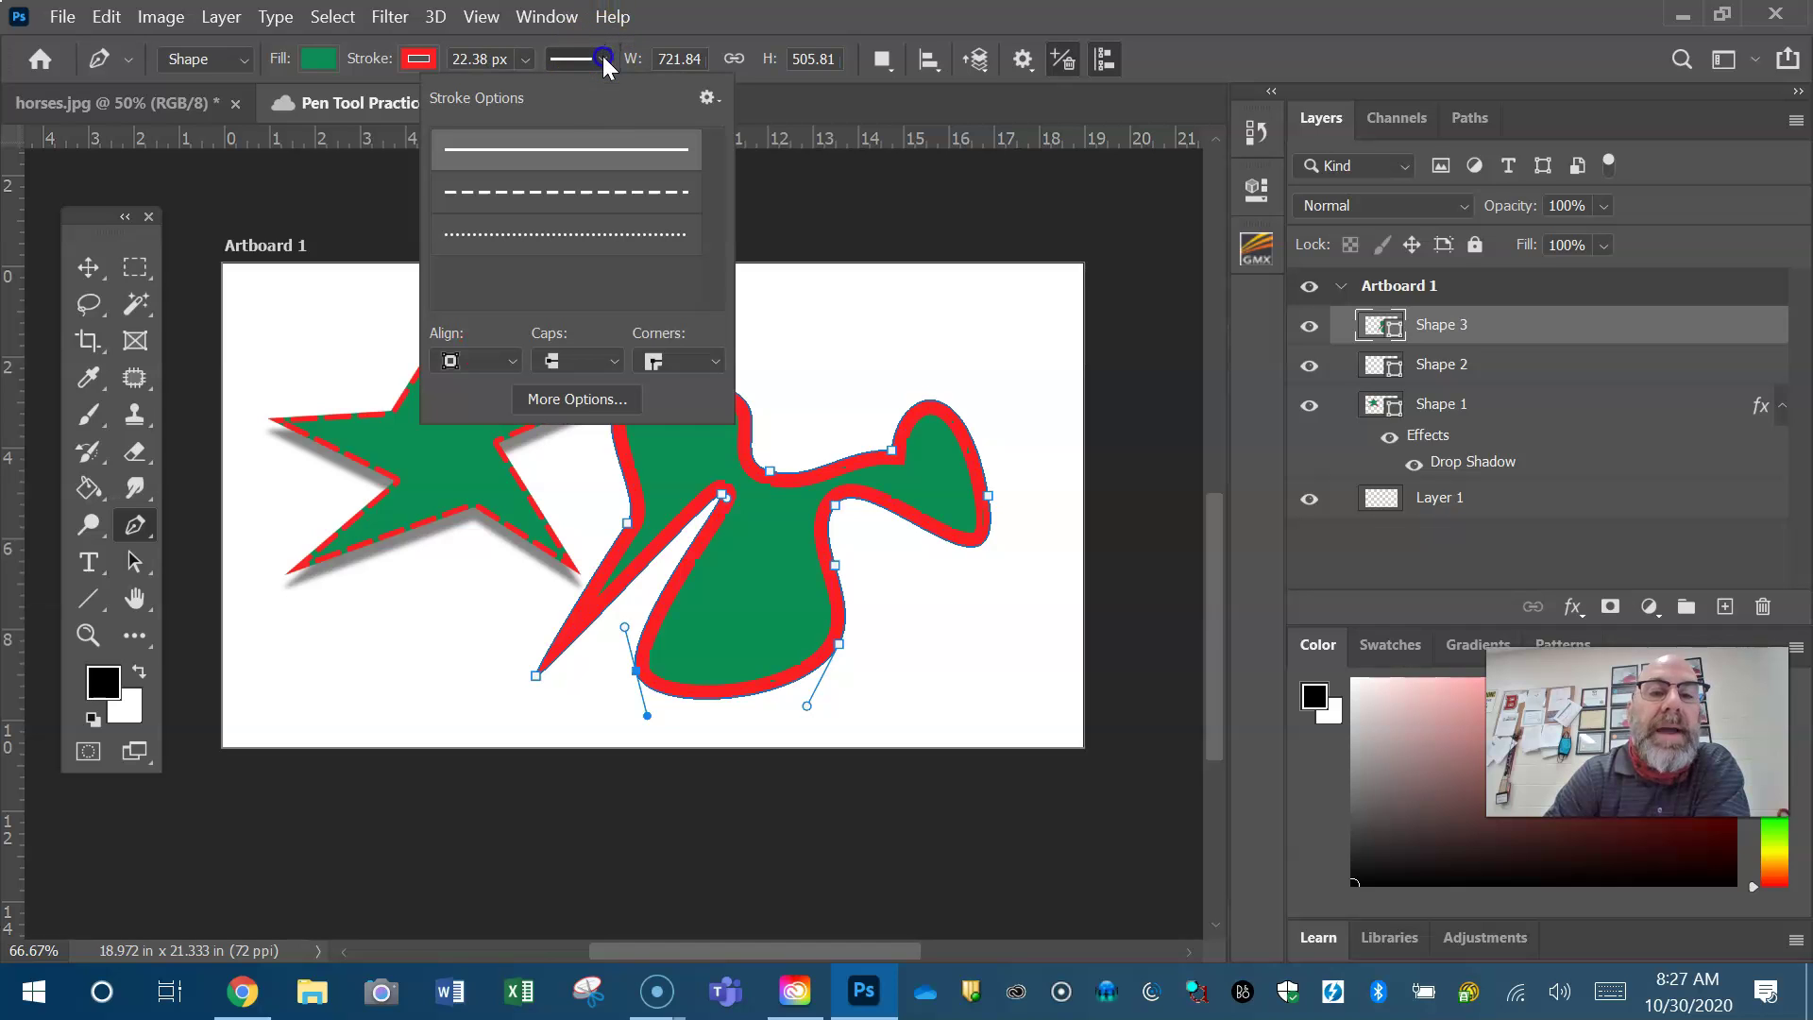
{"action": "left_click", "coordinate": [598, 236]}
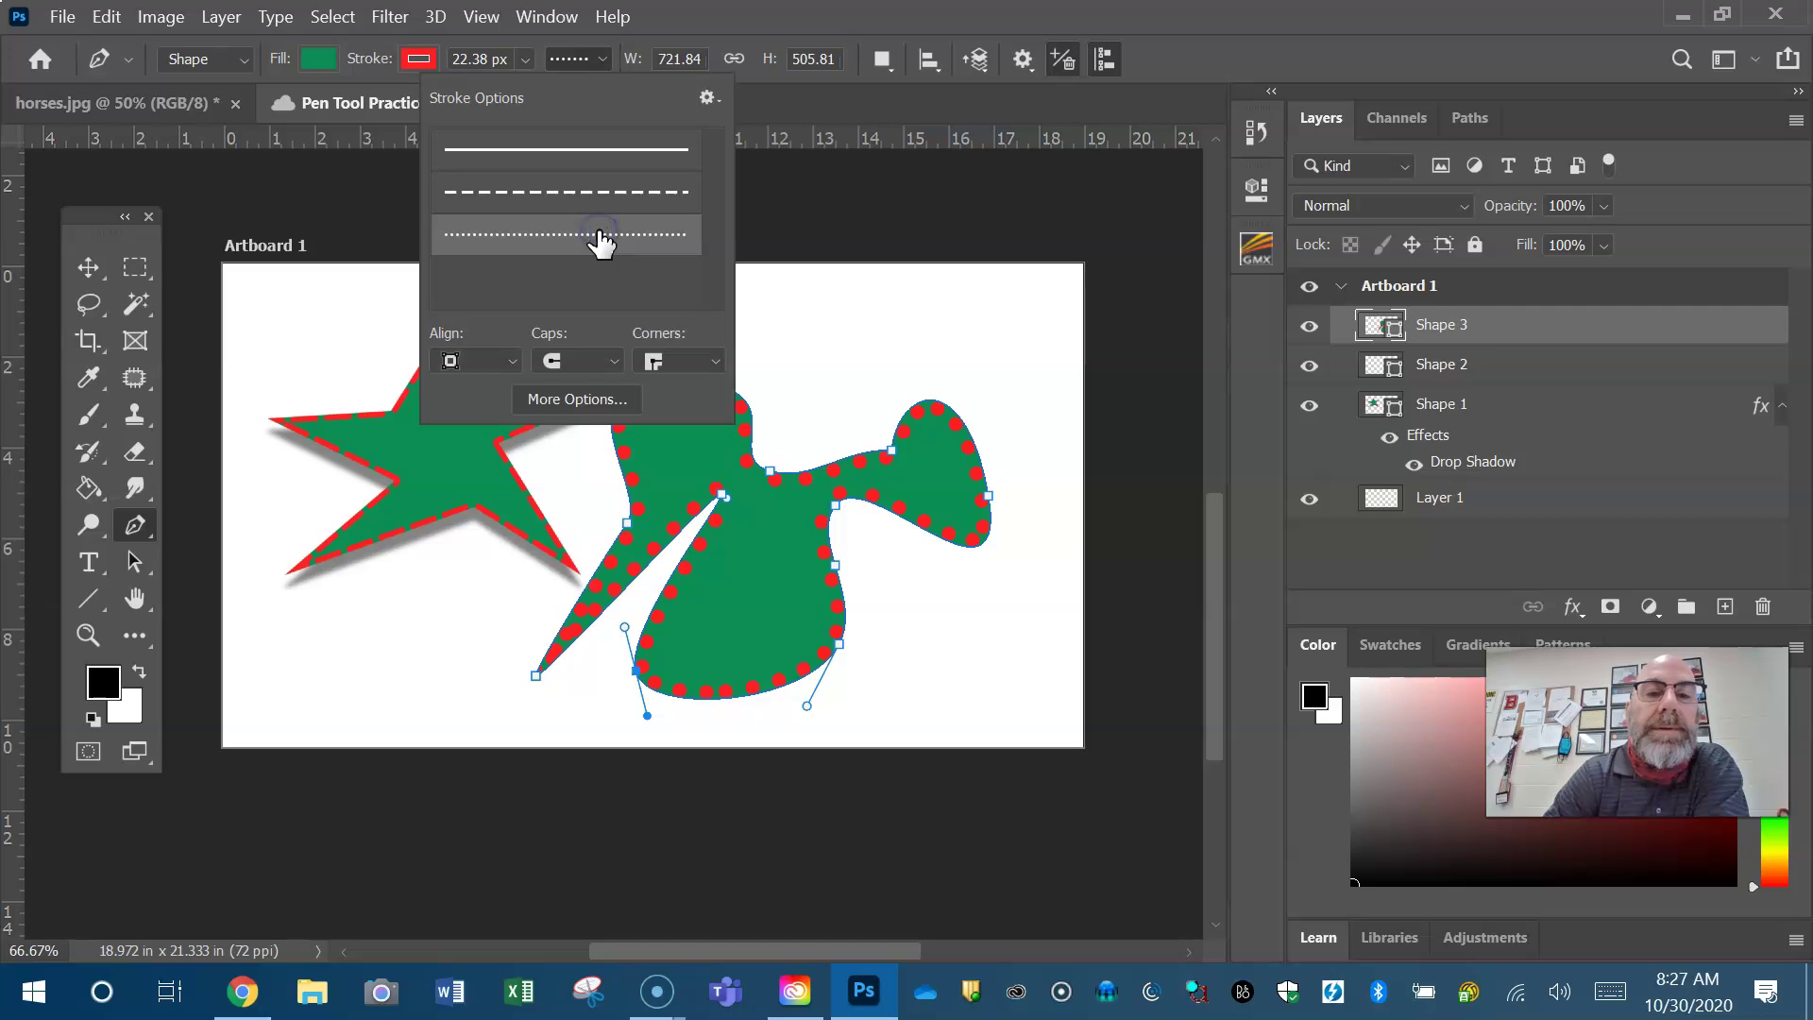
{"action": "left_click", "coordinate": [699, 23]}
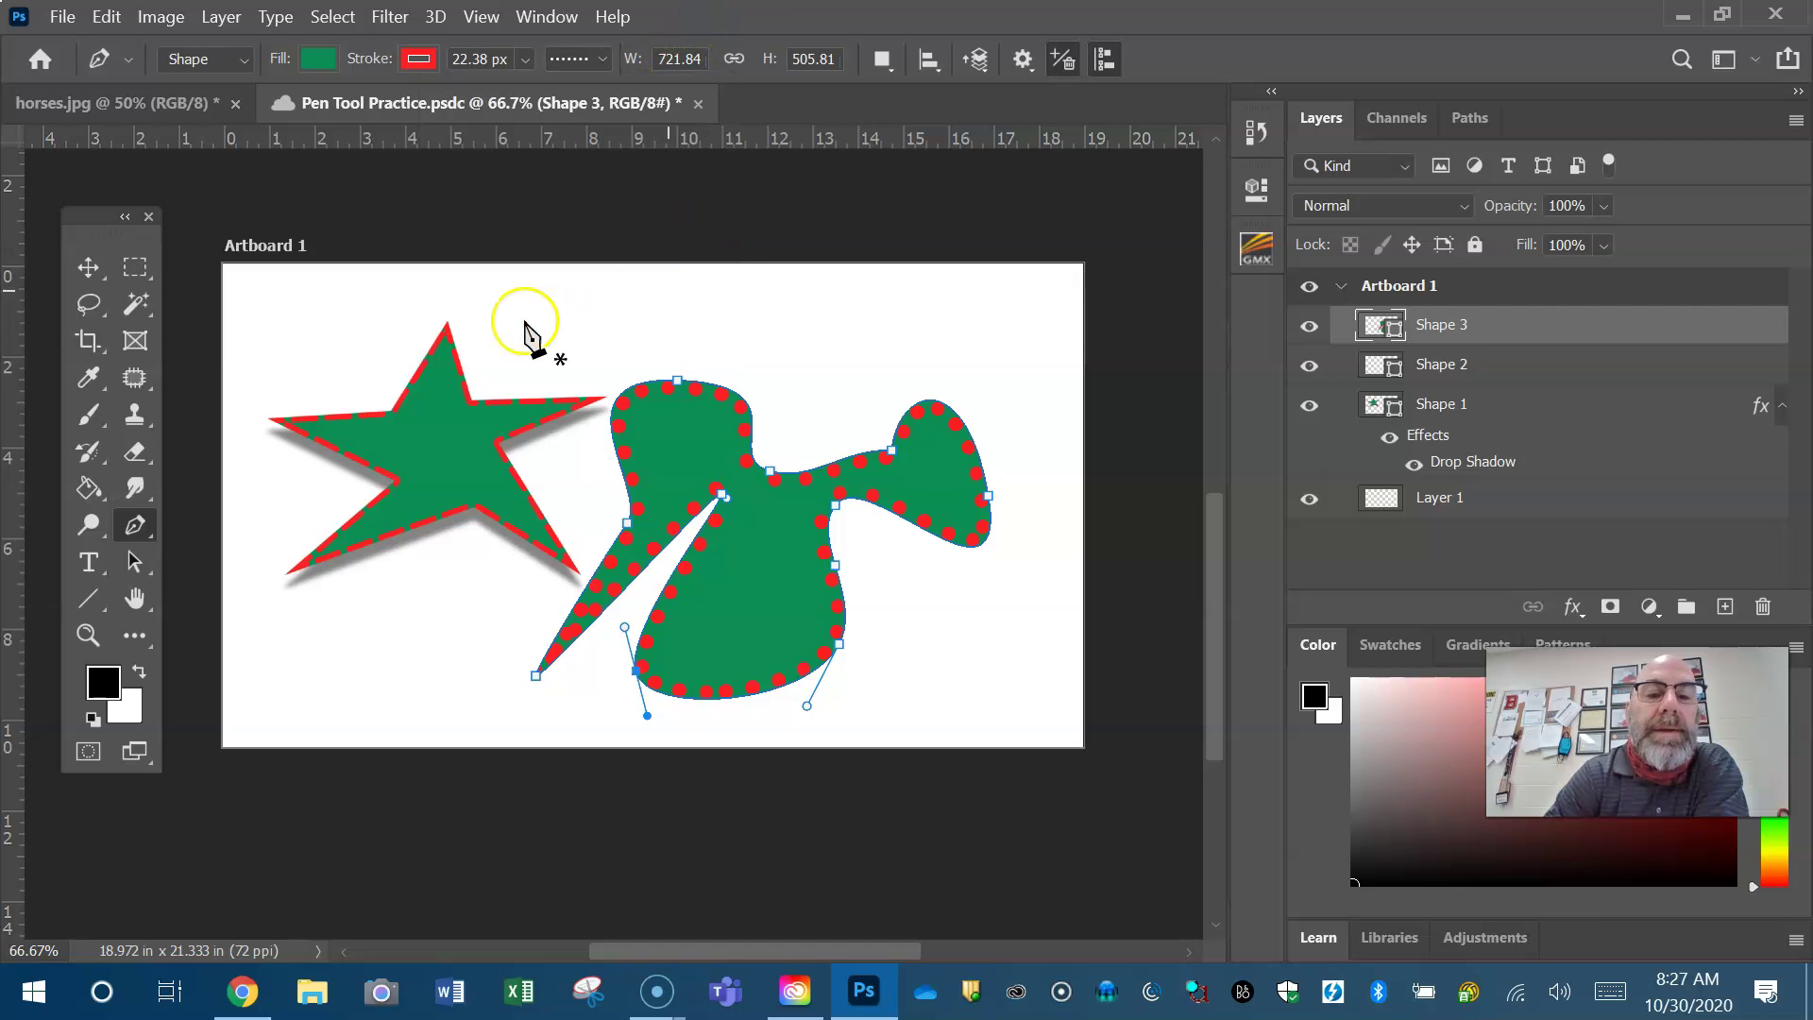
Free-transform the dotted shape to about 58.47% of its size and move it into Artboard 1's upper-right area.
{"action": "left_click", "coordinate": [91, 270]}
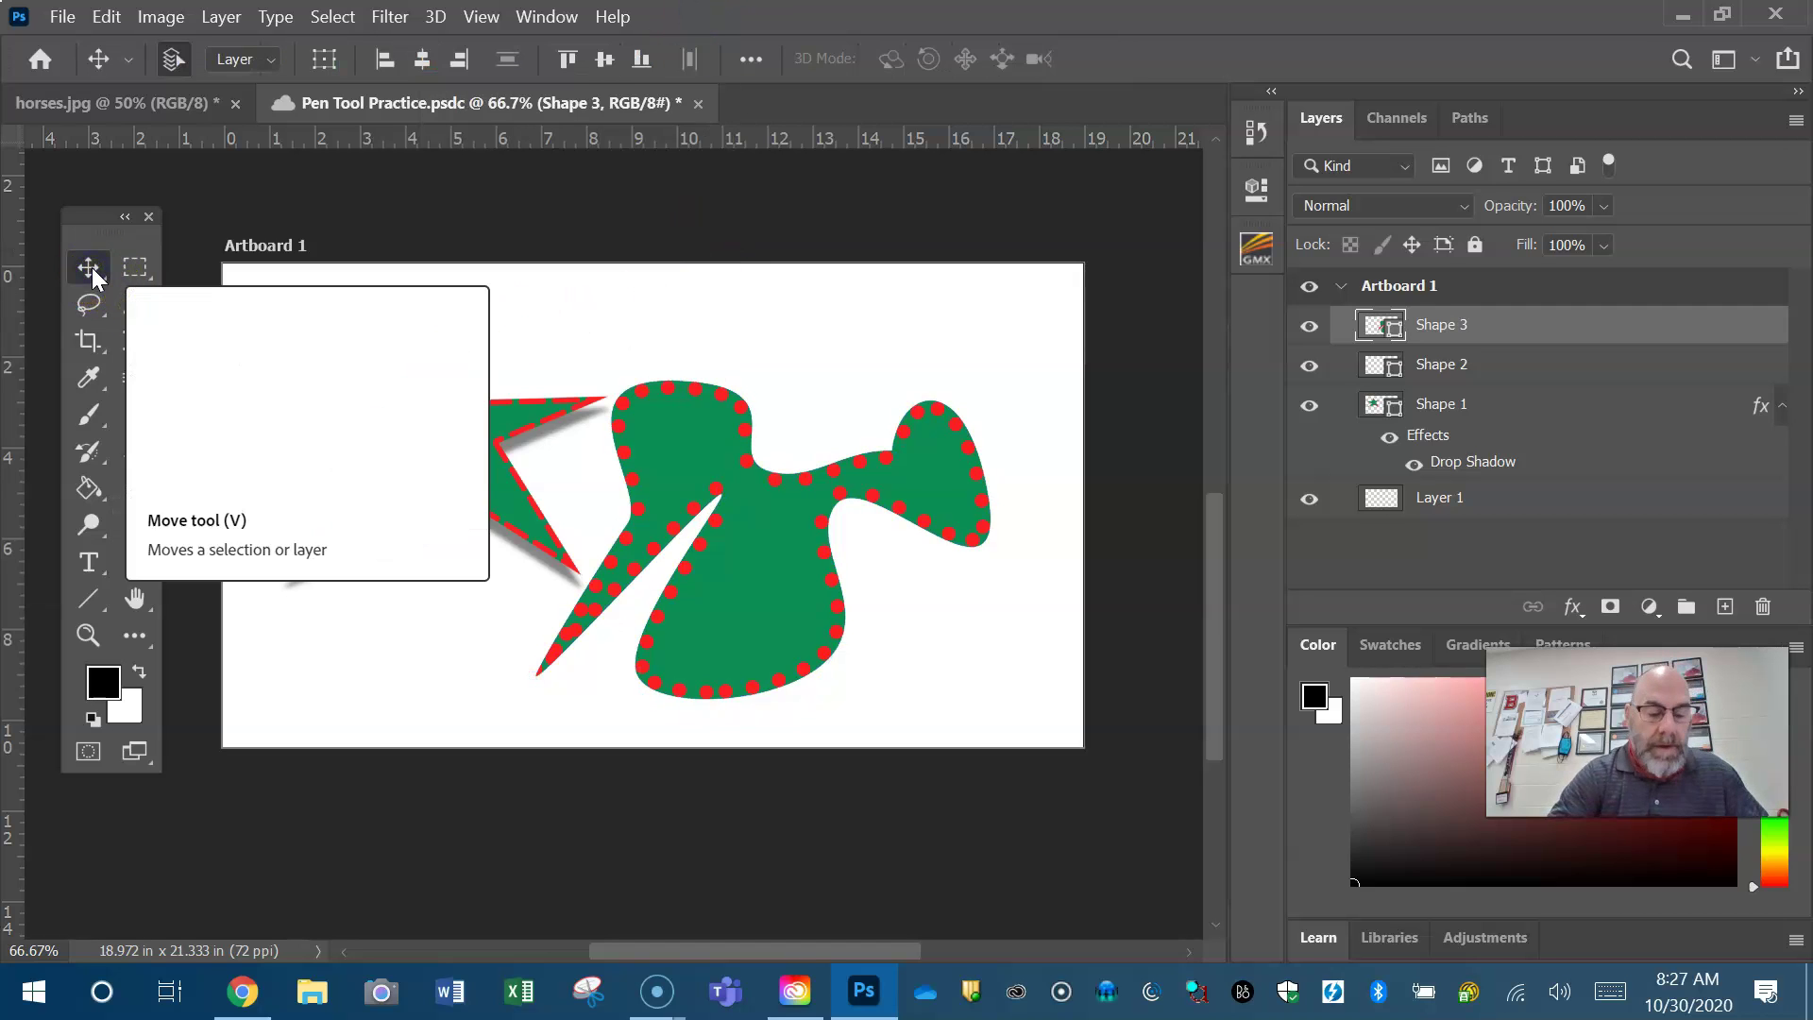
{"action": "key", "text": "ctrl+t"}
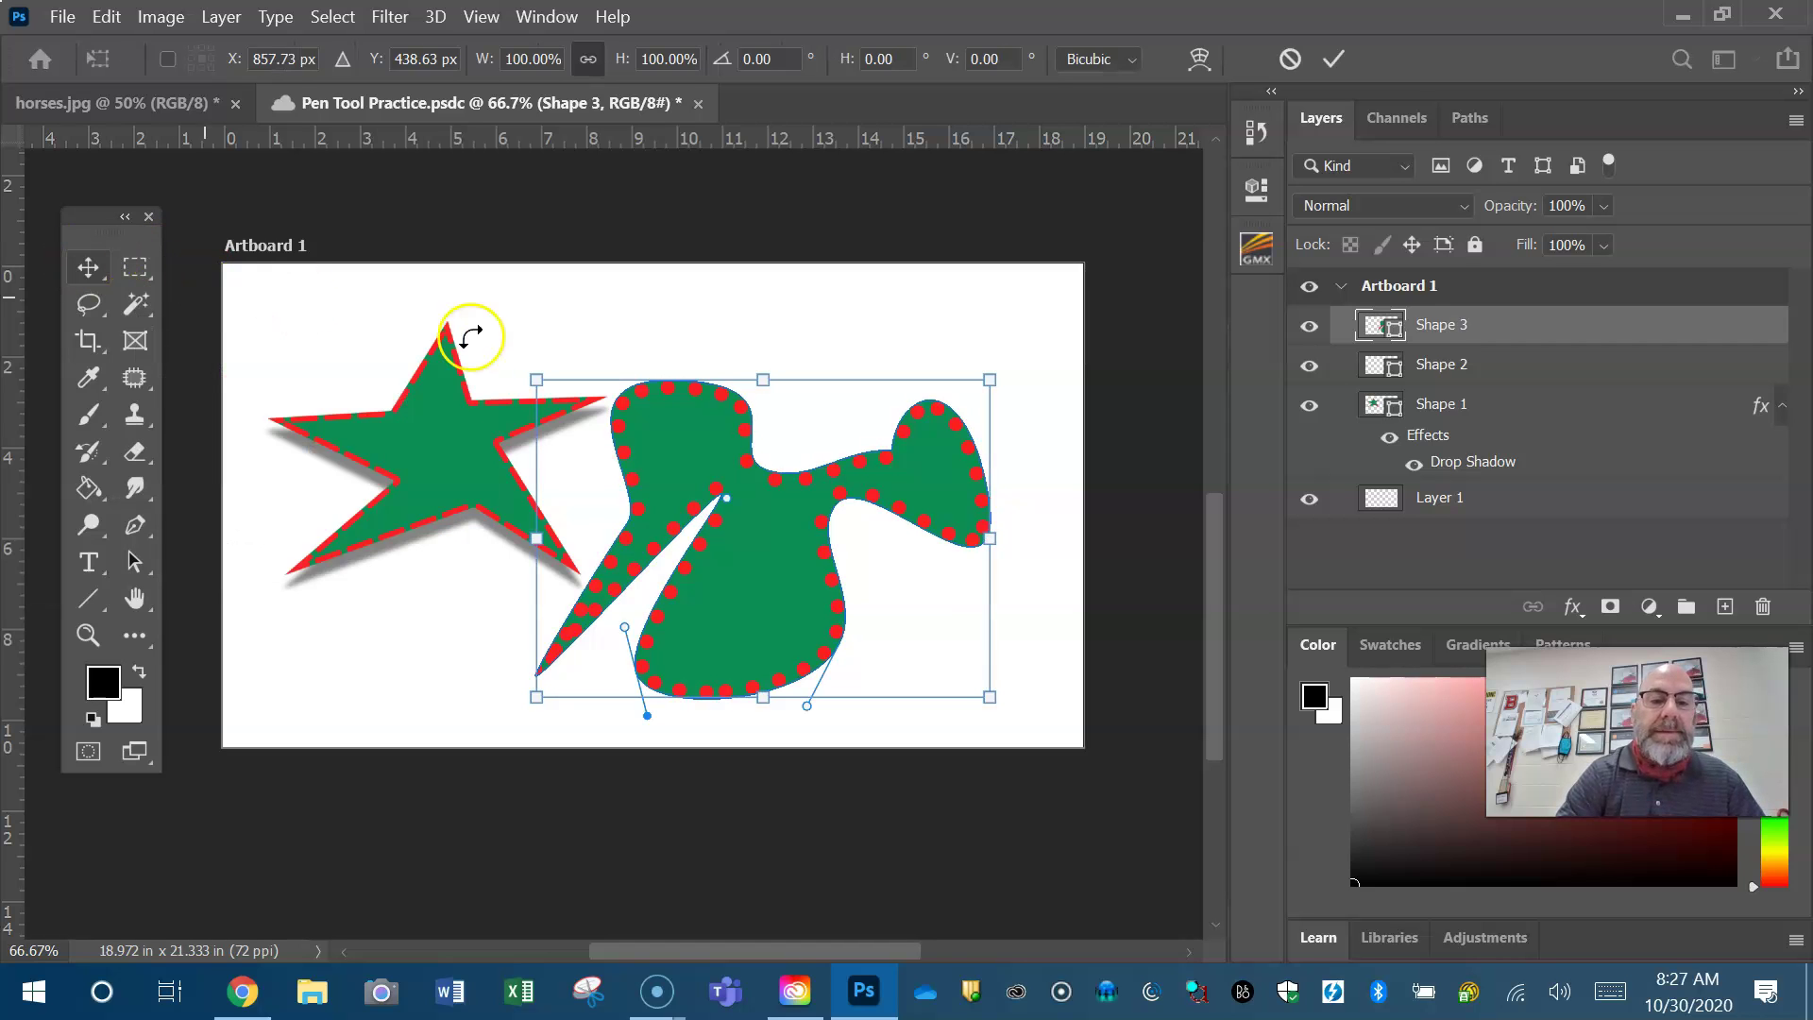
{"action": "left_click_drag", "start_coordinate": [537, 381], "coordinate": [735, 510]}
{"action": "left_click_drag", "start_coordinate": [869, 625], "coordinate": [899, 419]}
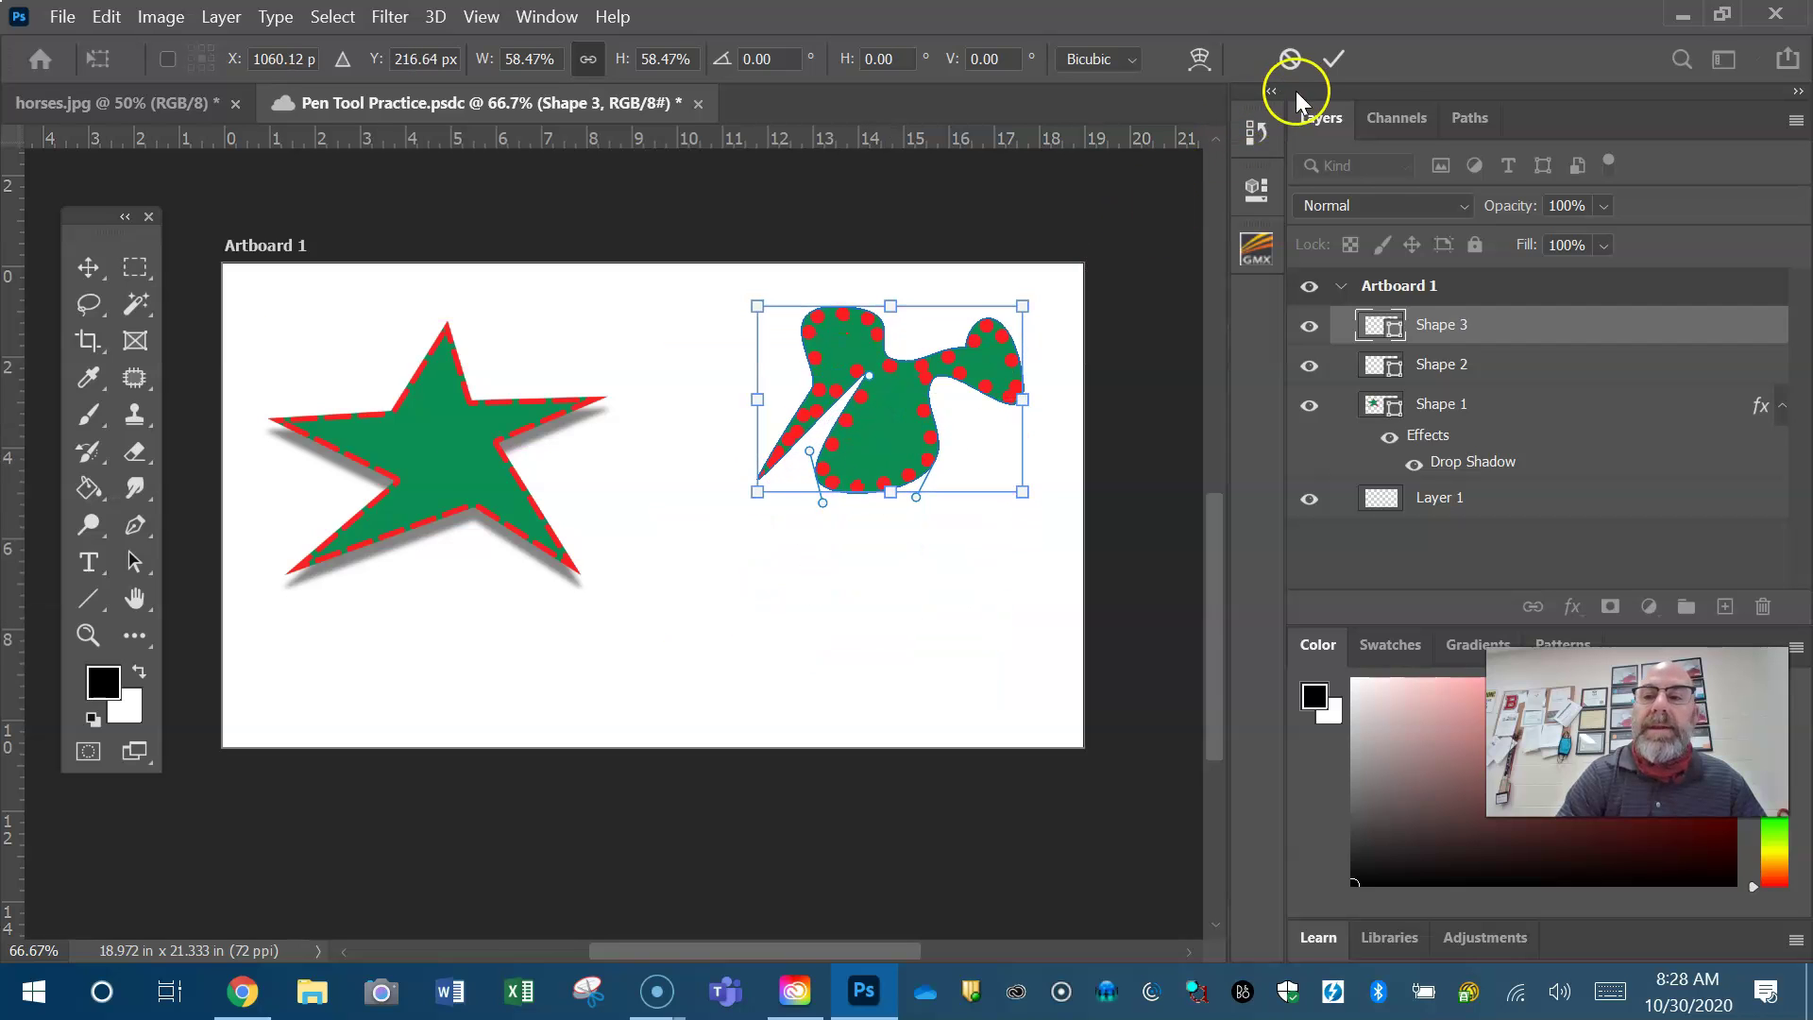
{"action": "left_click", "coordinate": [1333, 59]}
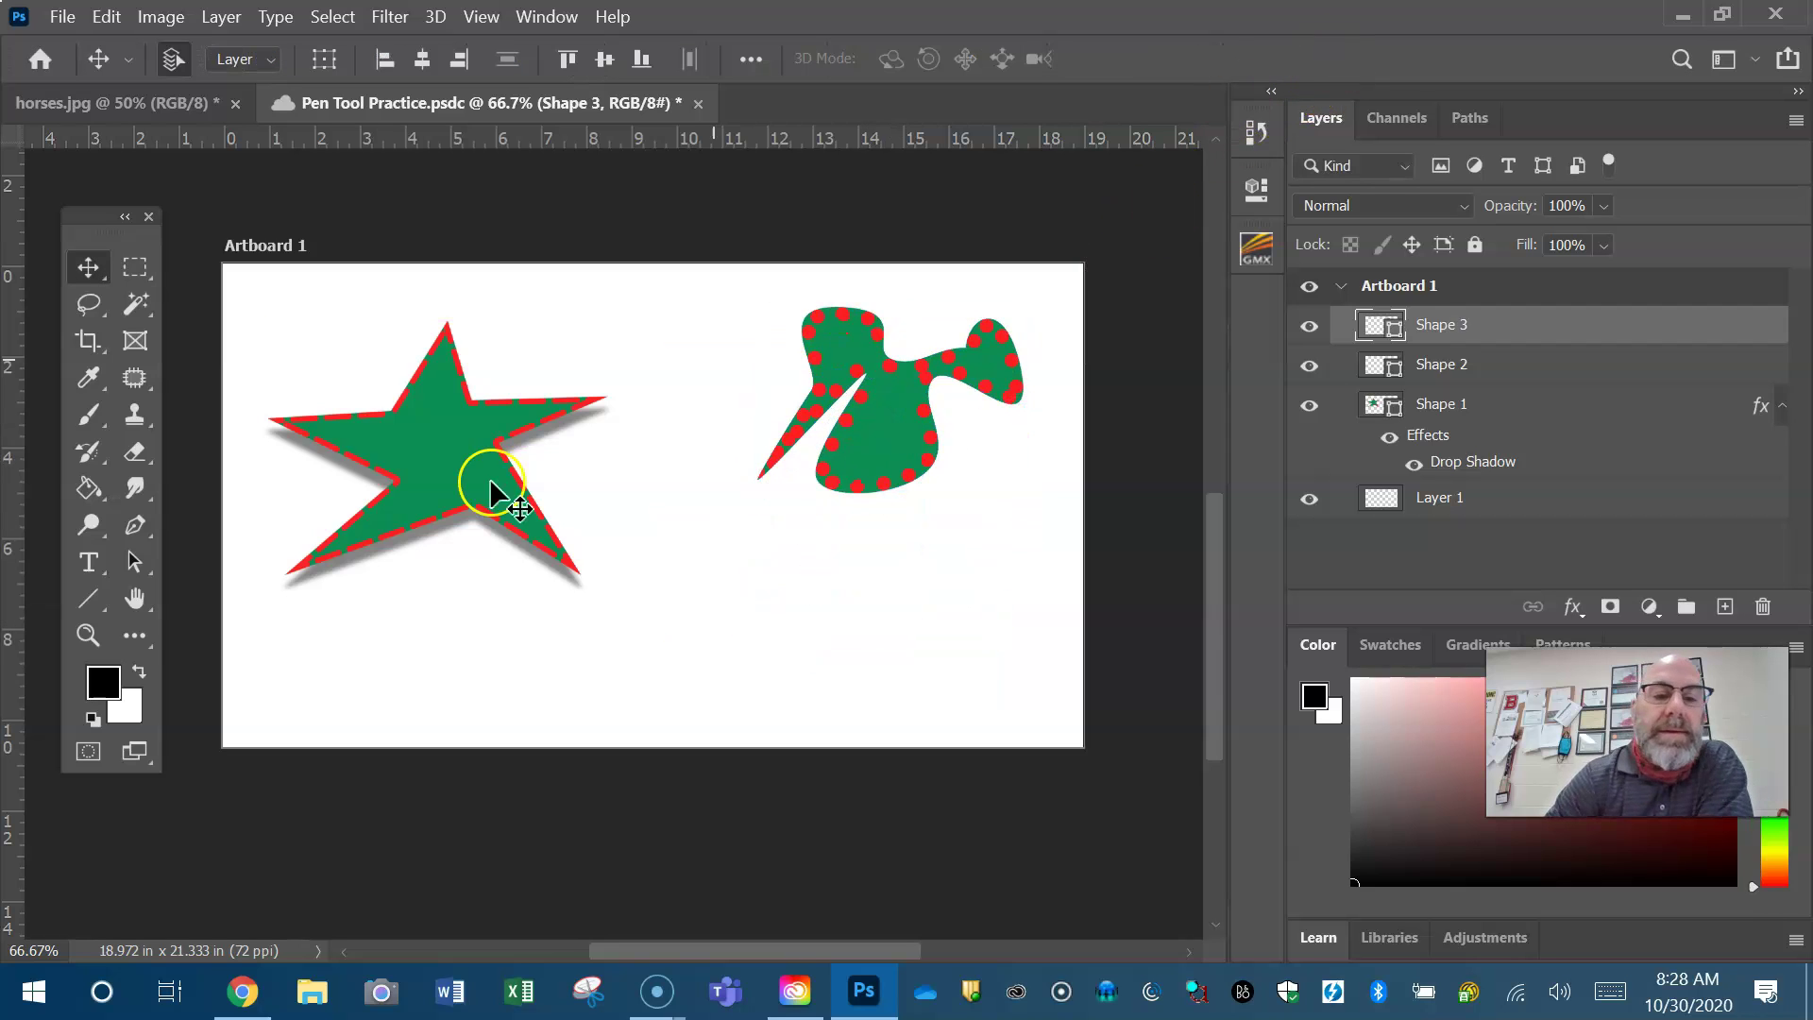
Draw a three-point open arc with the Curvature Pen Tool, about 223 by 190 px, below the dotted green shape.
{"action": "left_click", "coordinate": [147, 536]}
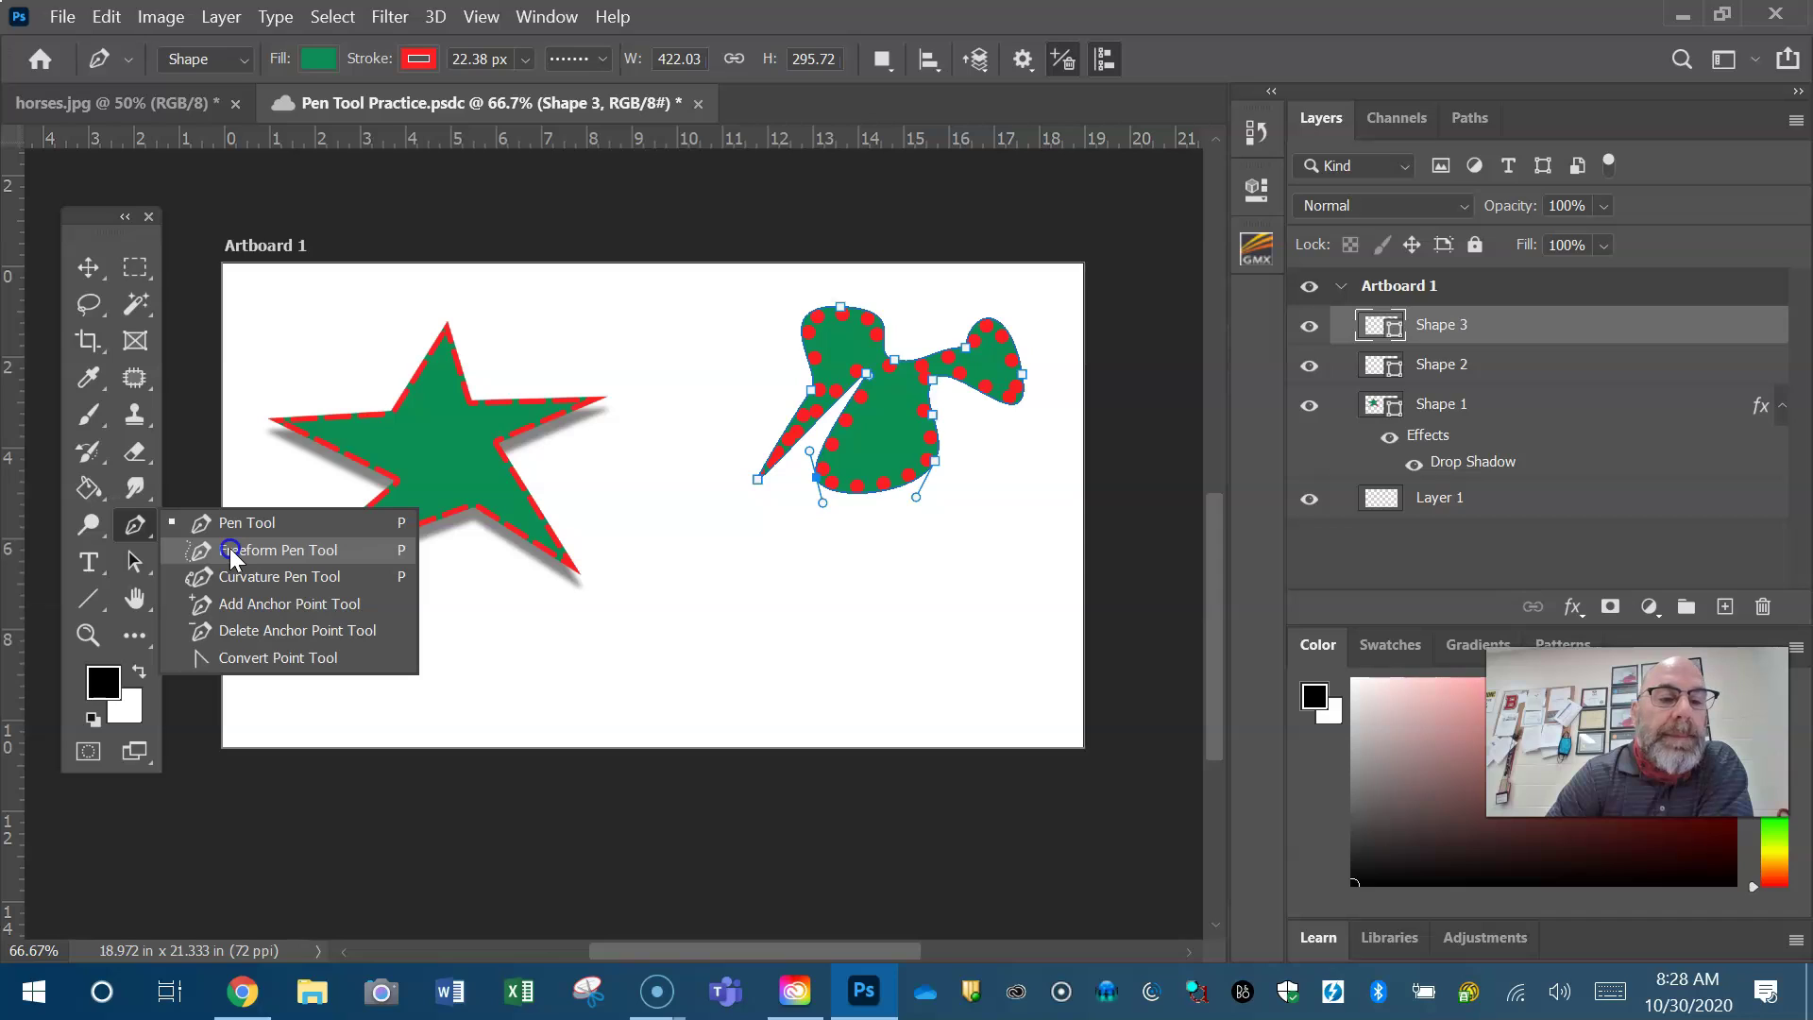
{"action": "left_click", "coordinate": [326, 578]}
{"action": "left_click", "coordinate": [685, 659]}
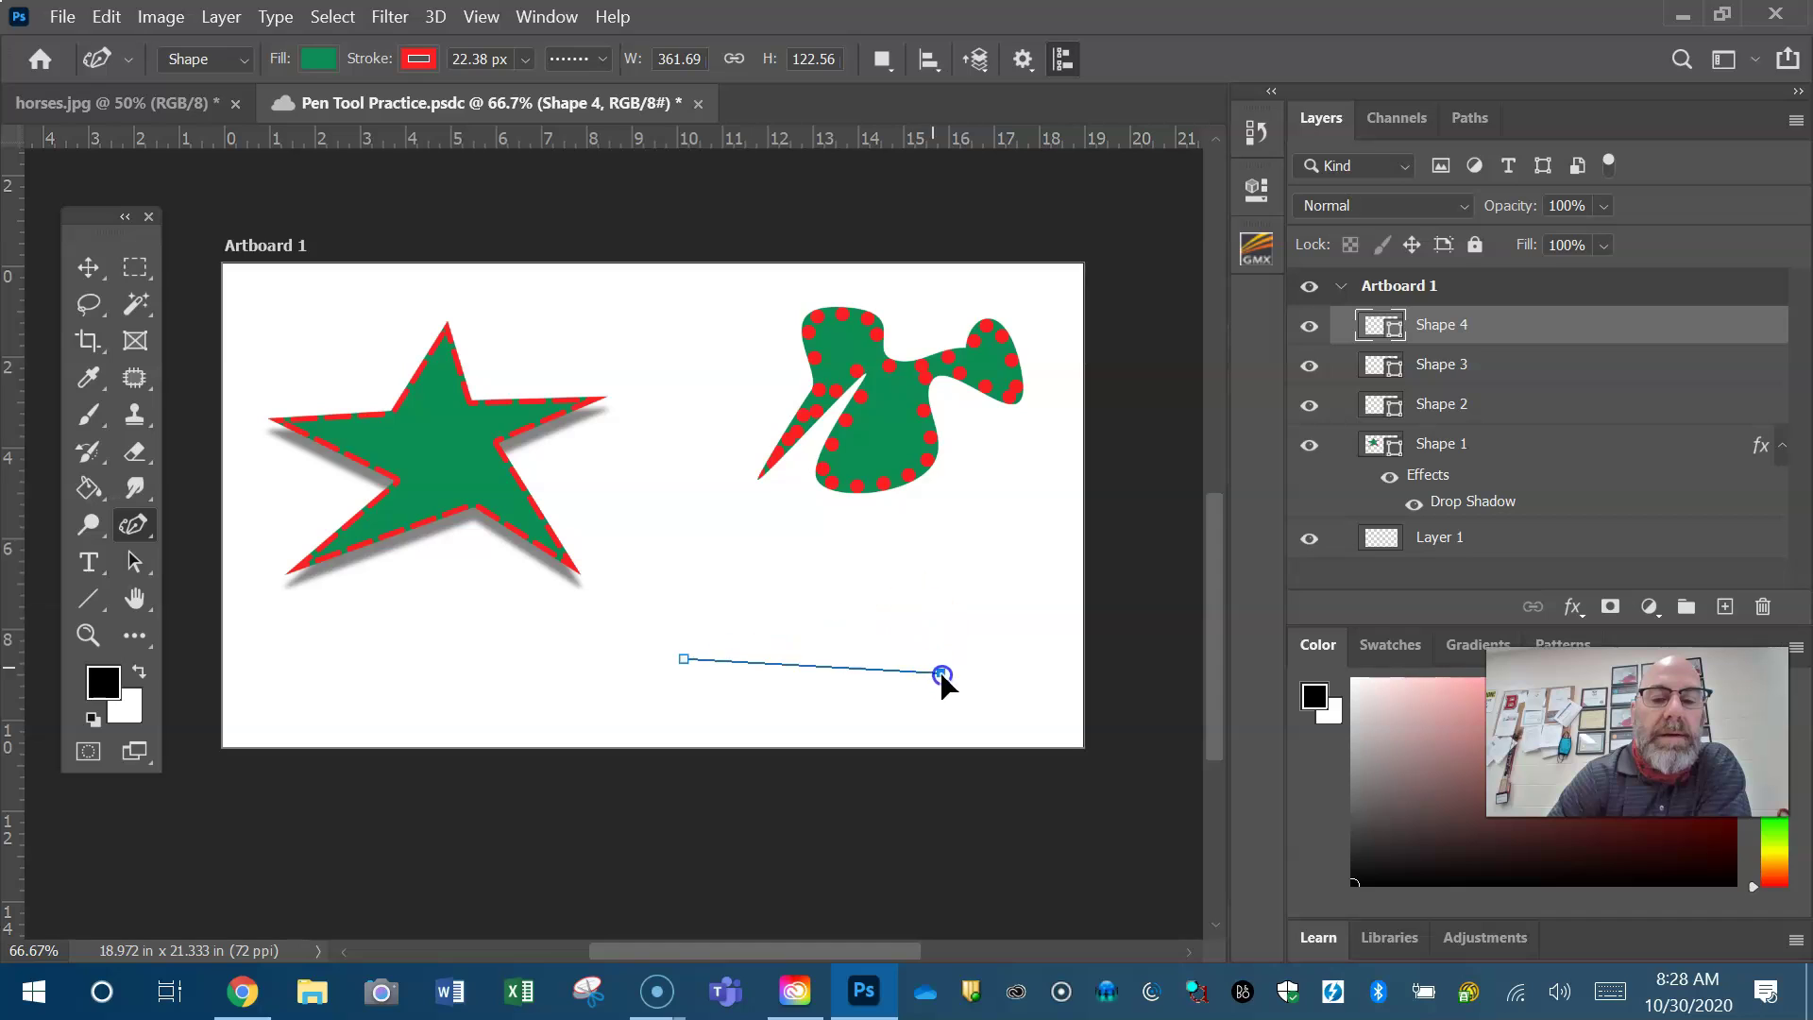
{"action": "left_click", "coordinate": [824, 633]}
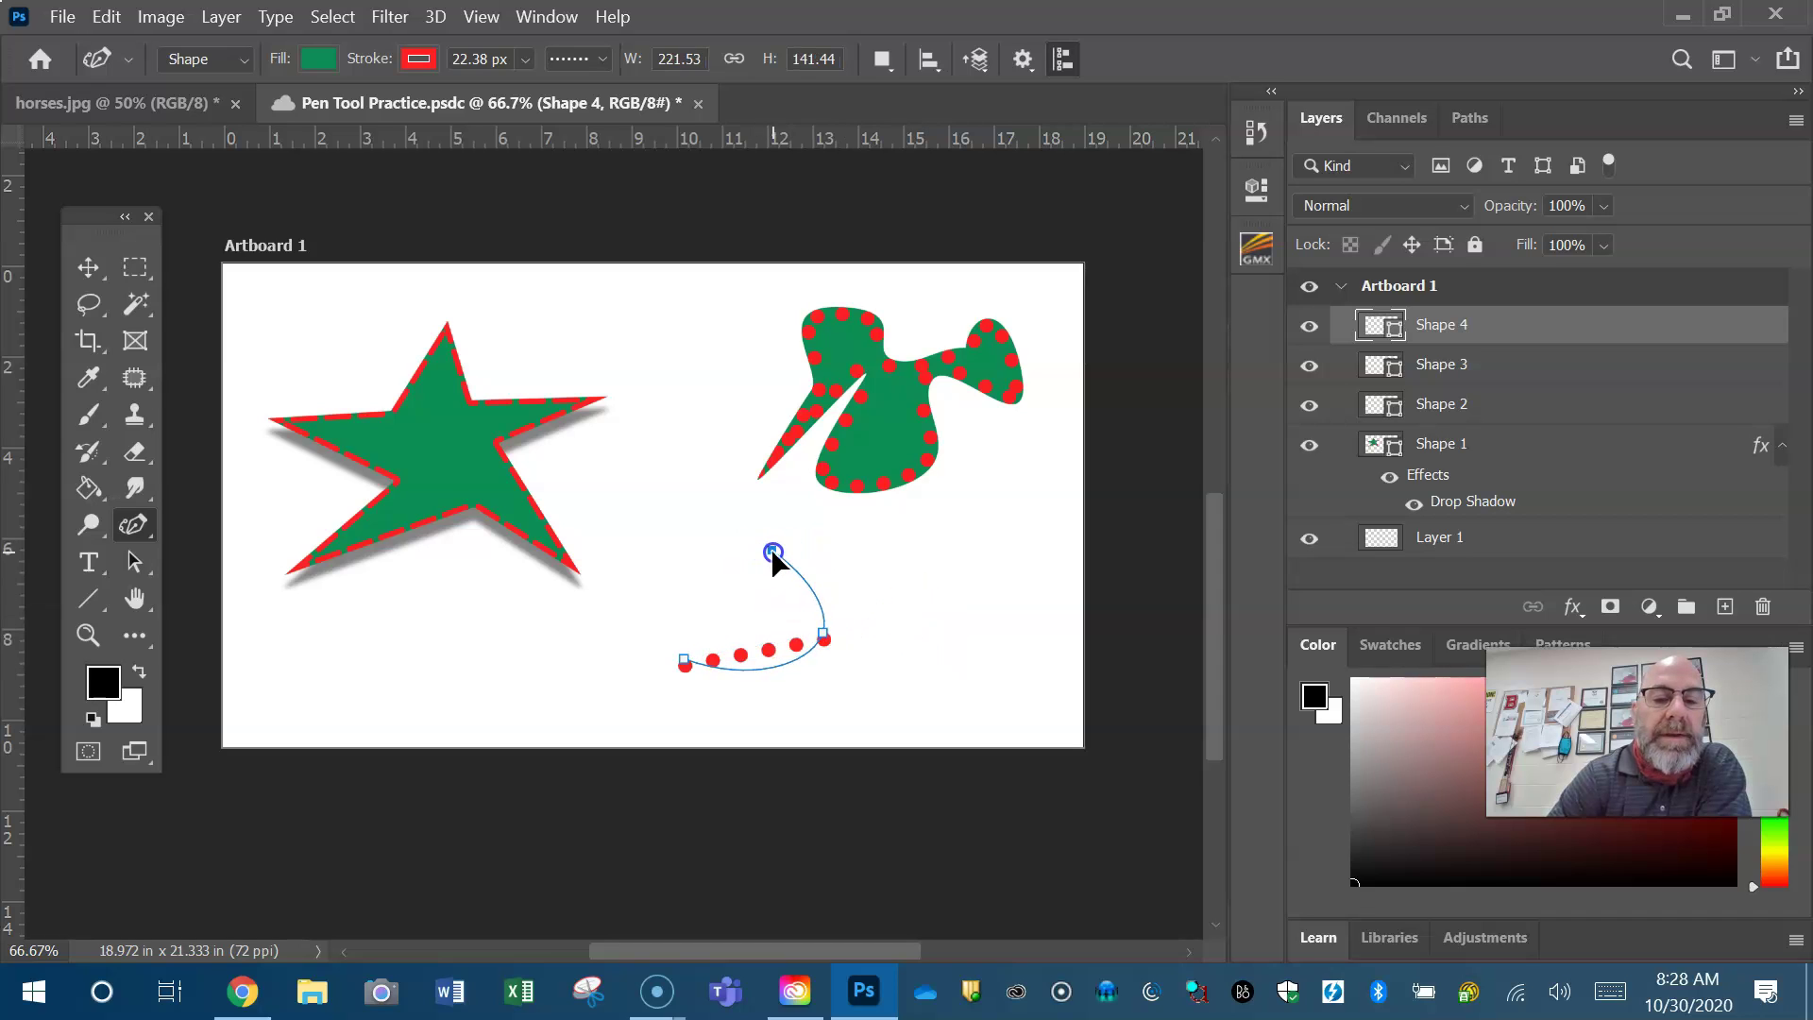
{"action": "left_click", "coordinate": [772, 551]}
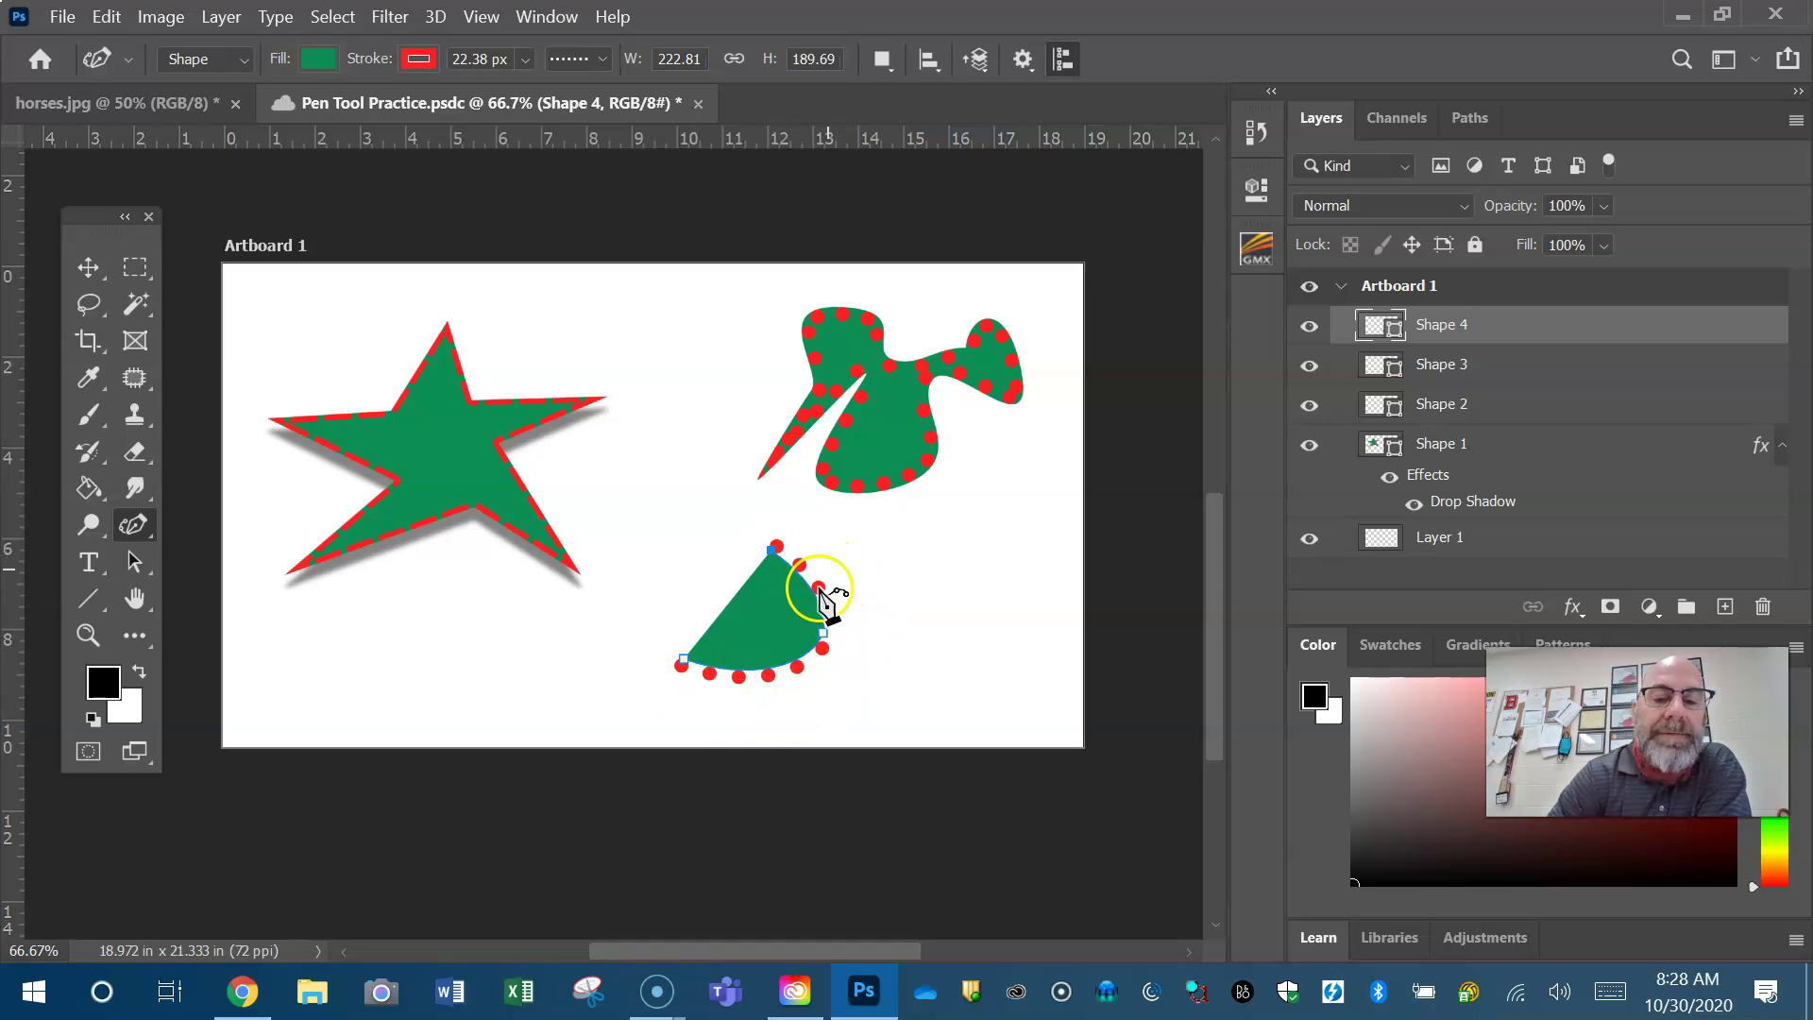
Remove the arc's fill and move the arc into Artboard 1's lower-right area.
{"action": "left_click", "coordinate": [325, 59]}
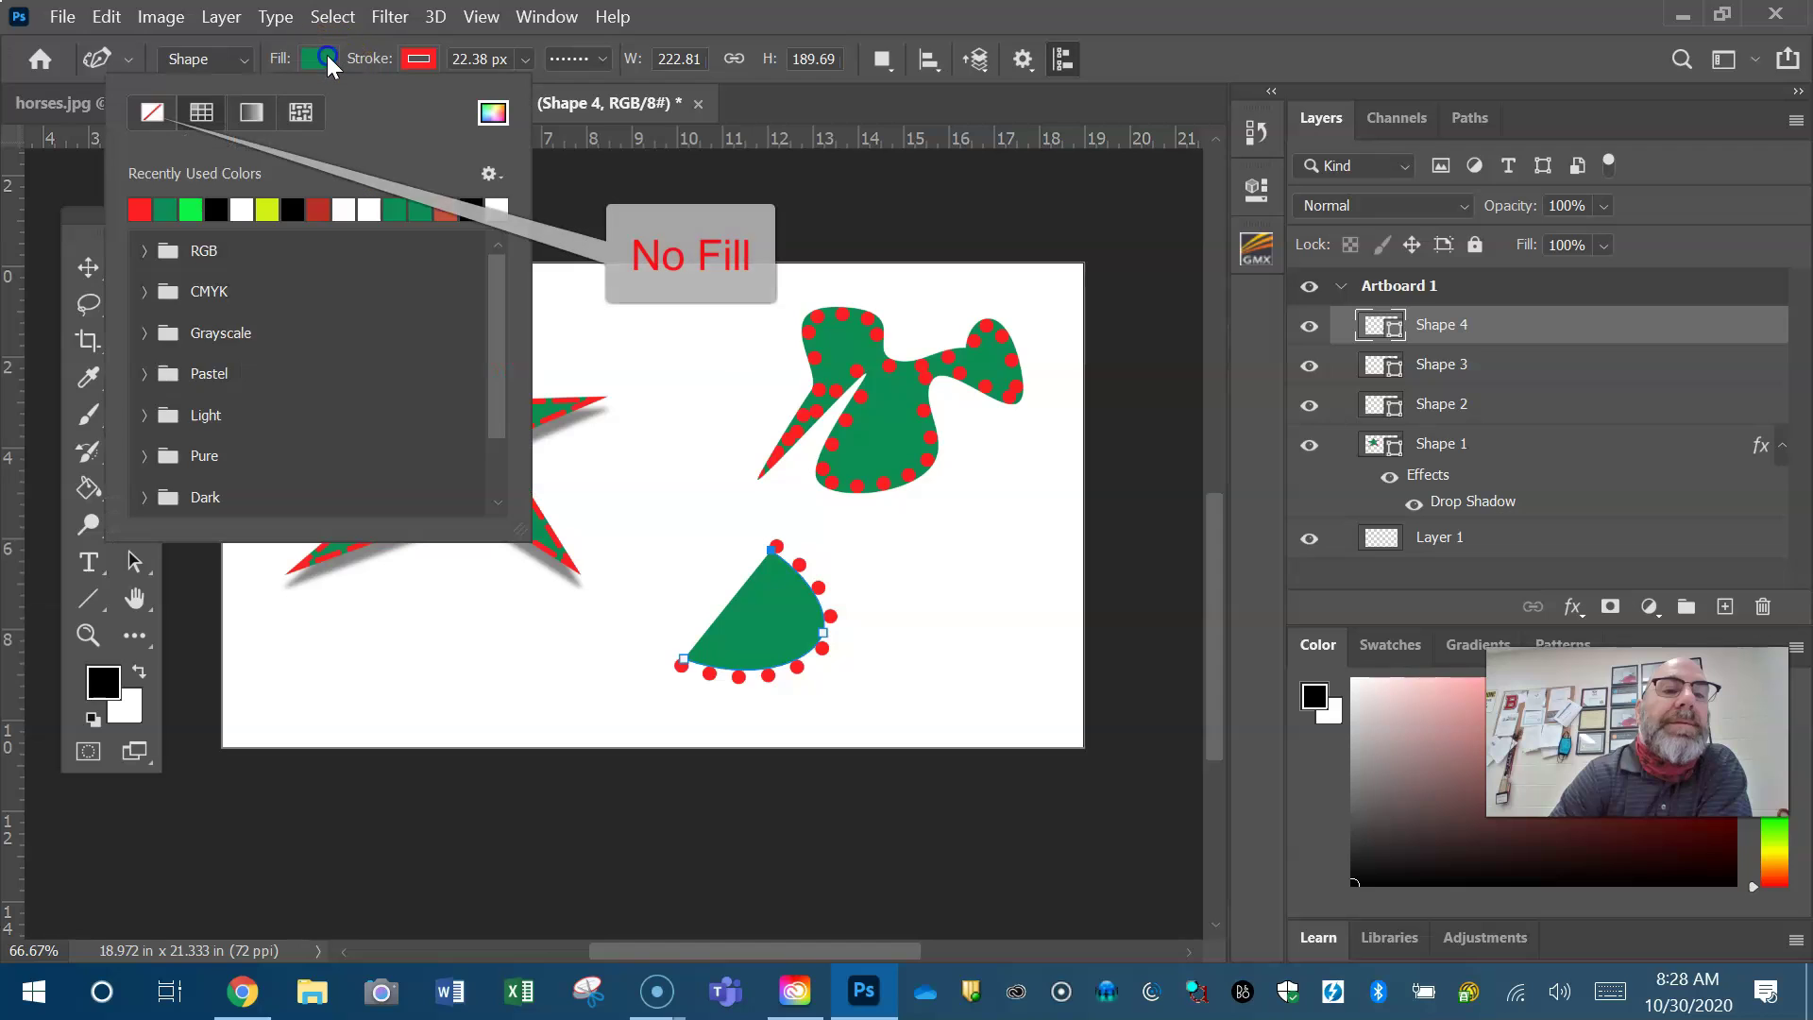
{"action": "left_click", "coordinate": [152, 113]}
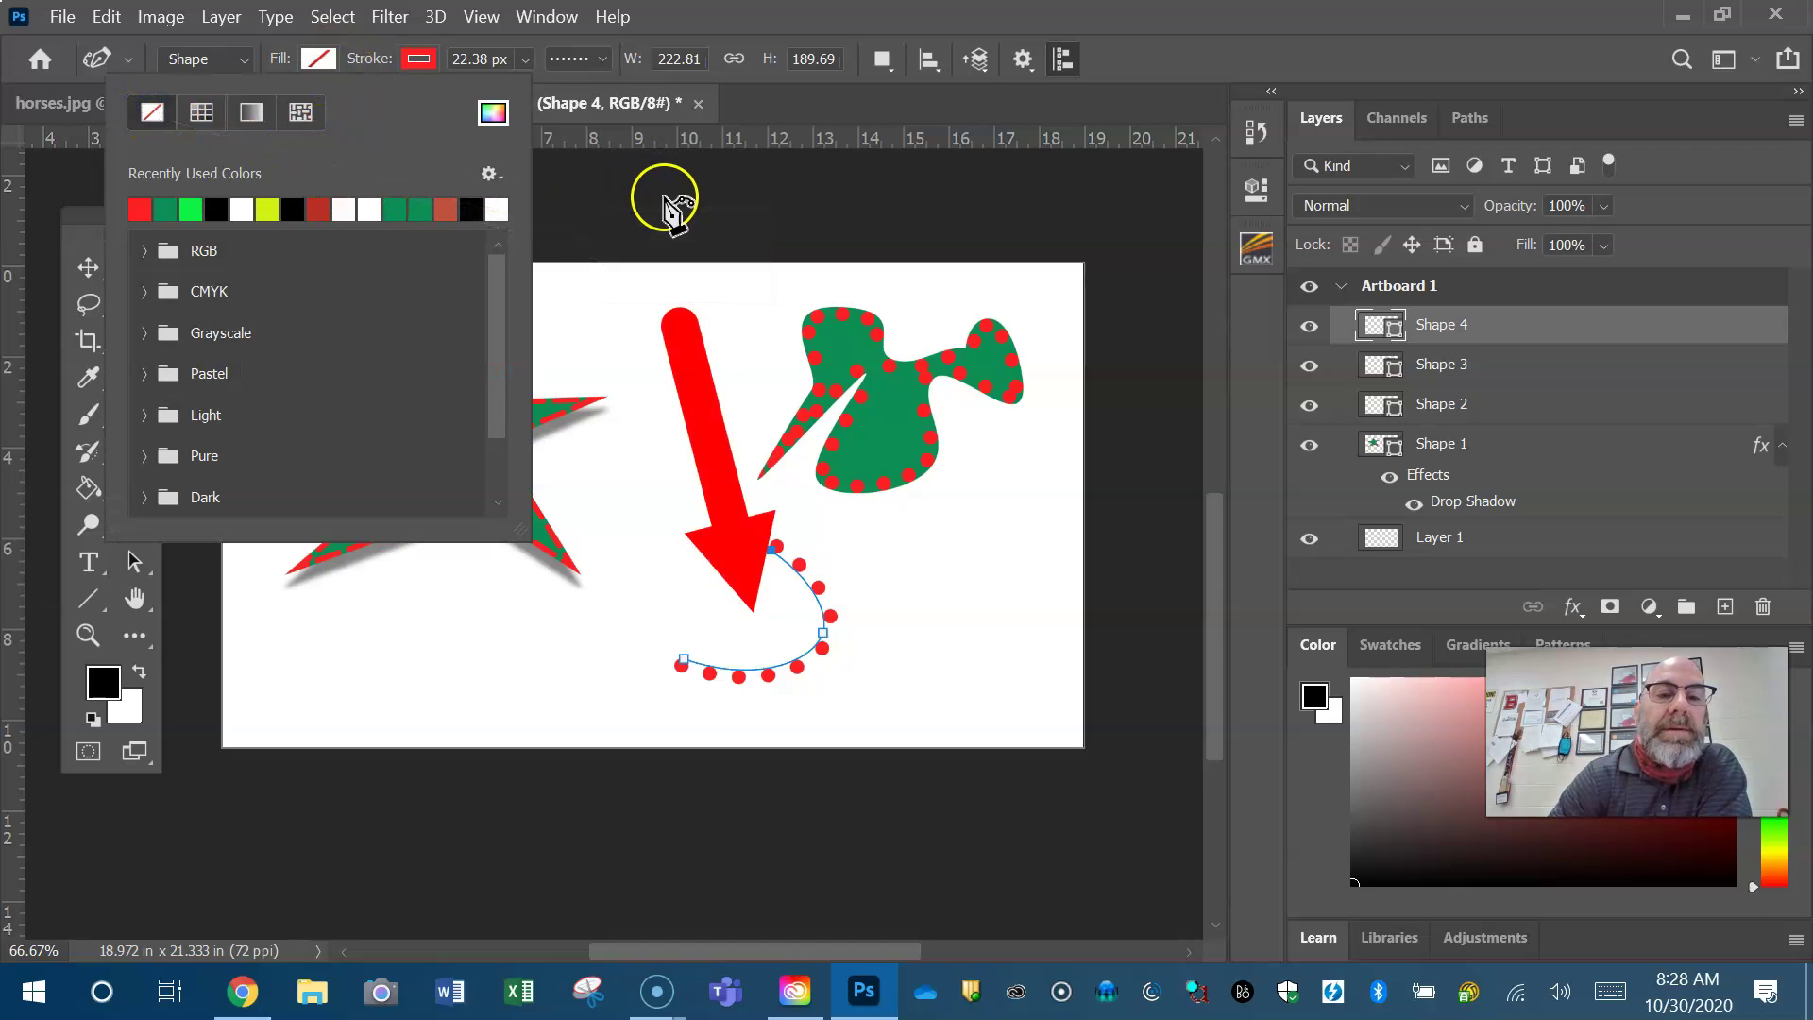
{"action": "left_click", "coordinate": [88, 269]}
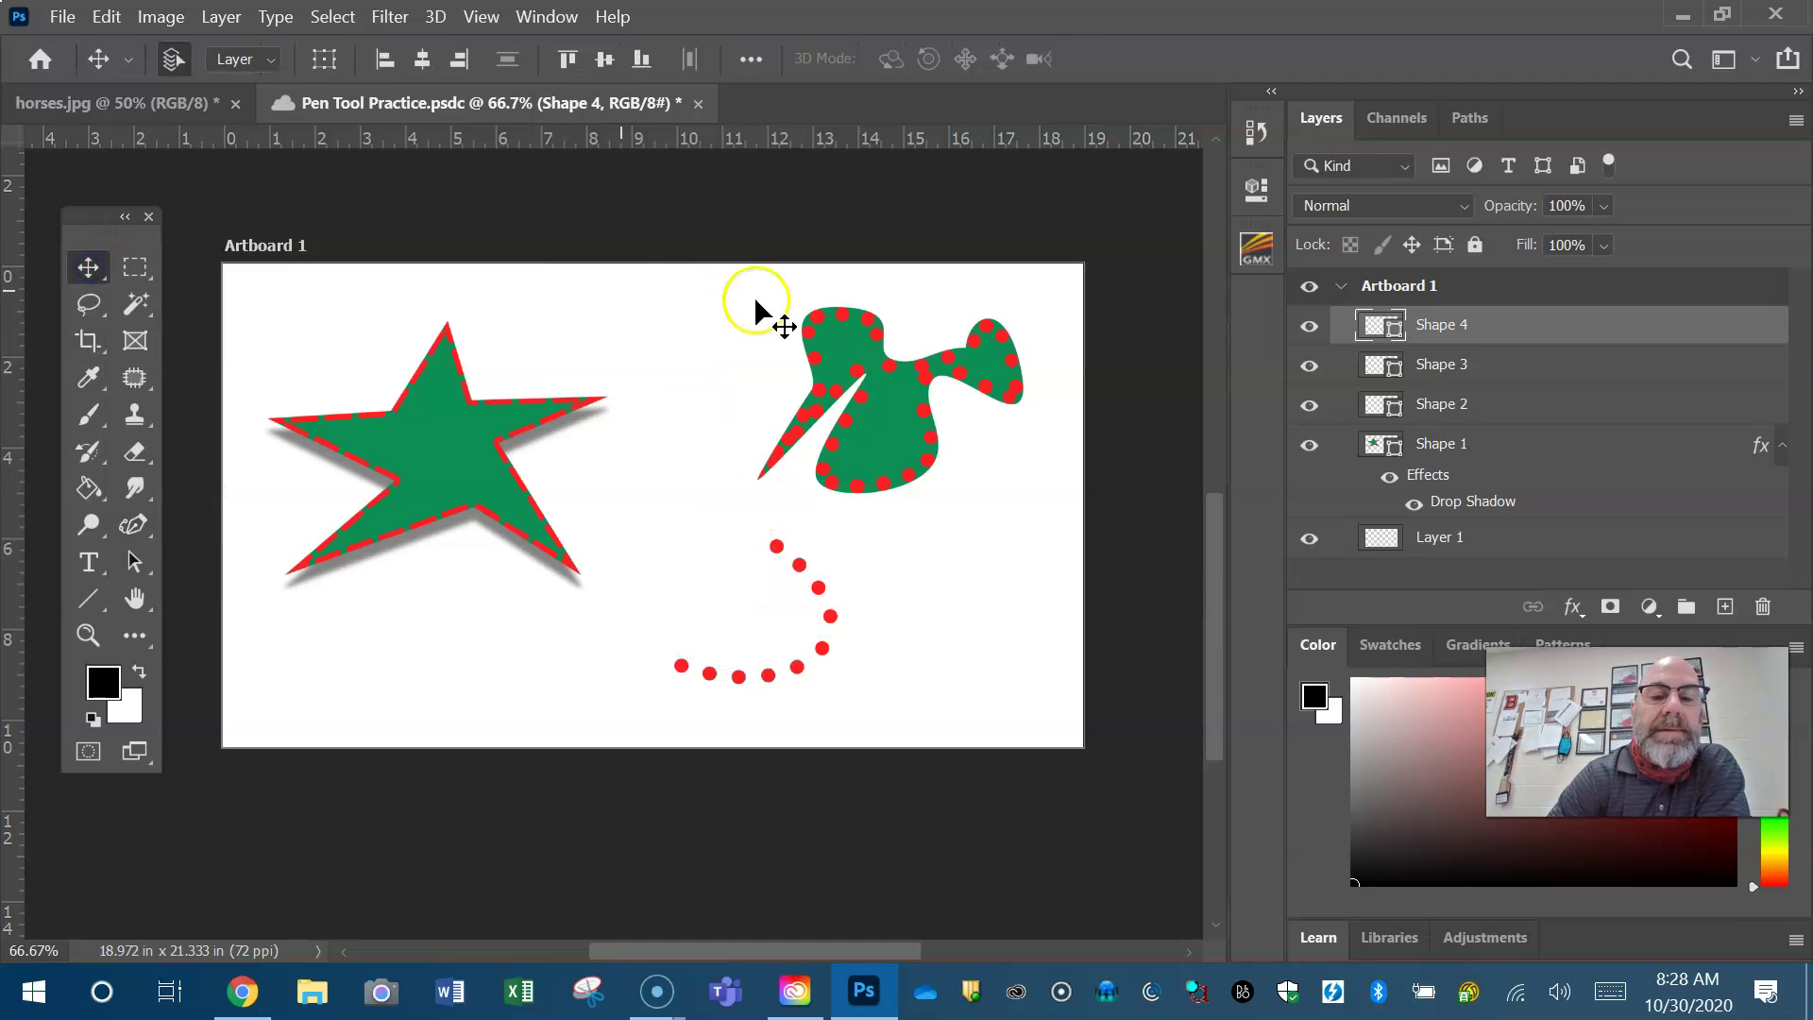
{"action": "left_click_drag", "start_coordinate": [801, 567], "coordinate": [1001, 579]}
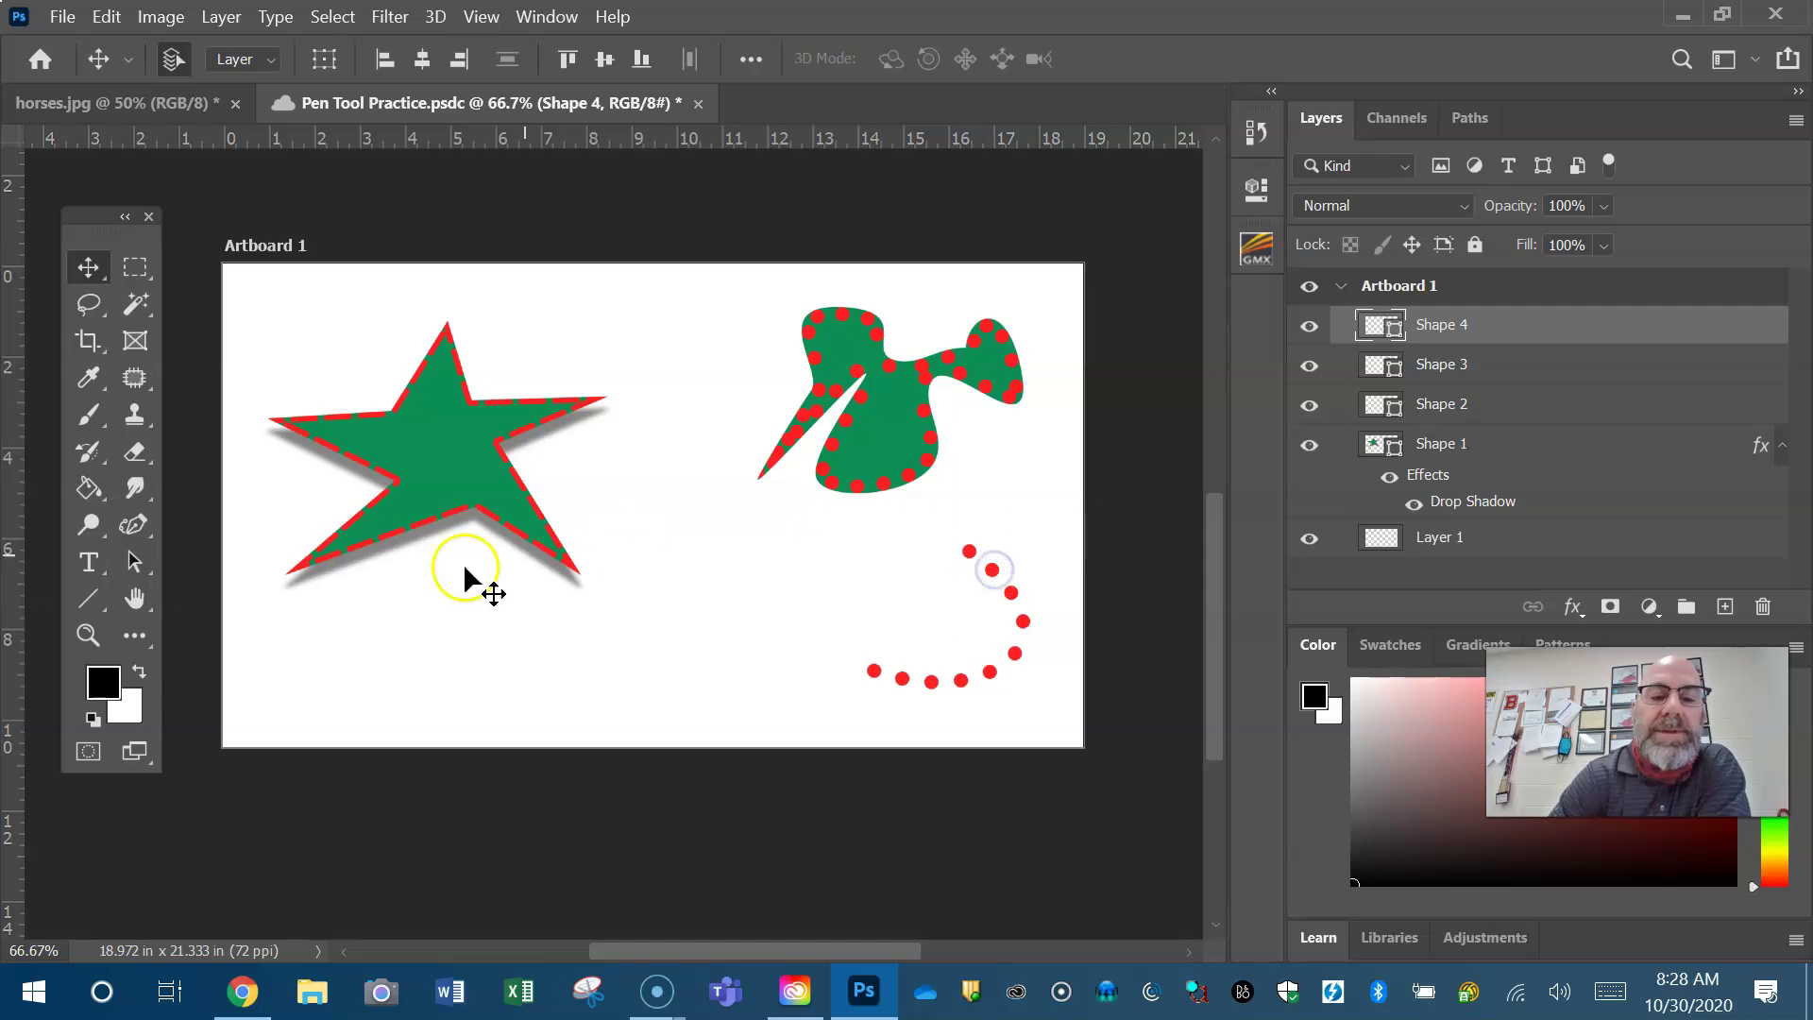
Draw a wavy open line with the Freeform Pen Tool, about 565 by 303 px, running below the star and up its right side.
{"action": "left_click", "coordinate": [146, 530]}
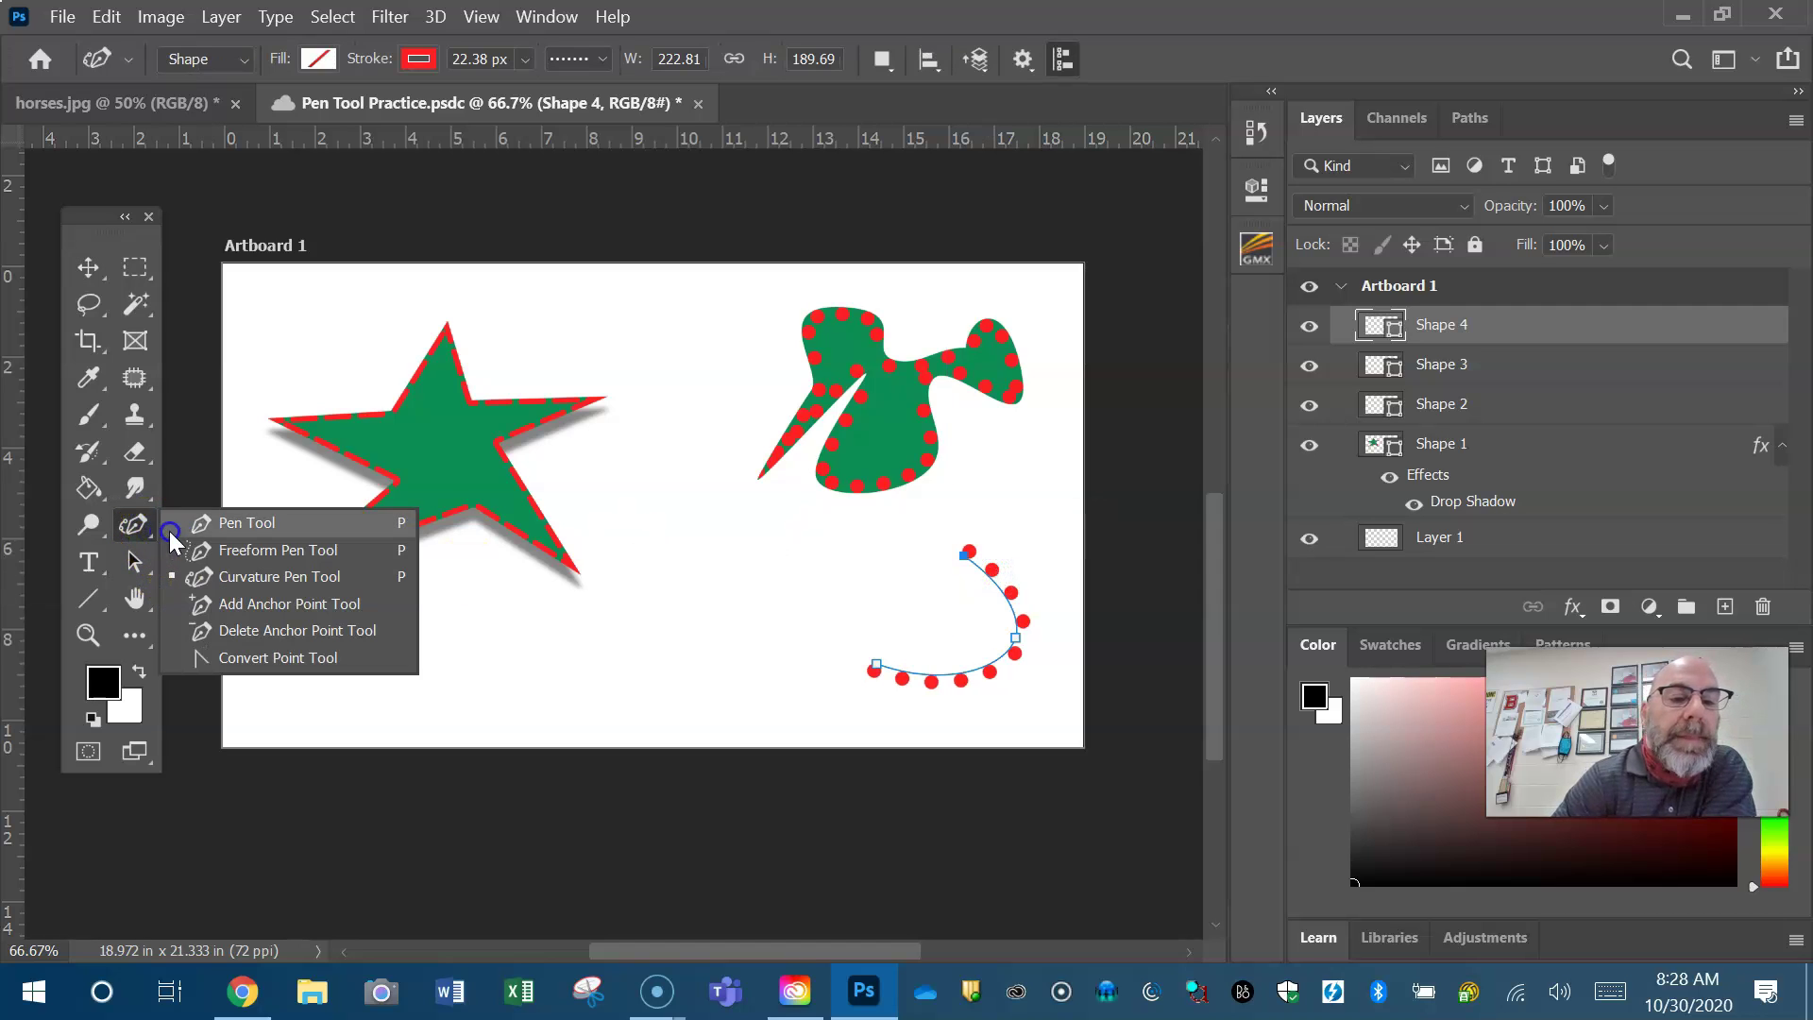
{"action": "left_click", "coordinate": [227, 549]}
{"action": "mouse_move", "coordinate": [328, 661]}
{"action": "left_mouse_down"}
{"action": "mouse_move", "coordinate": [411, 608]}
{"action": "mouse_move", "coordinate": [472, 676]}
{"action": "mouse_move", "coordinate": [512, 682]}
{"action": "mouse_move", "coordinate": [579, 626]}
{"action": "mouse_move", "coordinate": [641, 647]}
{"action": "mouse_move", "coordinate": [667, 634]}
{"action": "mouse_move", "coordinate": [675, 585]}
{"action": "left_mouse_up"}
{"action": "left_click_drag", "start_coordinate": [657, 505], "coordinate": [686, 492]}
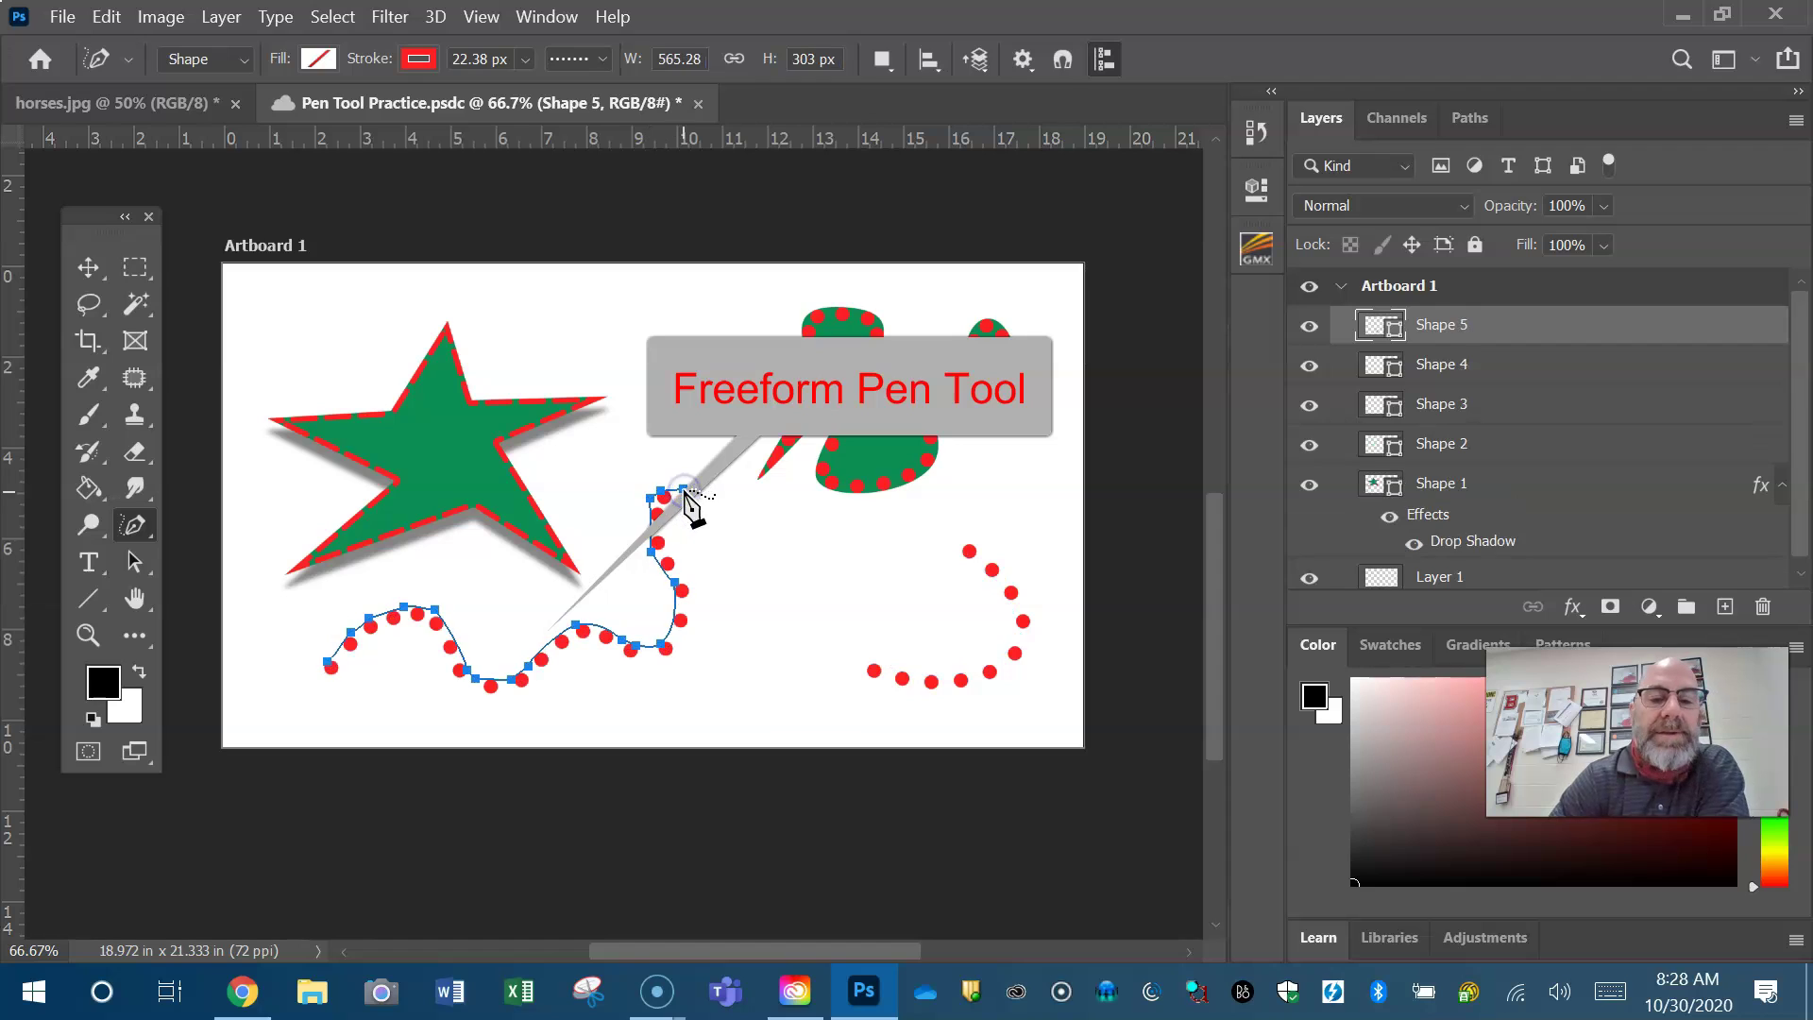
Change the wavy line's stroke to dashed and recolour it with the recently used black.
{"action": "left_click", "coordinate": [604, 59]}
{"action": "left_click", "coordinate": [598, 191]}
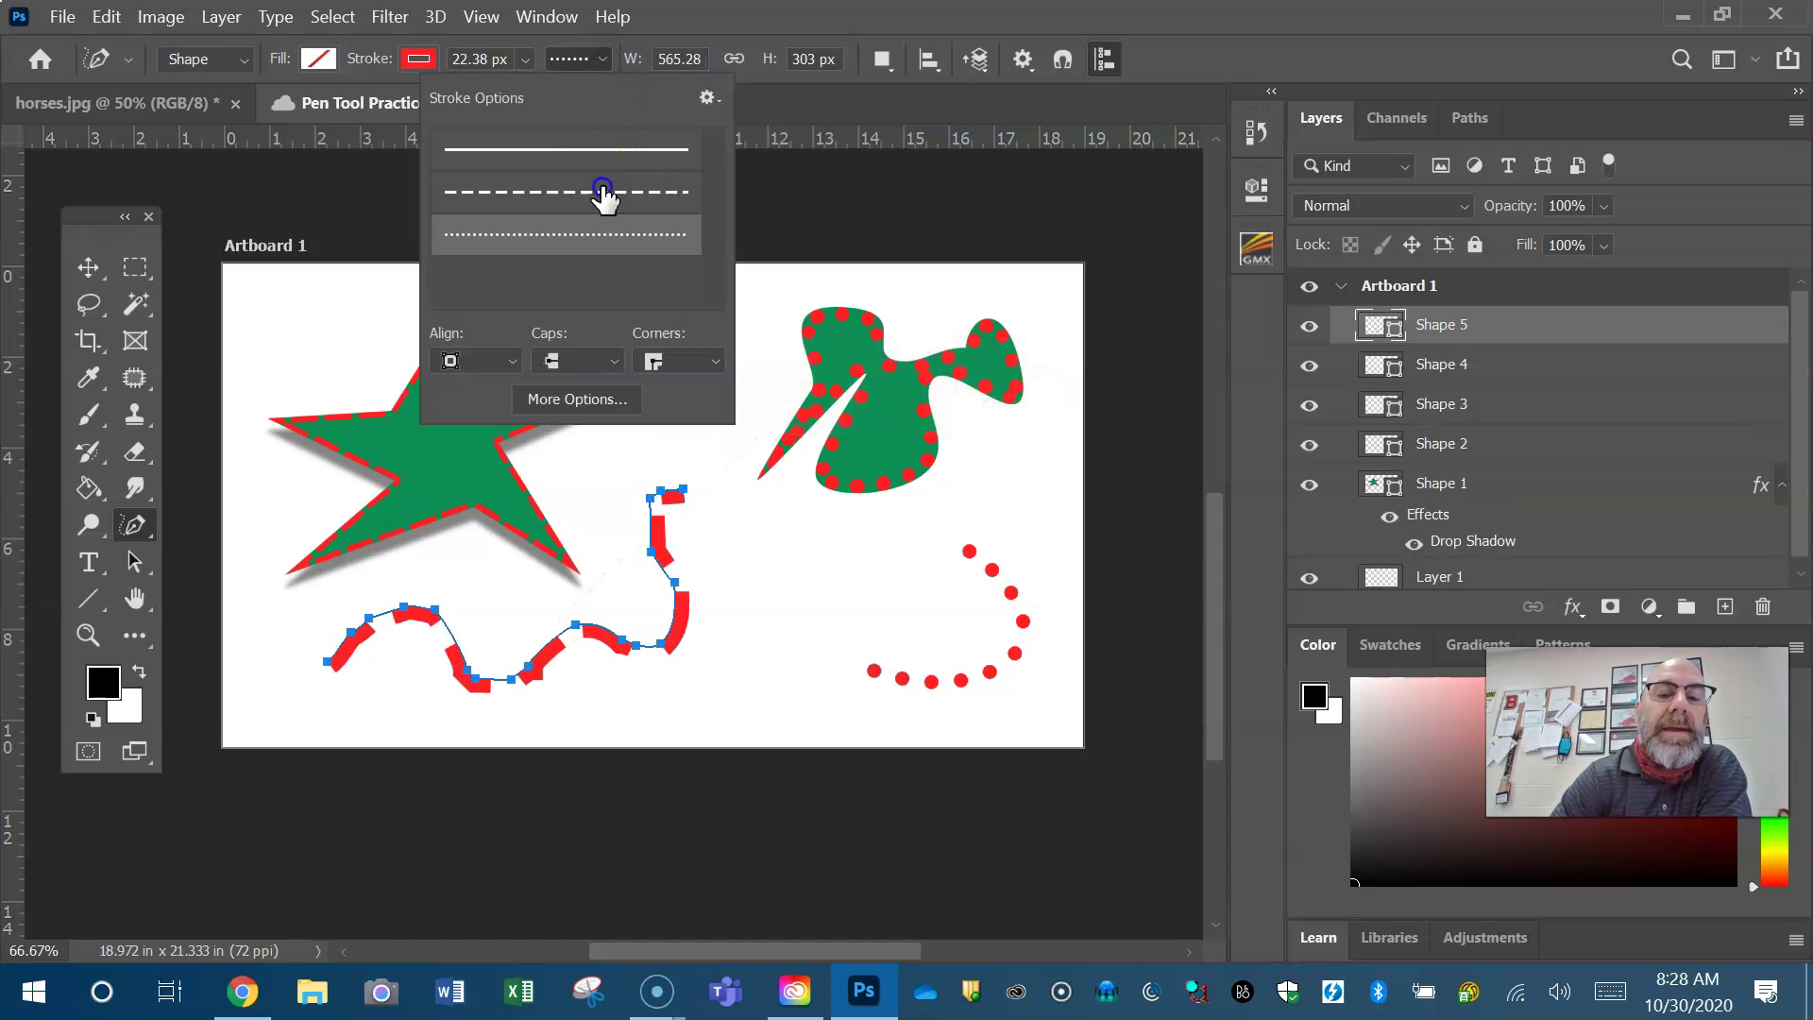
{"action": "left_click", "coordinate": [419, 58]}
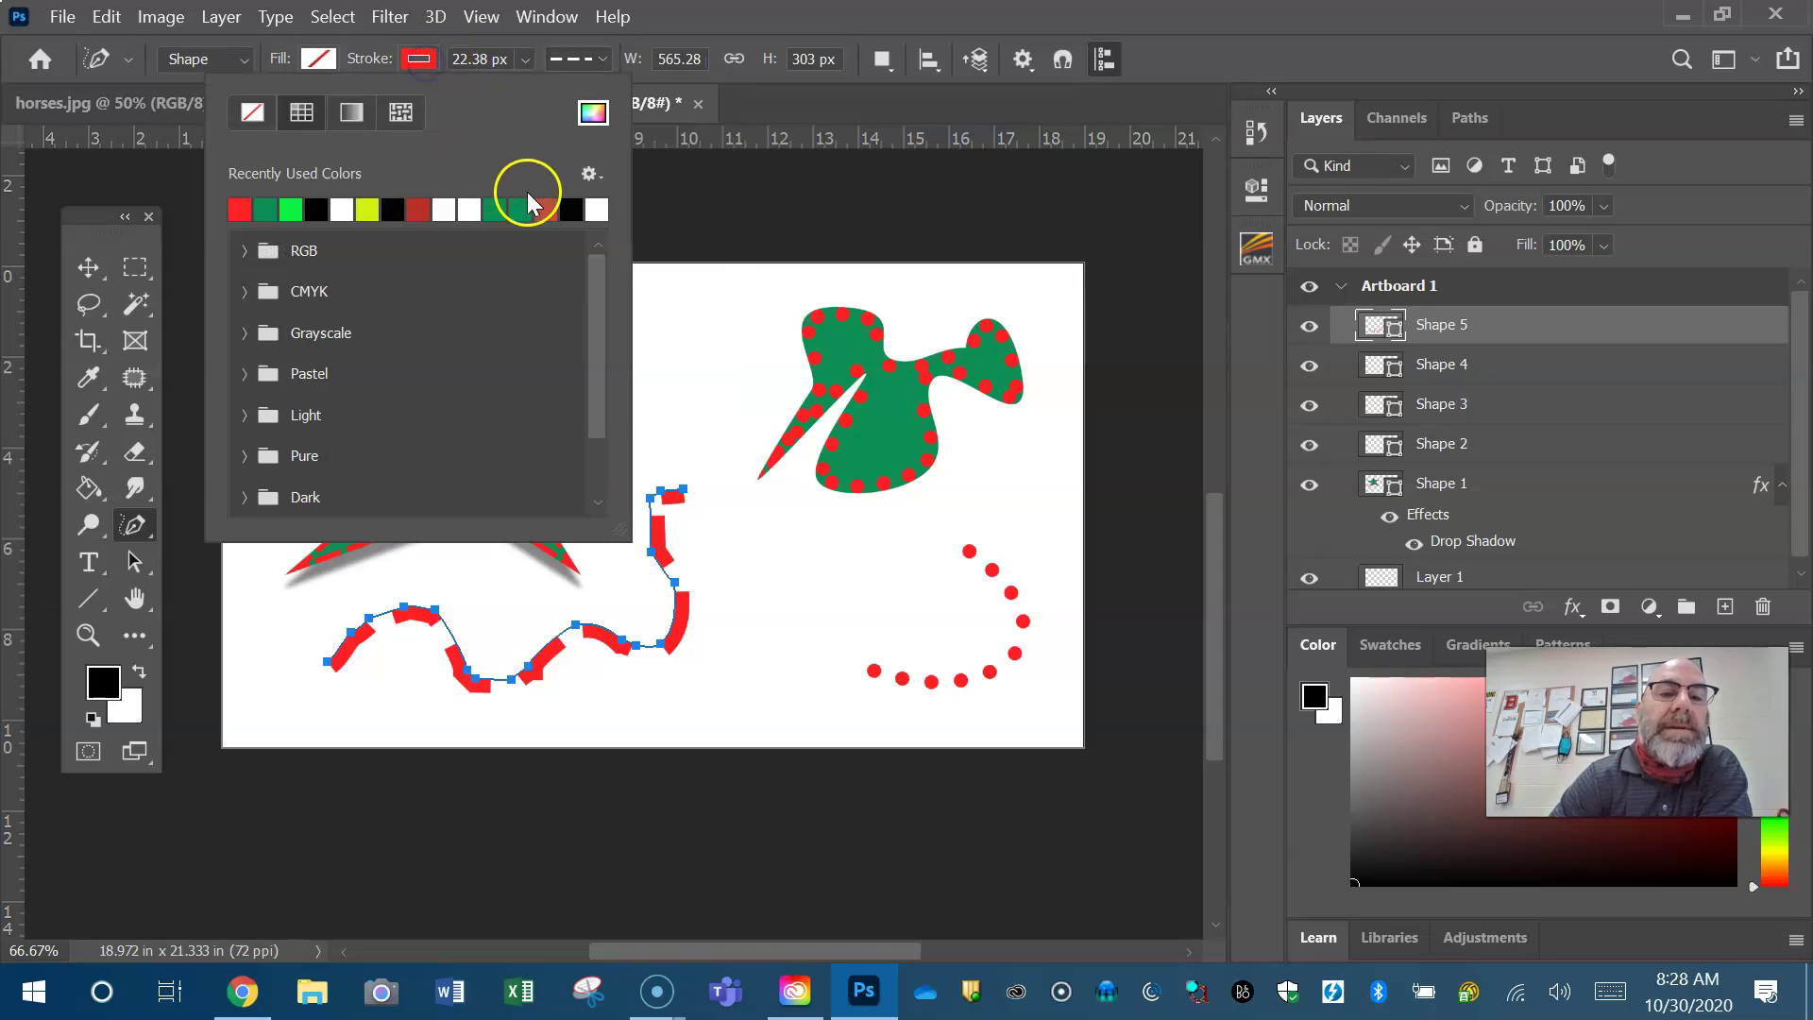
{"action": "left_click", "coordinate": [573, 208]}
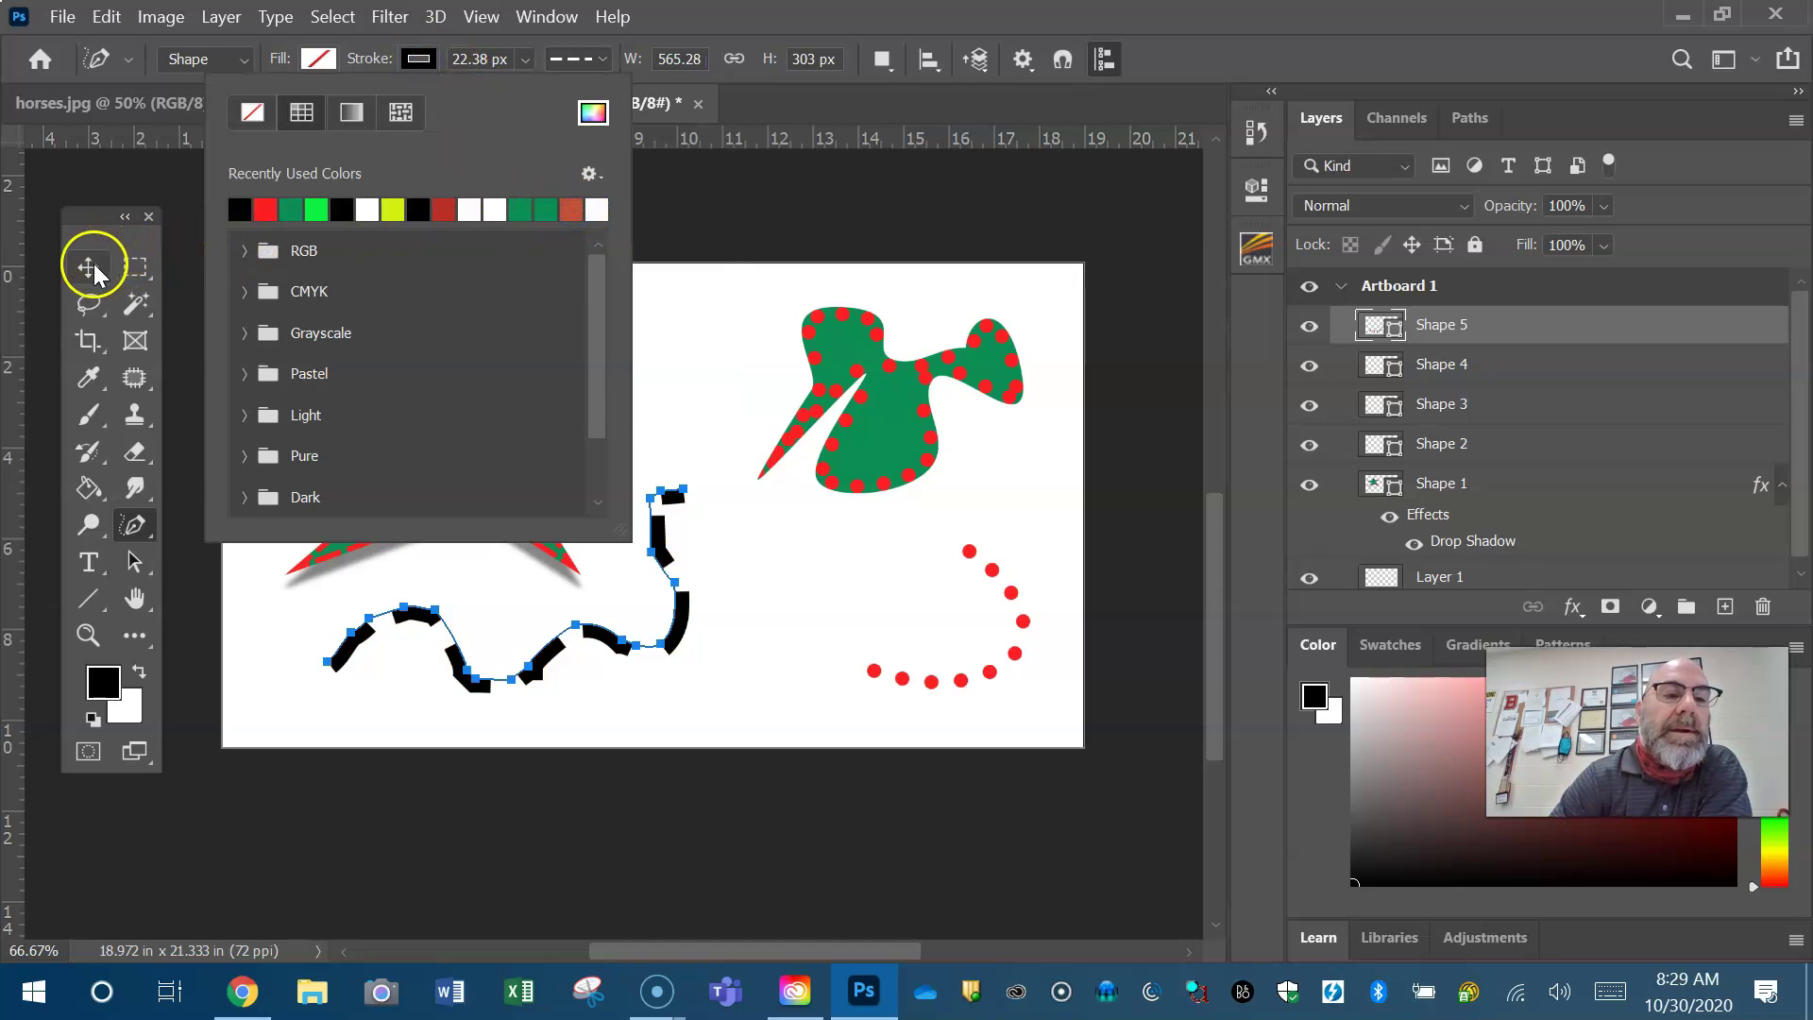
Move the dashed wavy line right until it sits beside the dotted red arc, and save the document.
{"action": "left_click", "coordinate": [87, 268]}
{"action": "left_click_drag", "start_coordinate": [670, 555], "coordinate": [831, 581]}
{"action": "scroll", "coordinate": [529, 520], "scroll_direction": "up", "scroll_amount": 1}
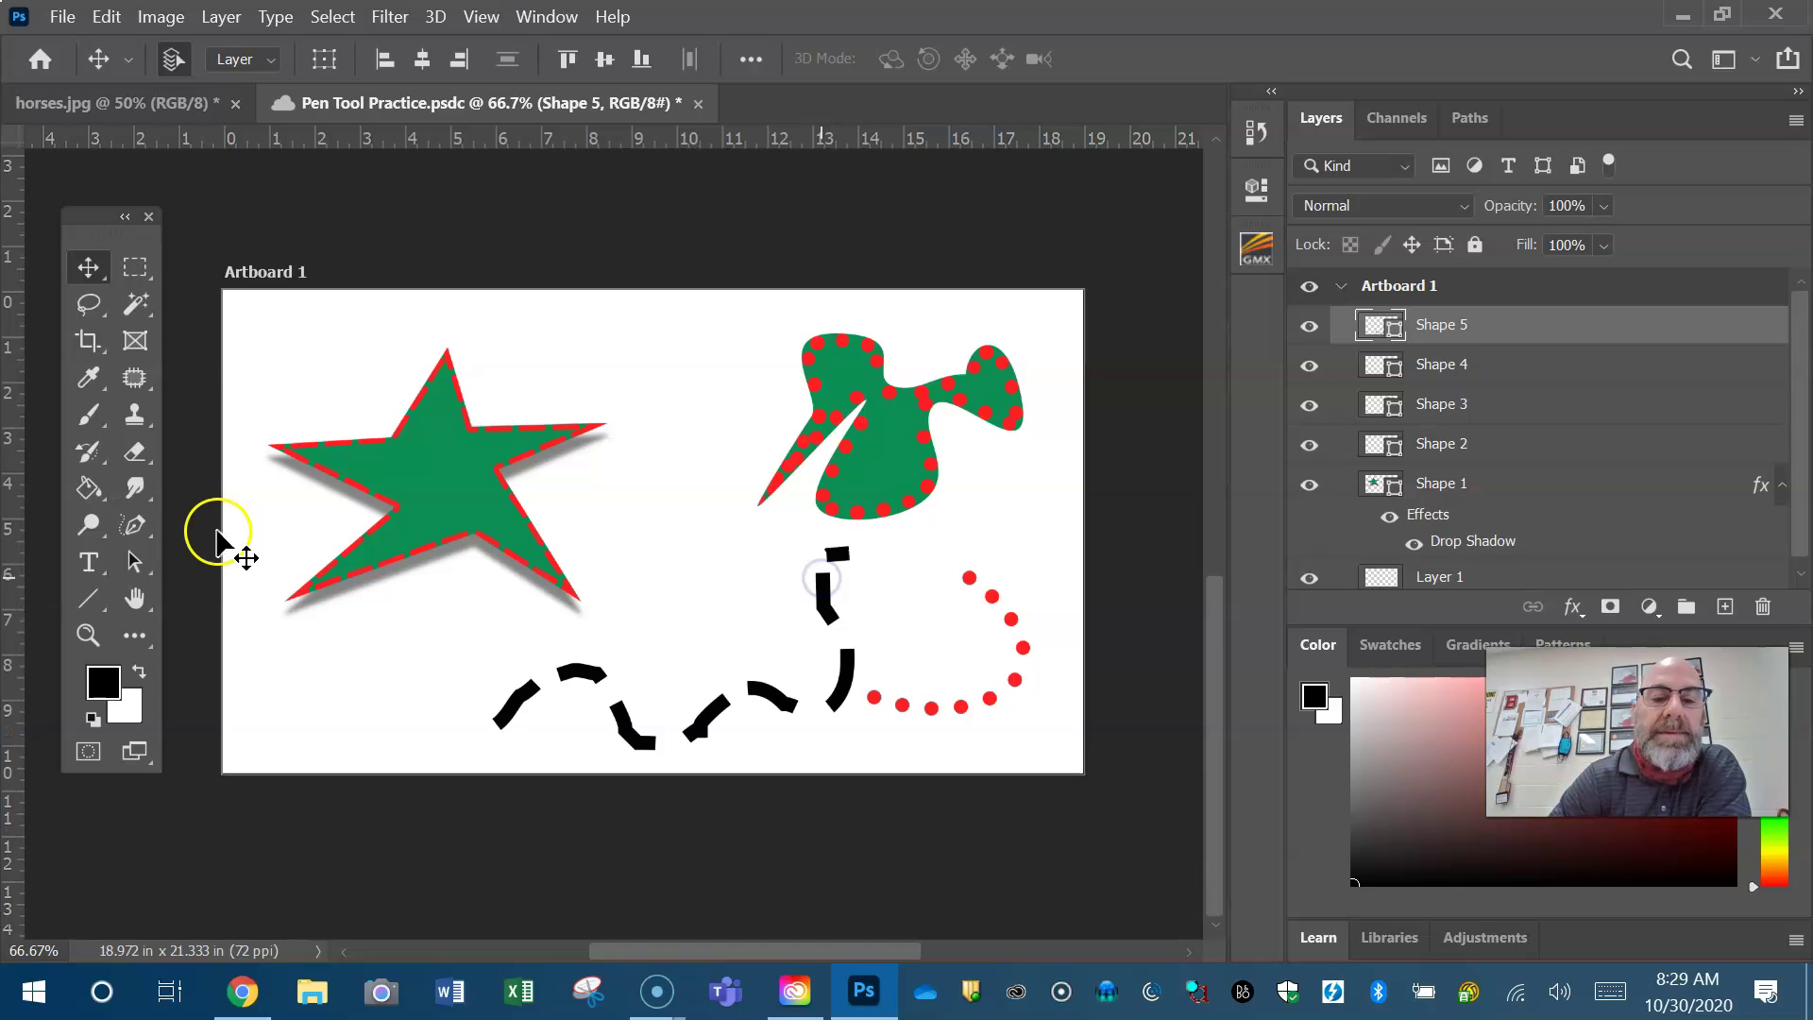
{"action": "key", "text": "ctrl+s"}
Draw an irregular freeform outline about 186 by 396 px between the star and the dotted green shape, and switch back to the Pen Tool.
{"action": "left_click_drag", "start_coordinate": [144, 521], "coordinate": [279, 563]}
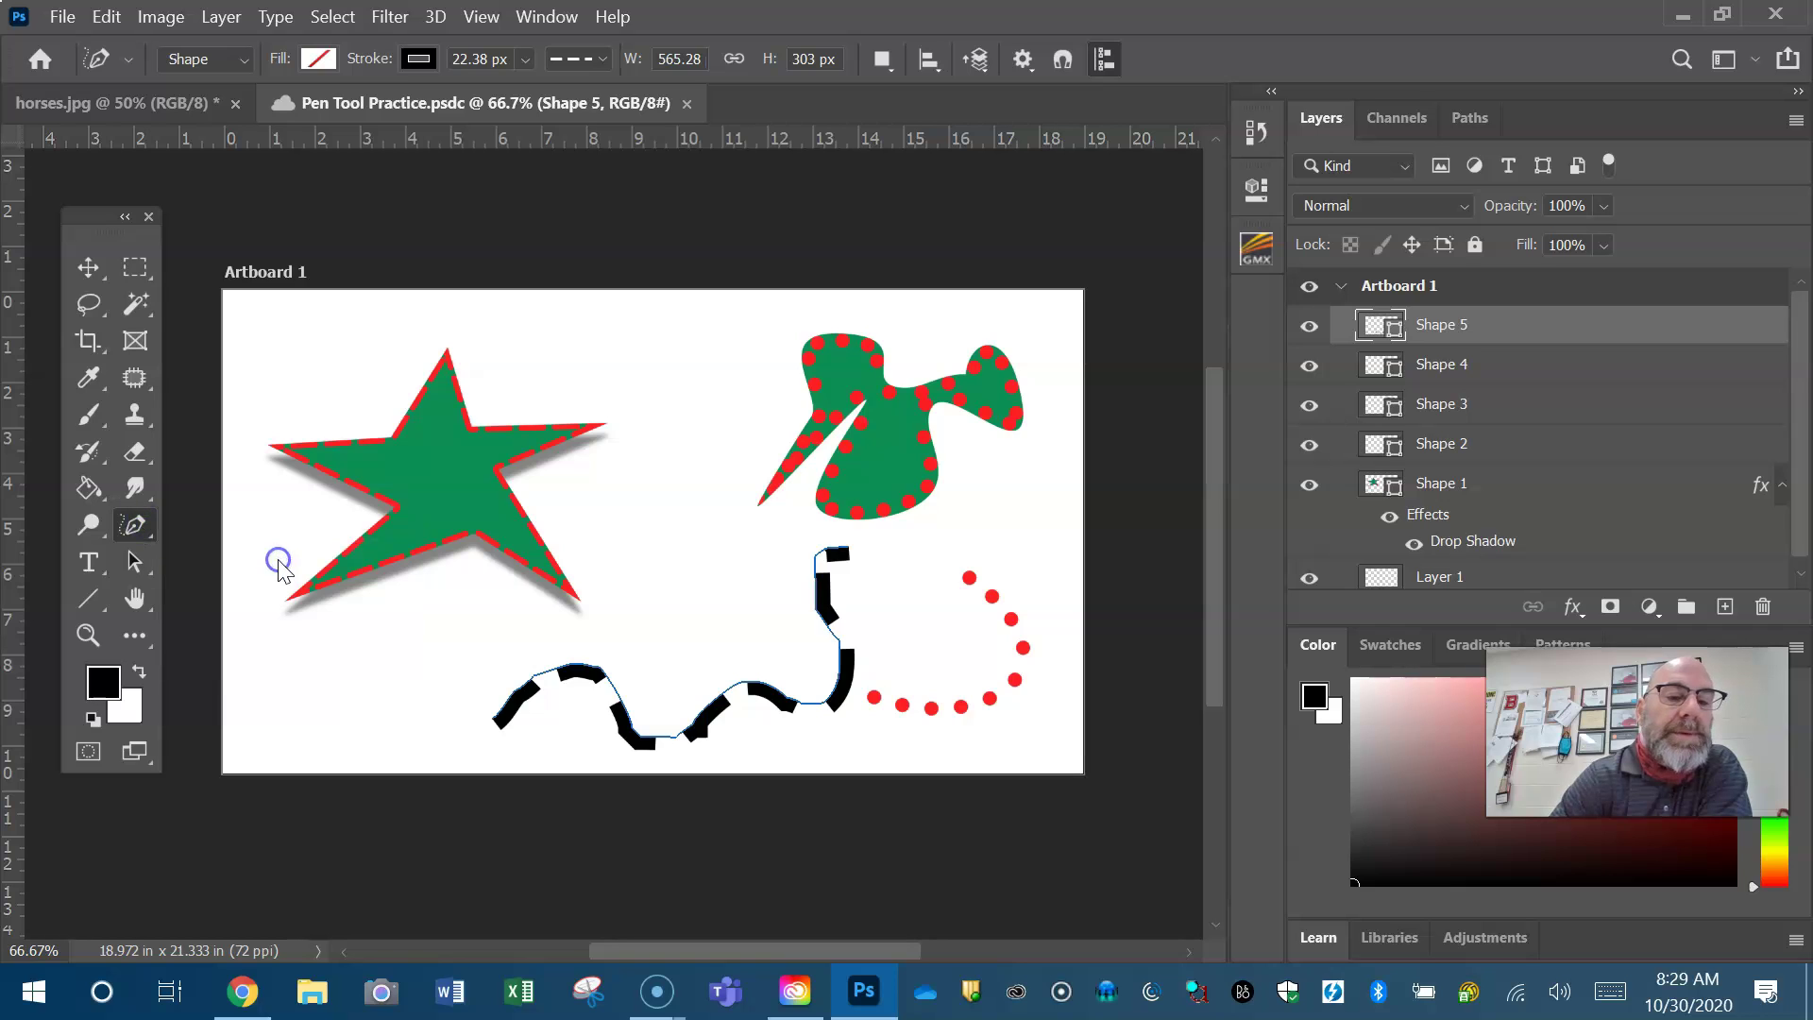
{"action": "mouse_move", "coordinate": [675, 348]}
{"action": "left_mouse_down"}
{"action": "mouse_move", "coordinate": [647, 375]}
{"action": "mouse_move", "coordinate": [662, 566]}
{"action": "mouse_move", "coordinate": [697, 561]}
{"action": "mouse_move", "coordinate": [716, 499]}
{"action": "mouse_move", "coordinate": [732, 541]}
{"action": "mouse_move", "coordinate": [761, 535]}
{"action": "mouse_move", "coordinate": [704, 433]}
{"action": "mouse_move", "coordinate": [759, 402]}
{"action": "mouse_move", "coordinate": [687, 391]}
{"action": "mouse_move", "coordinate": [733, 345]}
{"action": "mouse_move", "coordinate": [672, 360]}
{"action": "left_mouse_up"}
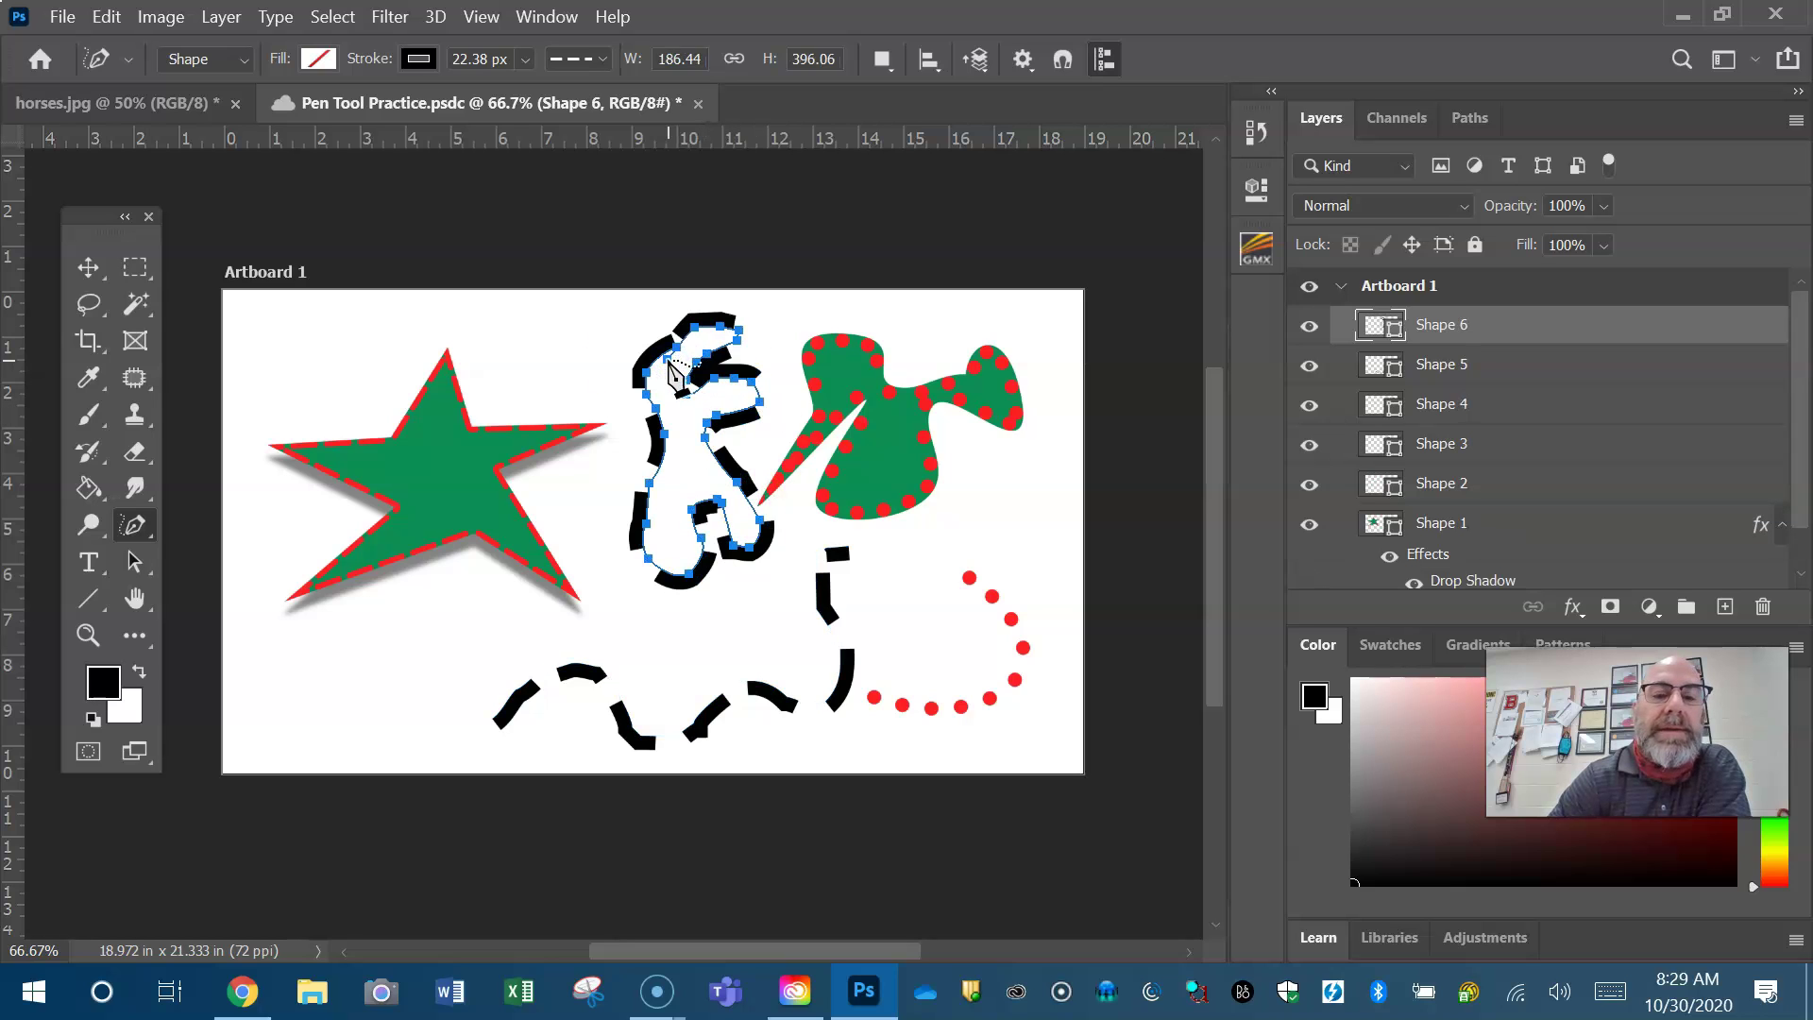
{"action": "right_click", "coordinate": [146, 529]}
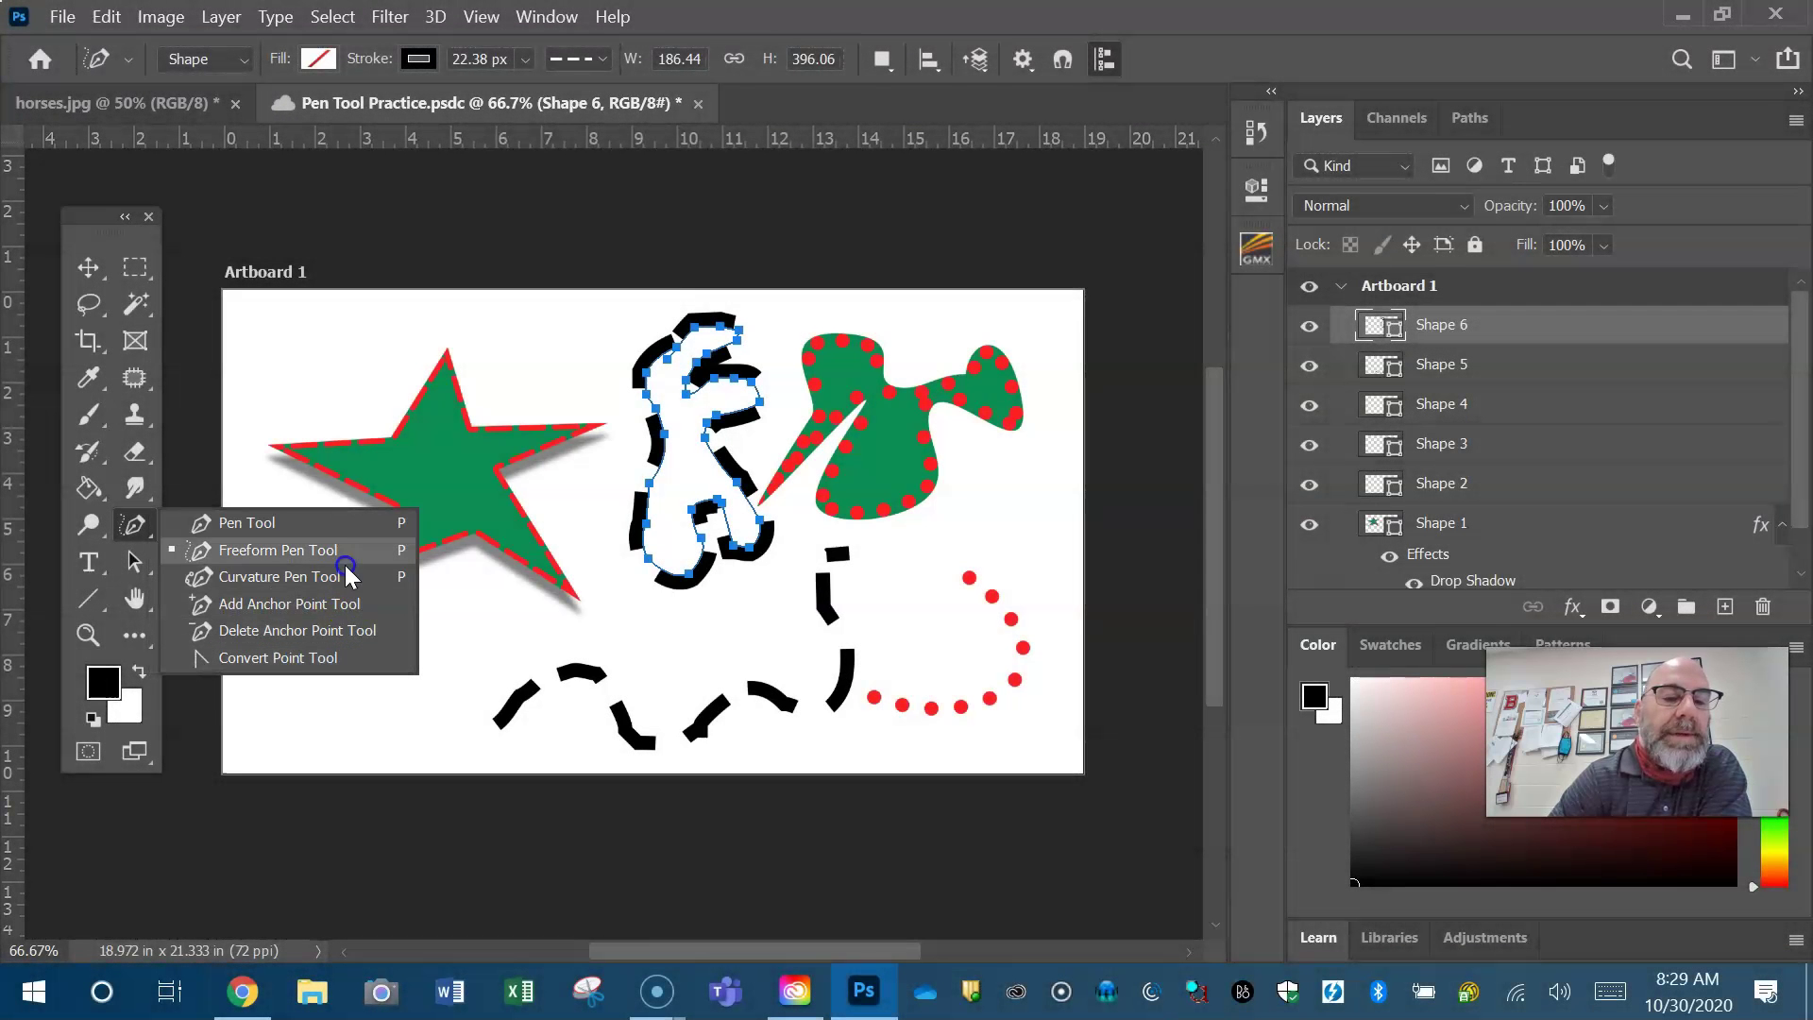
{"action": "left_click", "coordinate": [338, 522]}
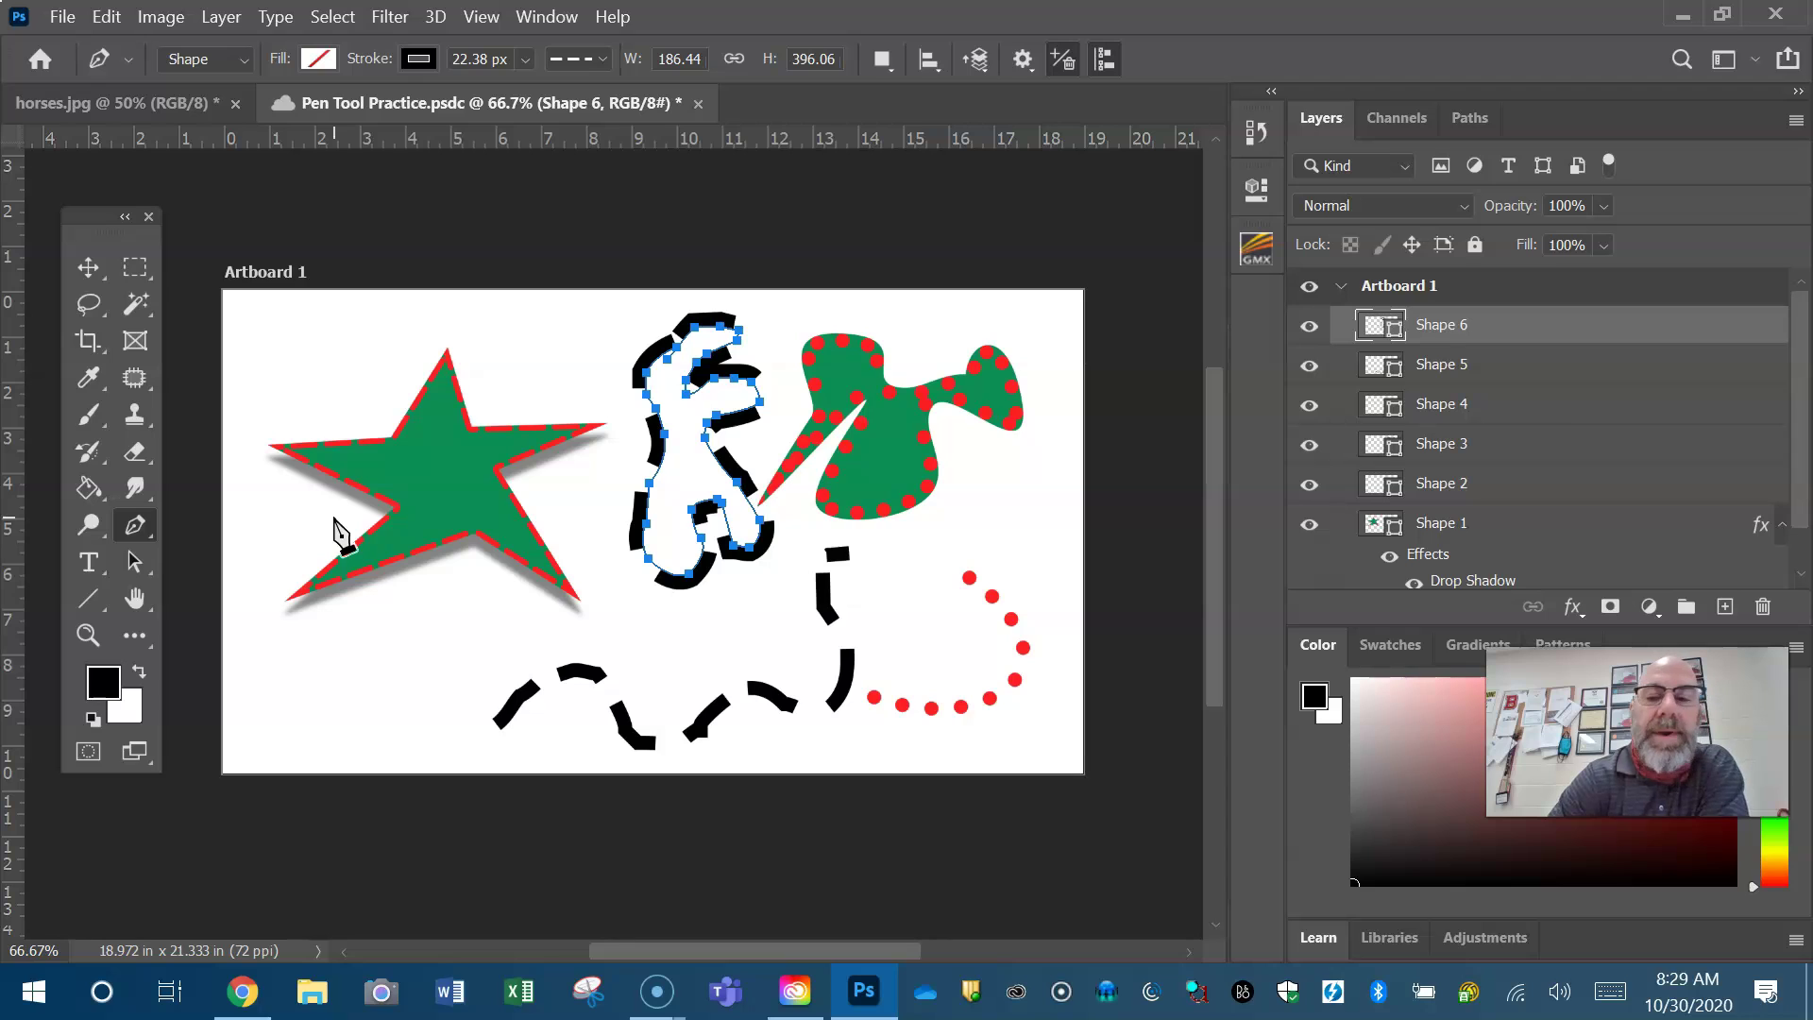